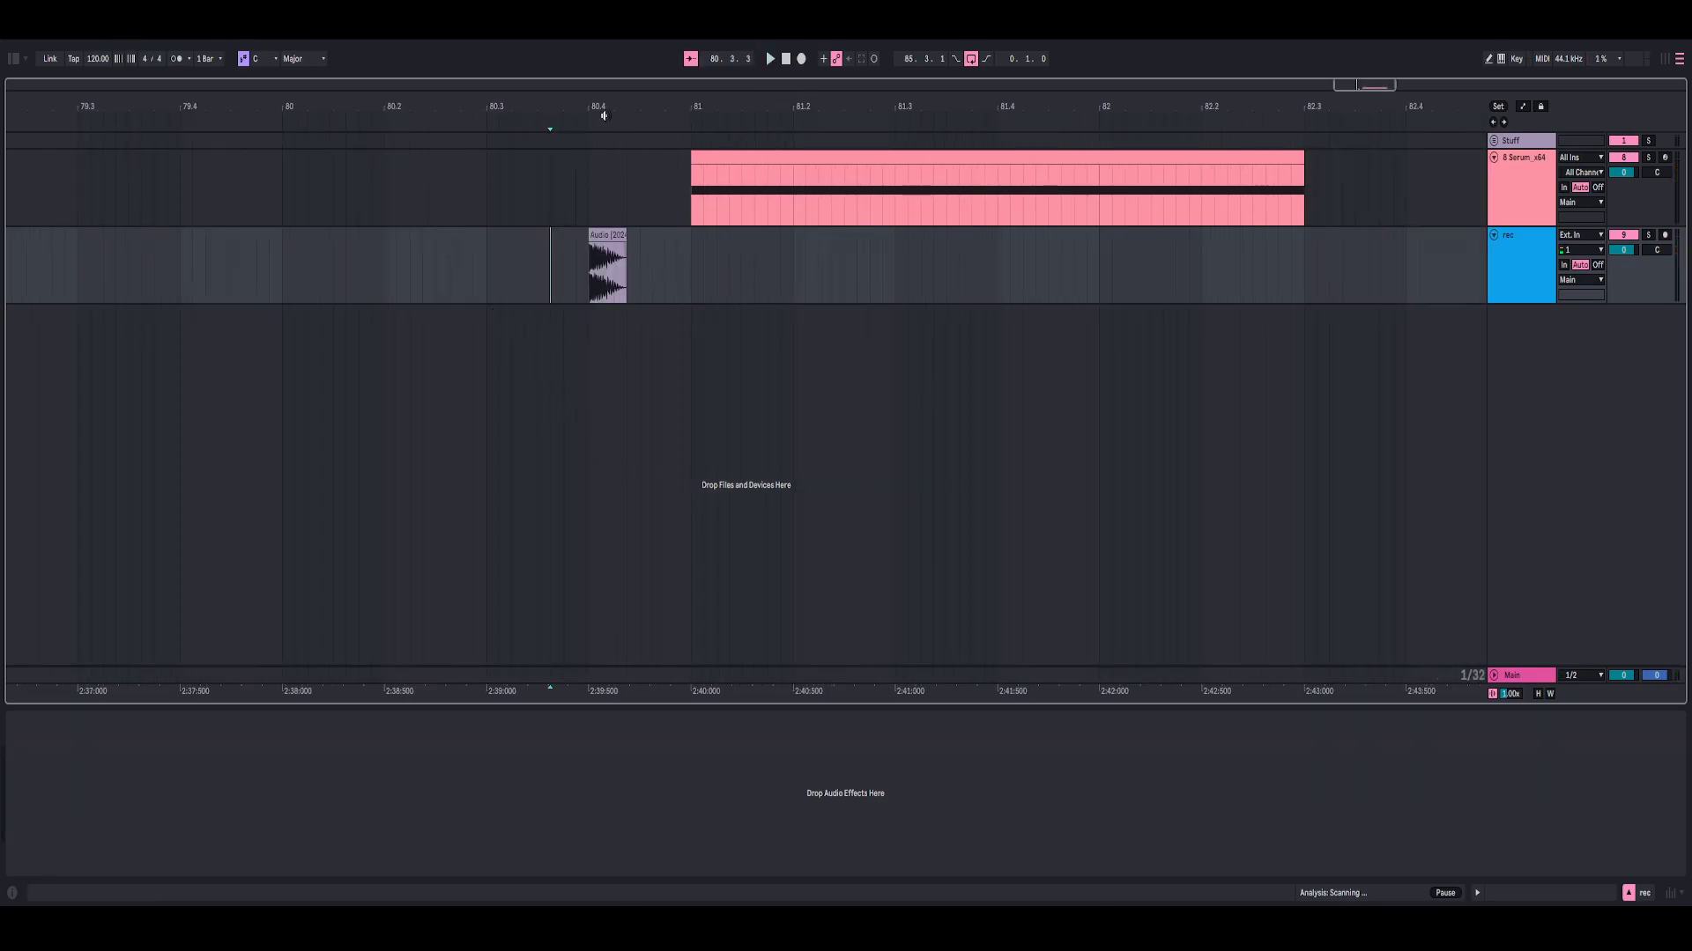
Select the short audio clip at bar 80.4 and play it back as the reference sound
drag(610, 105, 591, 123)
click(586, 264)
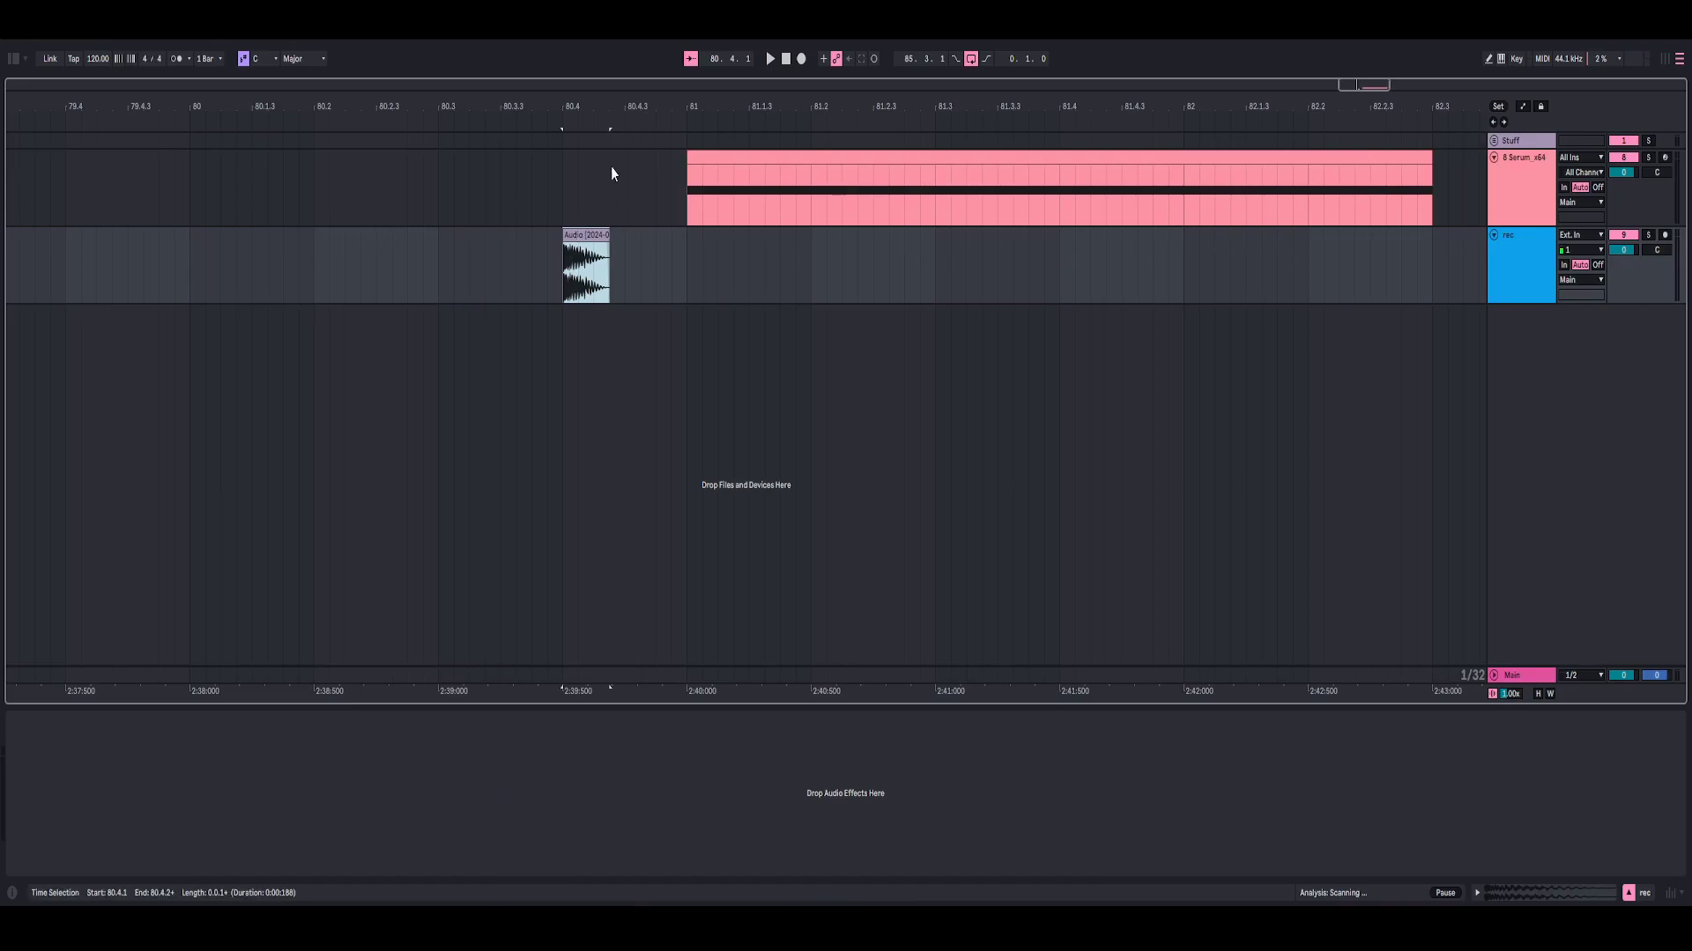
key(space)
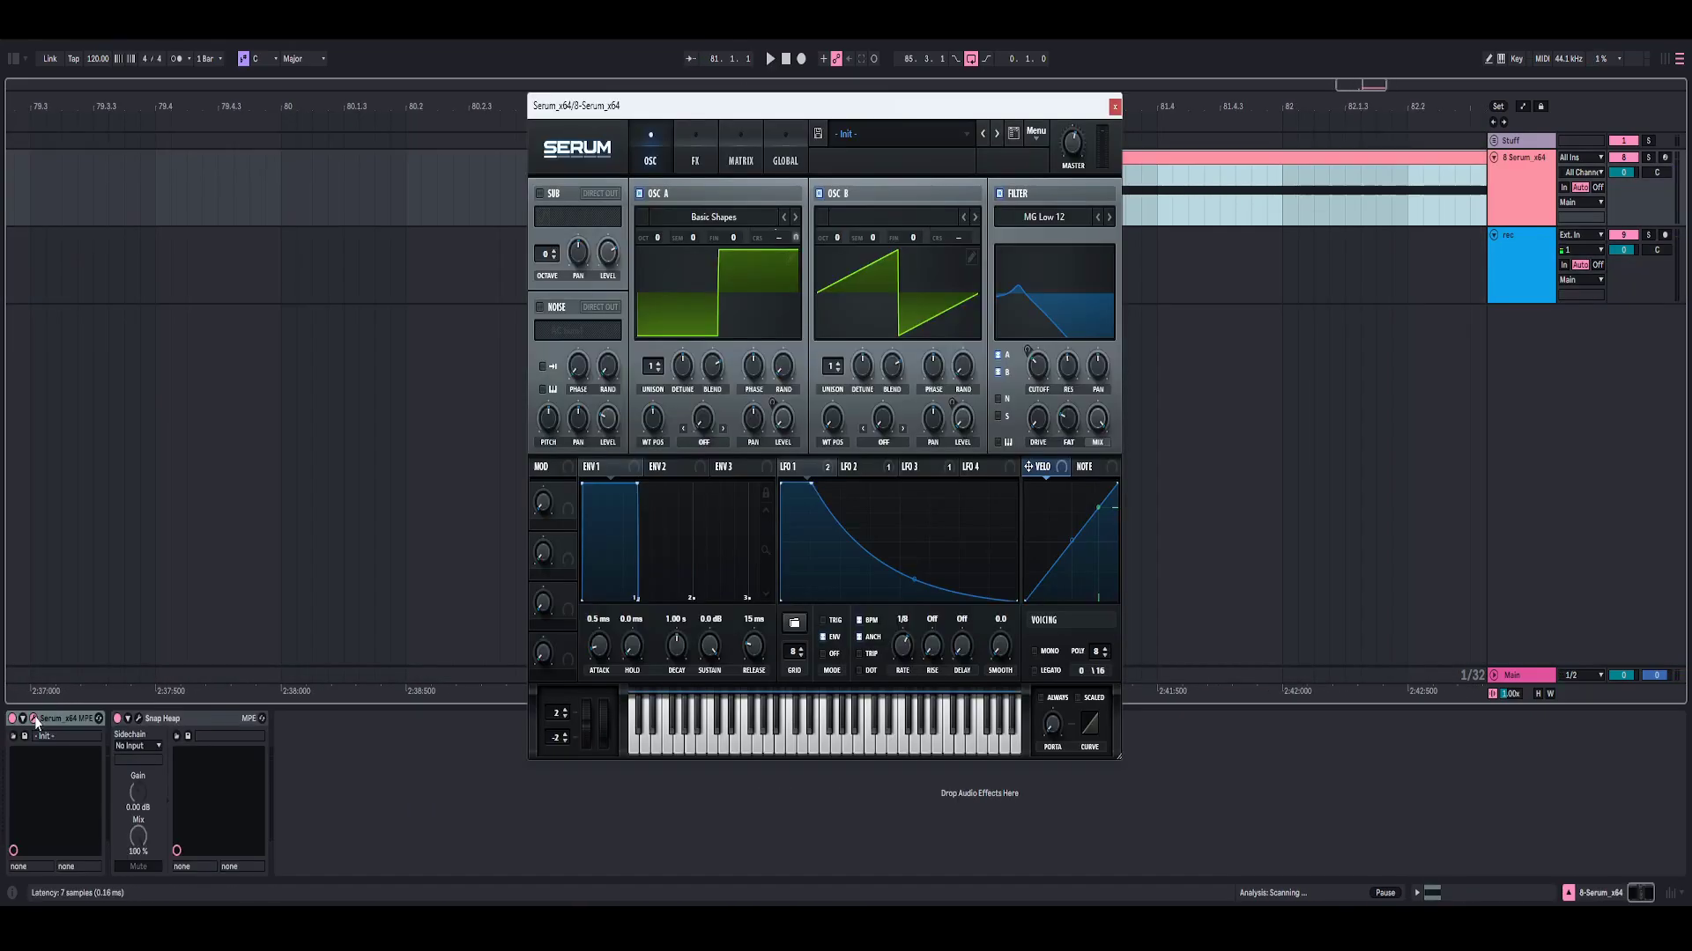
Inspect the Serum patch and the Snap Heap effect groups on the 8 Serum_x64 track
click(34, 720)
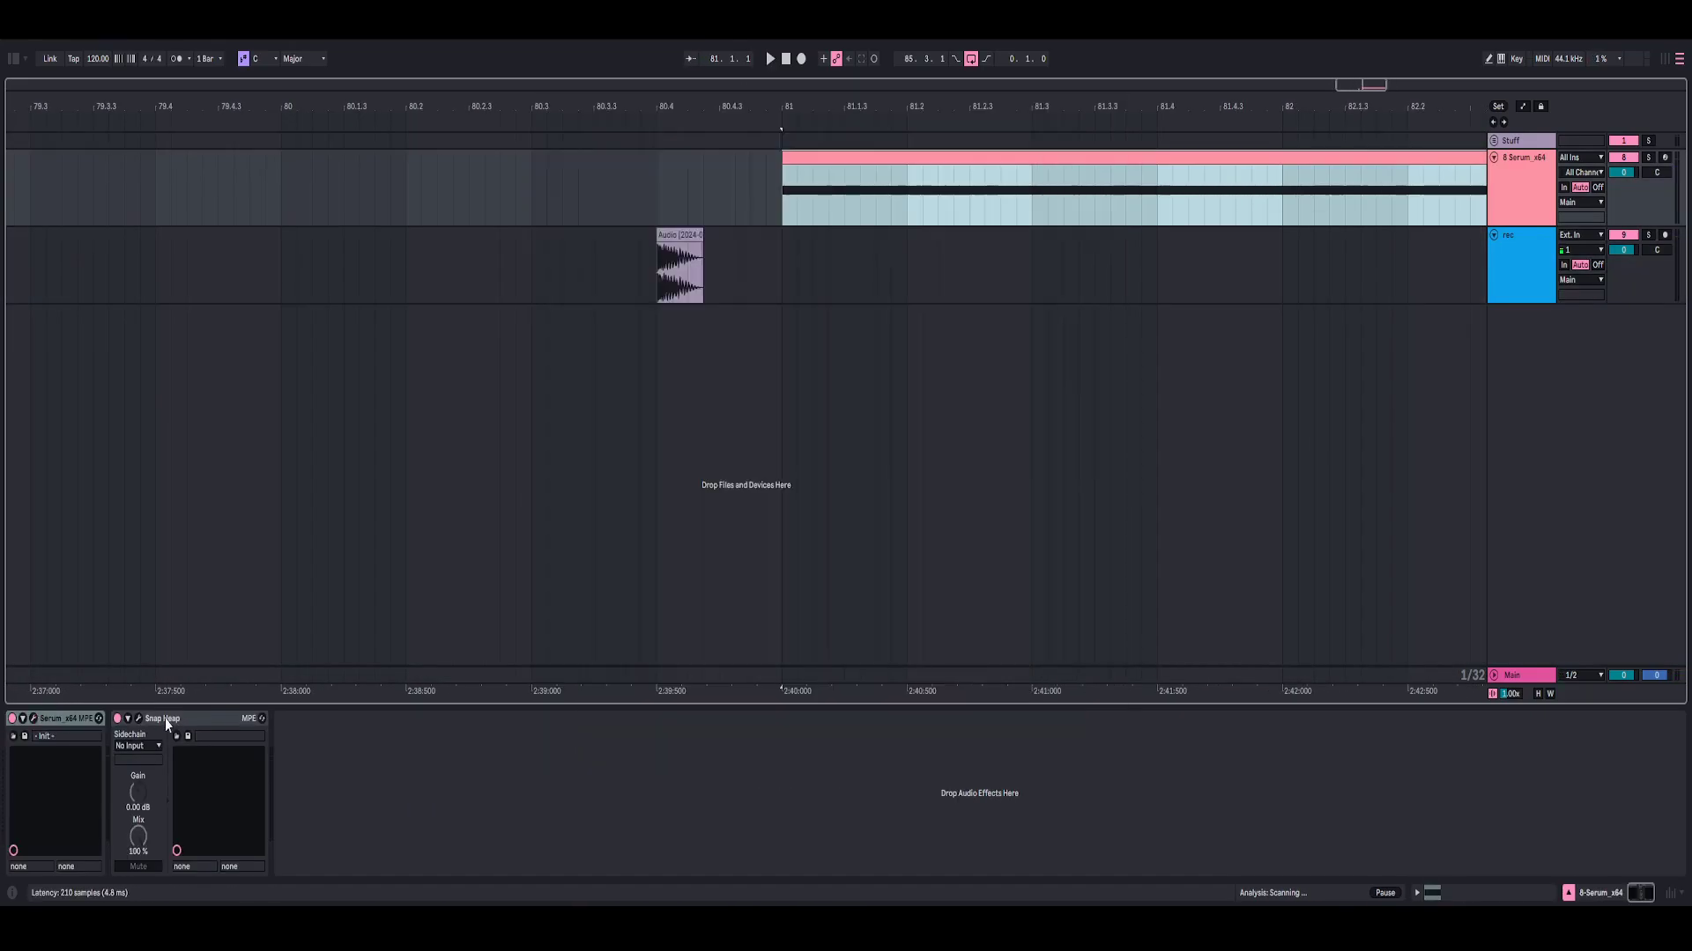
click(139, 721)
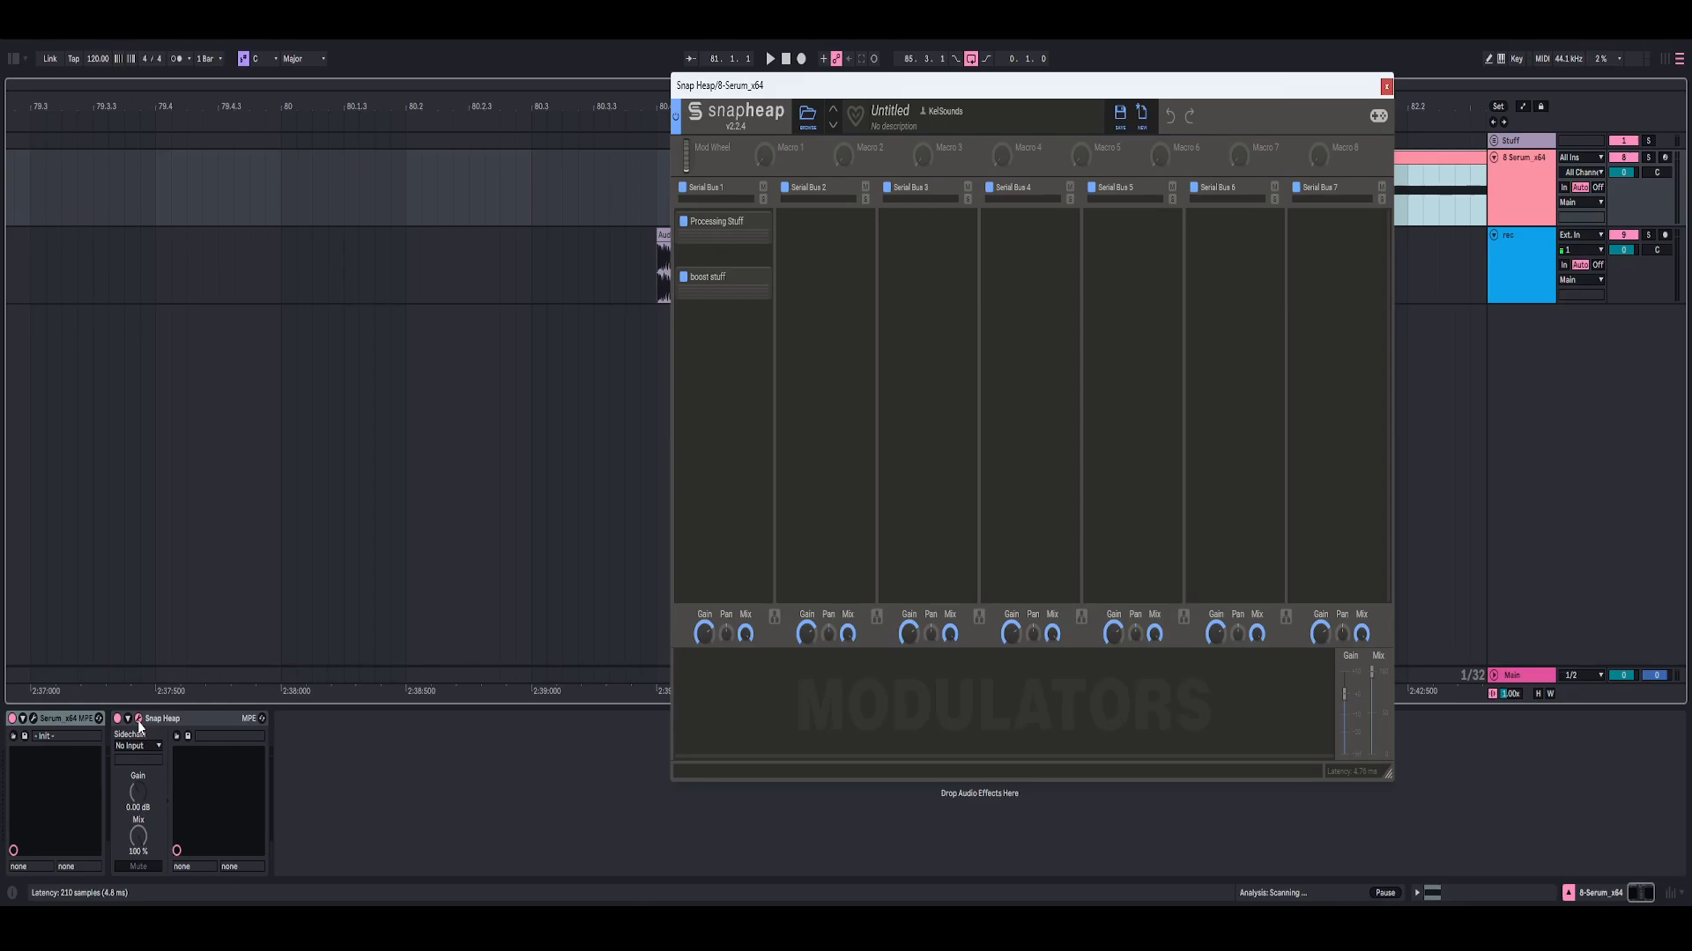
mouse_move(705, 235)
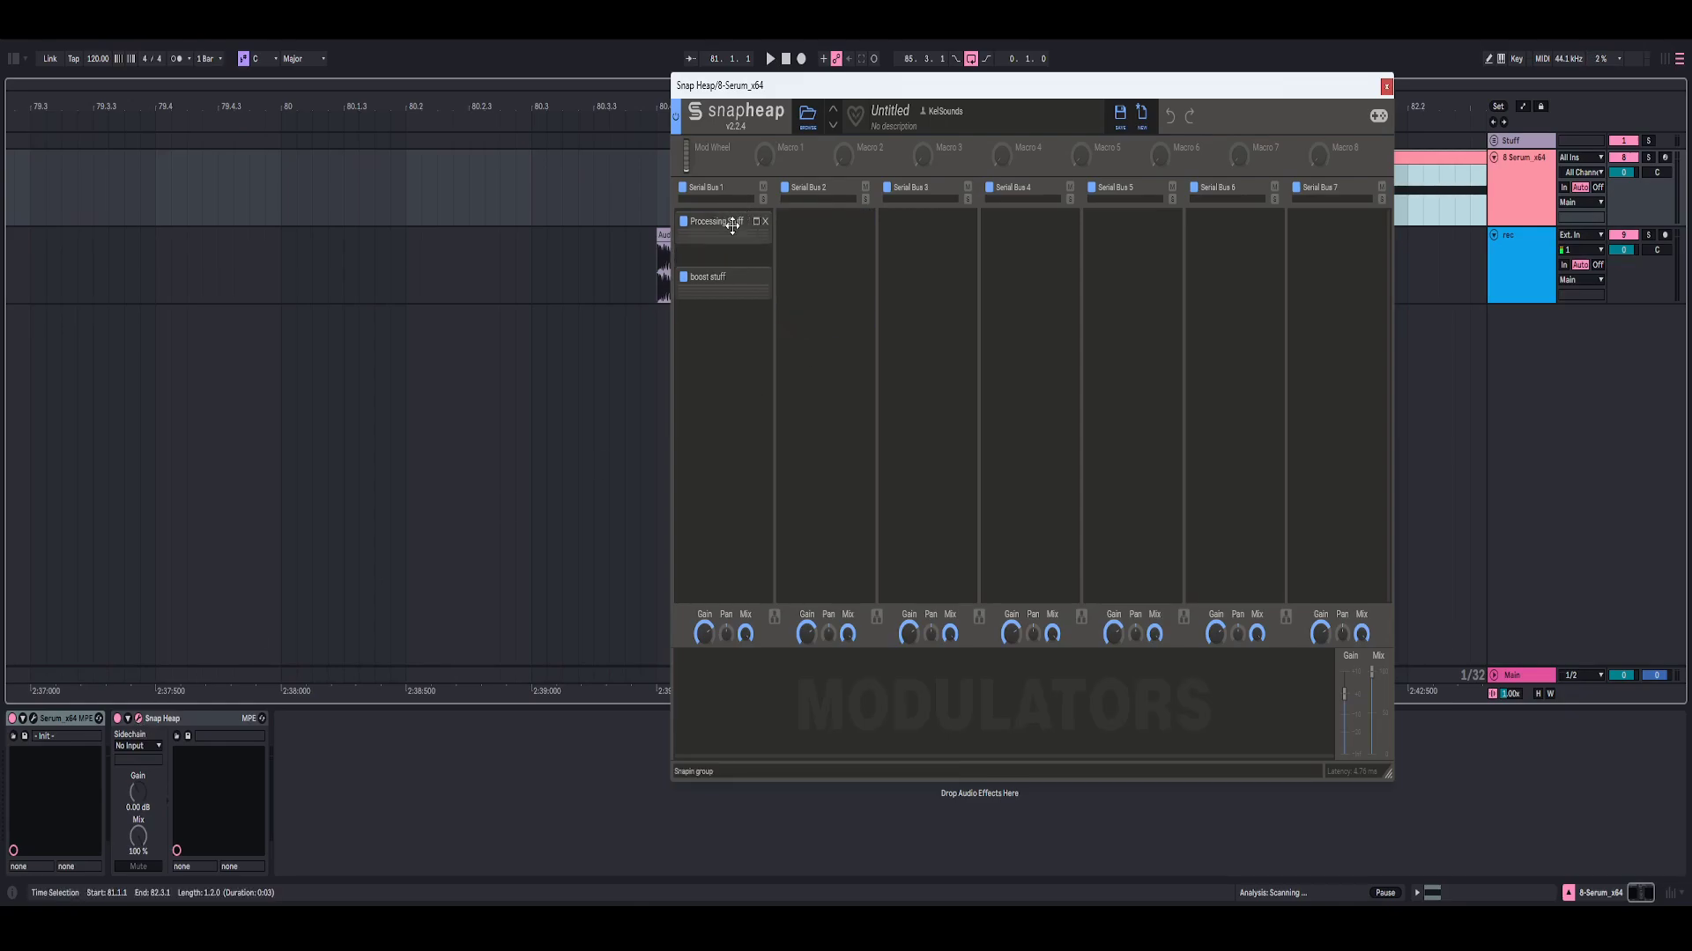
mouse_move(713, 300)
key(Escape)
click(765, 257)
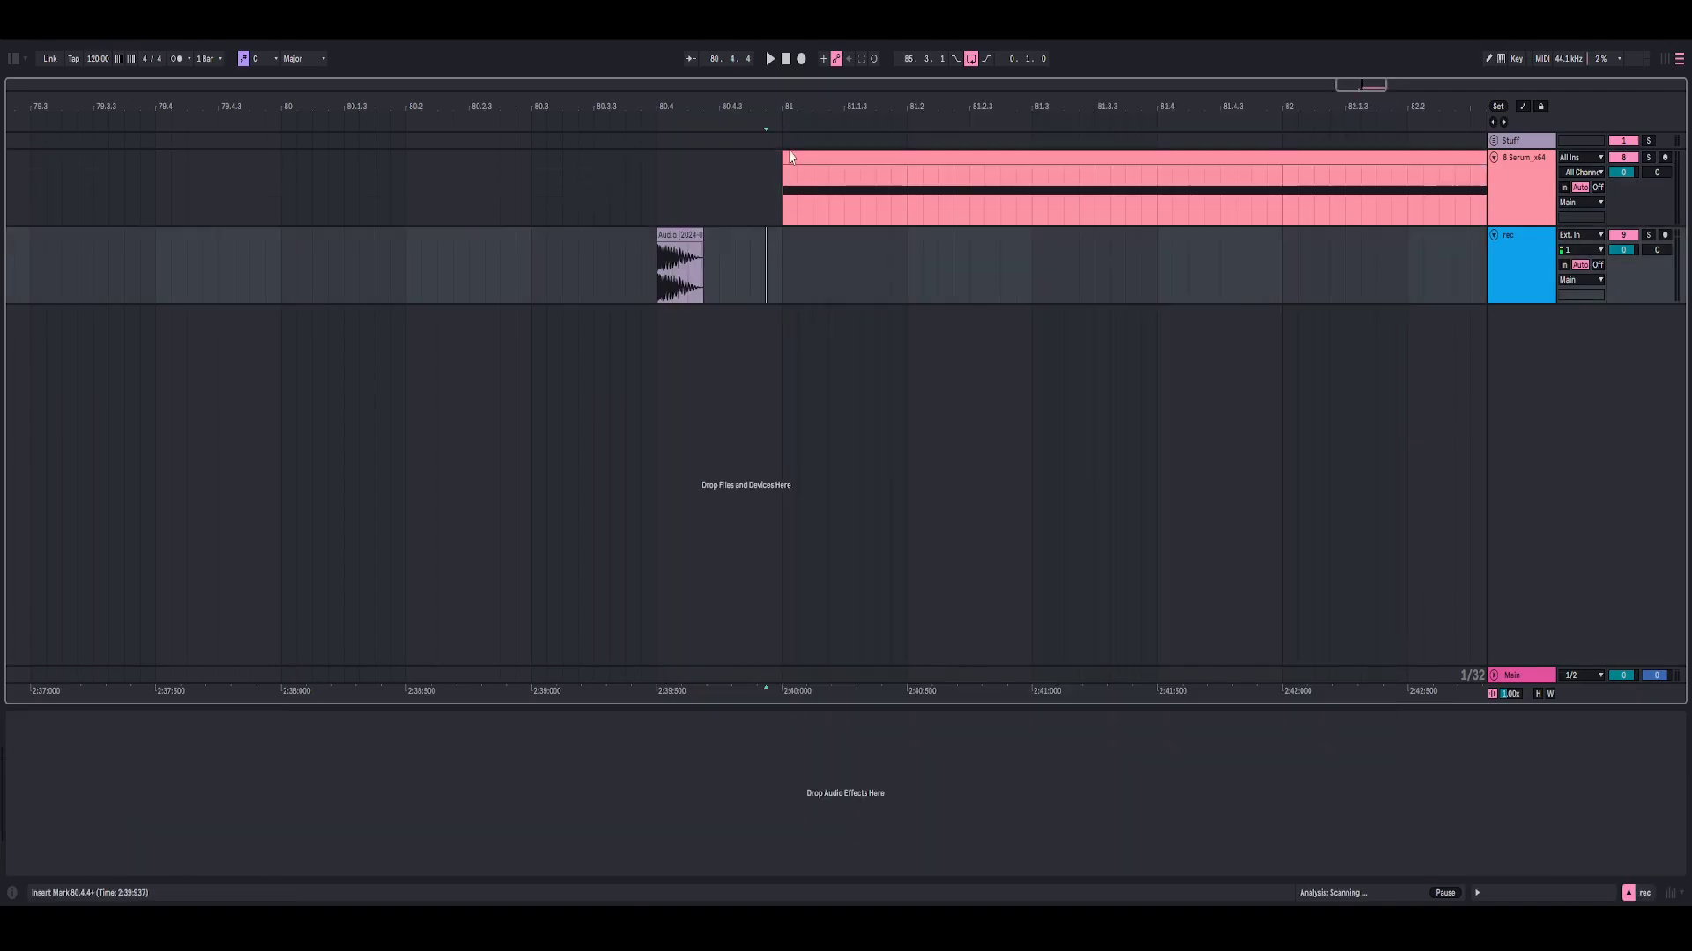
drag(793, 106, 600, 106)
click(765, 156)
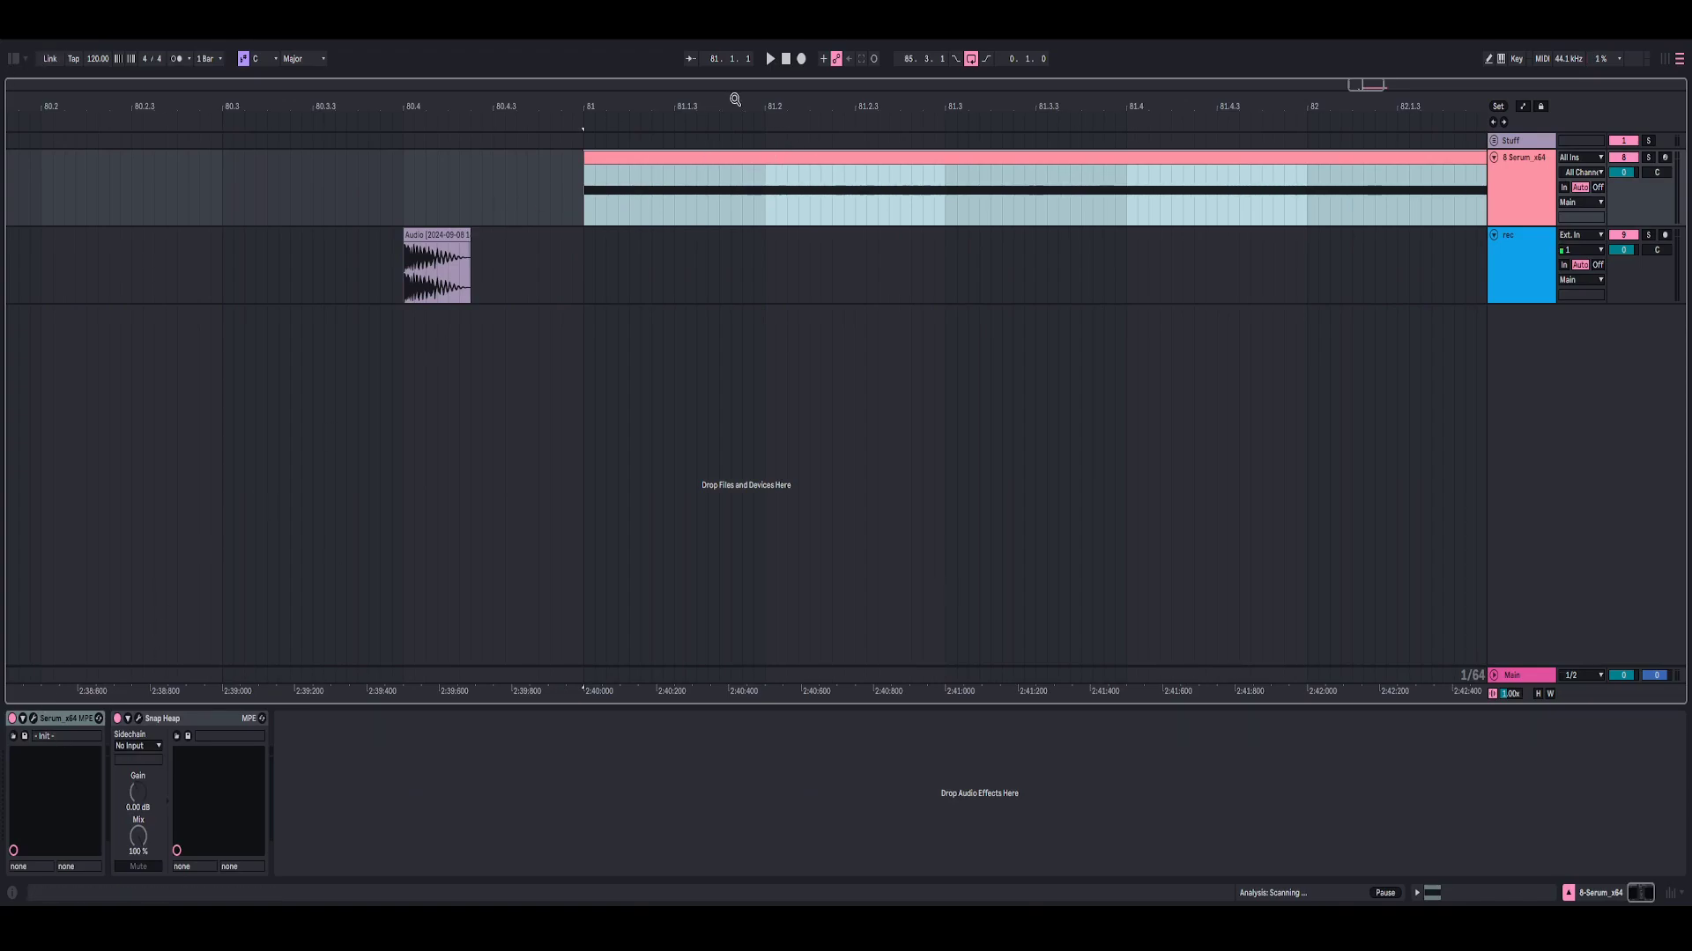
drag(762, 104, 821, 108)
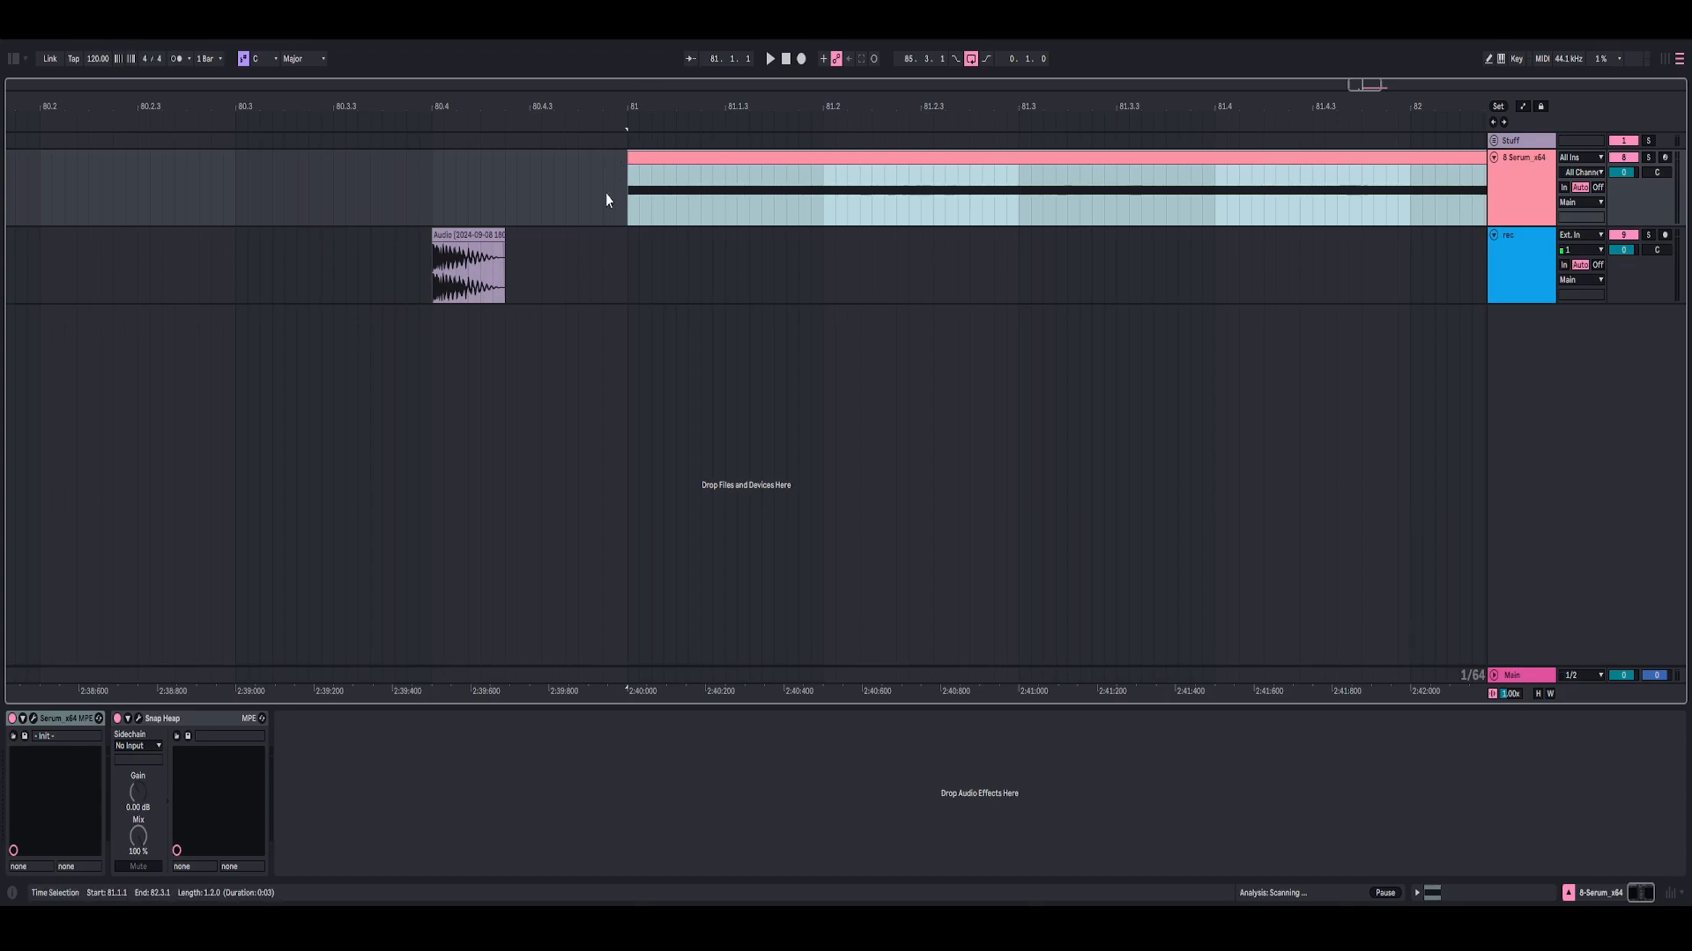
key(Left)
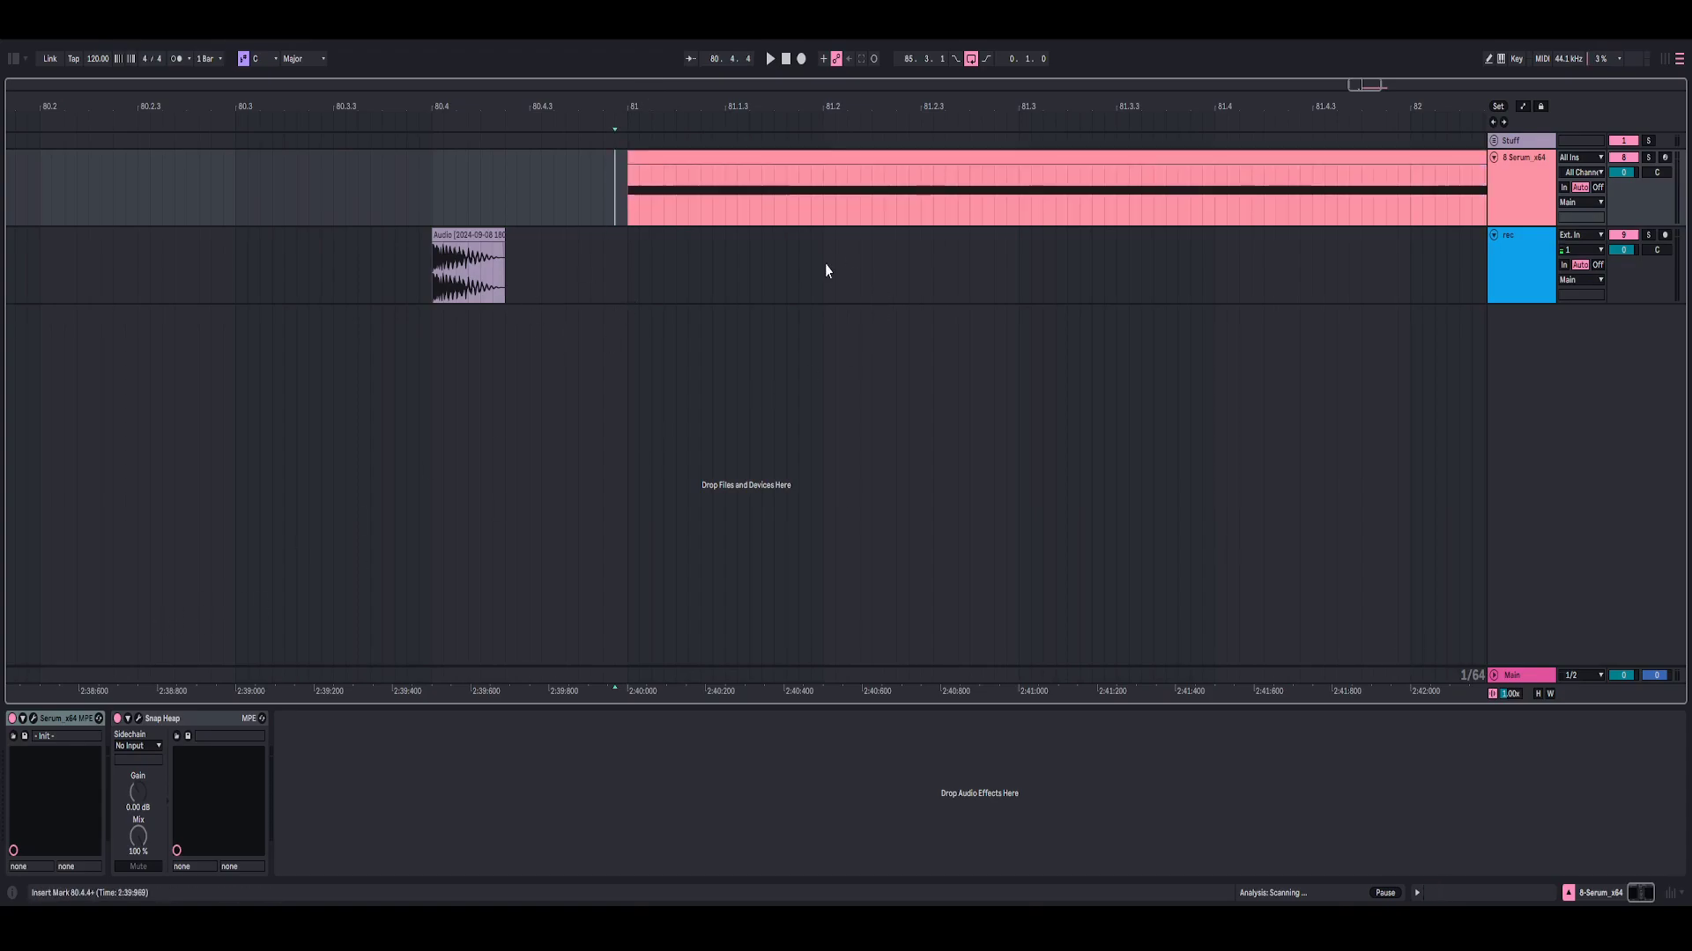
drag(672, 103, 624, 104)
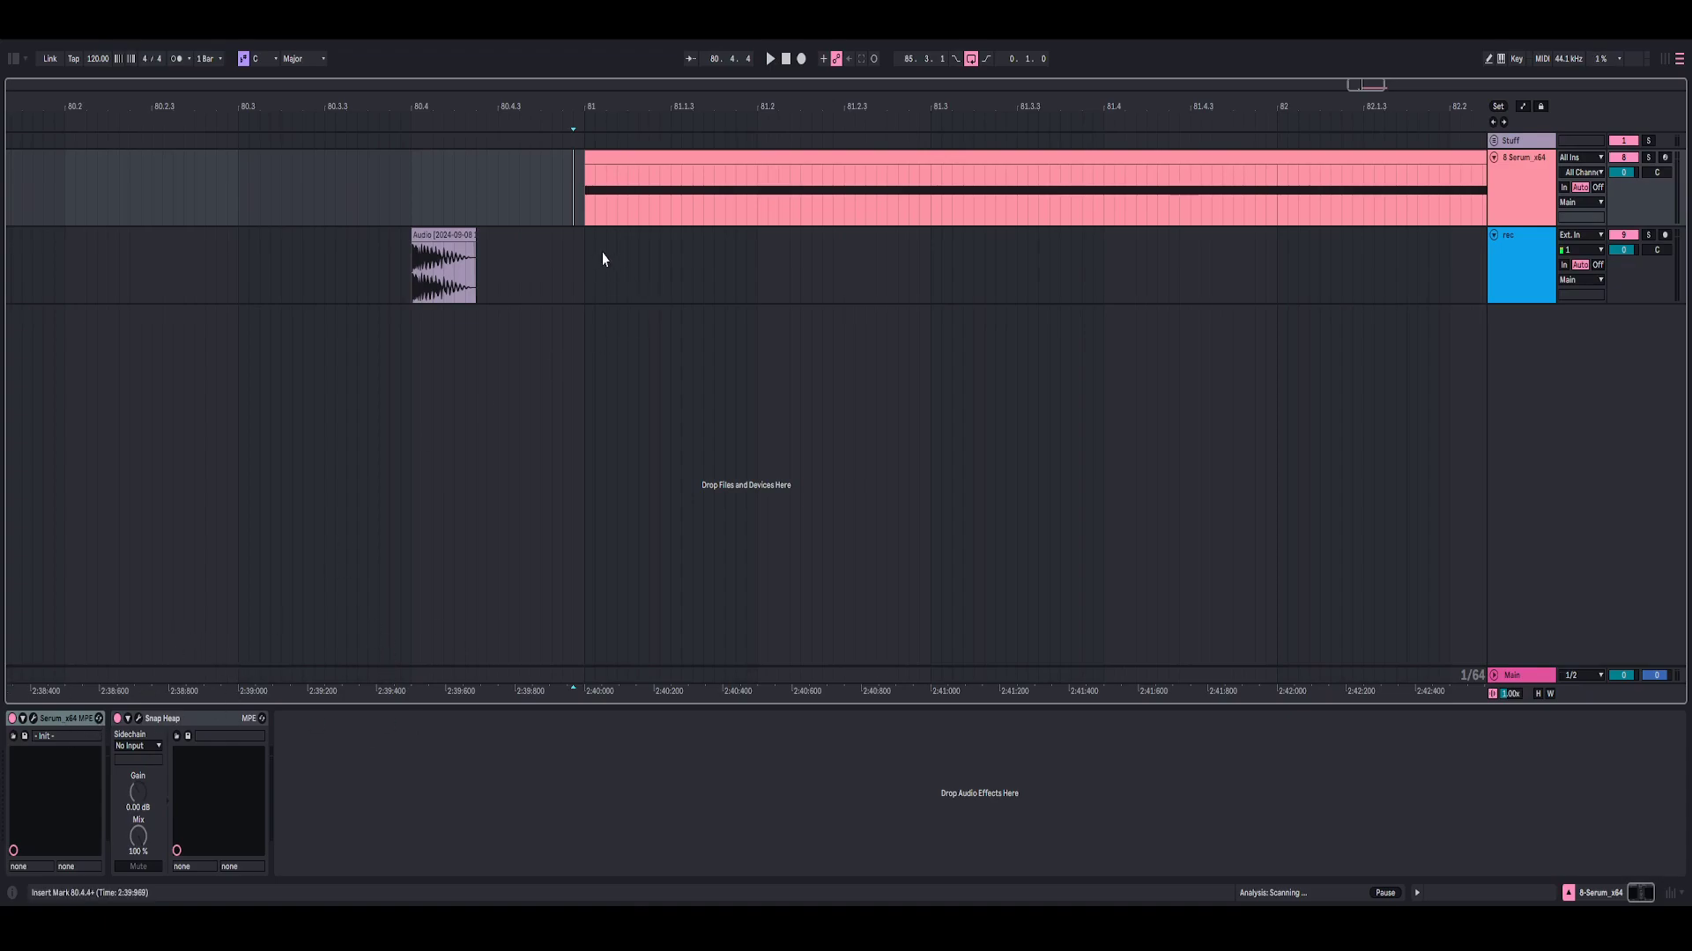
drag(599, 104, 615, 122)
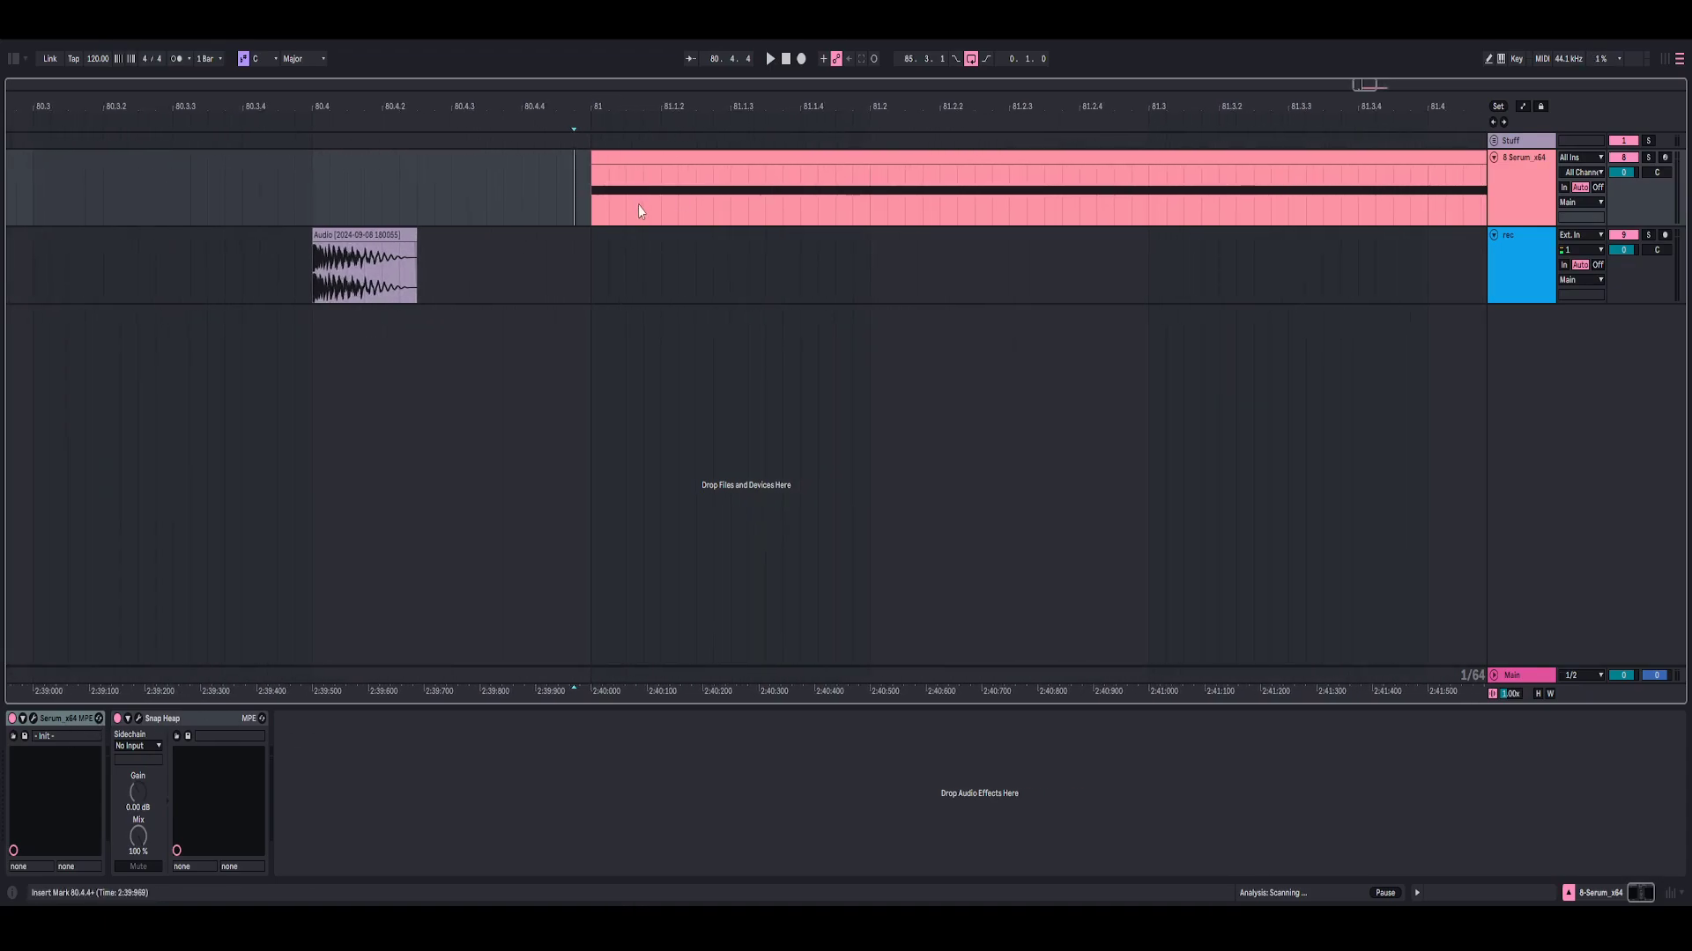
Open the finished Serum patch on the 8 Serum_x64 track for reference and close it again
click(34, 718)
click(1115, 108)
scroll(638, 167, left, 2)
click(652, 235)
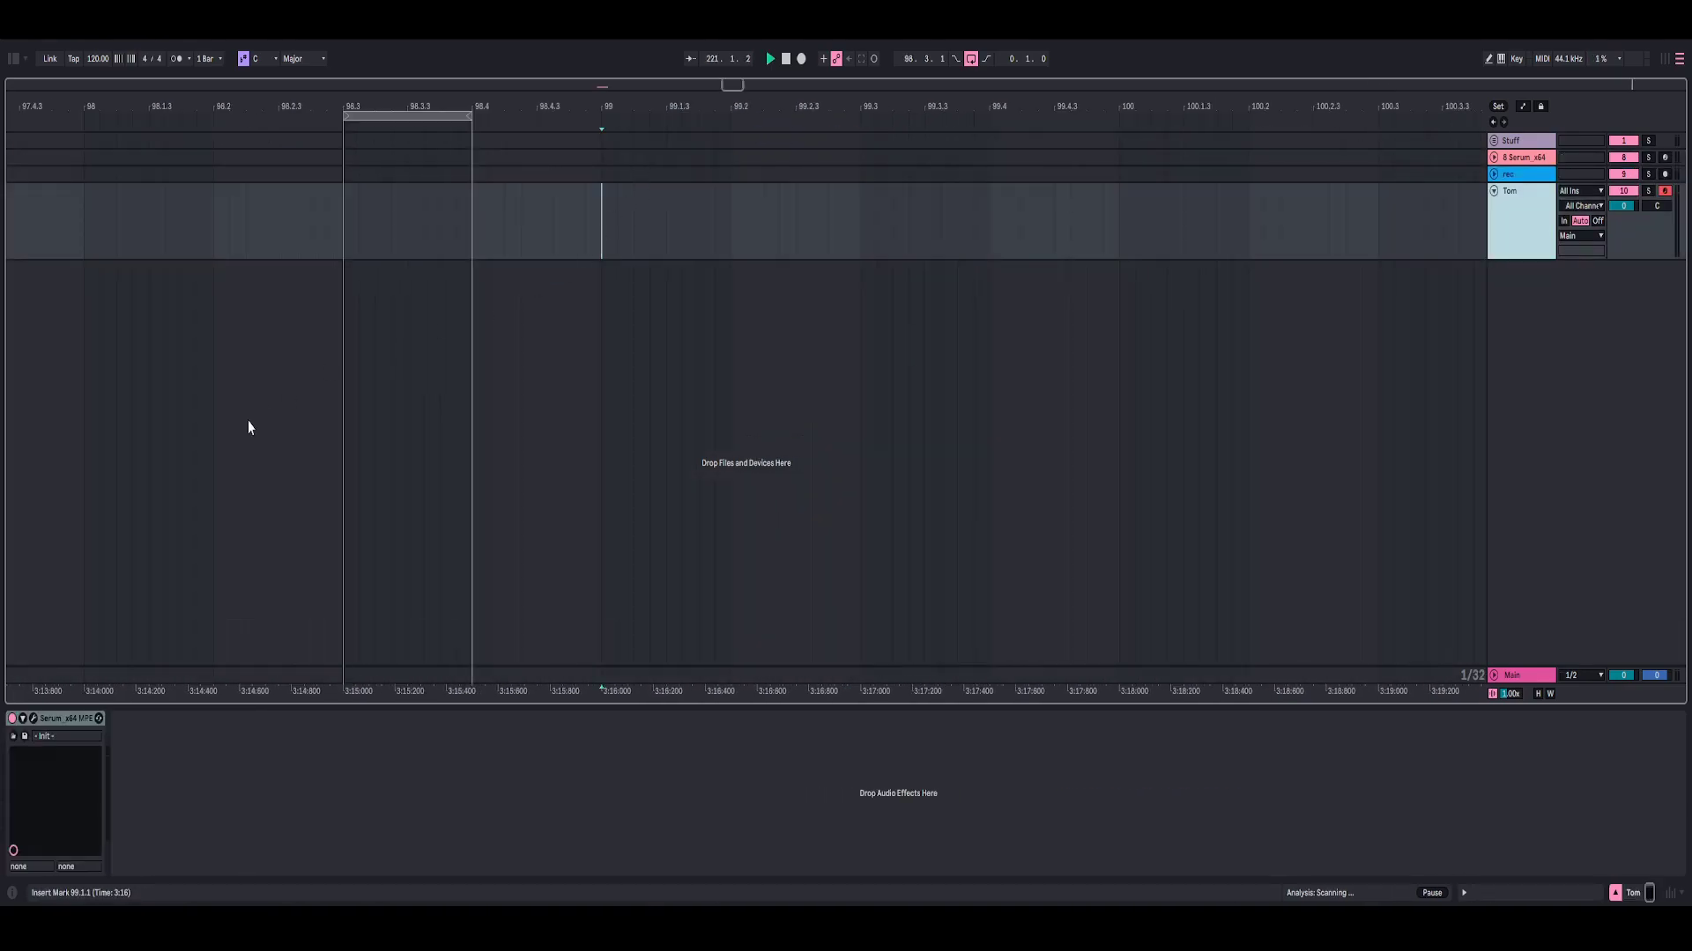
Open Serum on the Tom track and load the analog Basic Shapes wavetable in oscillator A, positioned at the square wave
click(35, 718)
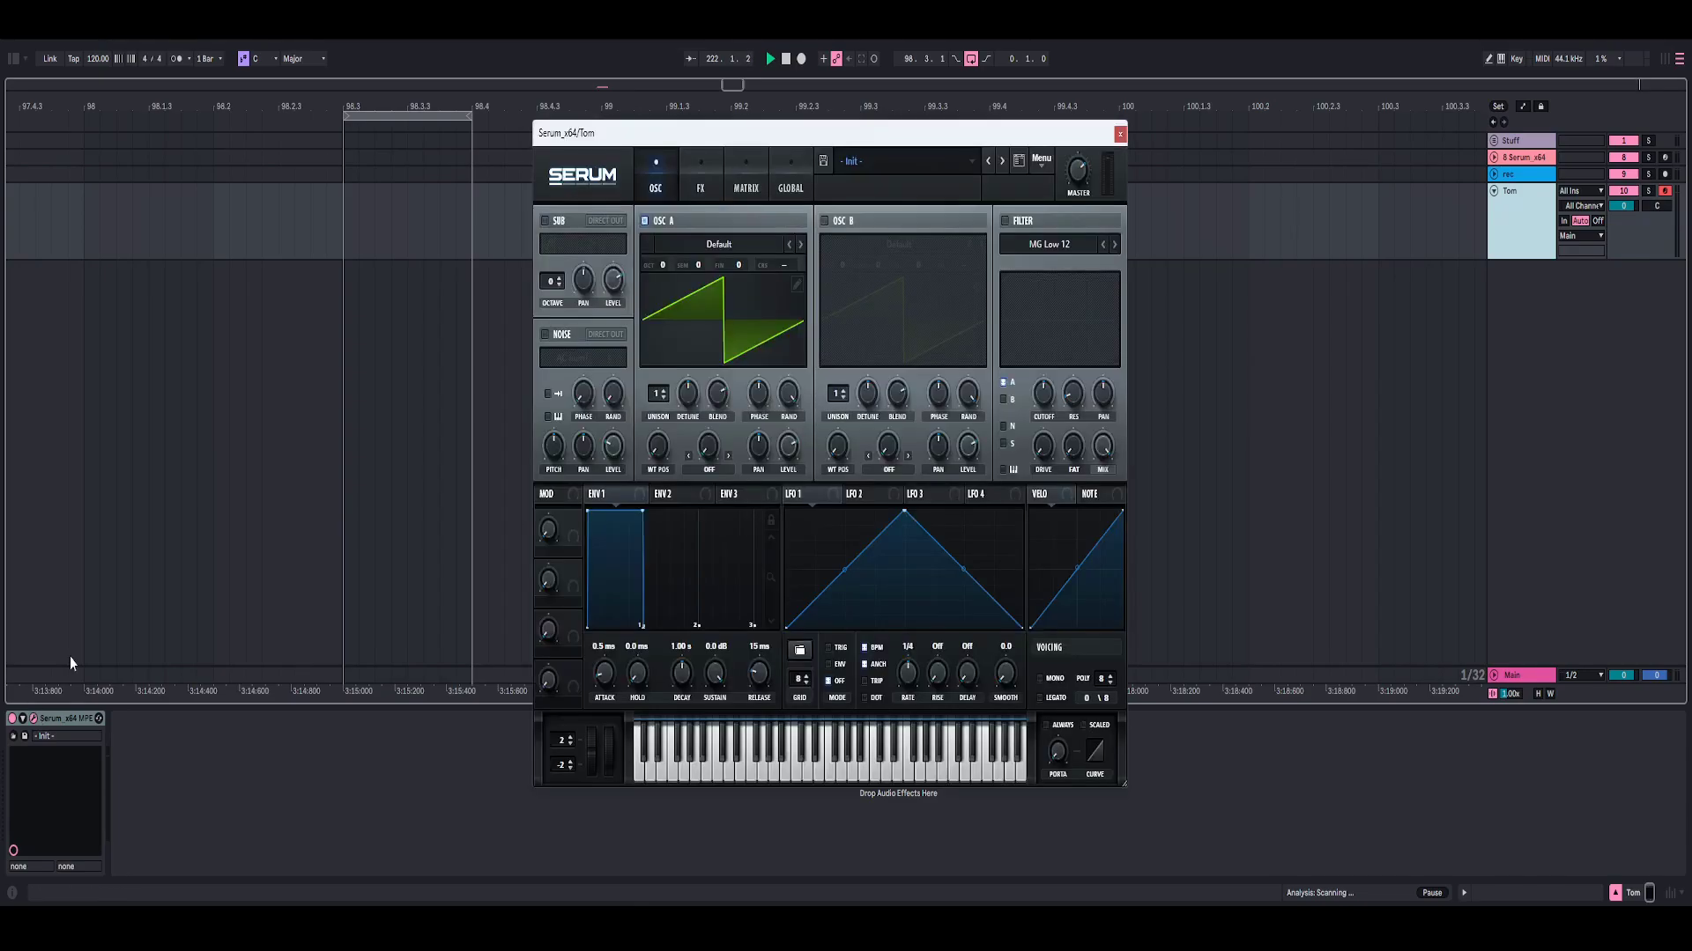
drag(791, 130, 752, 111)
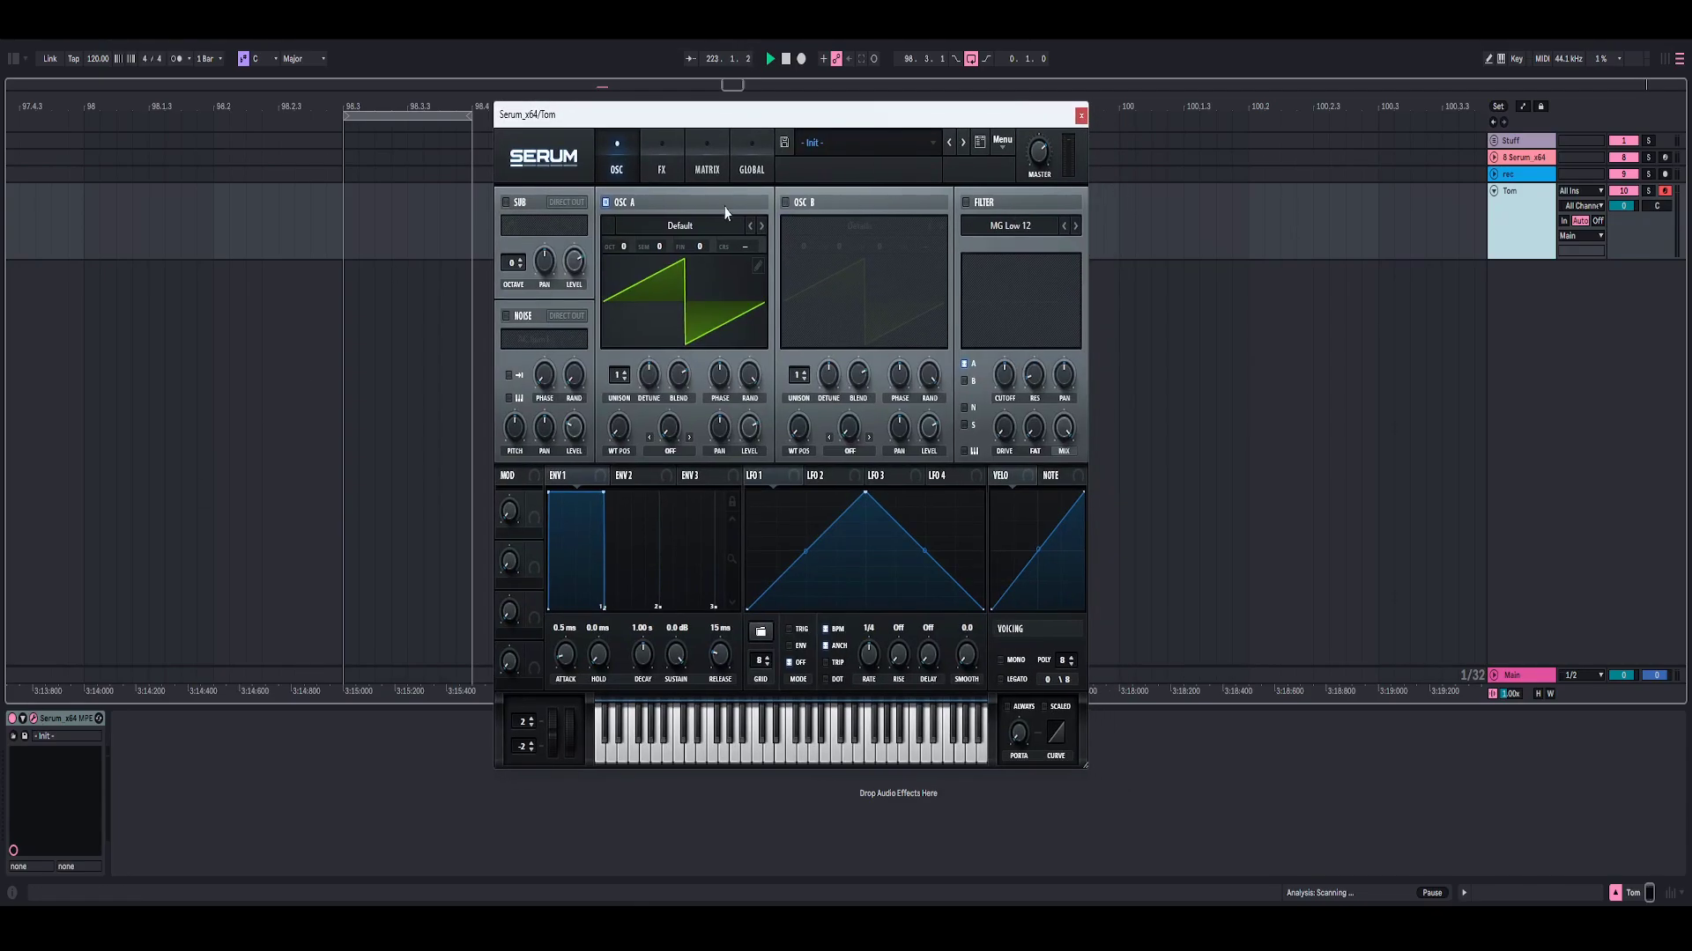
click(678, 224)
mouse_move(661, 250)
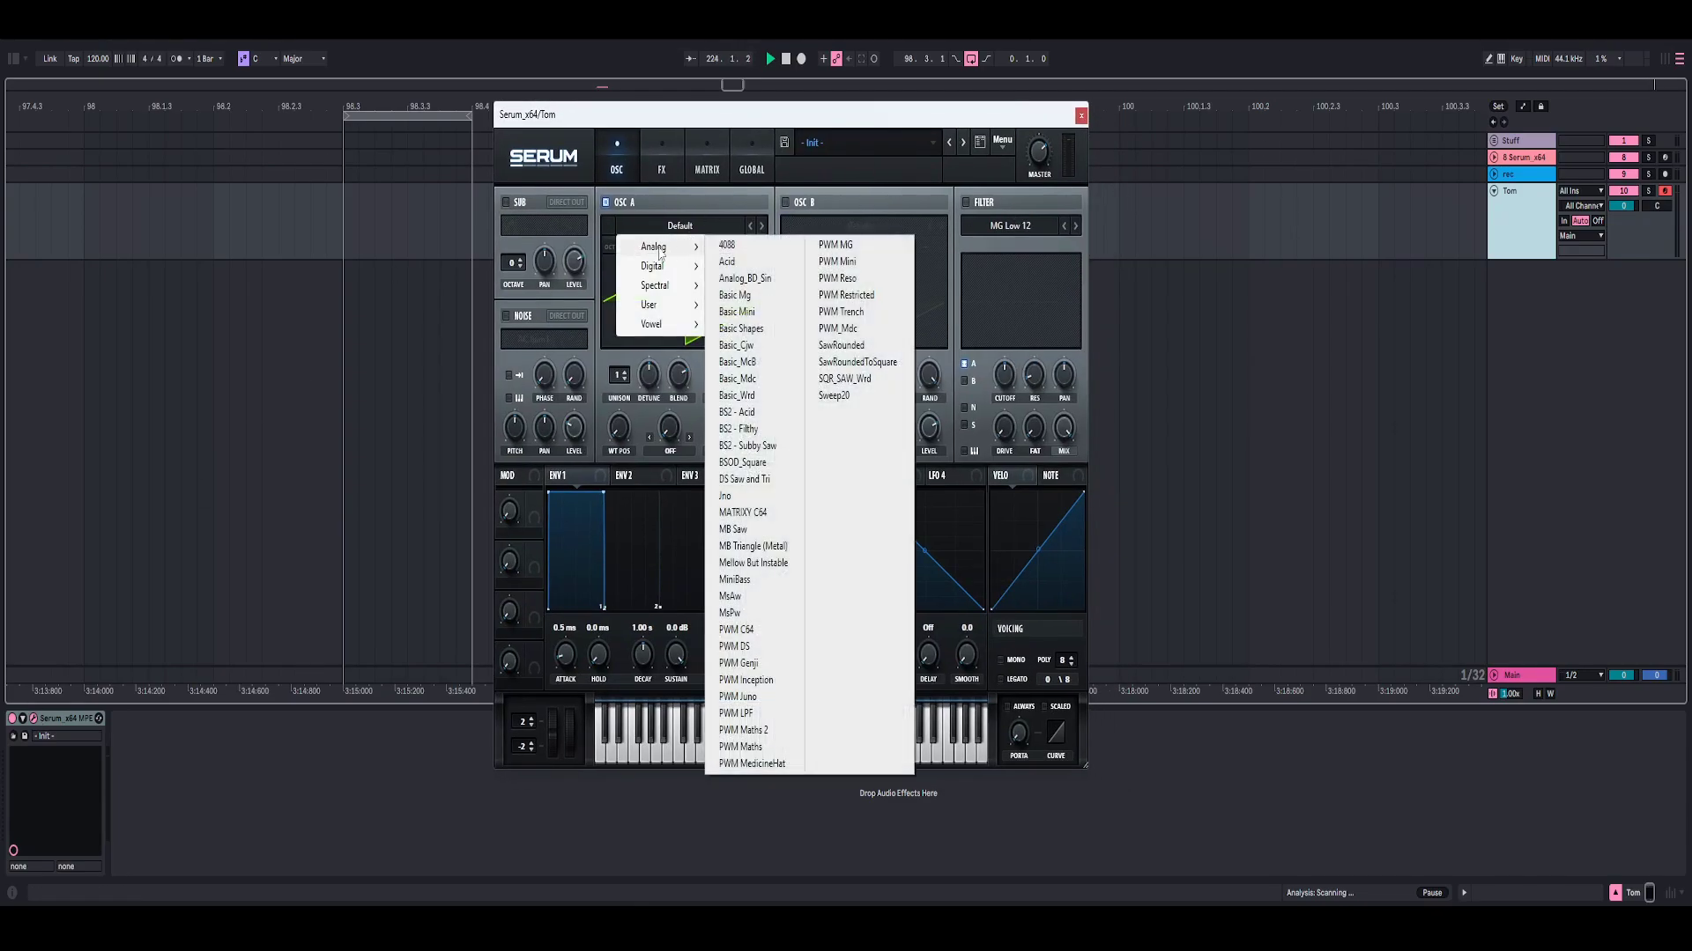
click(749, 328)
drag(621, 428, 650, 352)
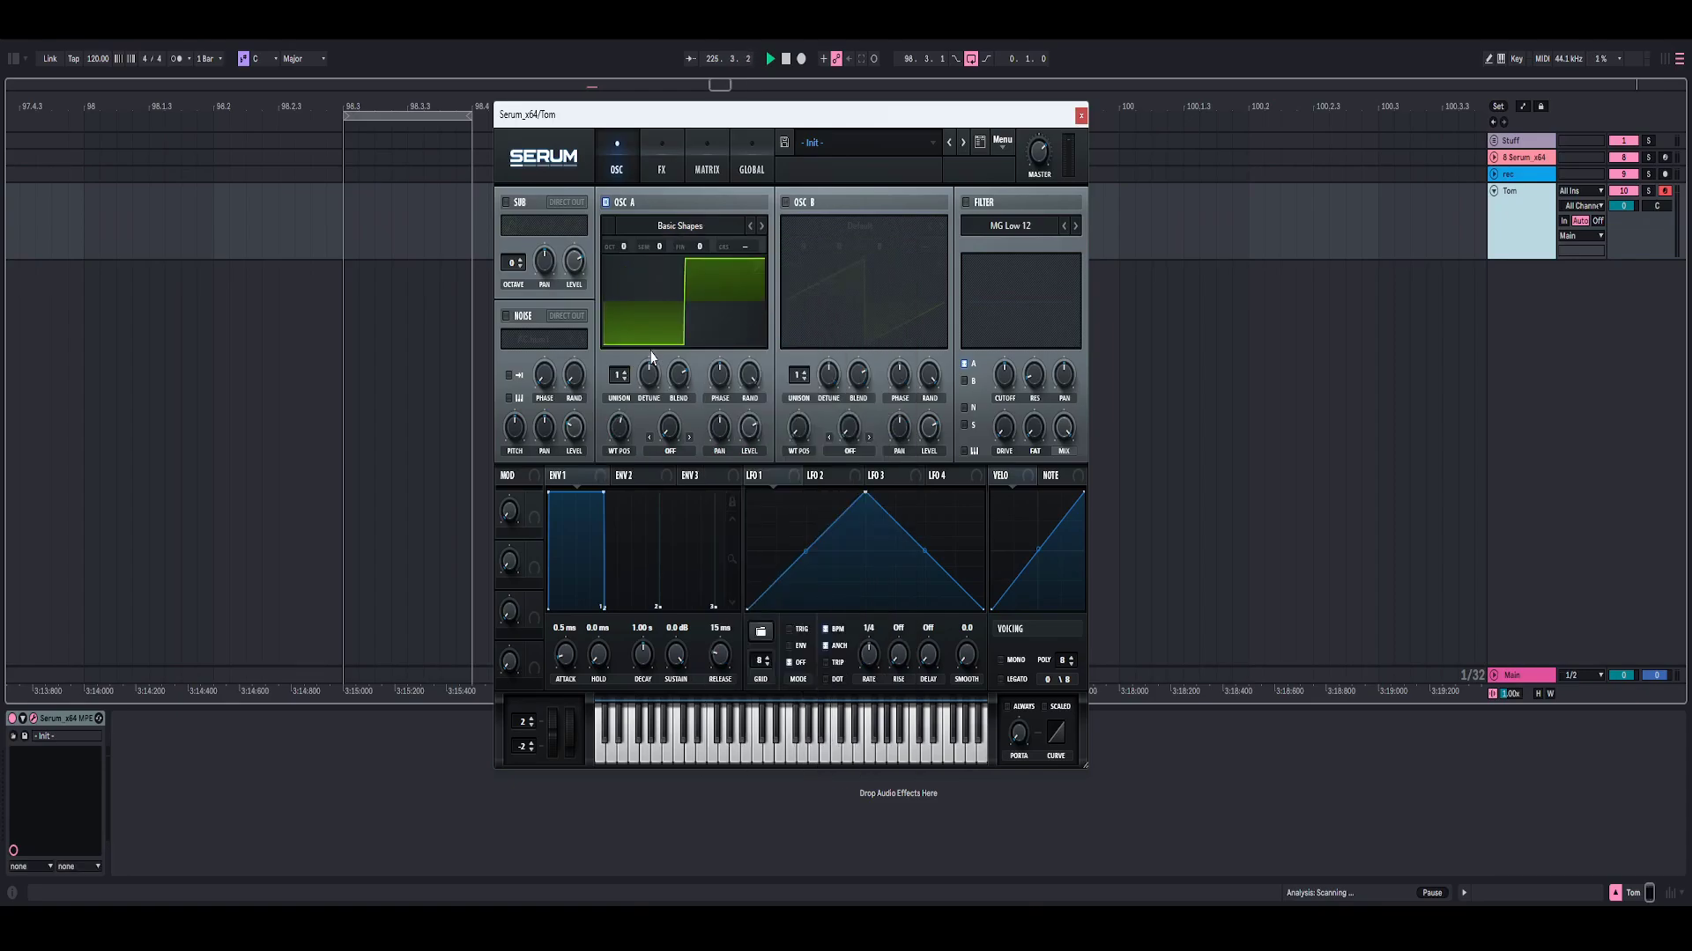
Enable oscillator B and the MG Low 12 filter, route oscillators A and B through it, and tune its curve to a small peak
click(785, 203)
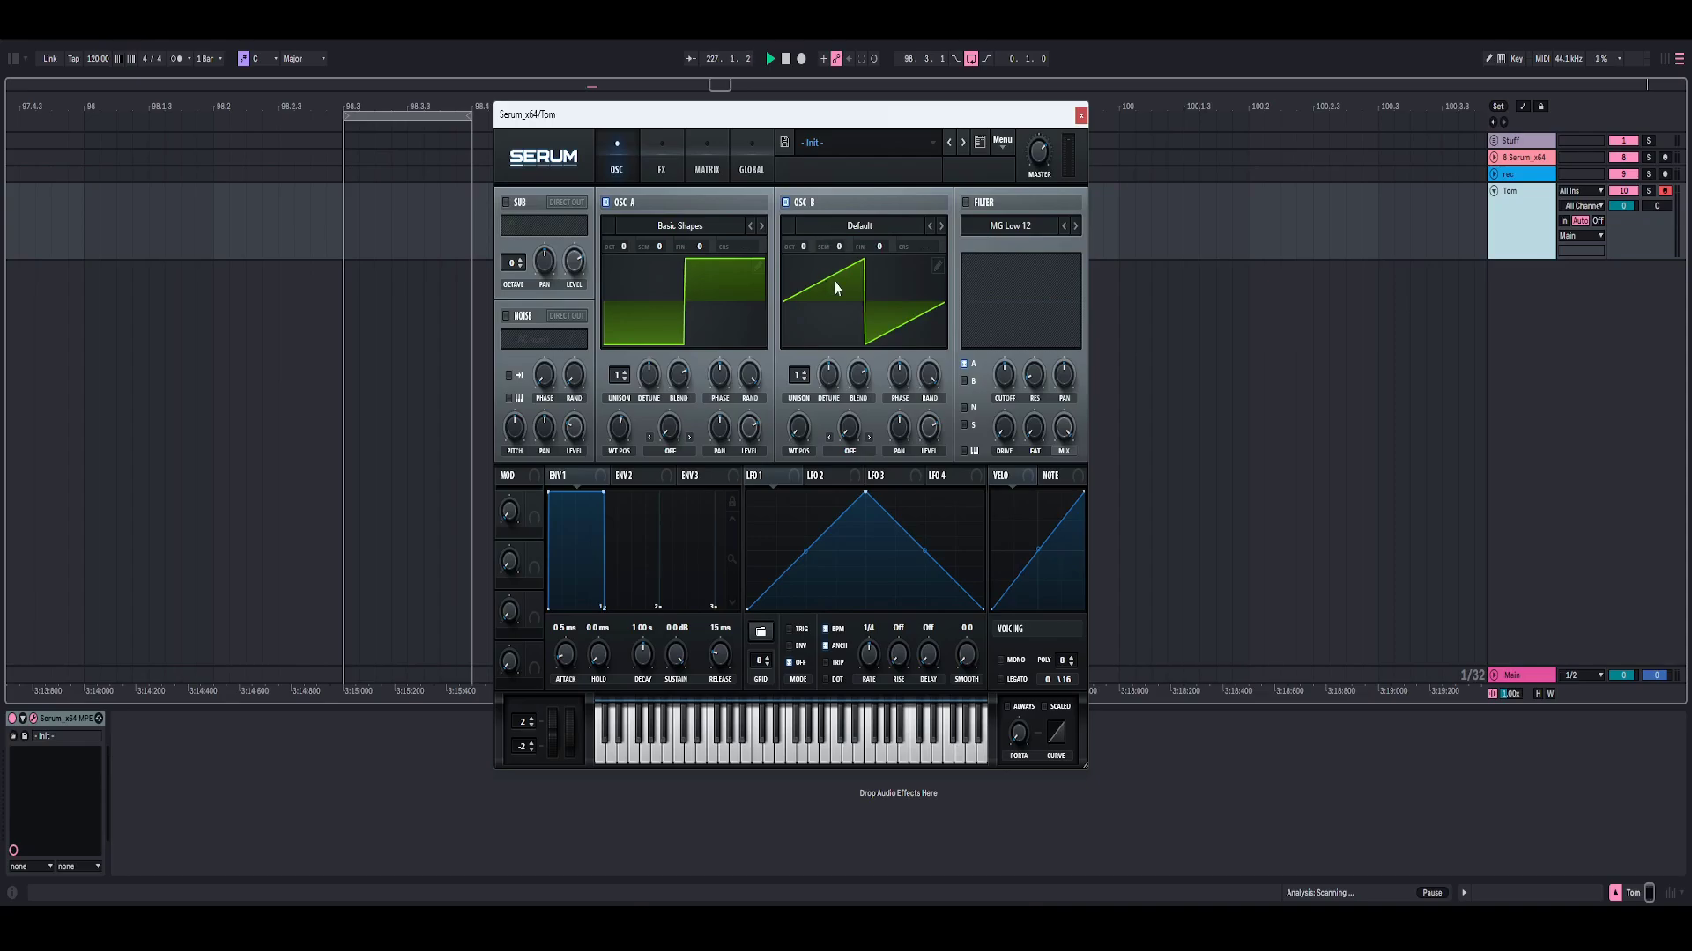
click(966, 206)
drag(968, 123, 1058, 120)
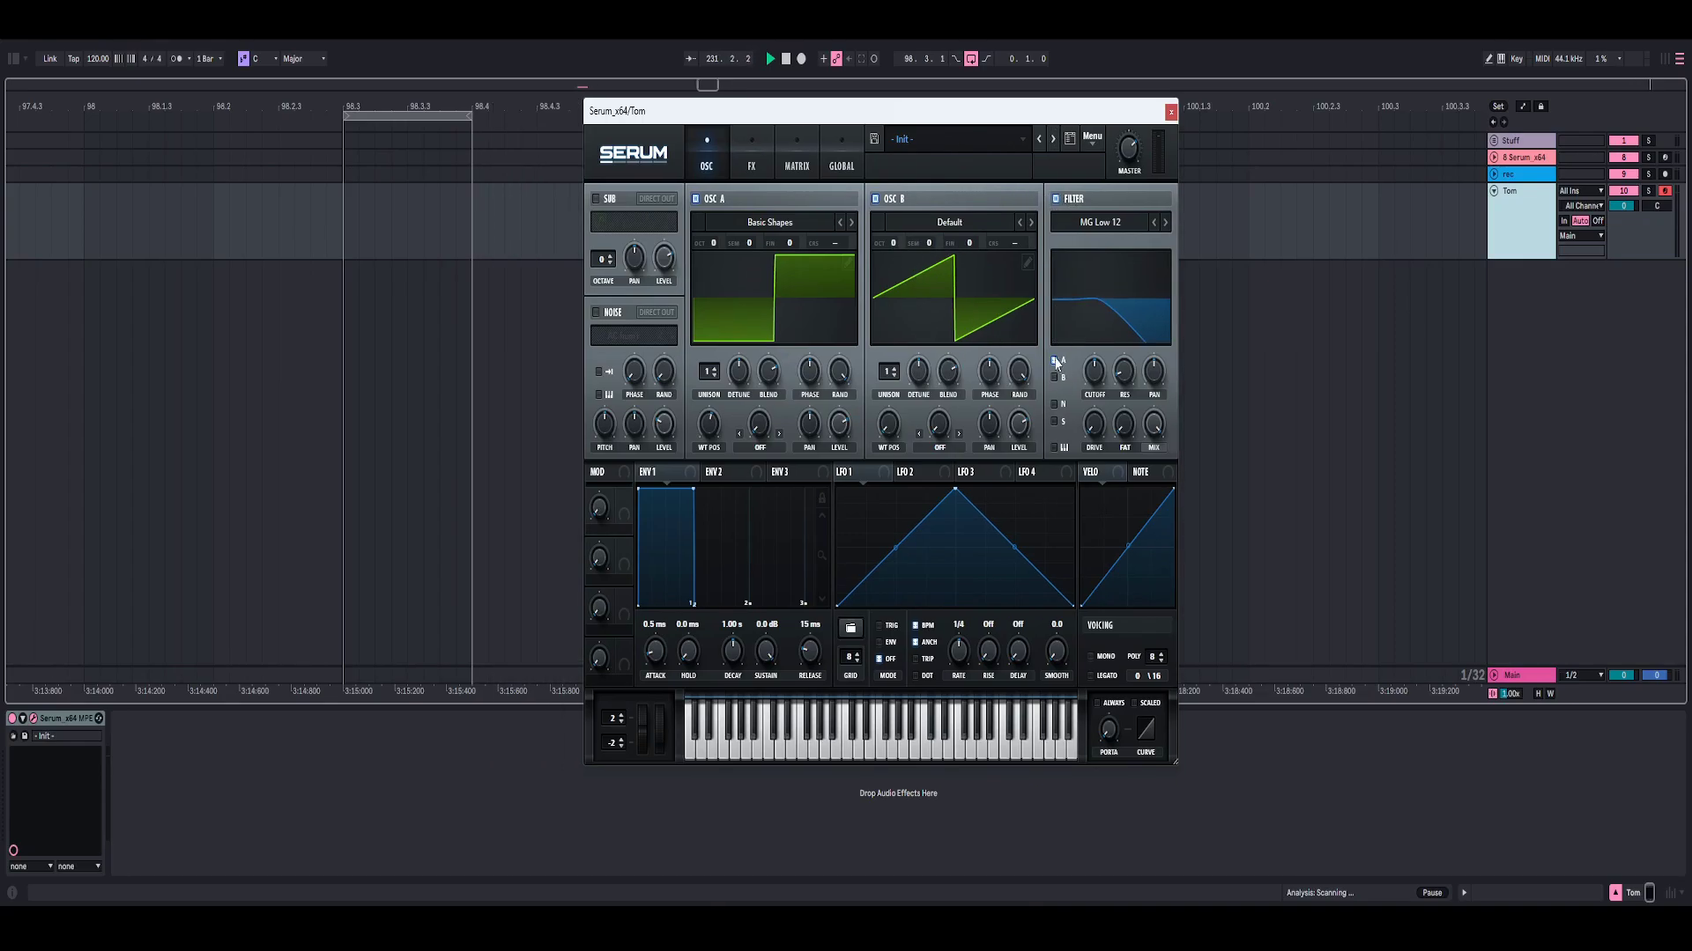
click(1055, 362)
click(1055, 377)
drag(1093, 371, 1133, 320)
drag(1132, 431, 1134, 400)
Reshape LFO 1 into a short hold at full level followed by a steep curved decay to zero
drag(955, 491, 883, 461)
double_click(888, 504)
drag(980, 550, 966, 587)
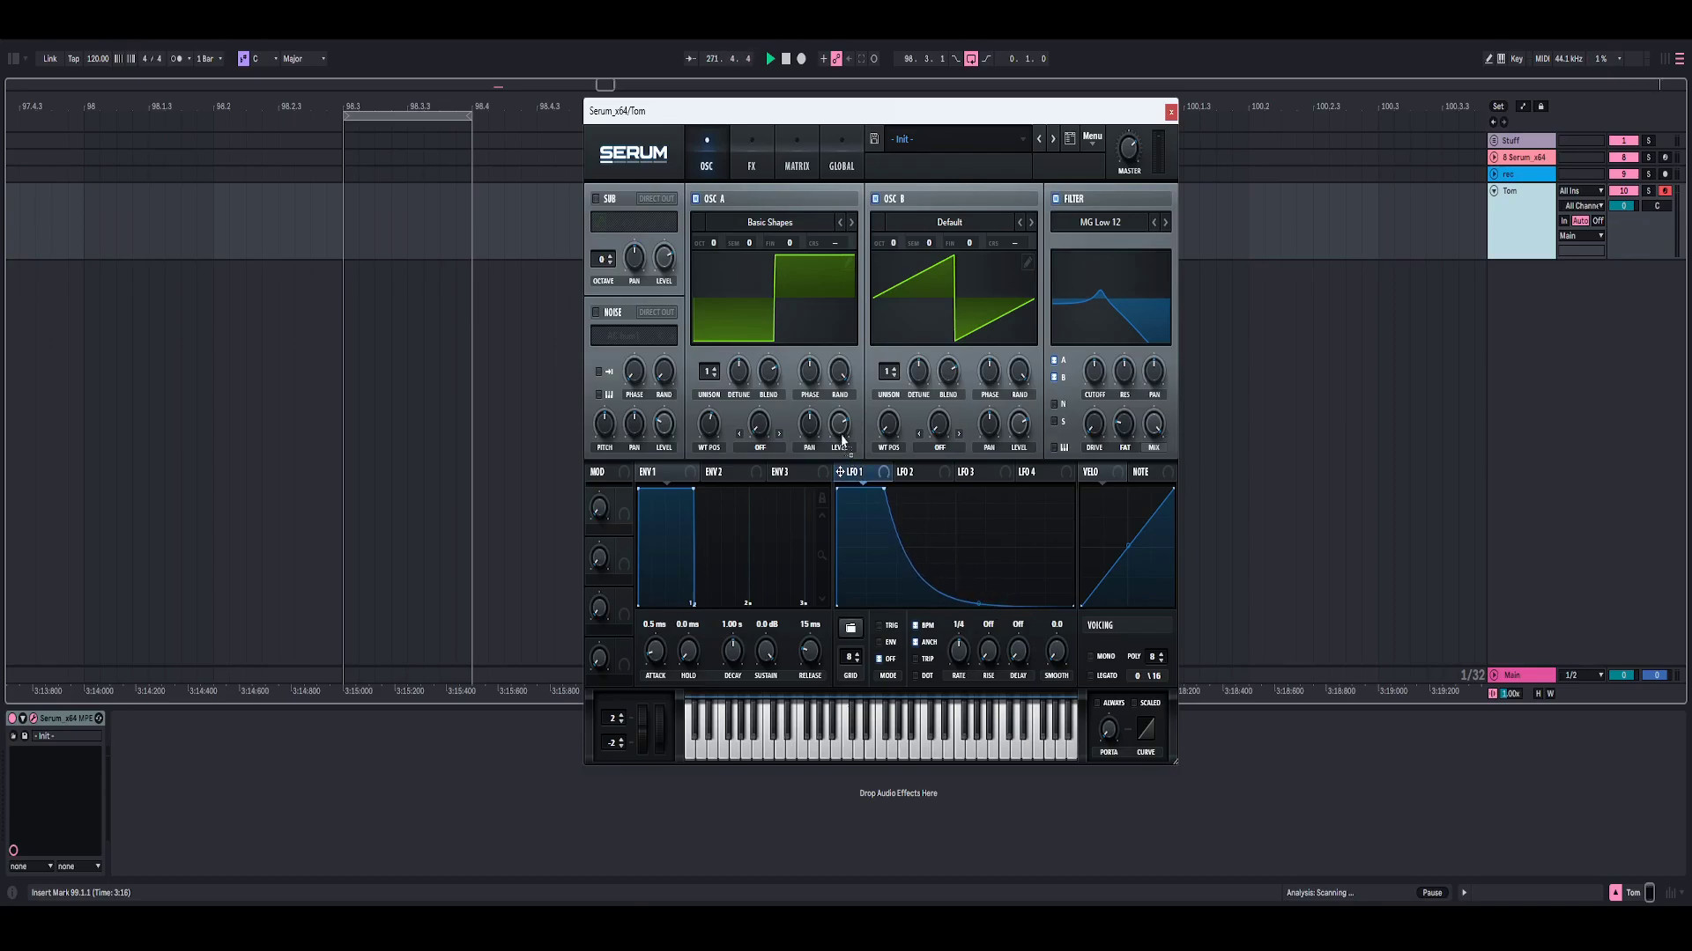
Assign LFO 1 to the levels of oscillators A and B and set its mode to ENV
drag(841, 434, 842, 432)
drag(1022, 435, 989, 743)
click(879, 644)
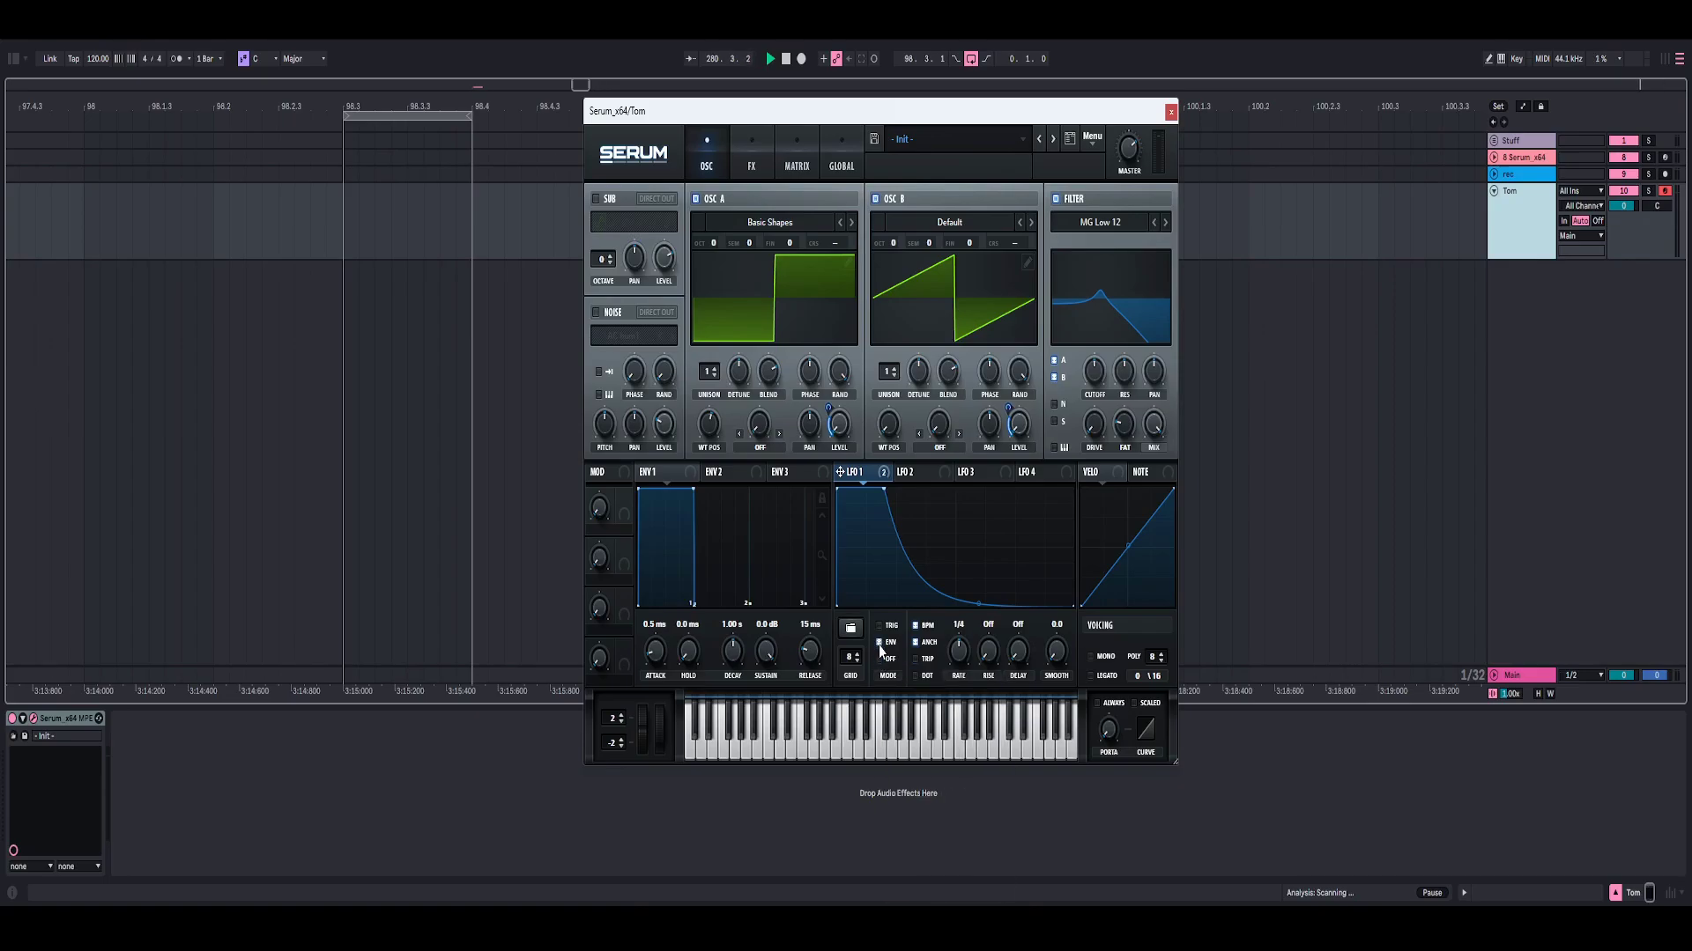
Close Serum and insert an empty MIDI clip on the Tom track from 99.2 to 99.3
click(1169, 114)
drag(730, 232, 861, 232)
right_click(826, 229)
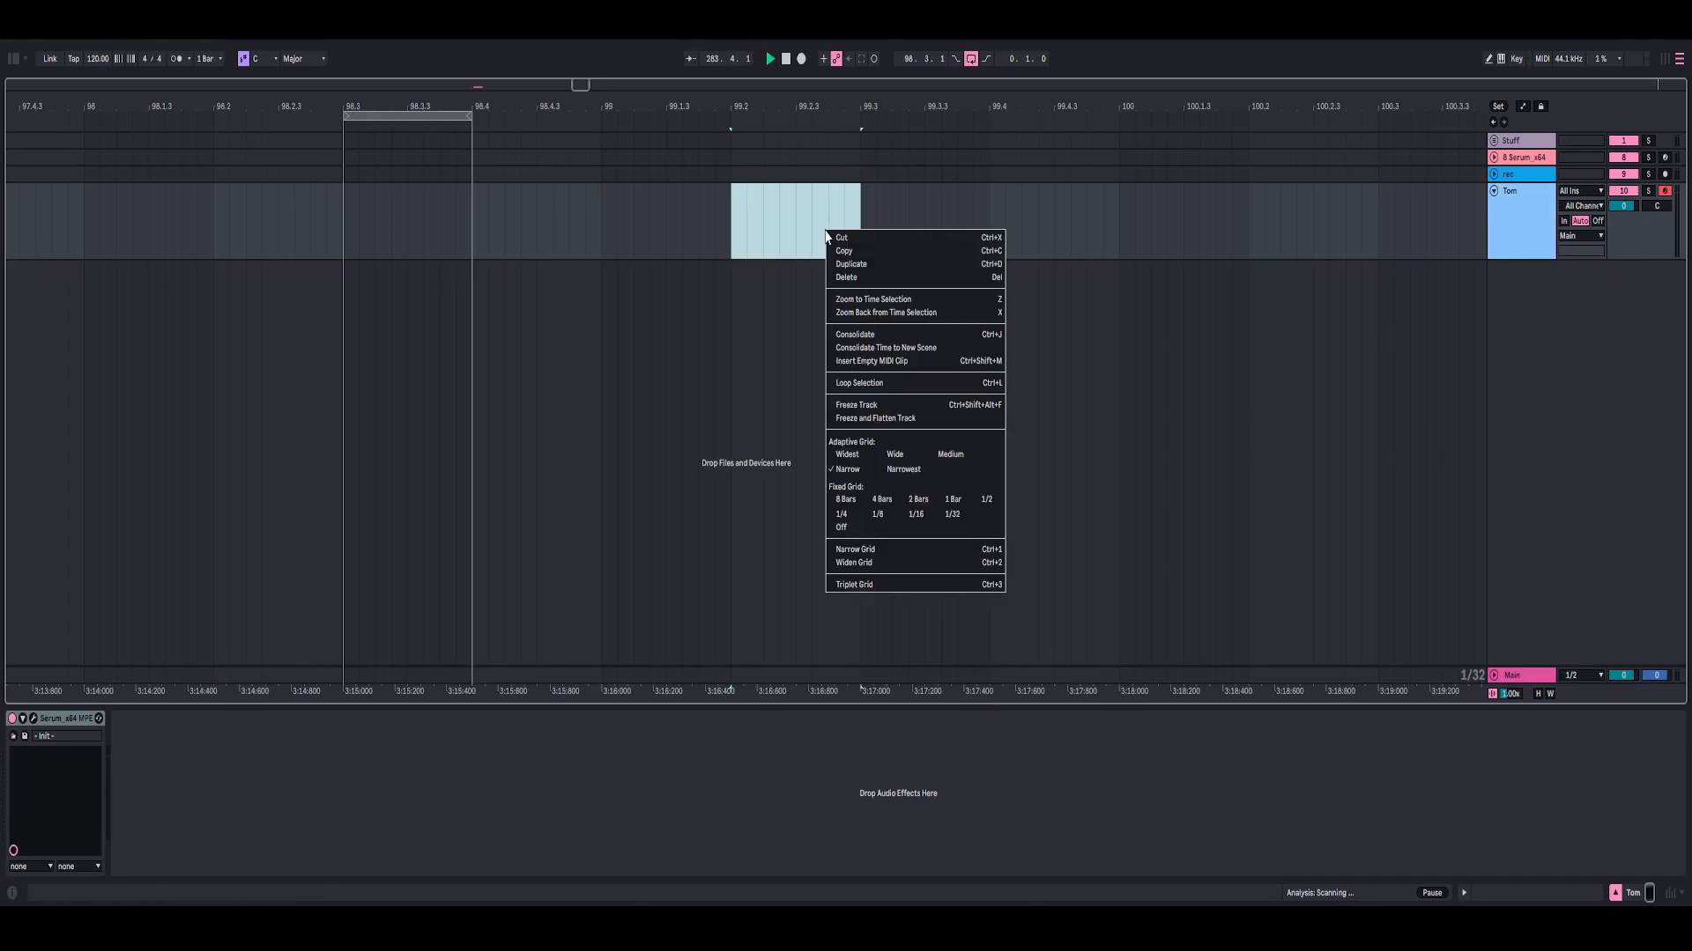
click(868, 360)
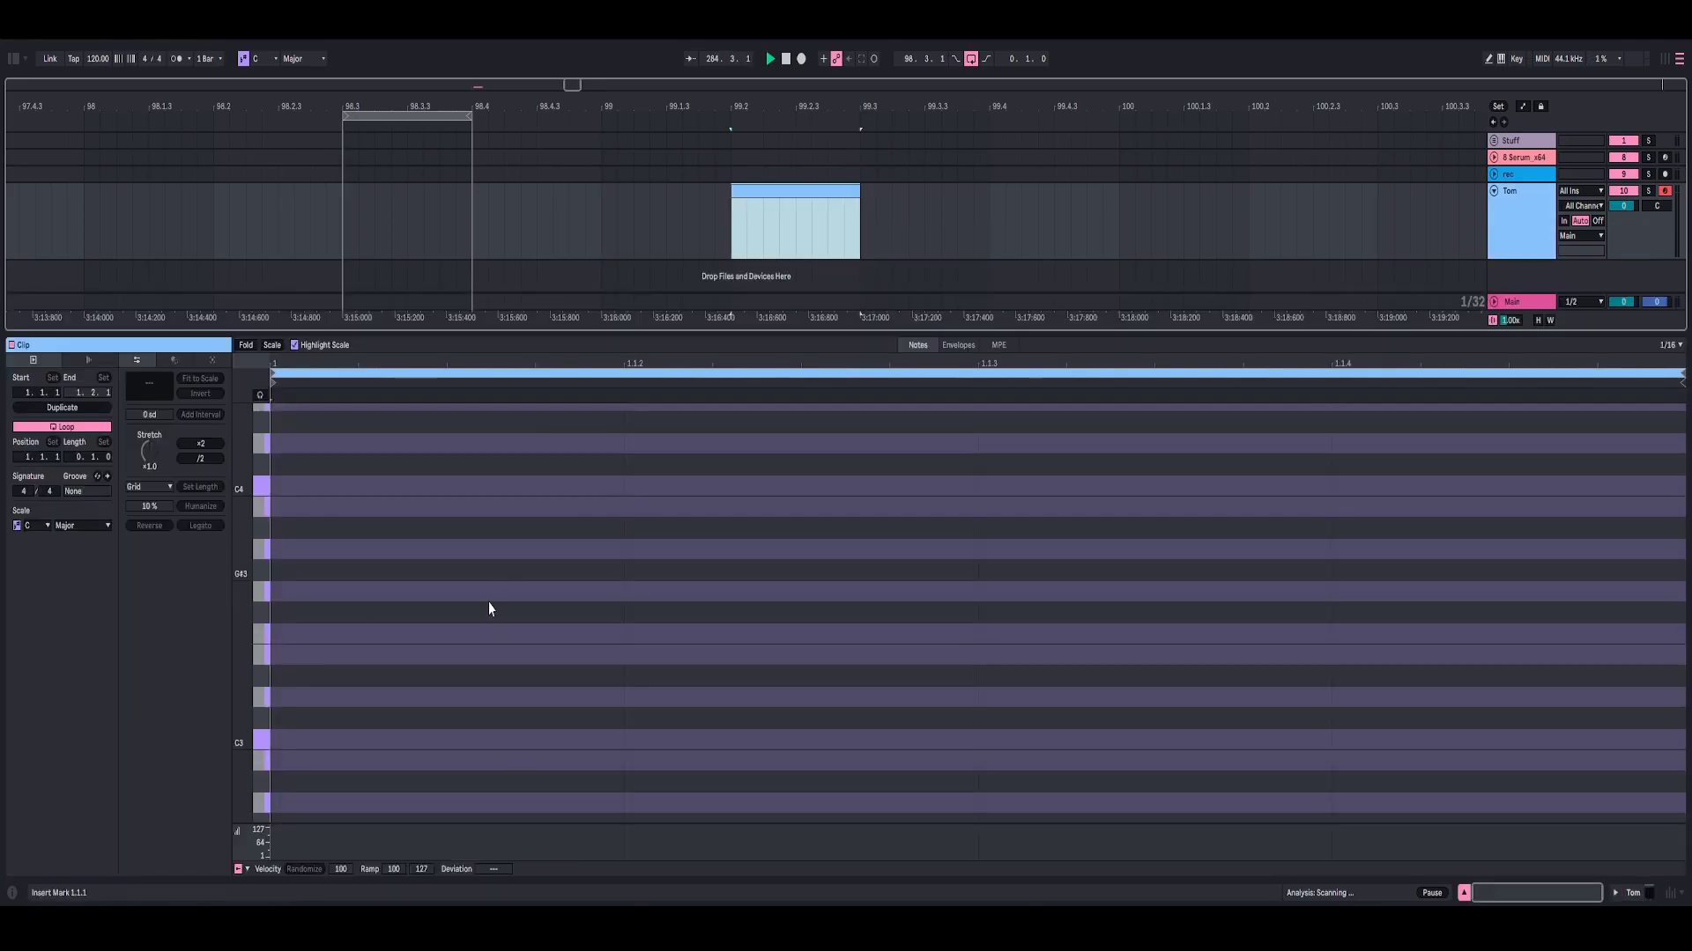
Draw one note filling the whole MIDI clip, lower it to C2 and play it back
double_click(363, 661)
drag(623, 659, 1669, 629)
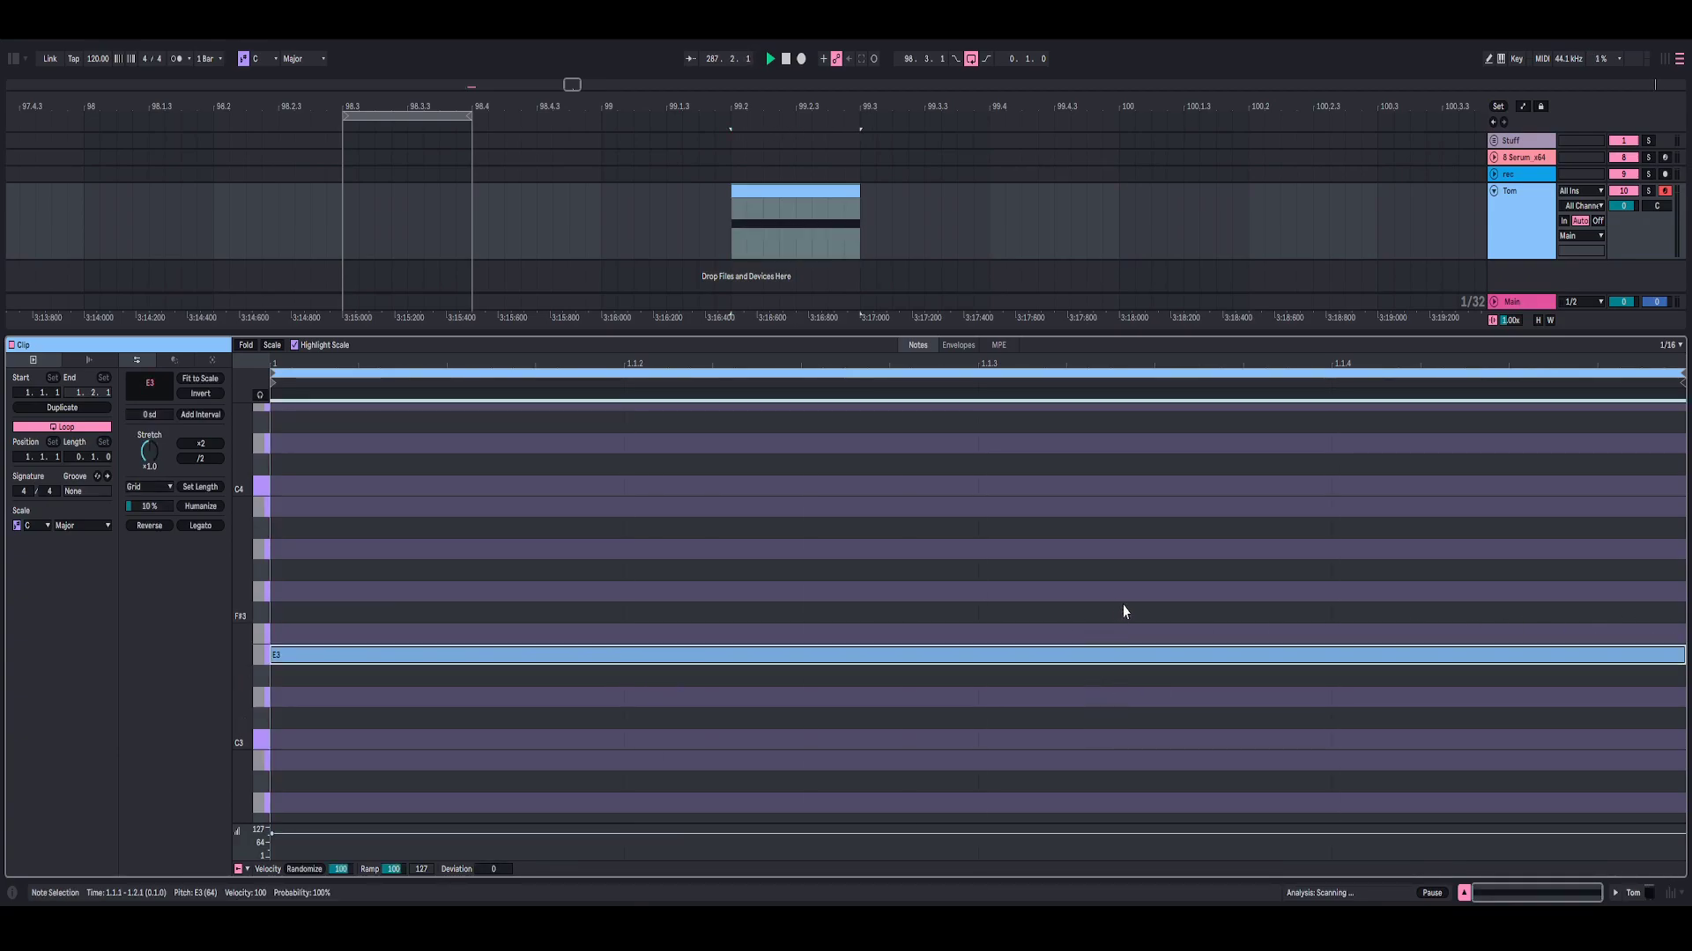
key(Down)
key(Down)
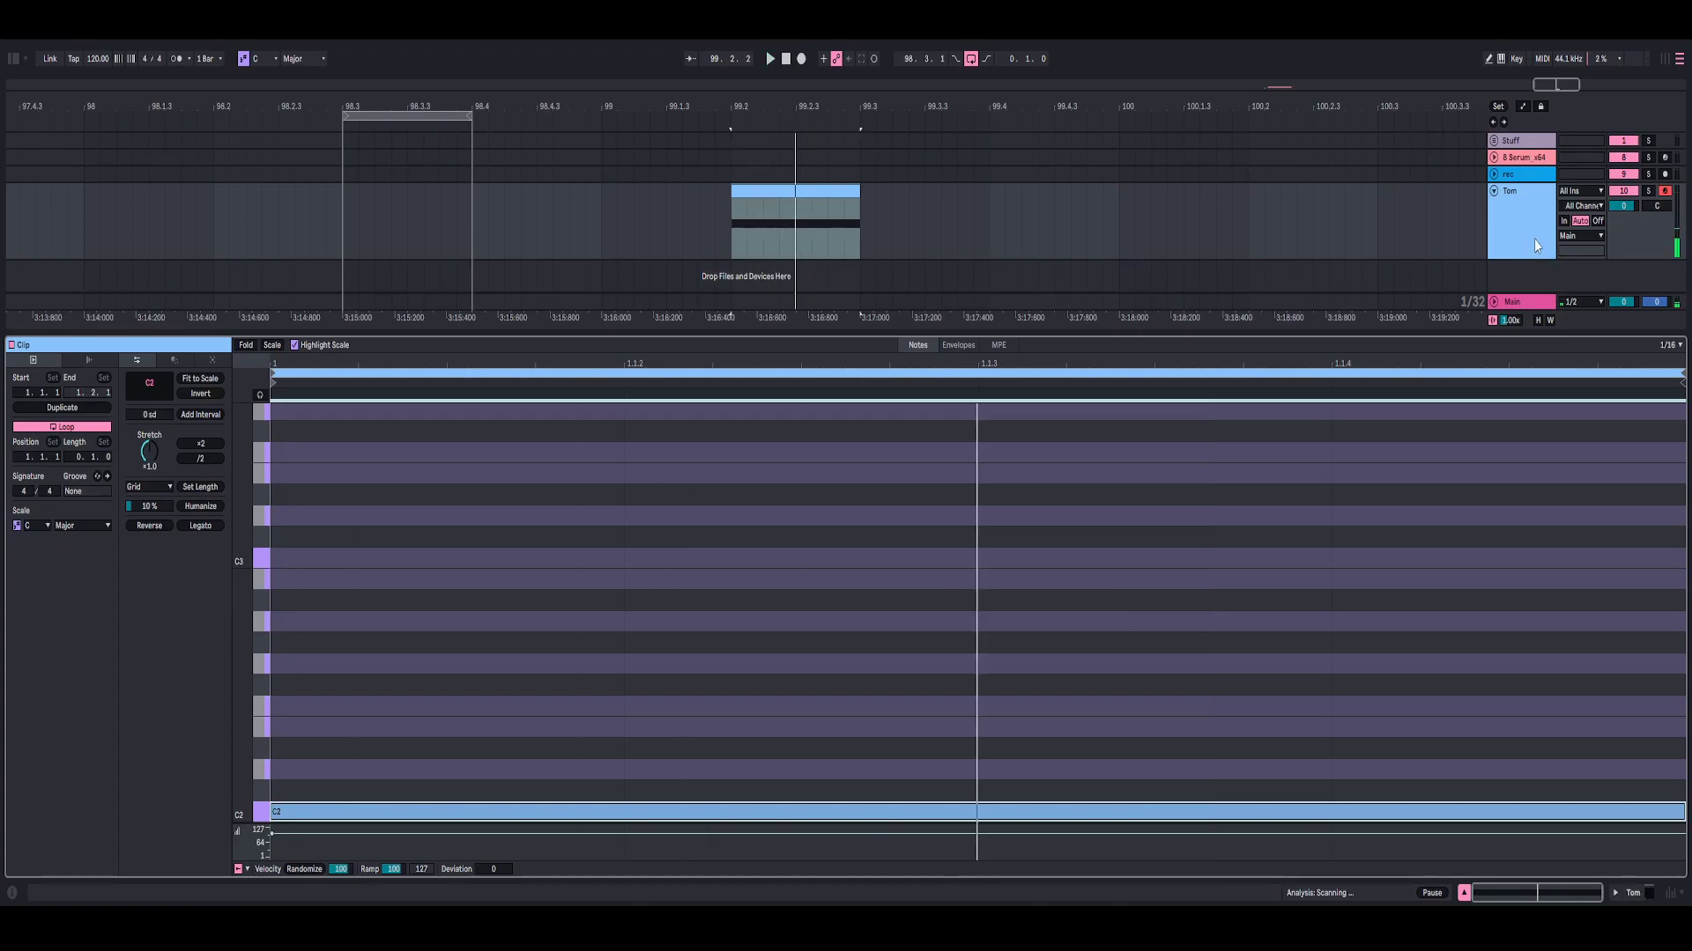
key(space)
click(1535, 246)
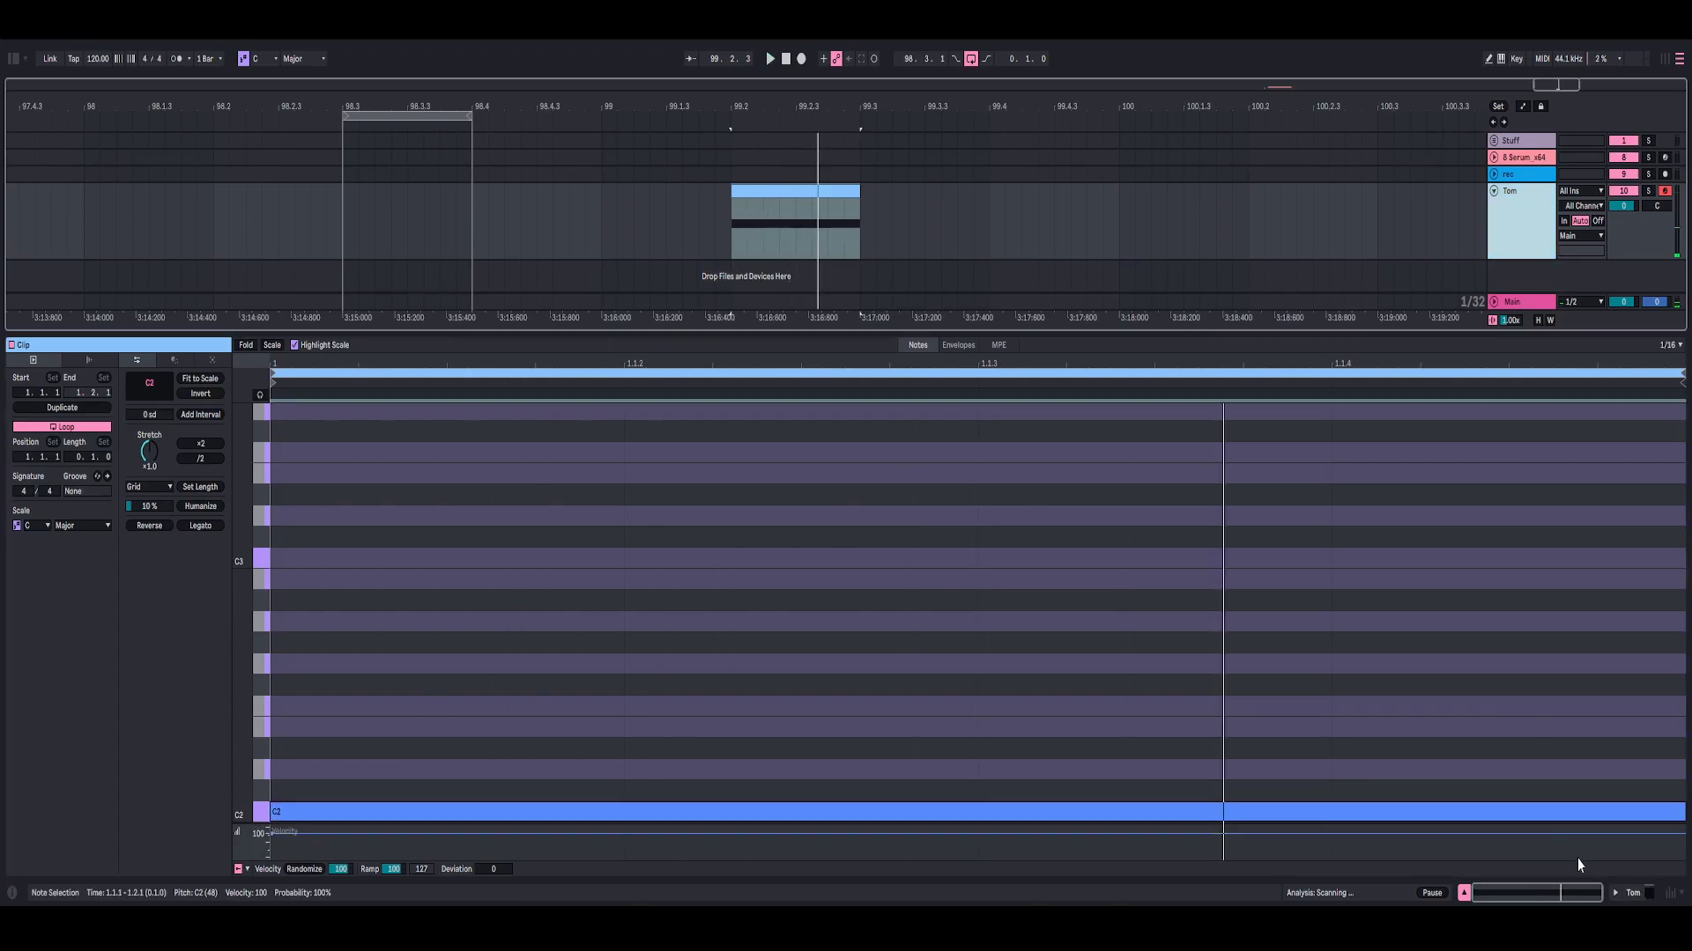
Reopen Serum on the Tom track and raise its master volume
click(1632, 892)
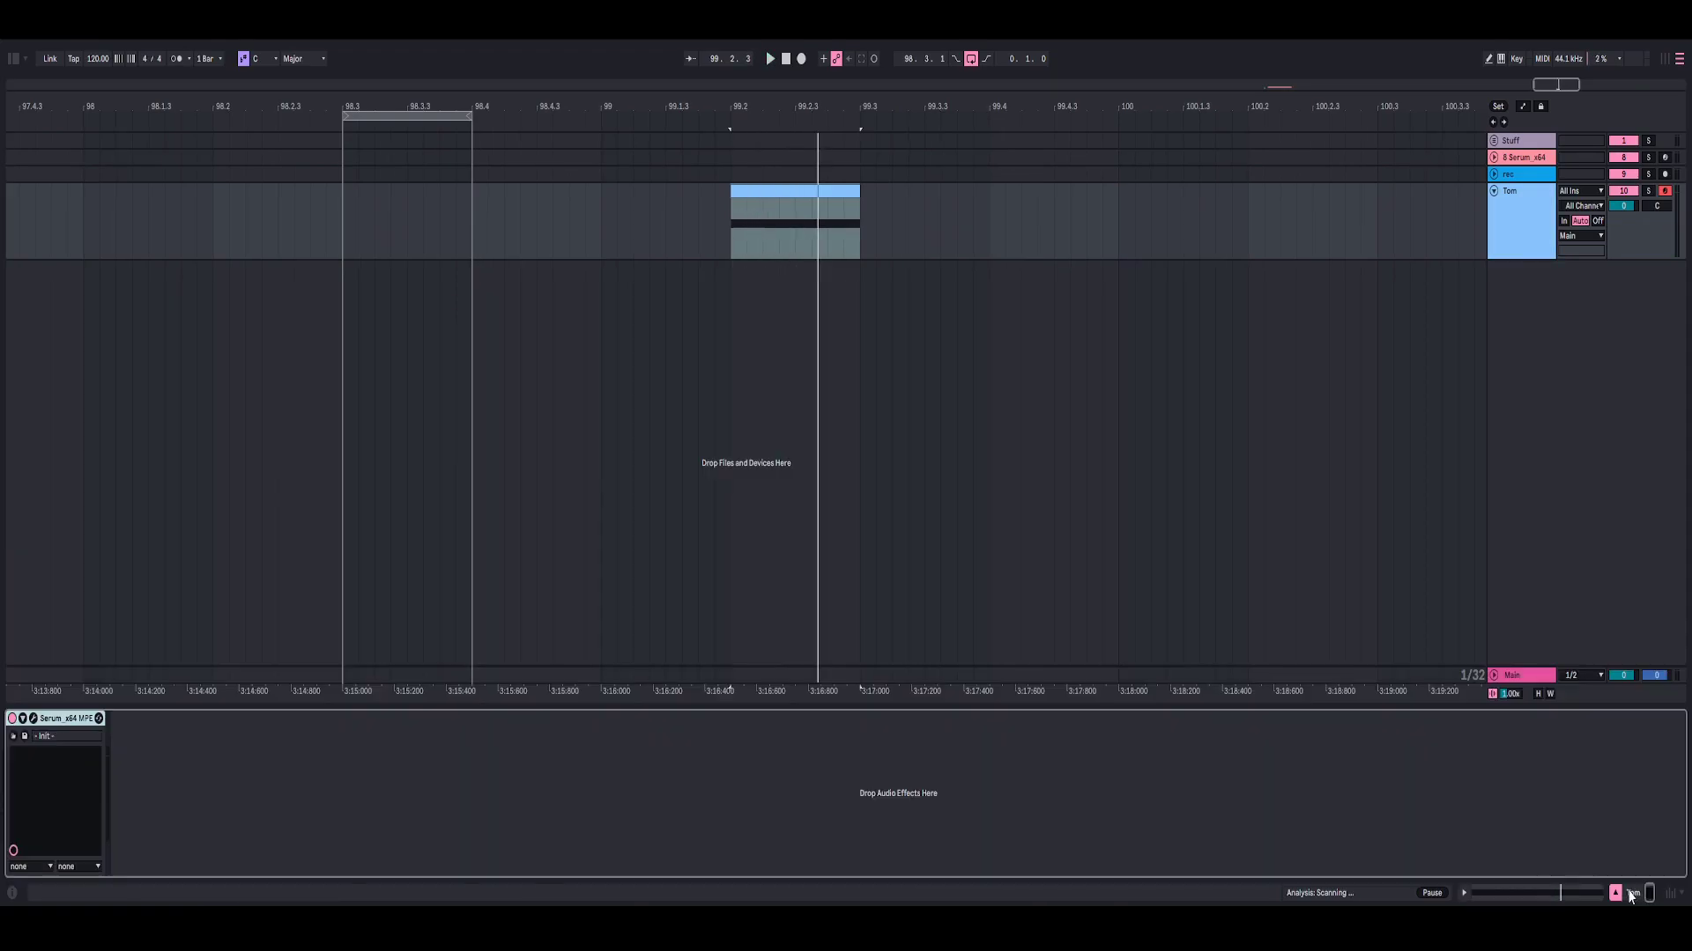
click(35, 721)
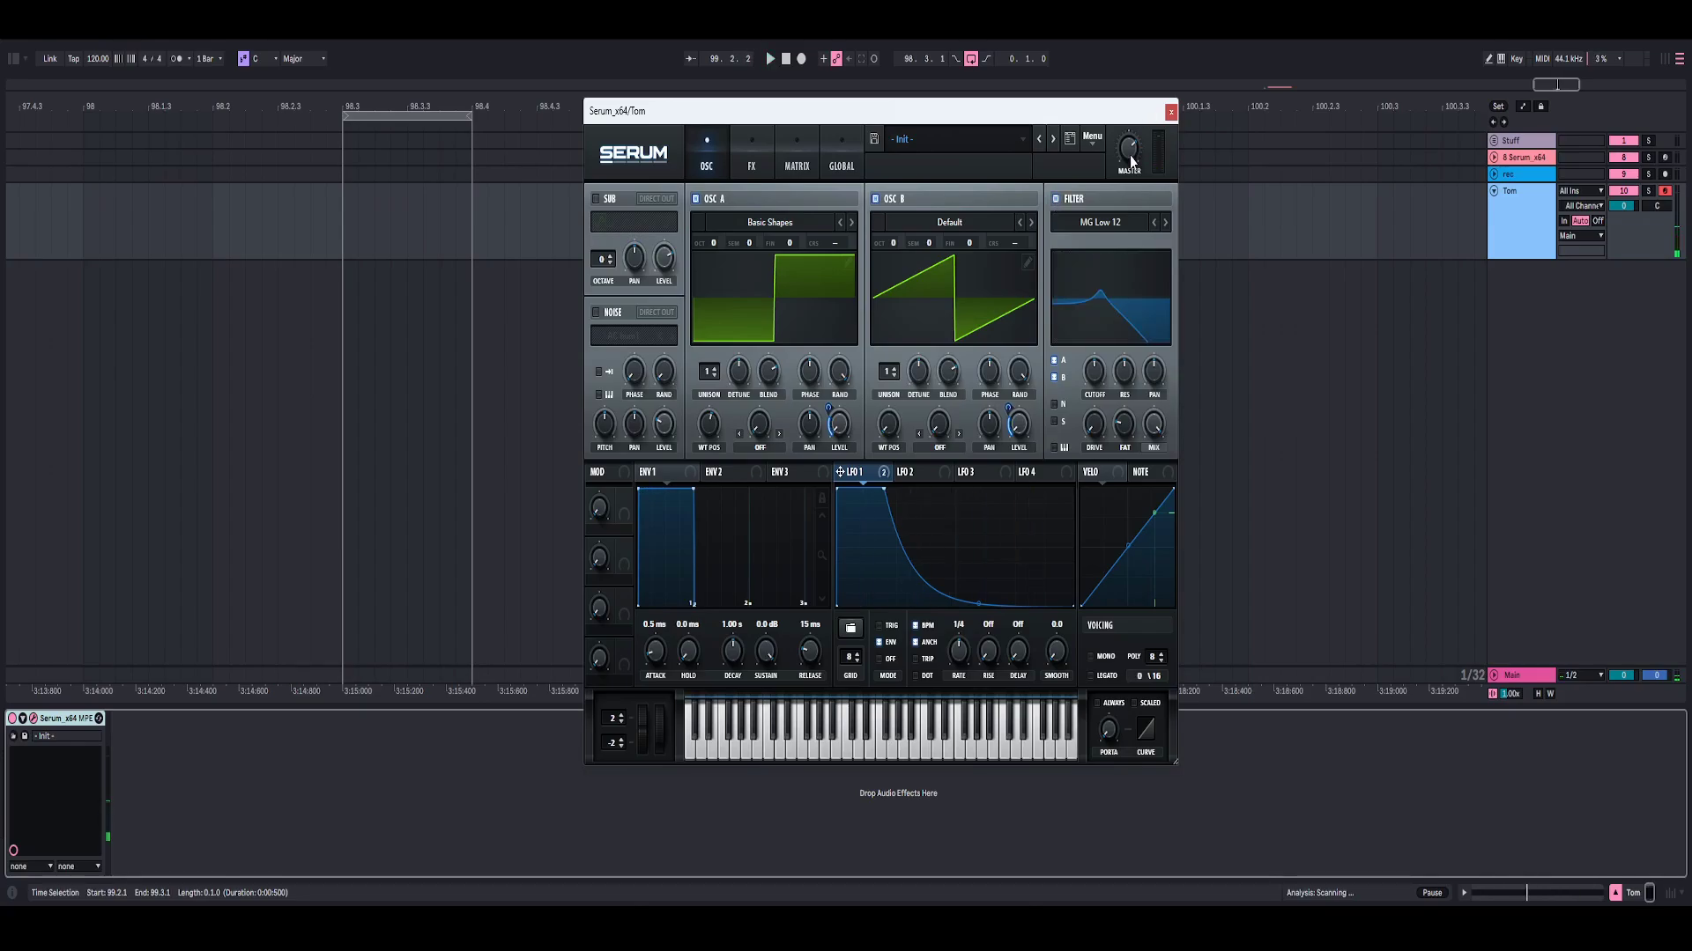
drag(1129, 156, 1137, 119)
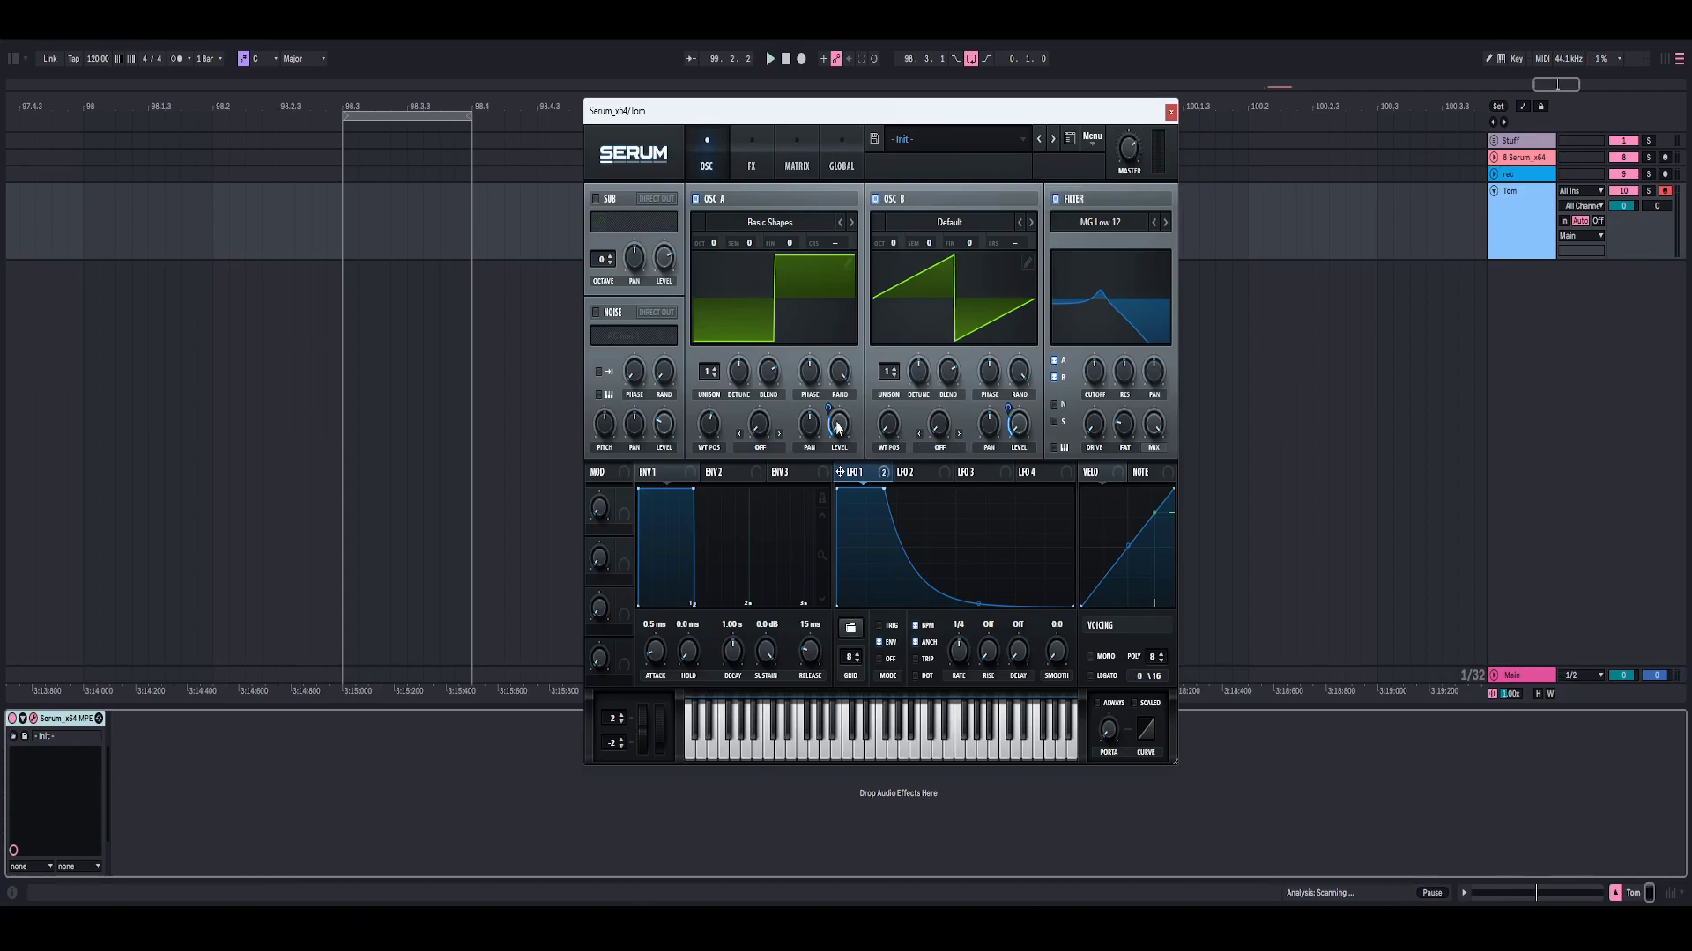
Increase LFO 1's modulation depth on both oscillator levels, to about 71 for oscillator B, and play the clip
mouse_move(829, 409)
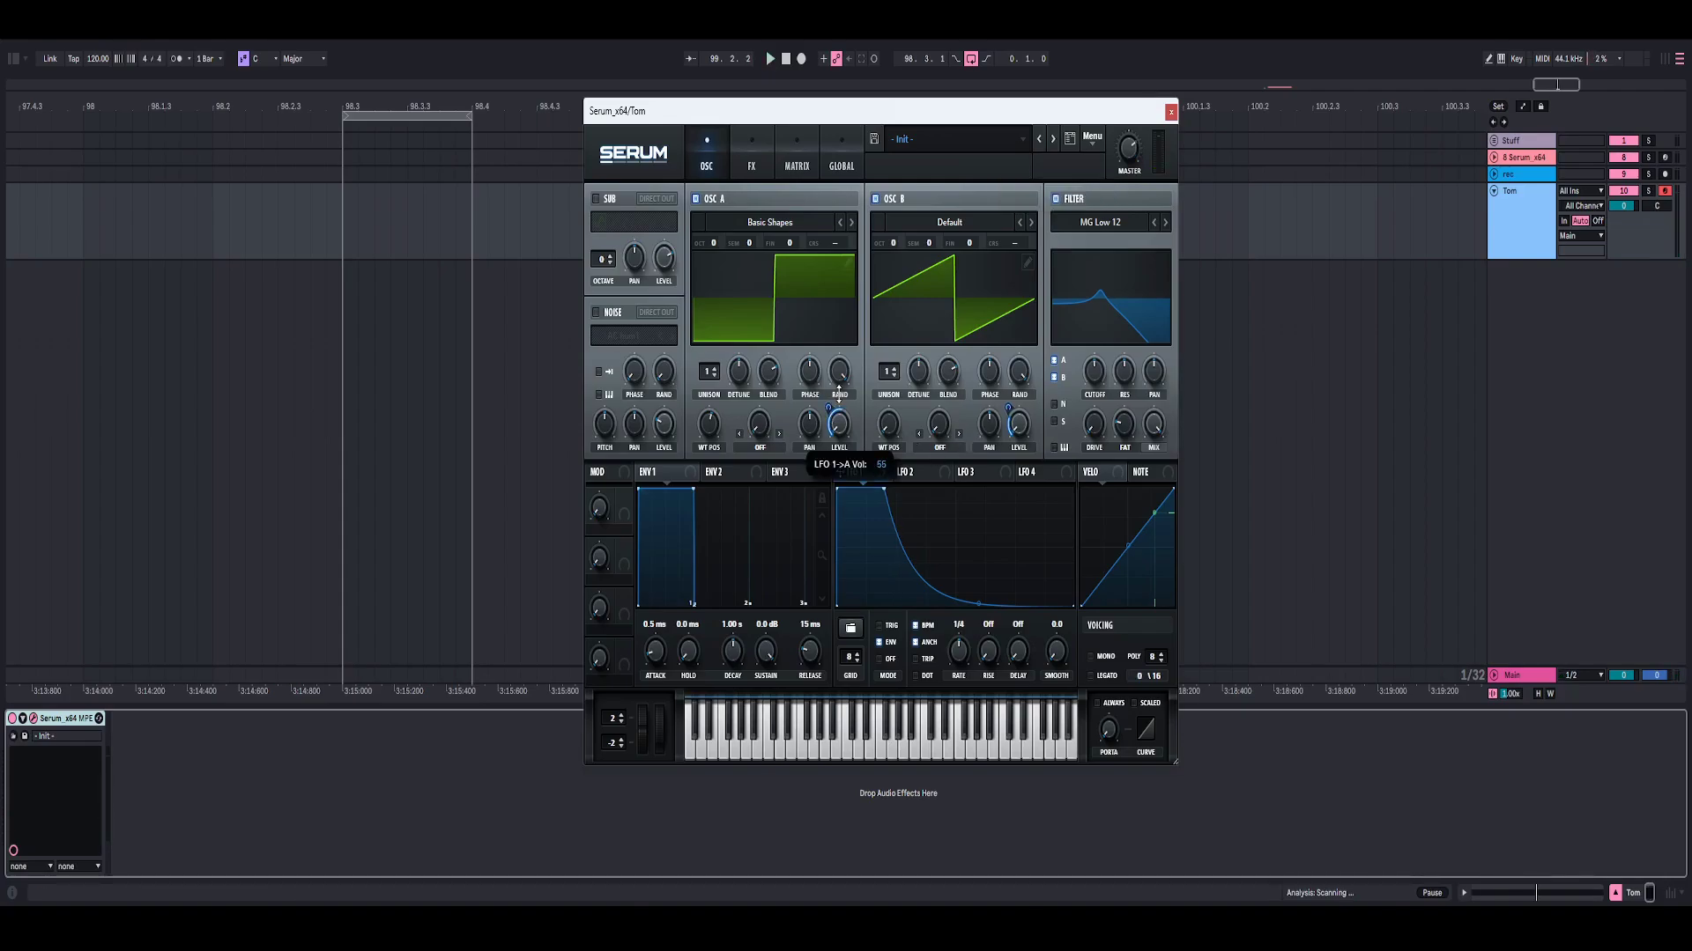
drag(840, 398, 859, 363)
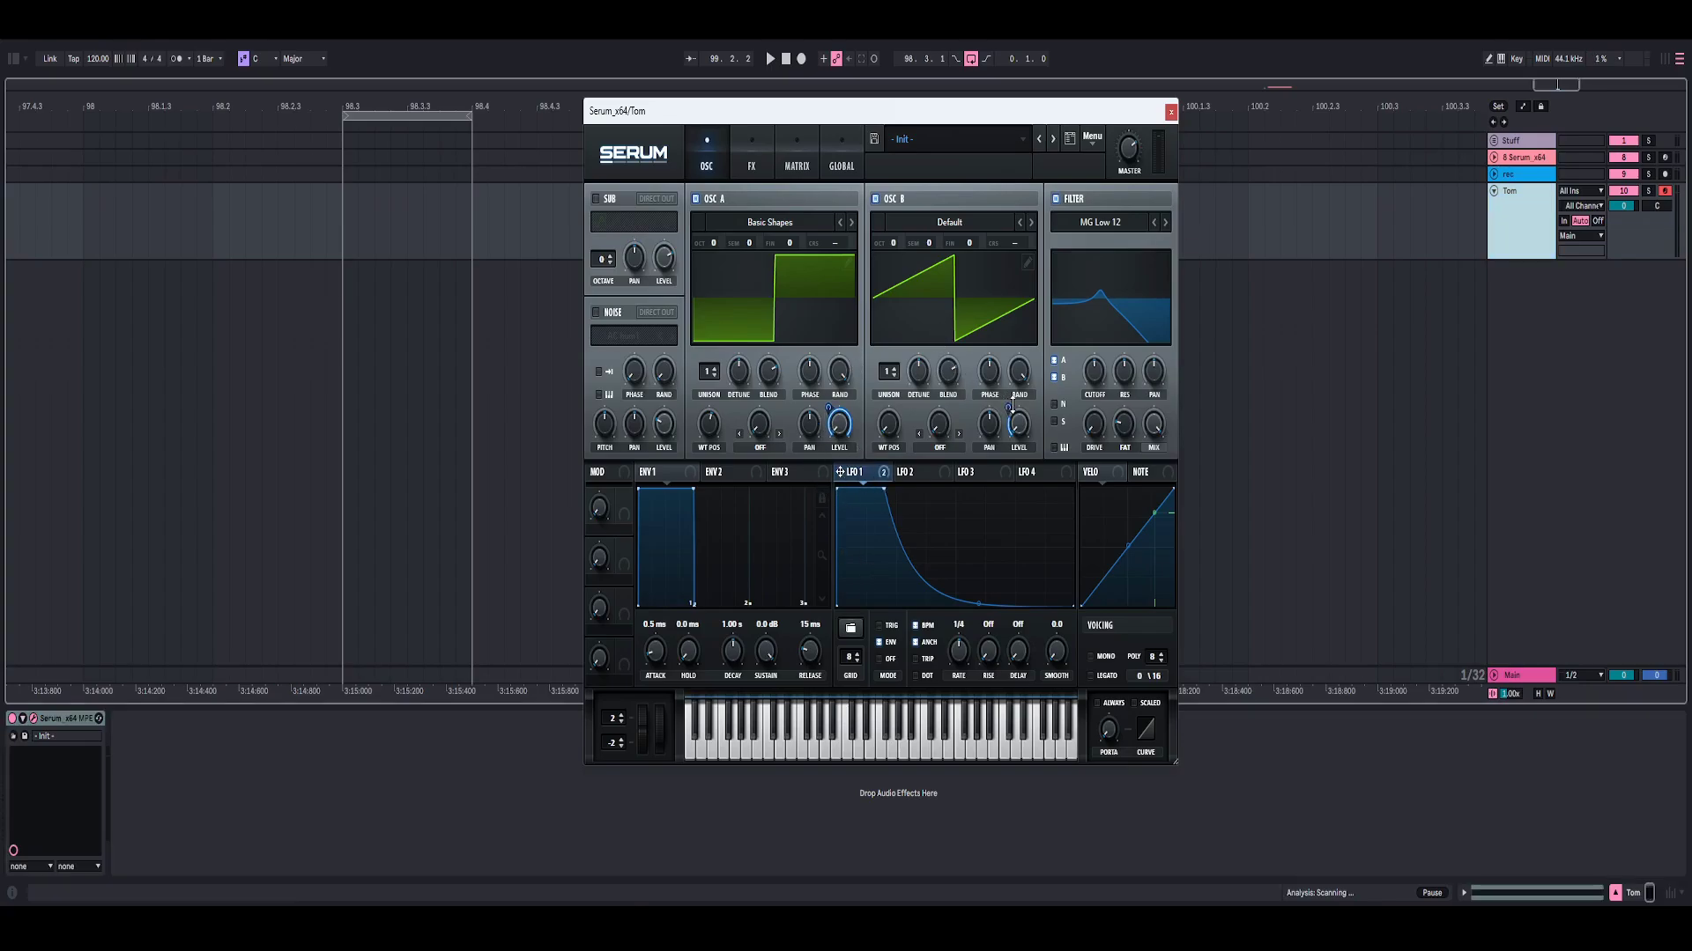
drag(1008, 410, 1022, 380)
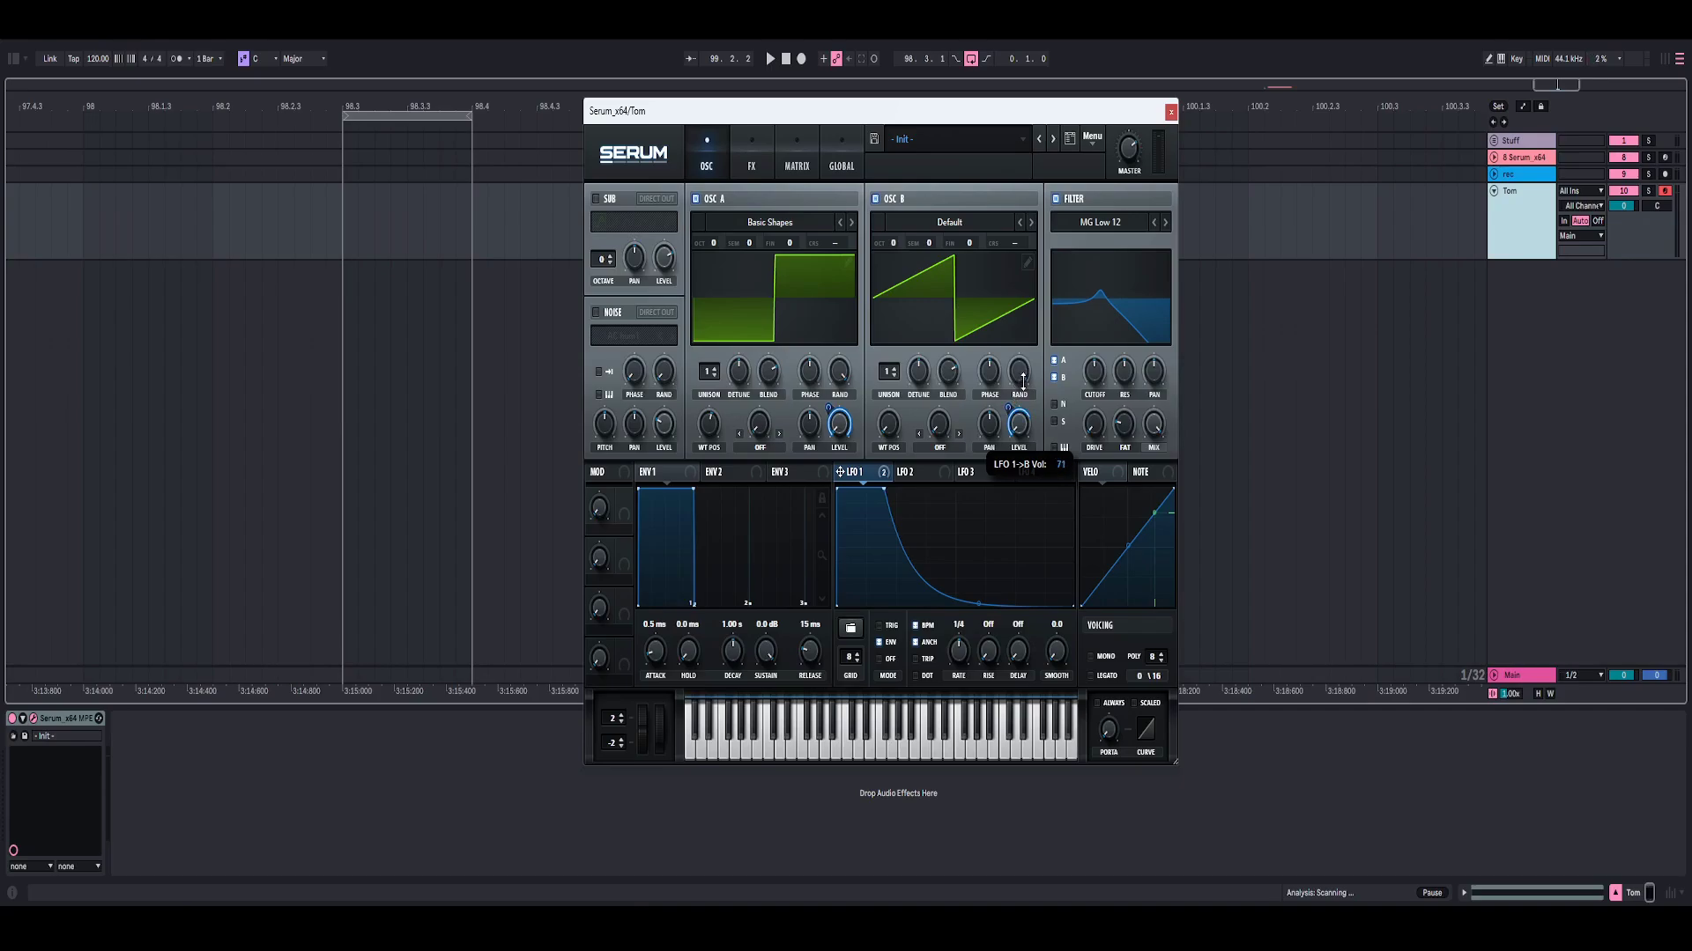
drag(1023, 379, 1024, 381)
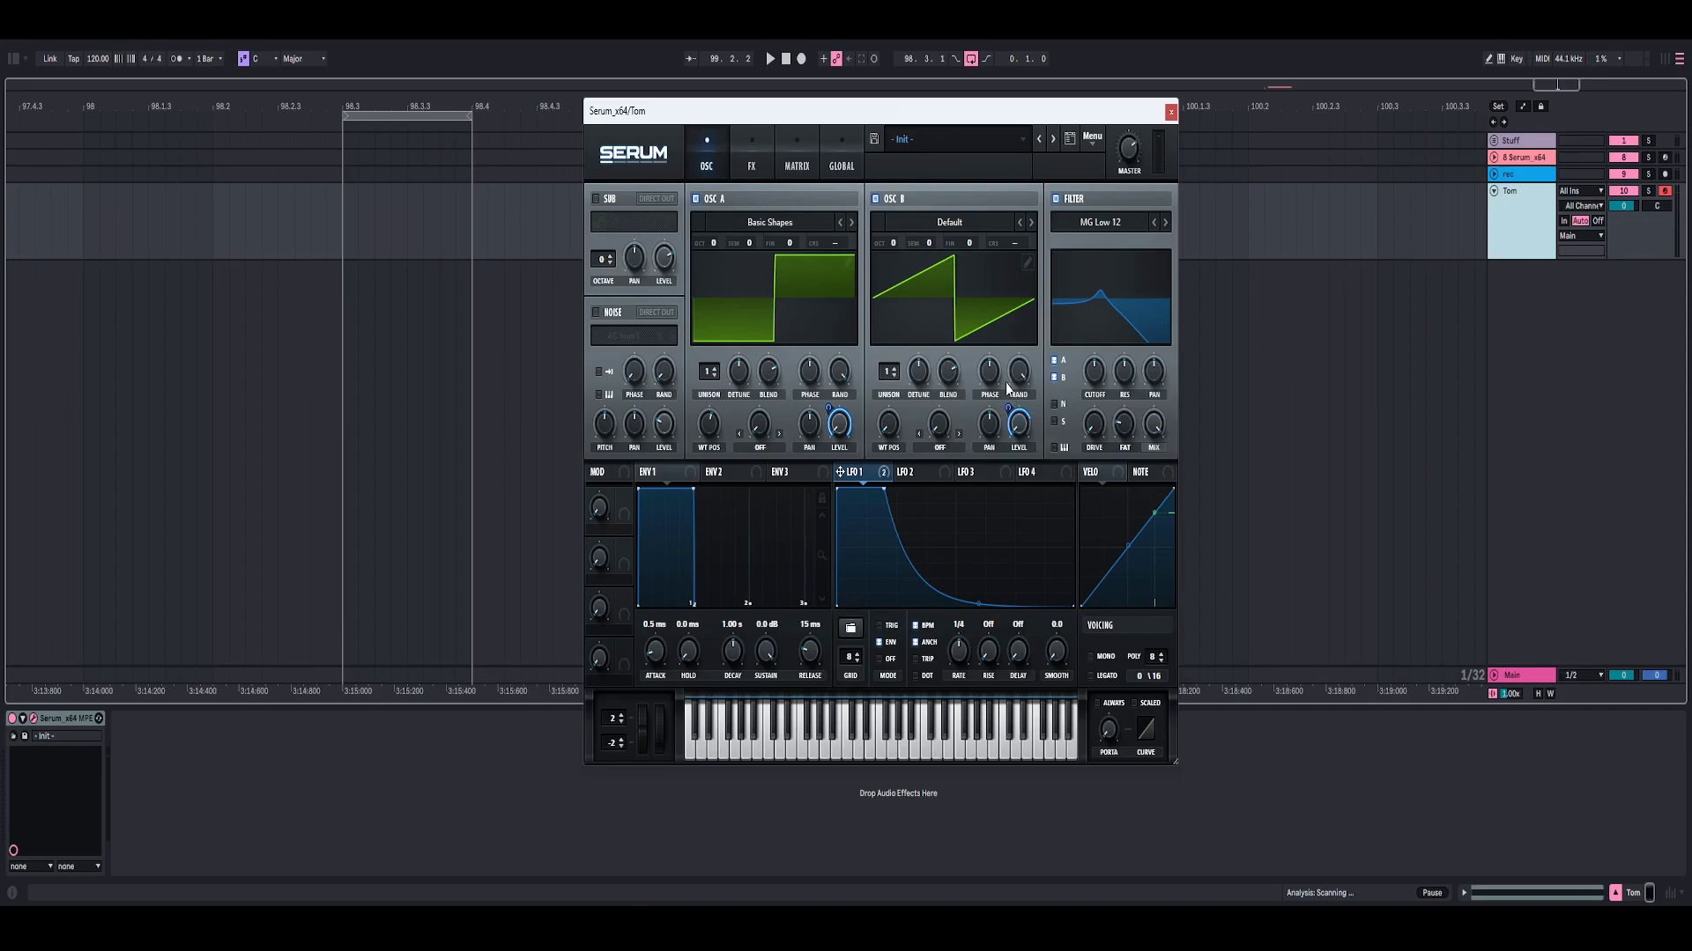
key(space)
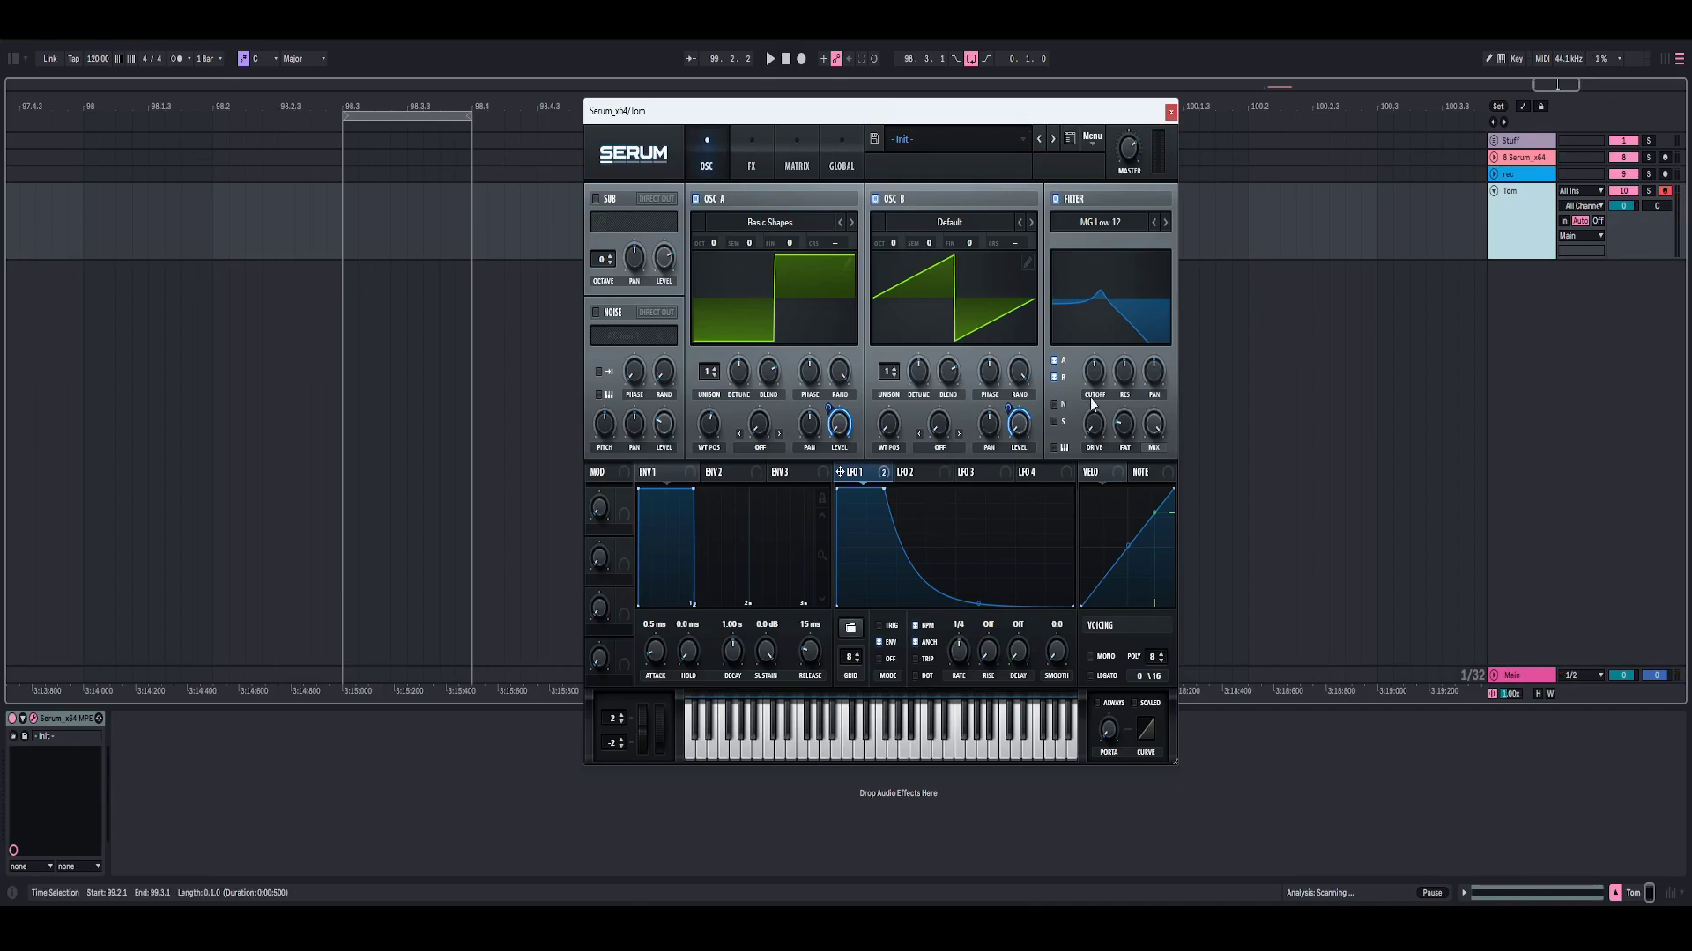
Reshape LFO 2 into a curved decay that falls from full level at the start to zero
click(912, 472)
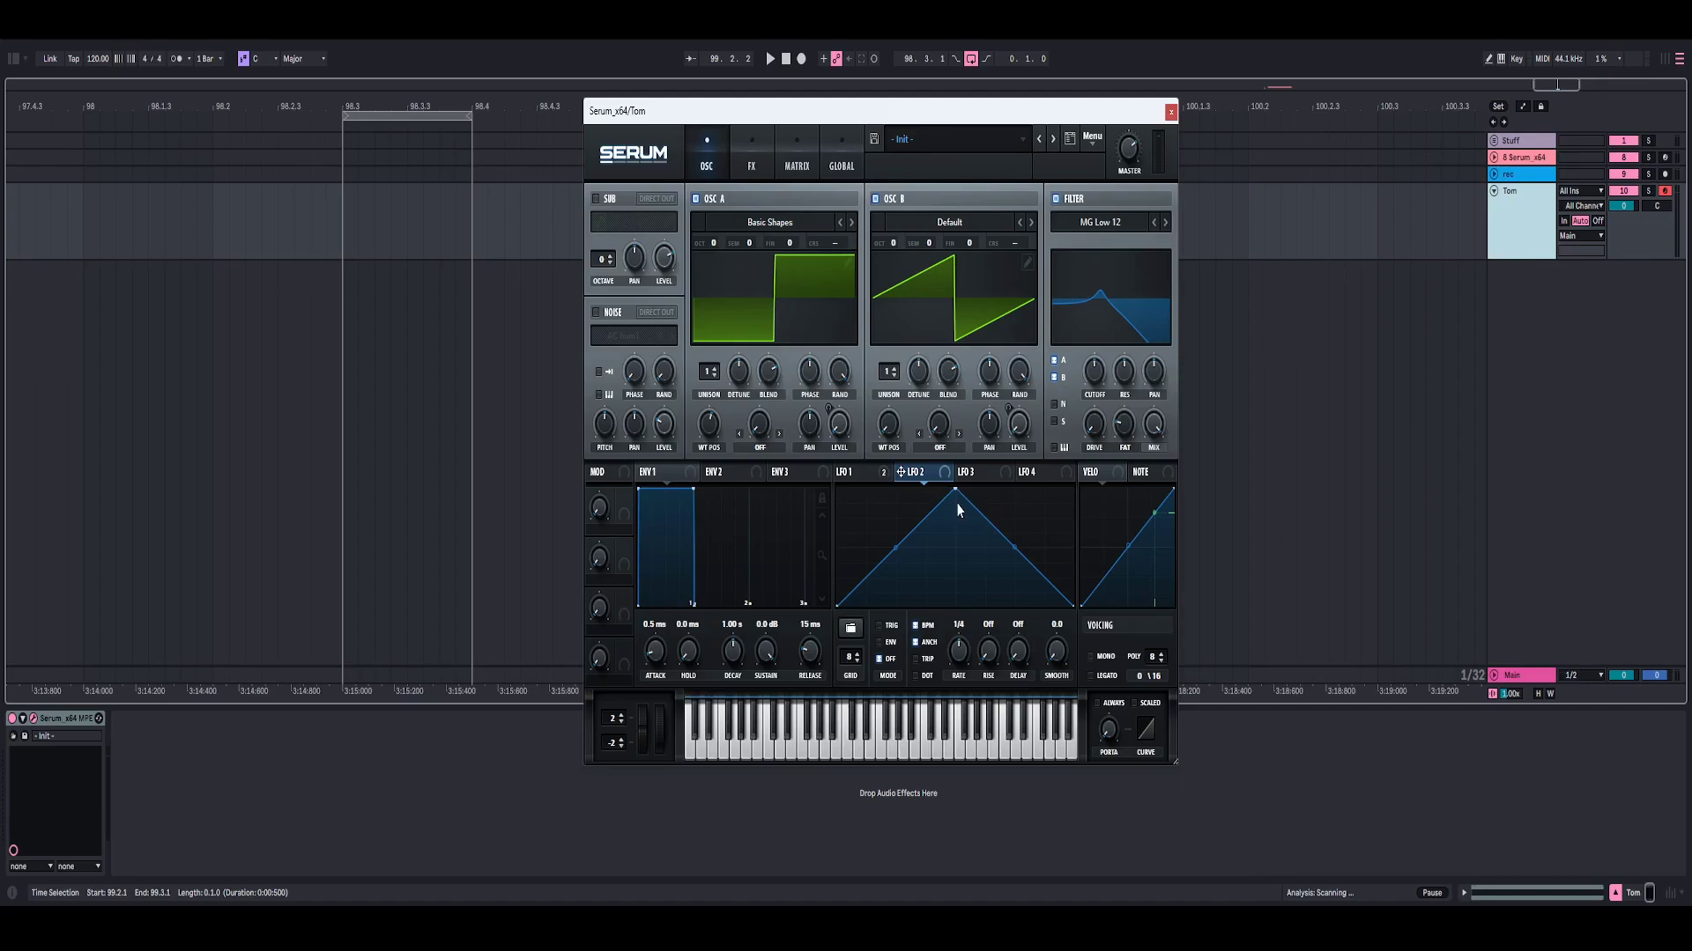
drag(958, 497, 808, 462)
drag(957, 547, 949, 575)
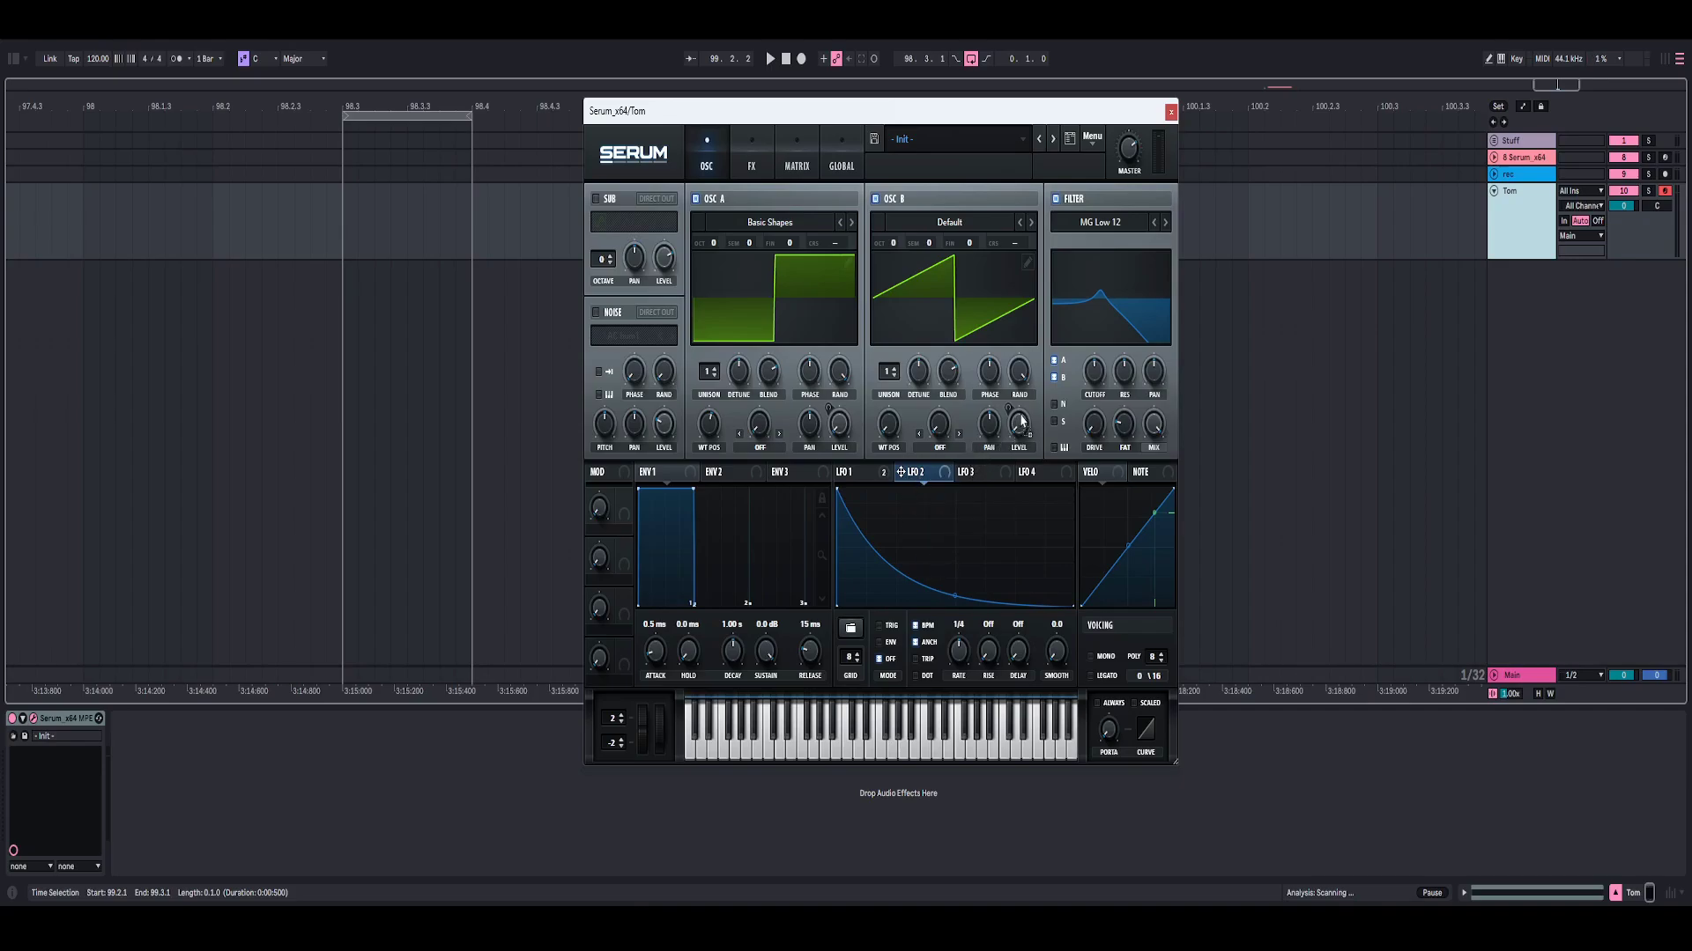
Assign LFO 2 to the filter cutoff, lower the base cutoff, set LFO 2 to envelope mode at 1/8 and play the clip
drag(1044, 407, 1084, 371)
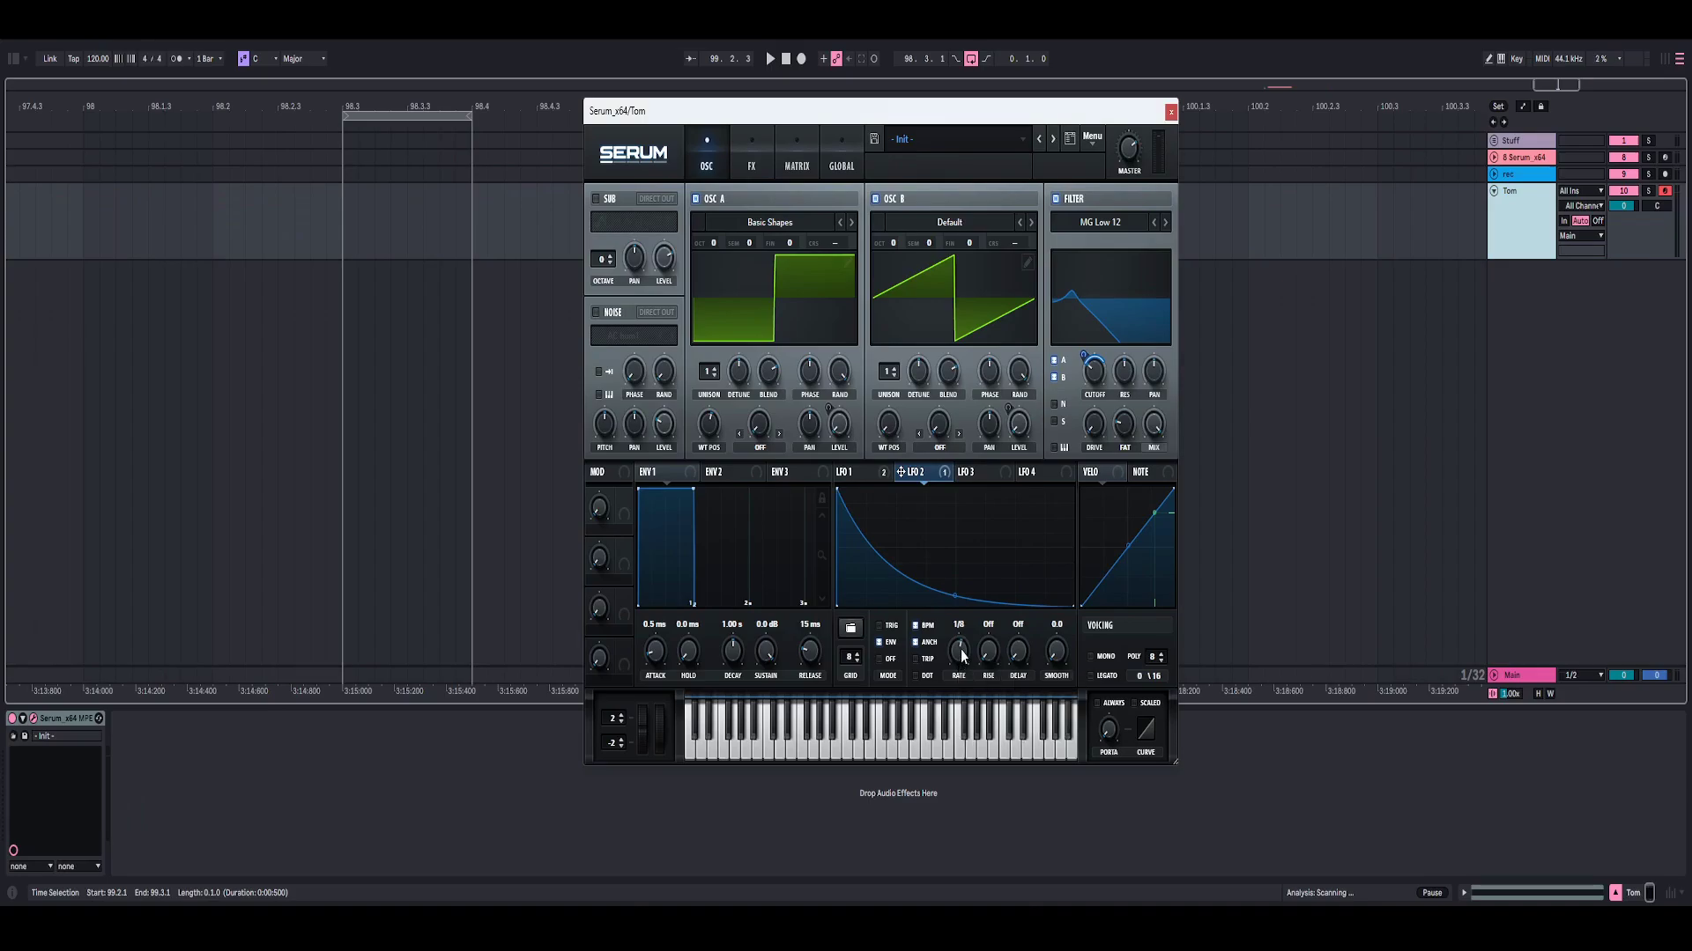
click(860, 476)
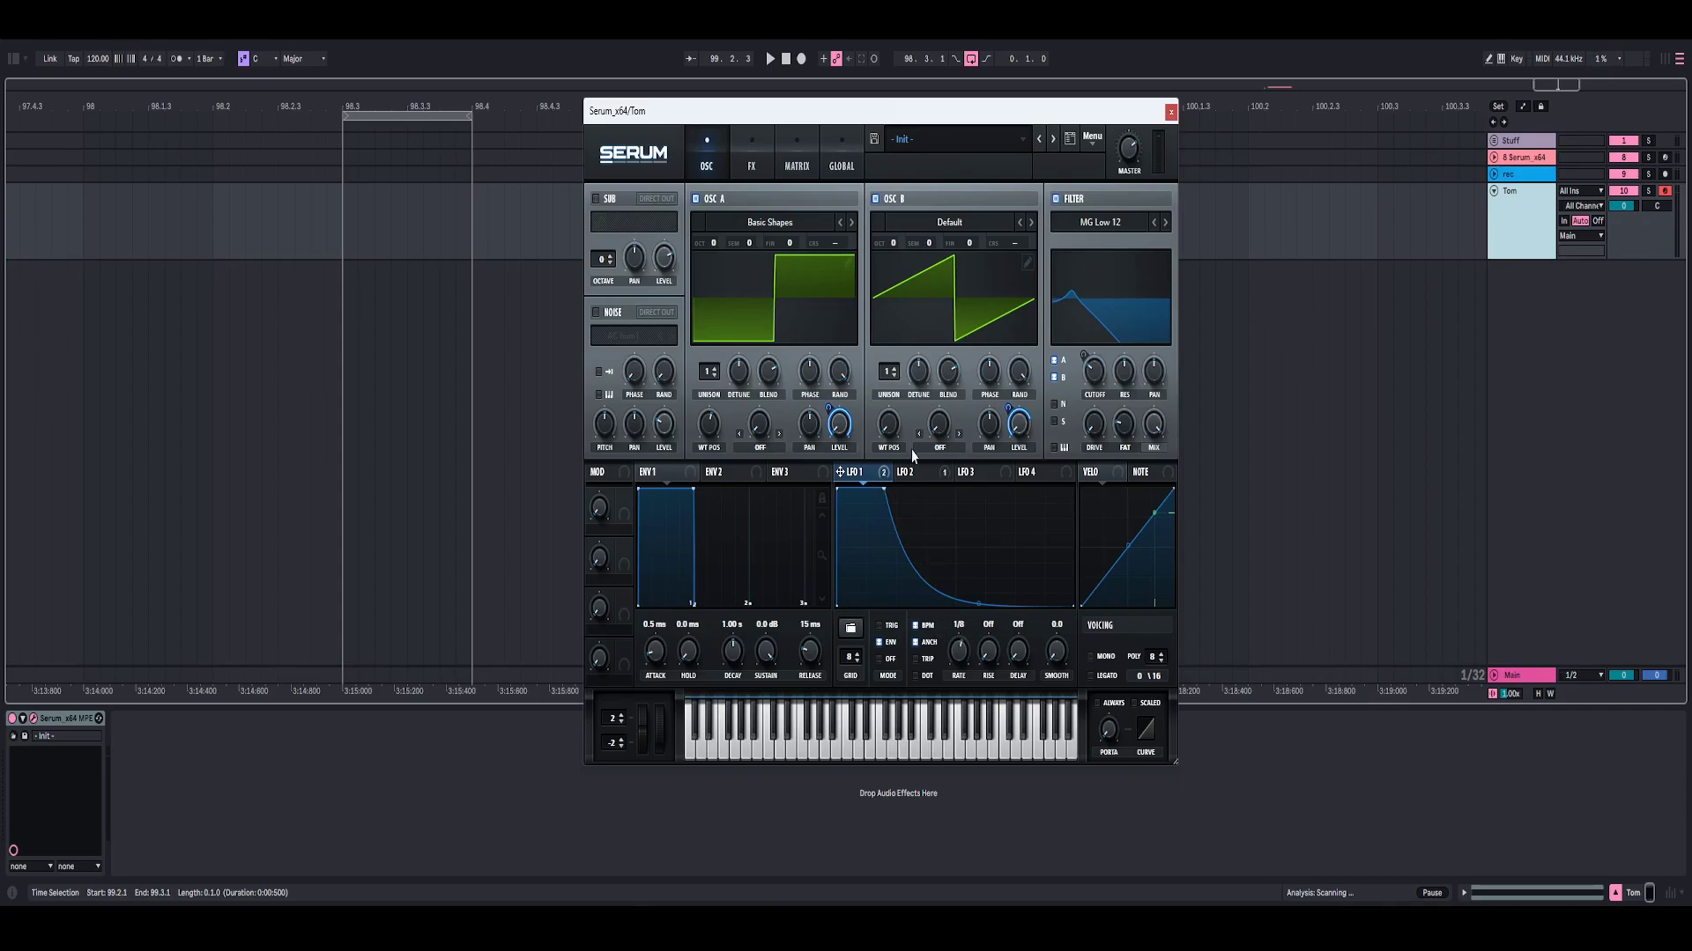
click(916, 473)
key(space)
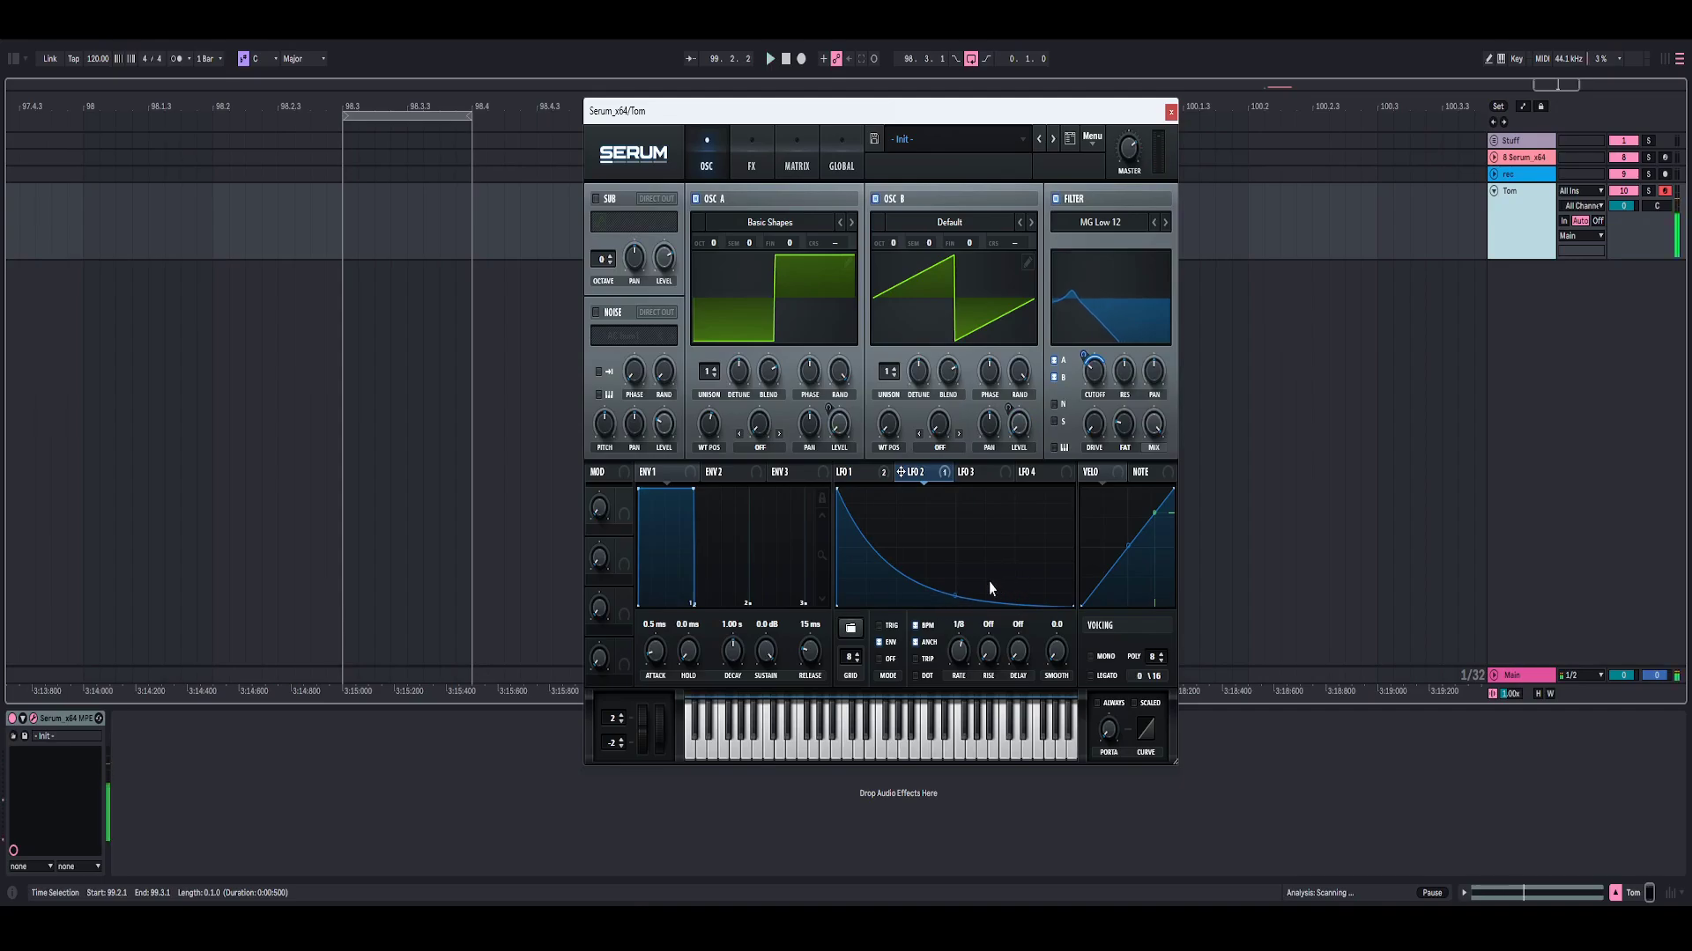
Bend the falling part of LFO 1's curve into a more gradual decay and play the clip to check it
click(879, 475)
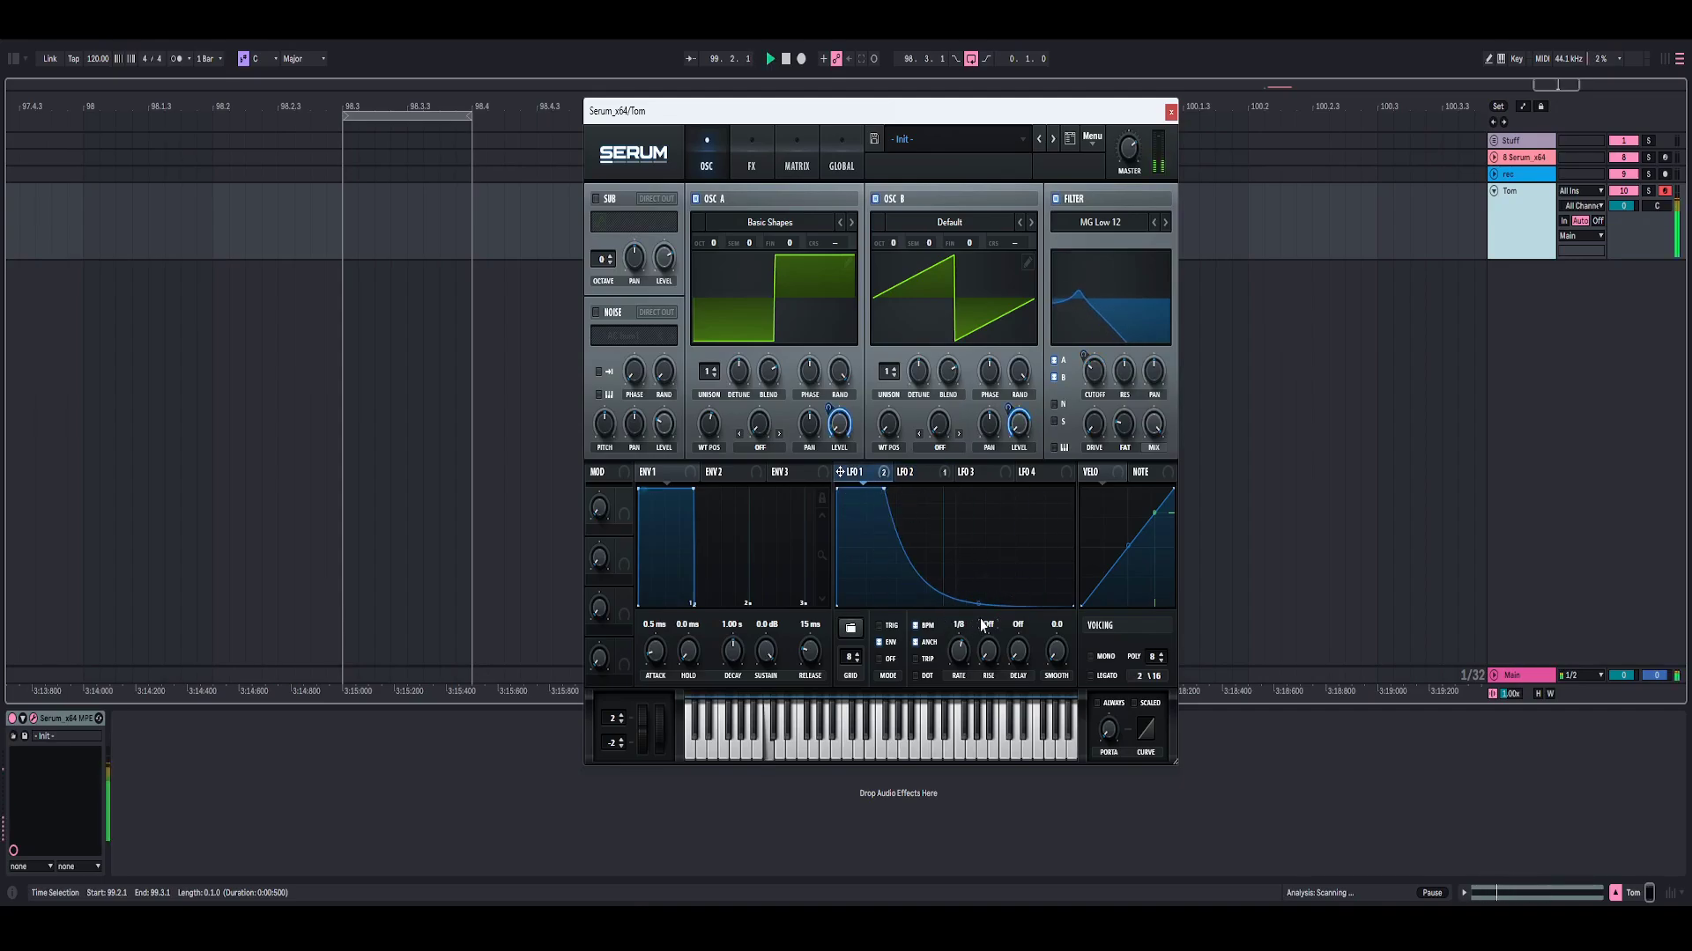
key(space)
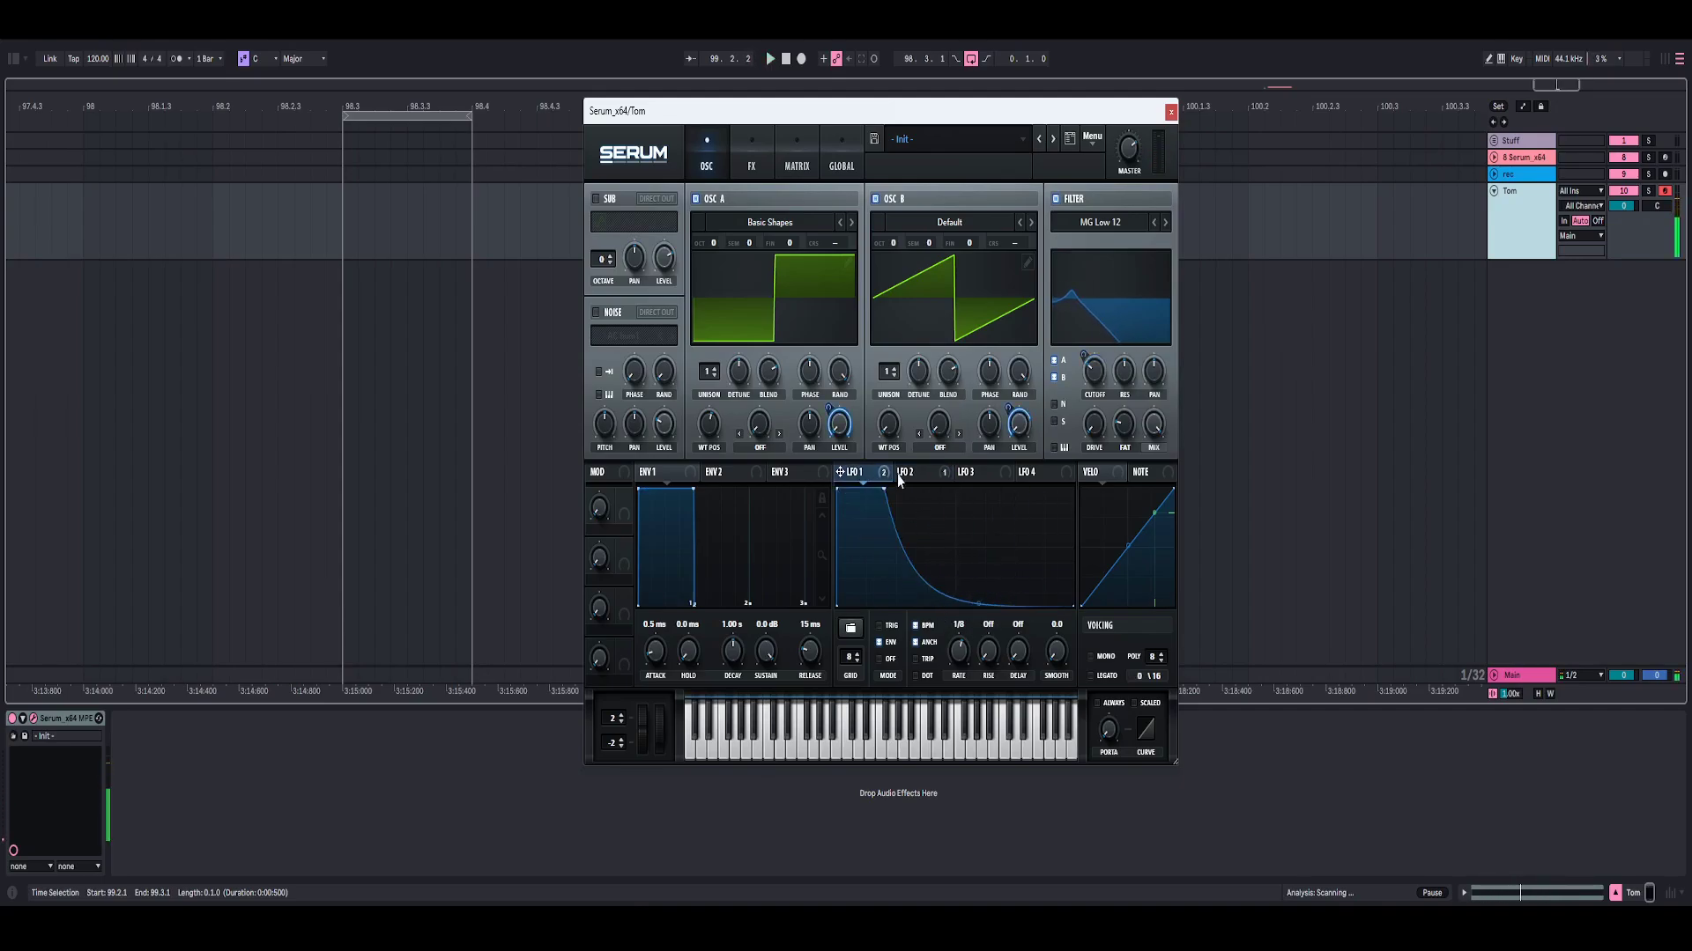
drag(980, 597, 987, 582)
key(space)
key(space)
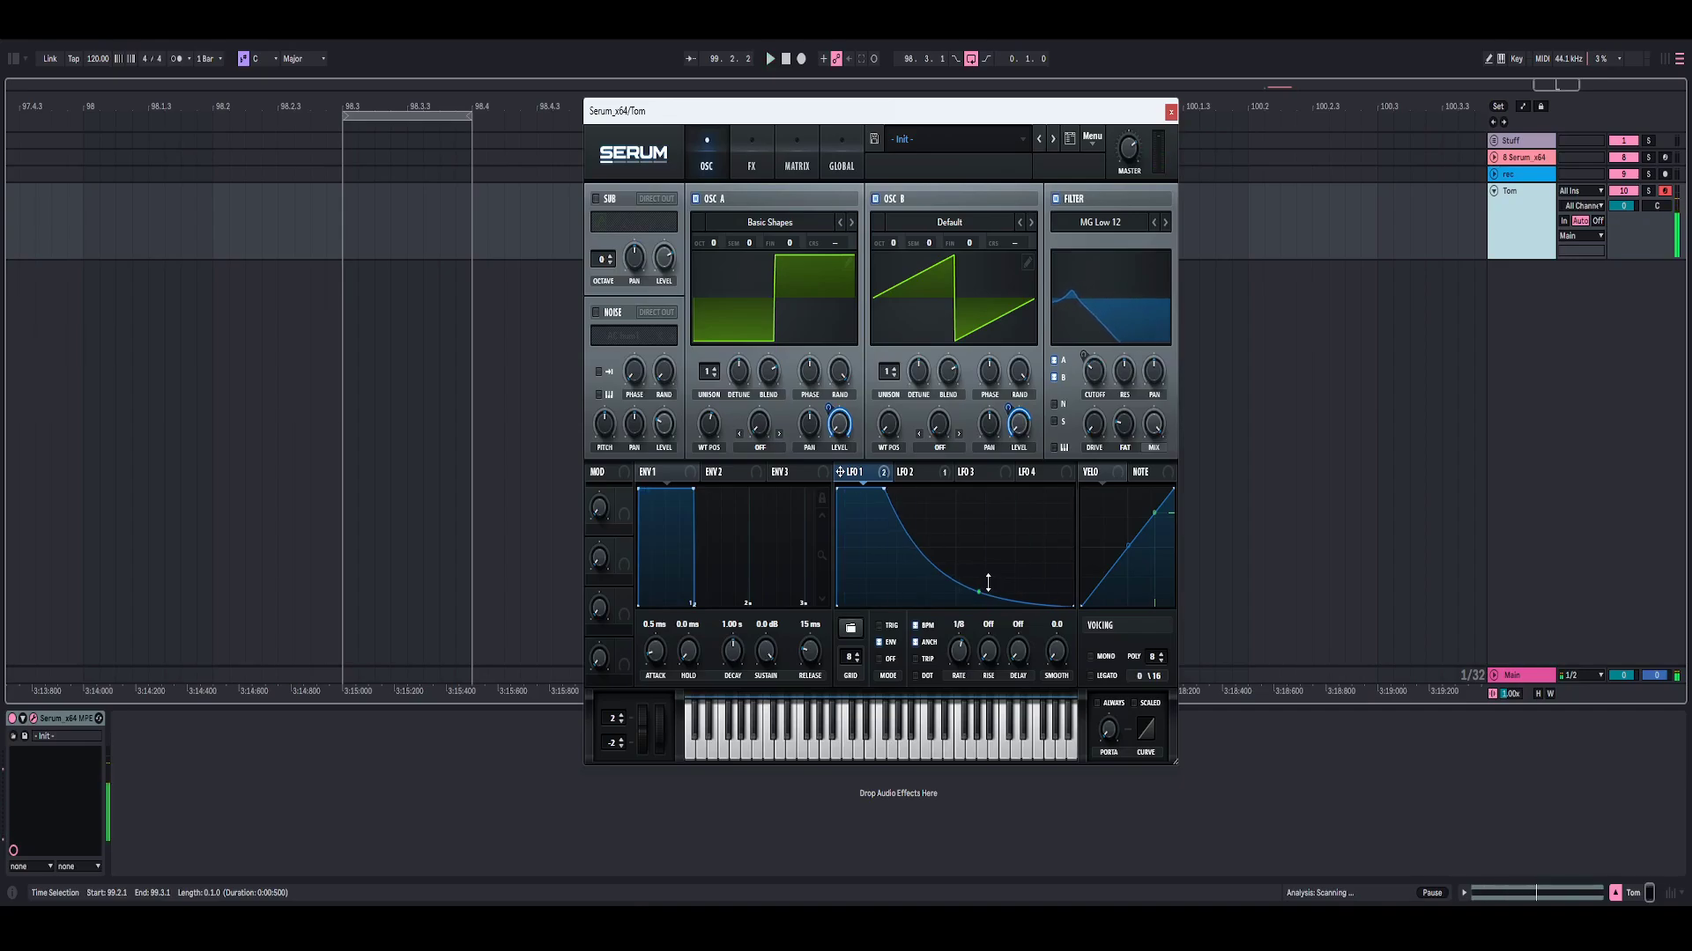
key(space)
key(space)
Adjust LFO 2's modulation depth on the filter cutoff to about 44 while playing the clip
click(917, 474)
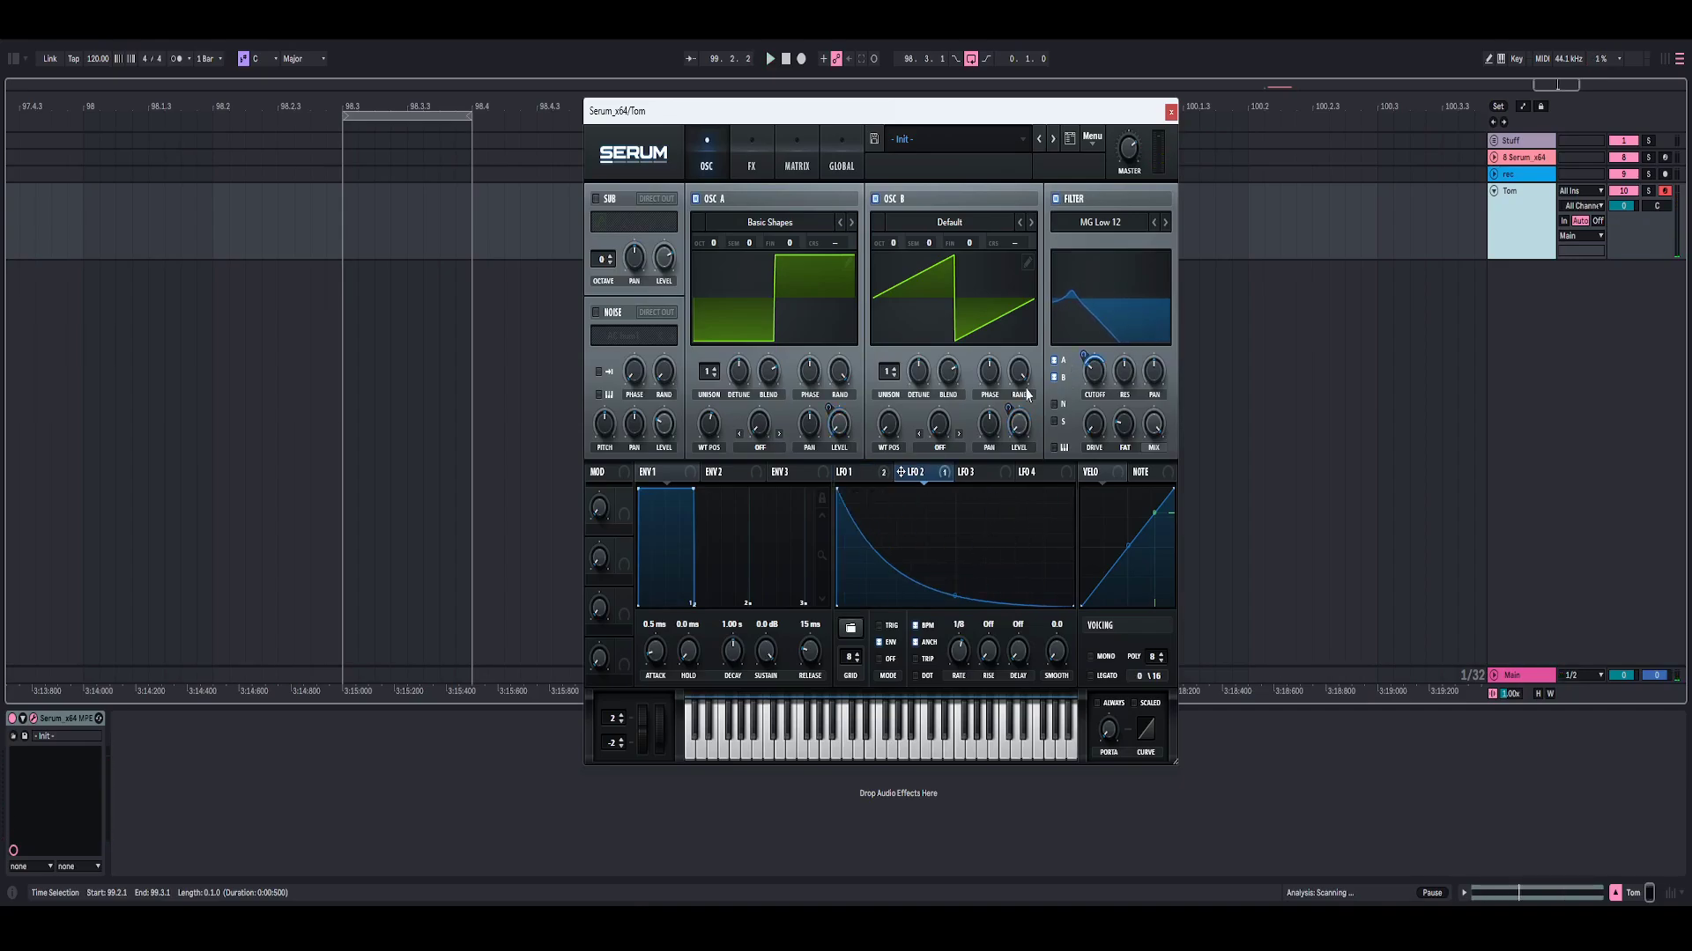
key(a)
key(space)
key(space)
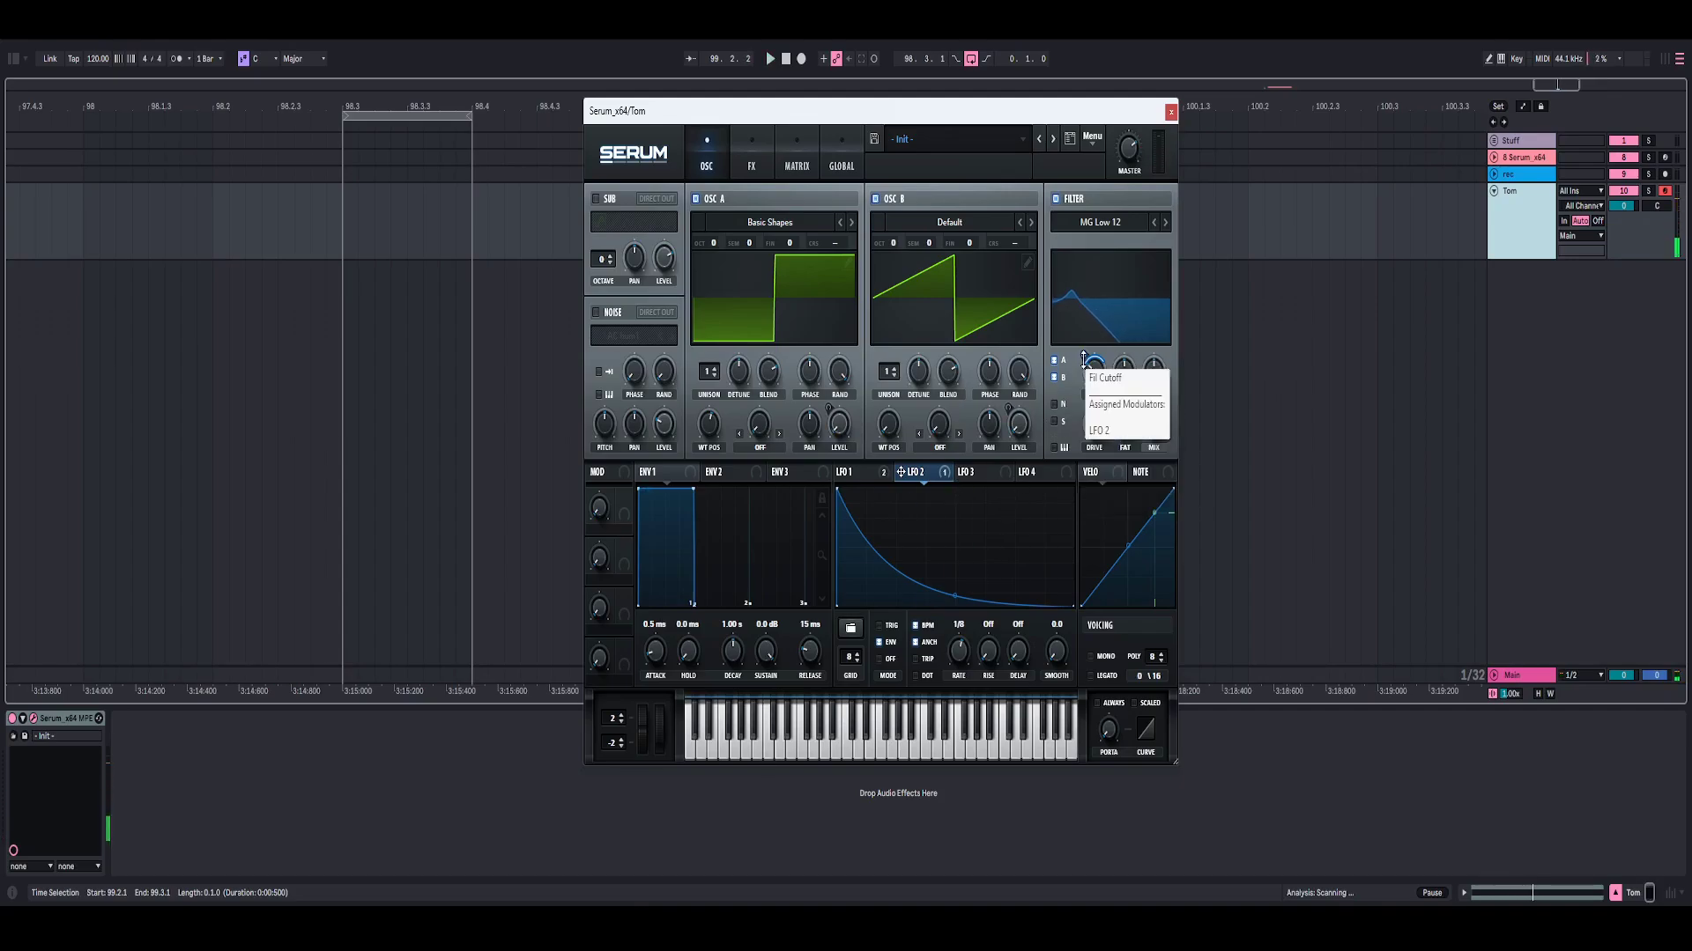
mouse_move(1084, 358)
drag(1085, 355, 1087, 363)
key(space)
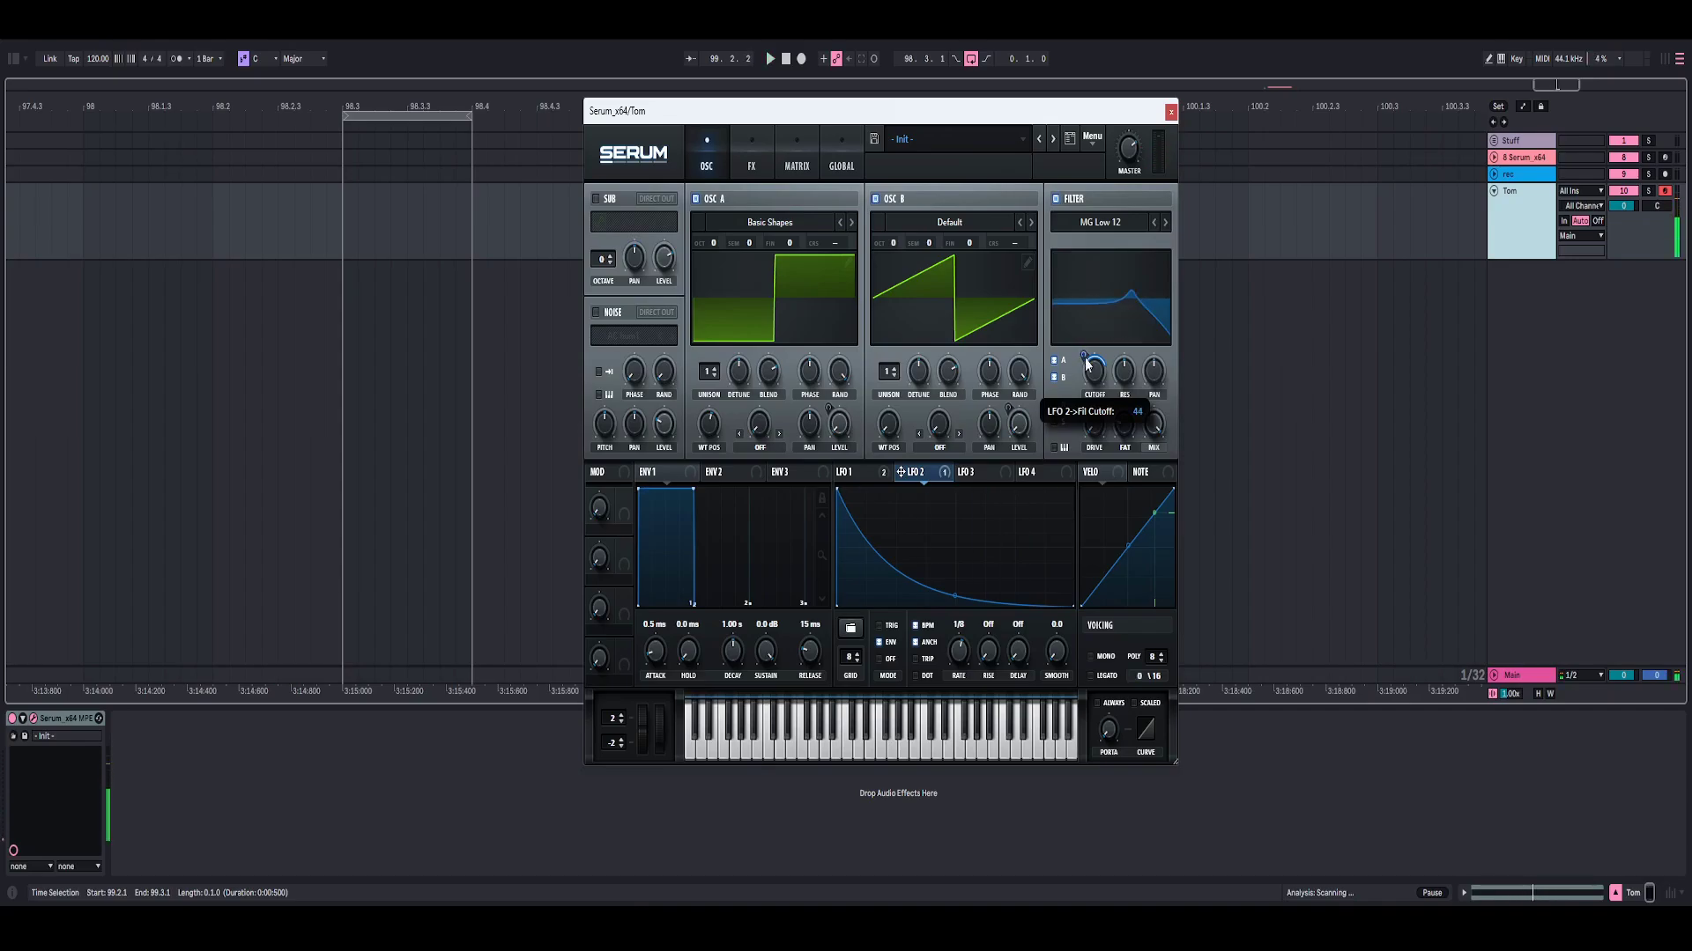
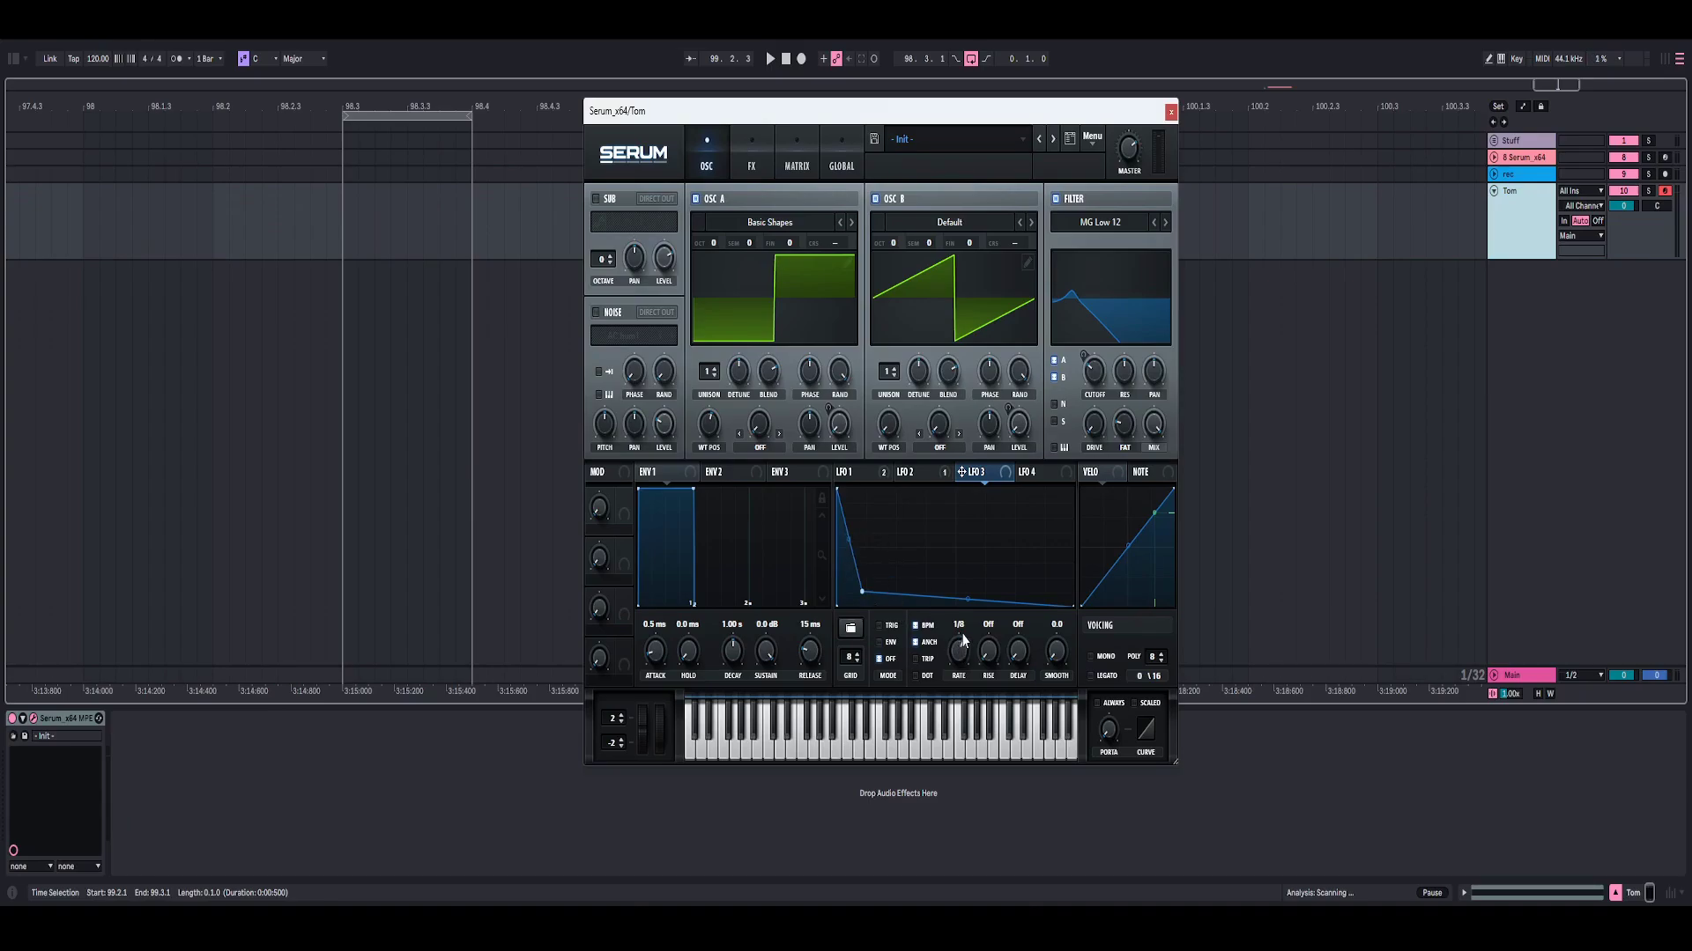
Set LFO 3's rate to 1/16 and bend both segments of its shape into a steep curved decay
scroll(964, 640, up, 1)
drag(850, 545, 851, 573)
drag(967, 600, 966, 607)
Assign LFO 3 to oscillator A's coarse pitch and increase its modulation amount in the matrix
click(797, 166)
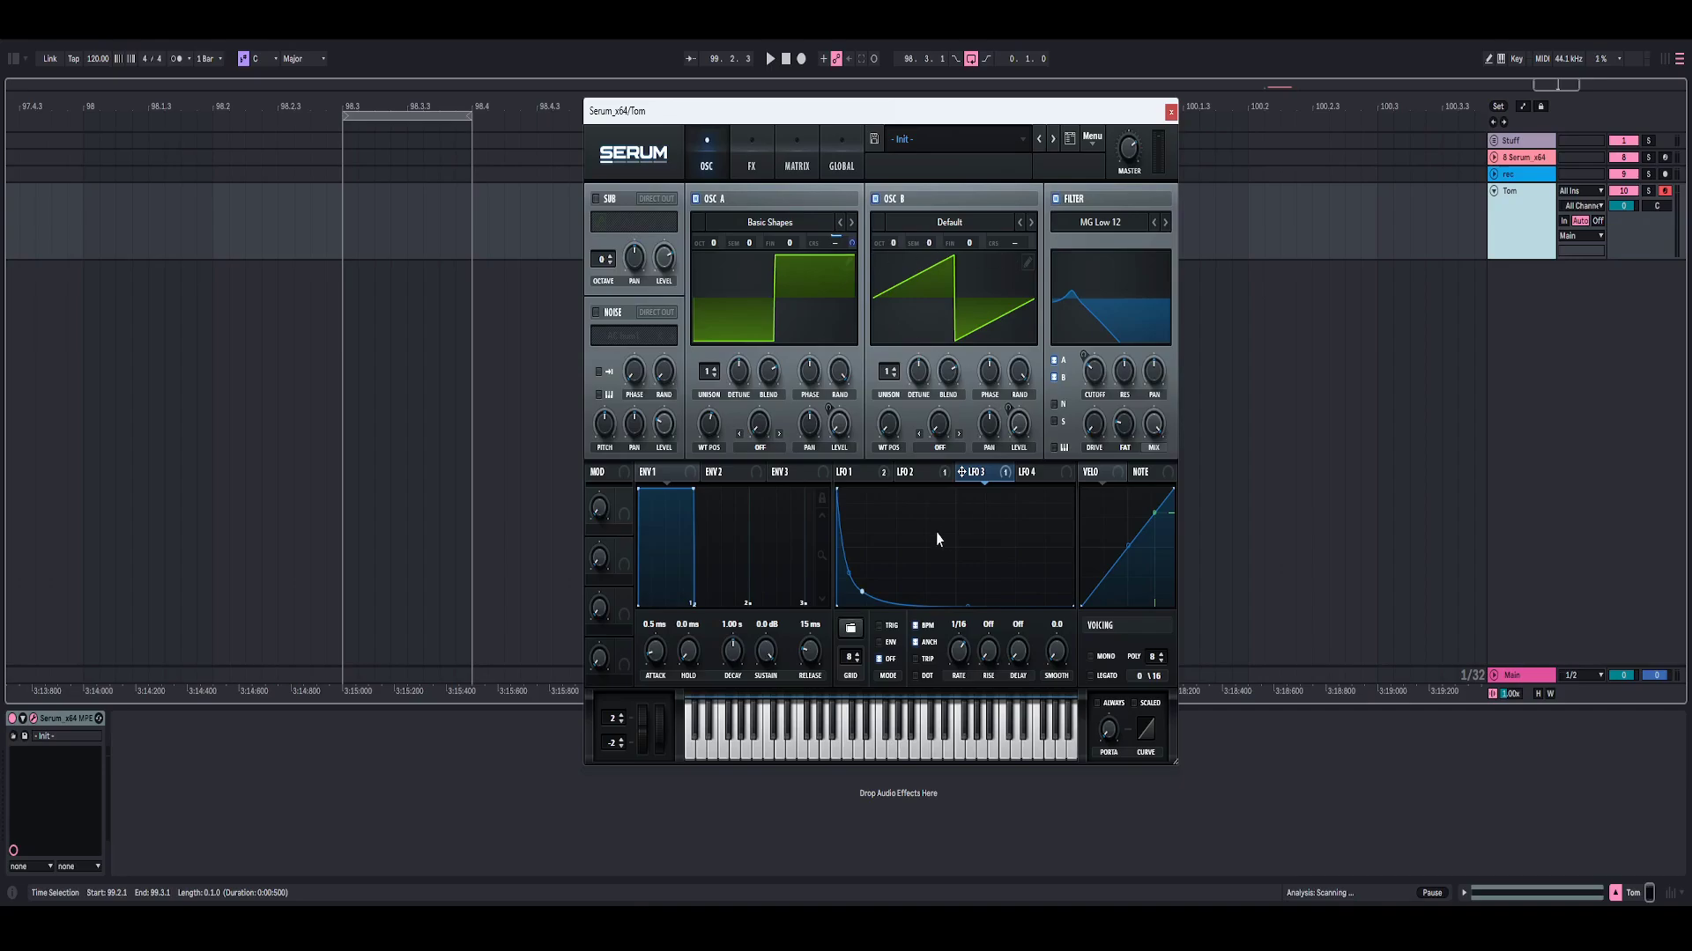
click(800, 163)
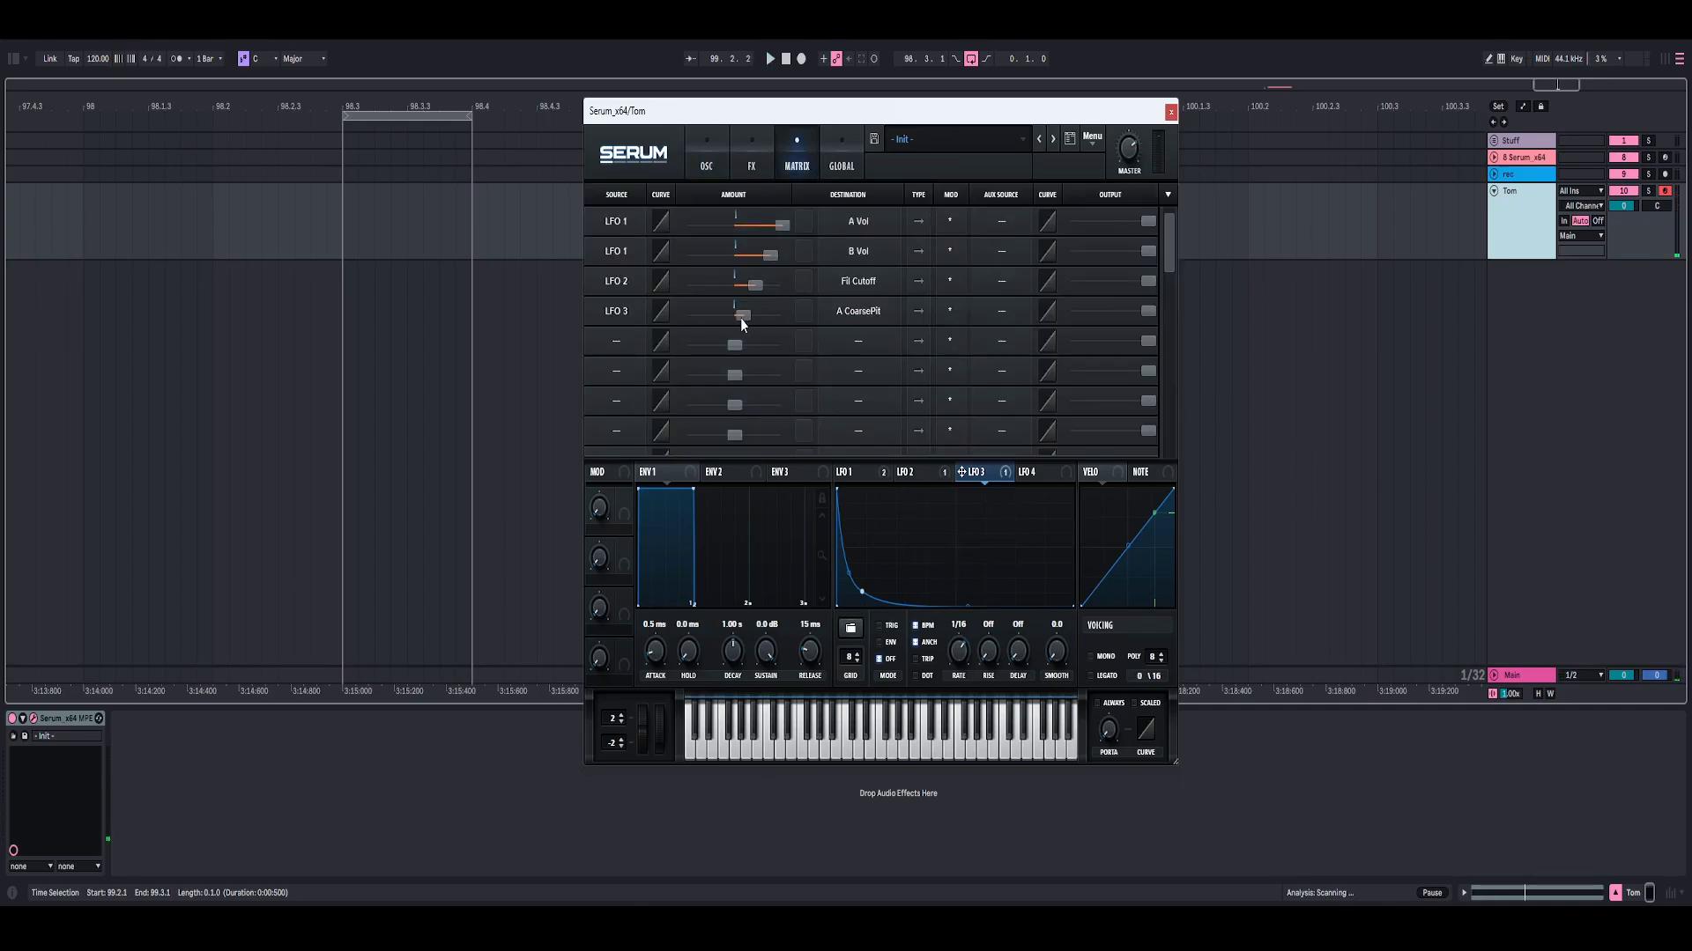
drag(741, 317, 780, 315)
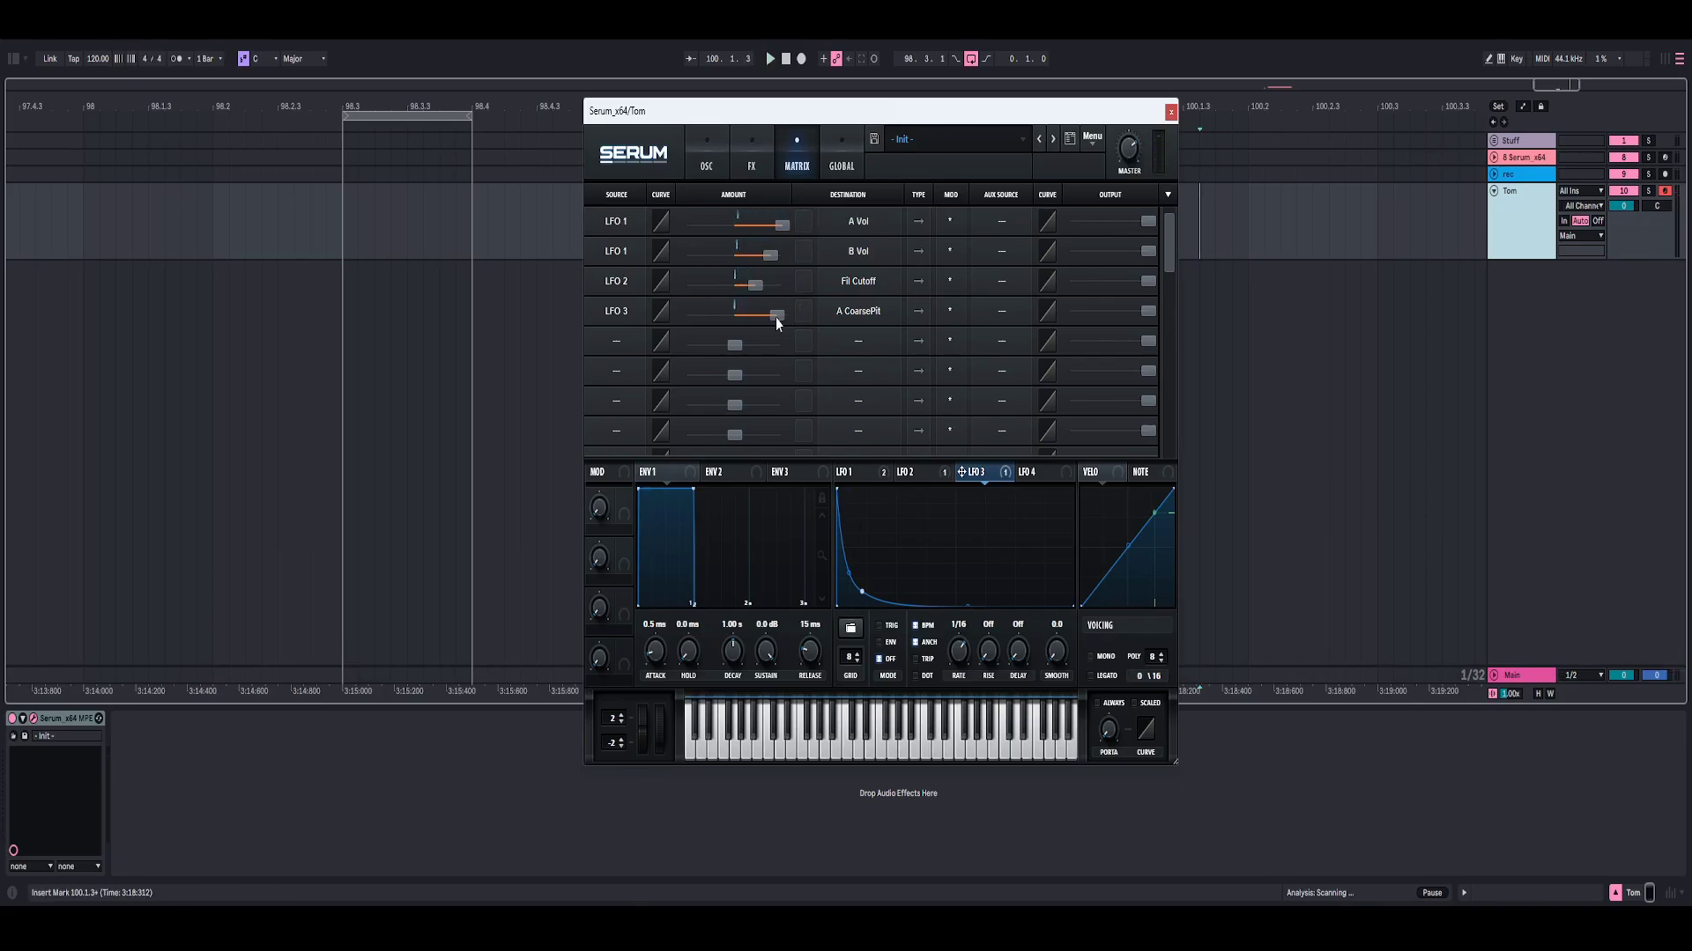
drag(775, 317, 774, 317)
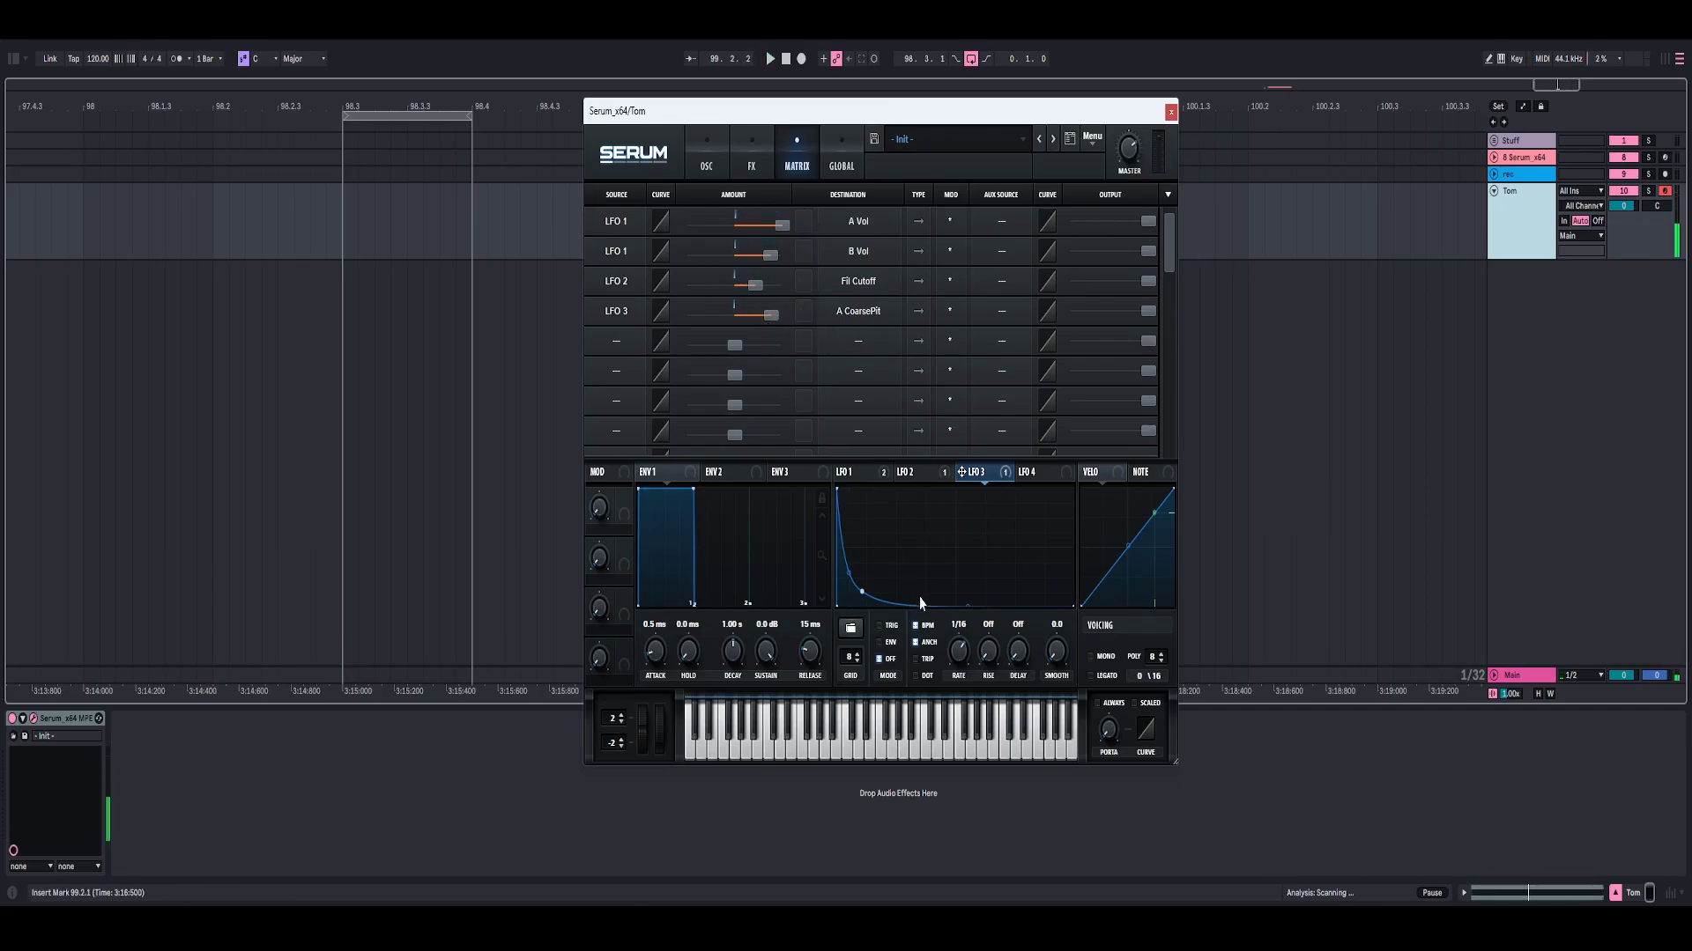
Turn down oscillator A's random phase and play the clip
click(710, 164)
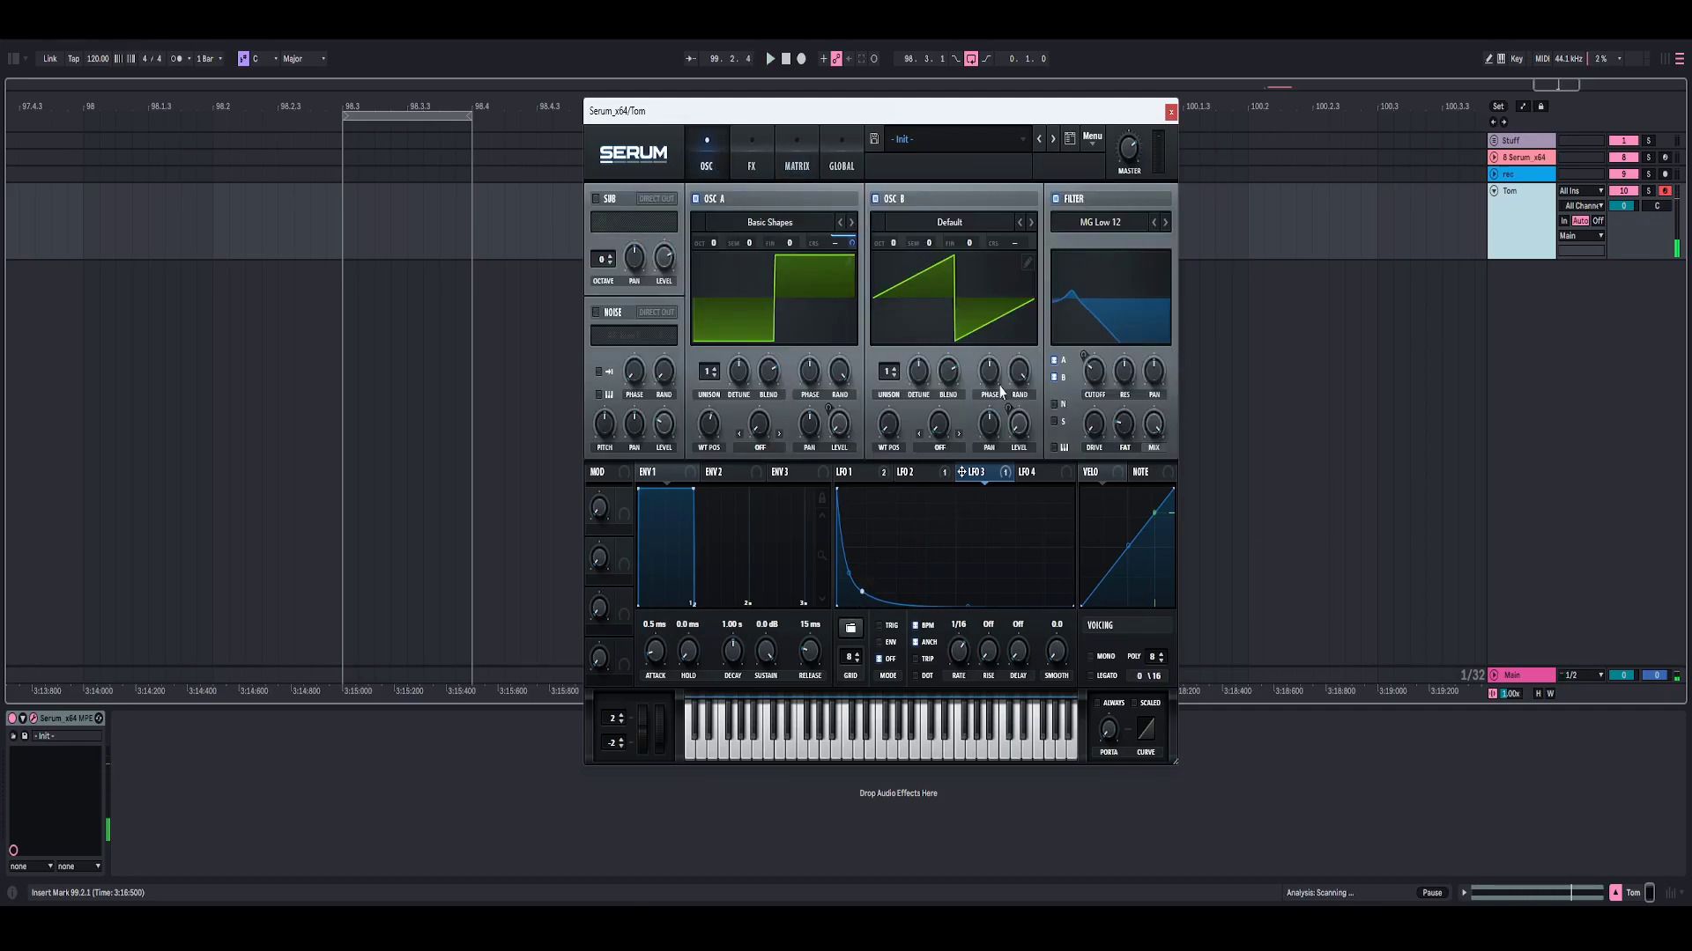
drag(841, 375, 844, 458)
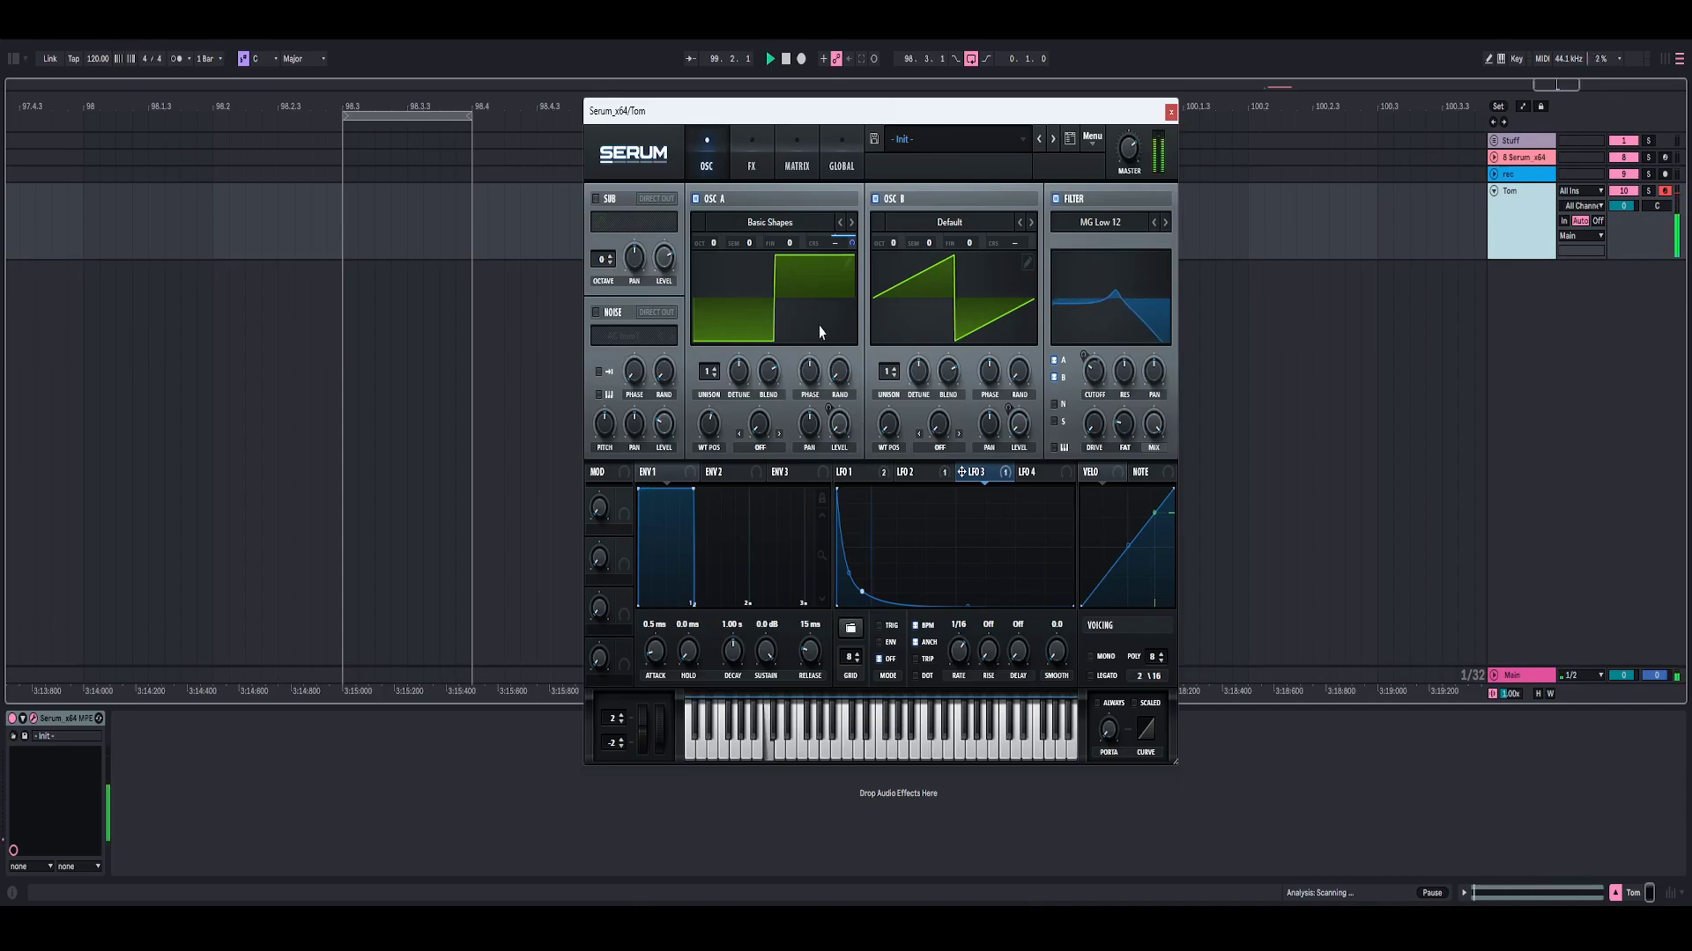
key(space)
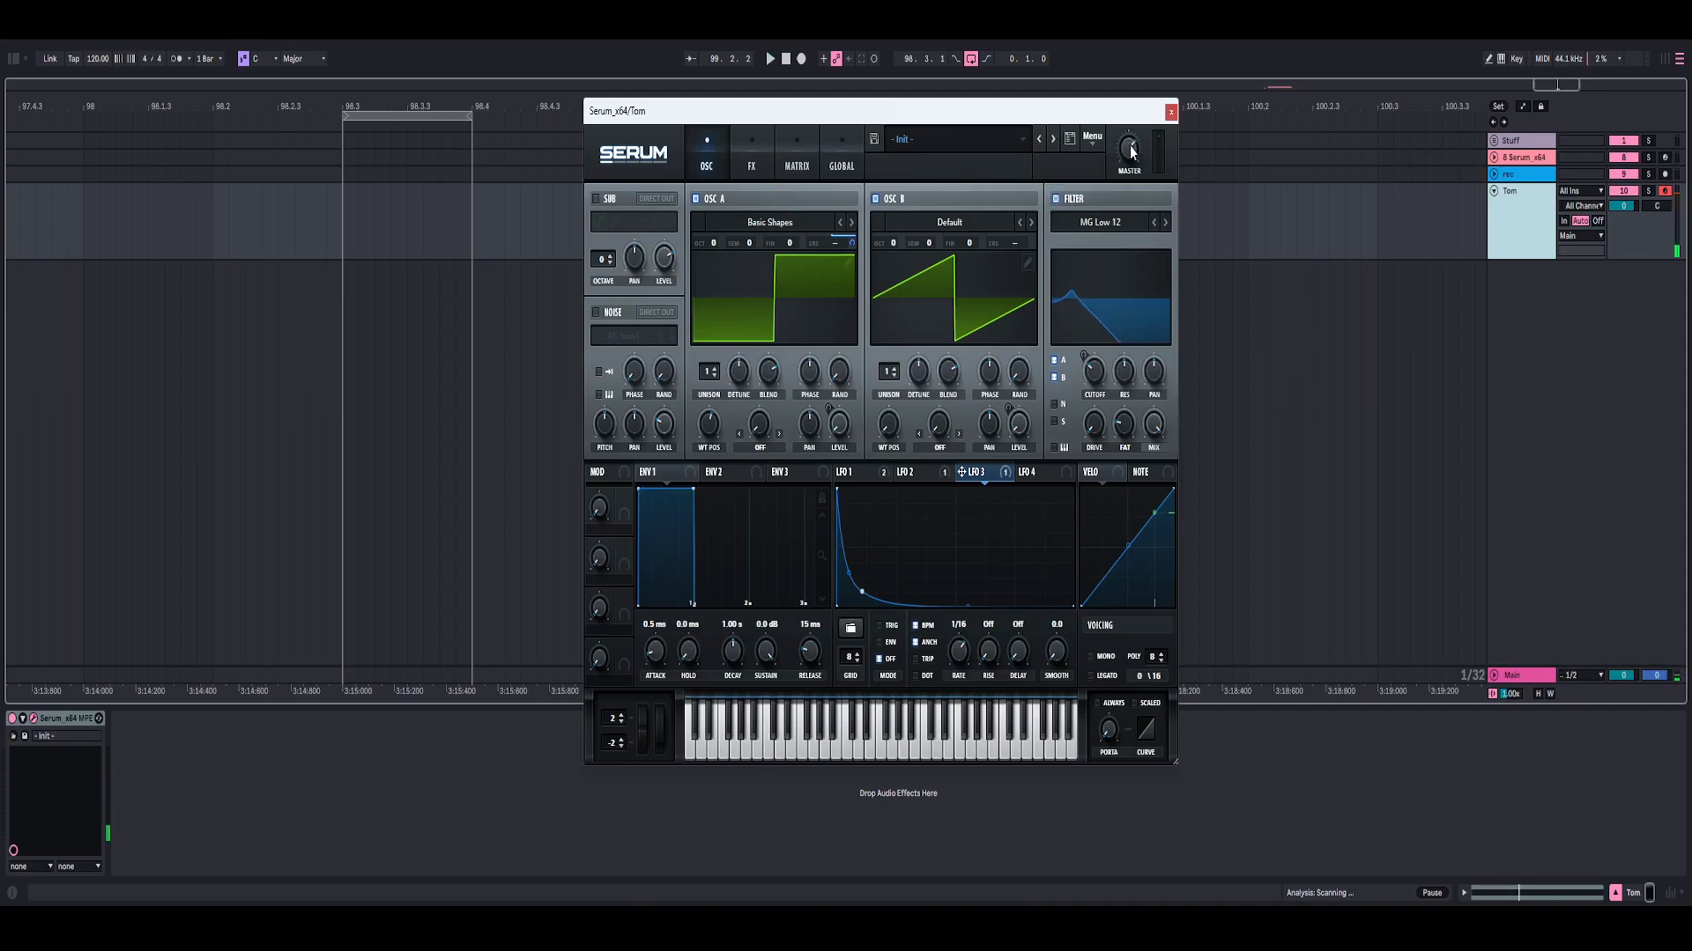
key(space)
key(space)
Enable Tube distortion with increased drive at the start of the effects chain, and switch LFO 3 to envelope mode
click(759, 157)
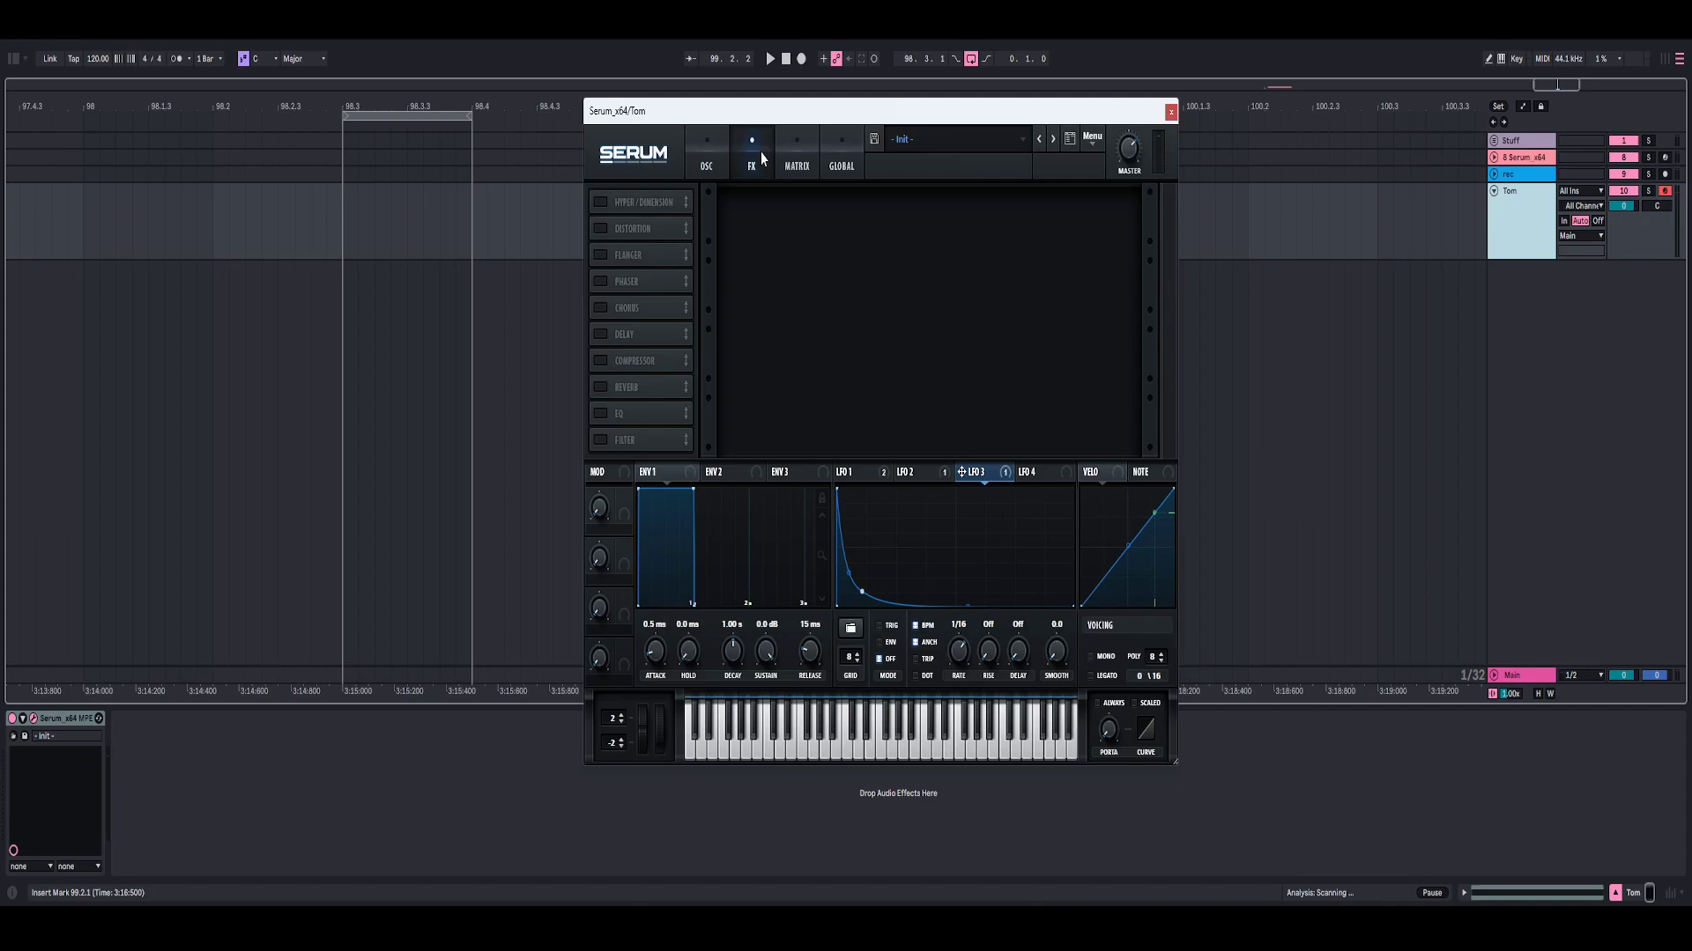
click(604, 229)
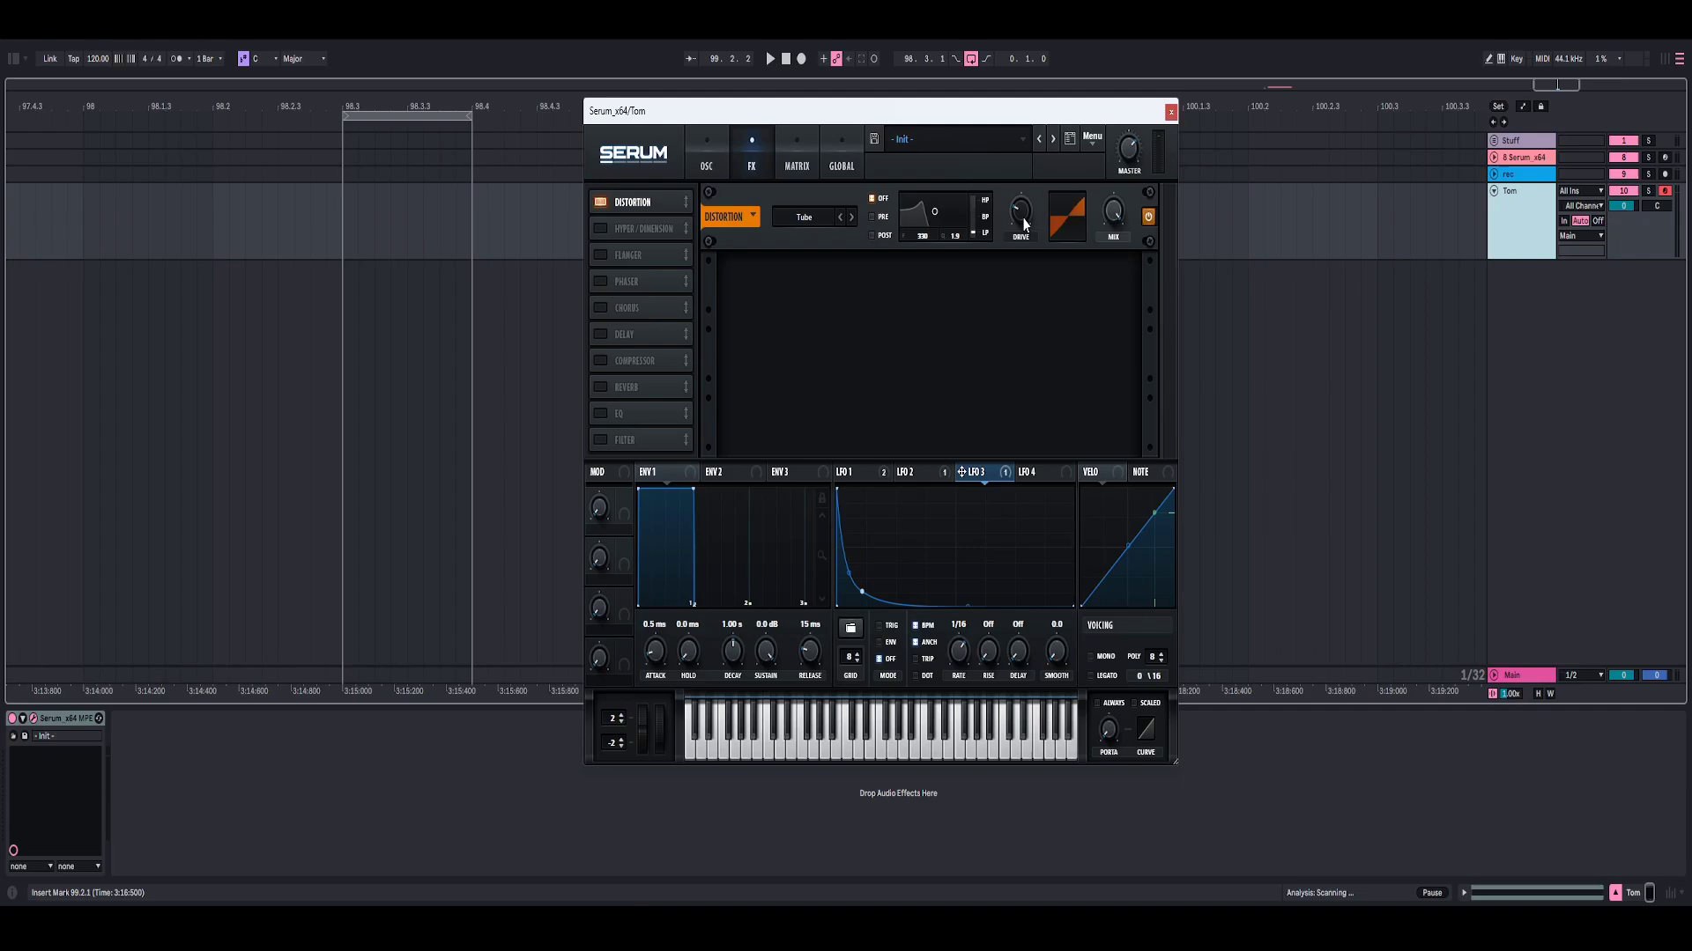
drag(1027, 218, 1048, 161)
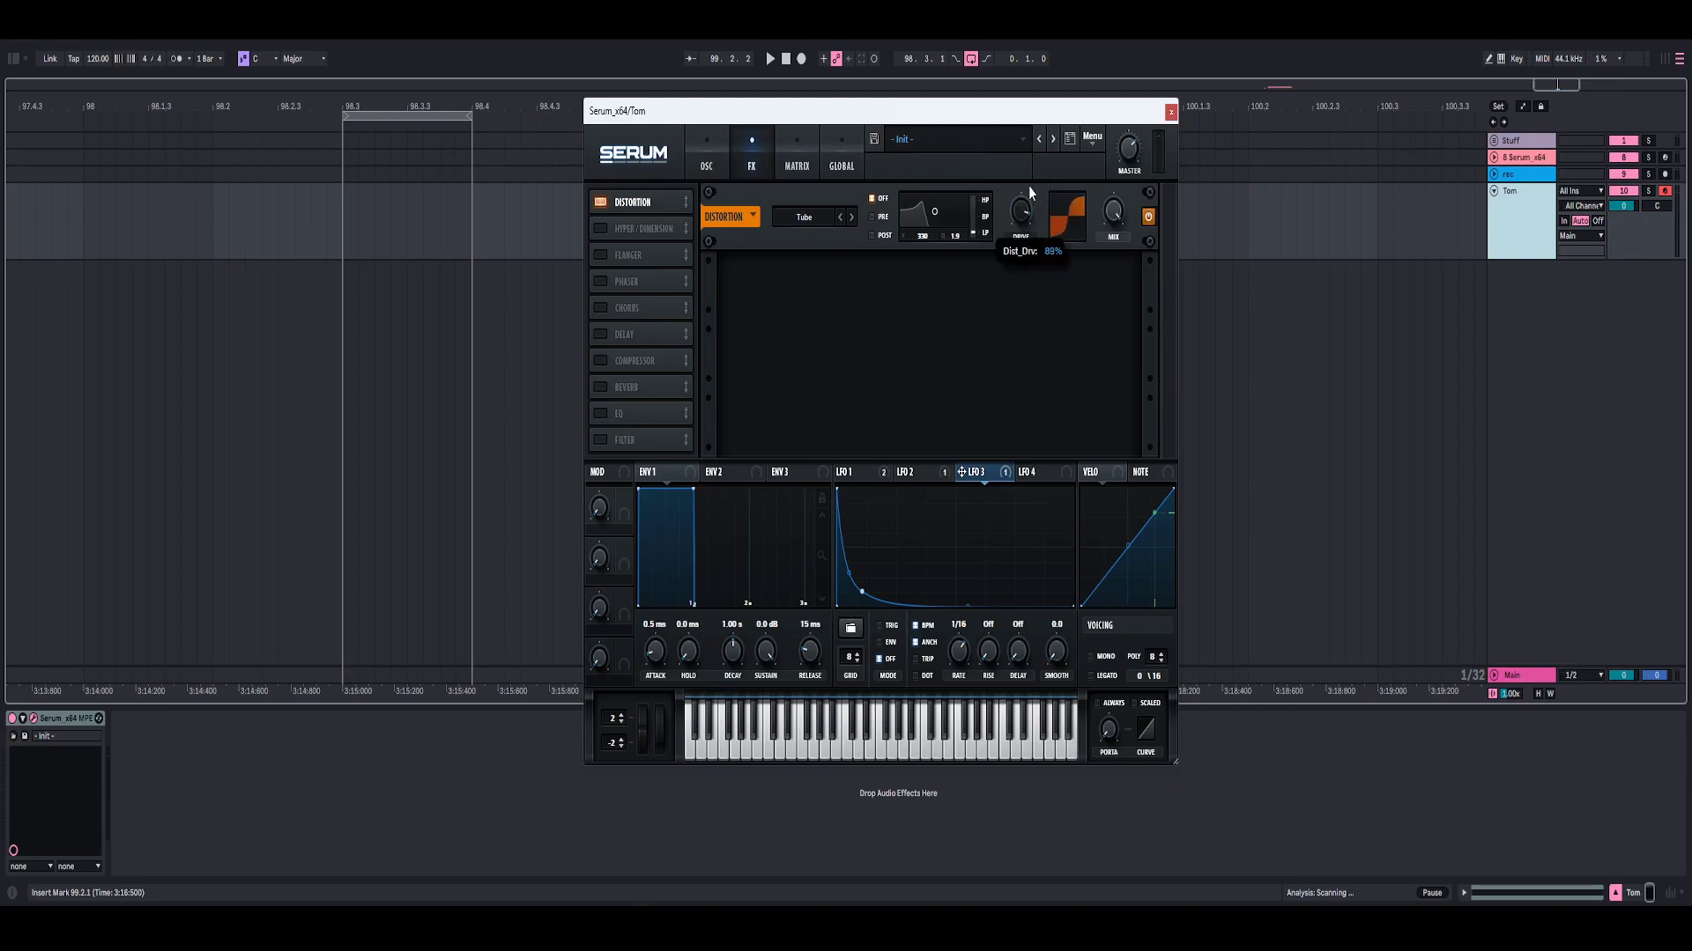
drag(1023, 209, 1025, 240)
mouse_move(1026, 213)
drag(1028, 209, 1028, 213)
key(space)
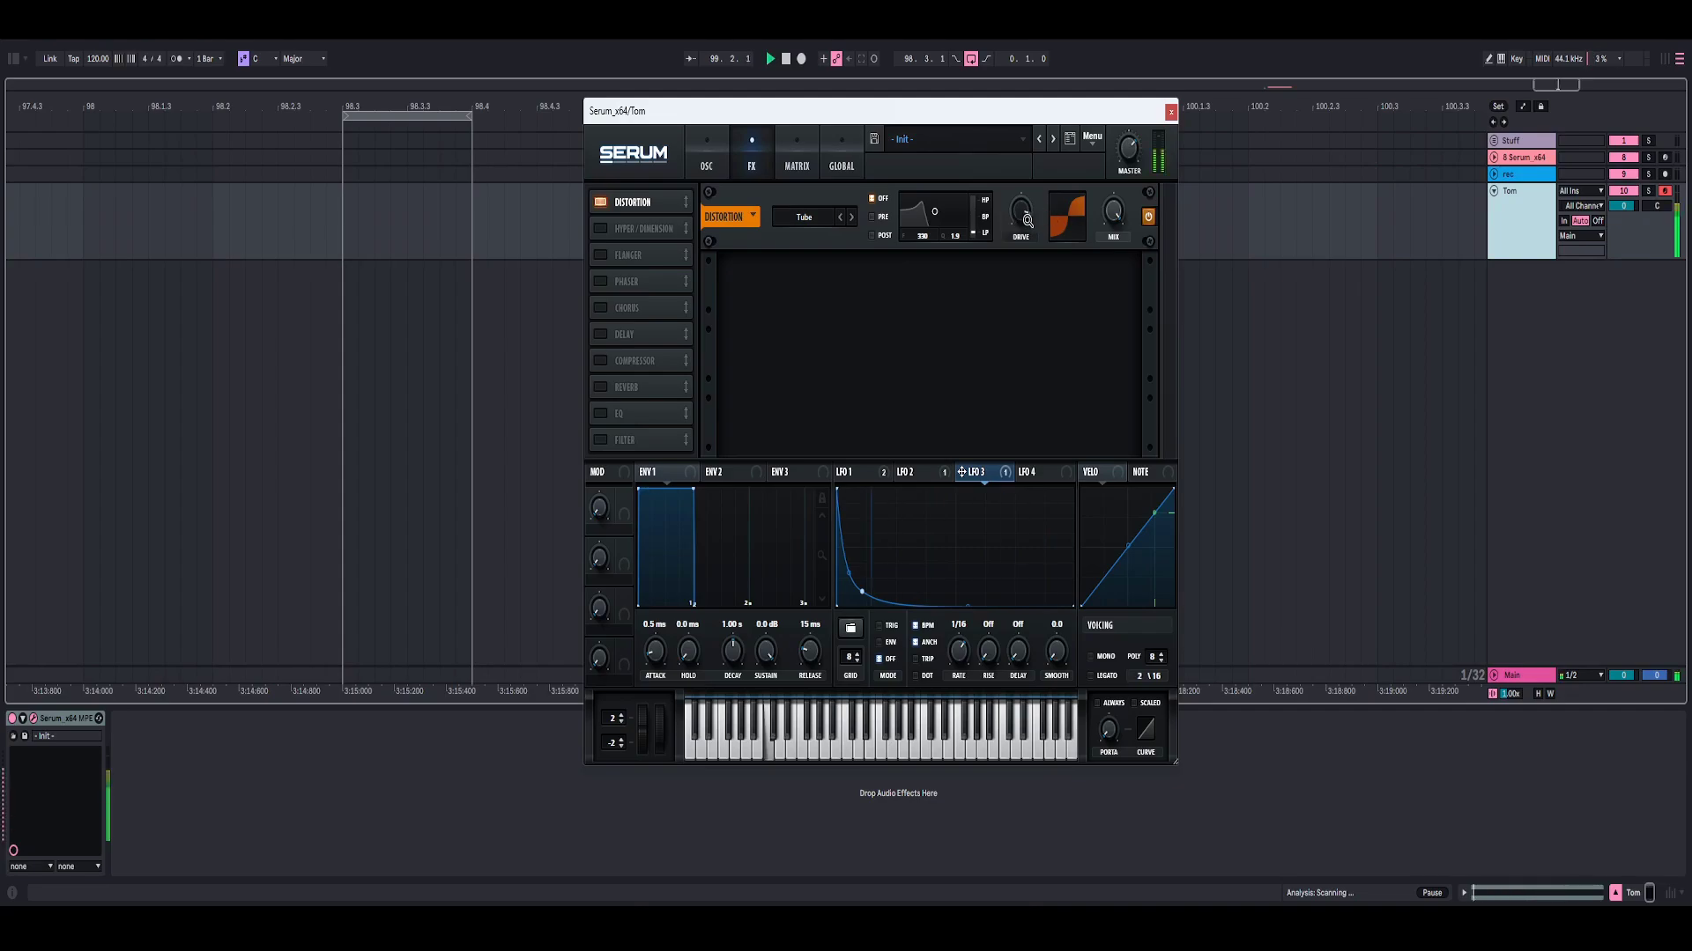
key(space)
click(887, 642)
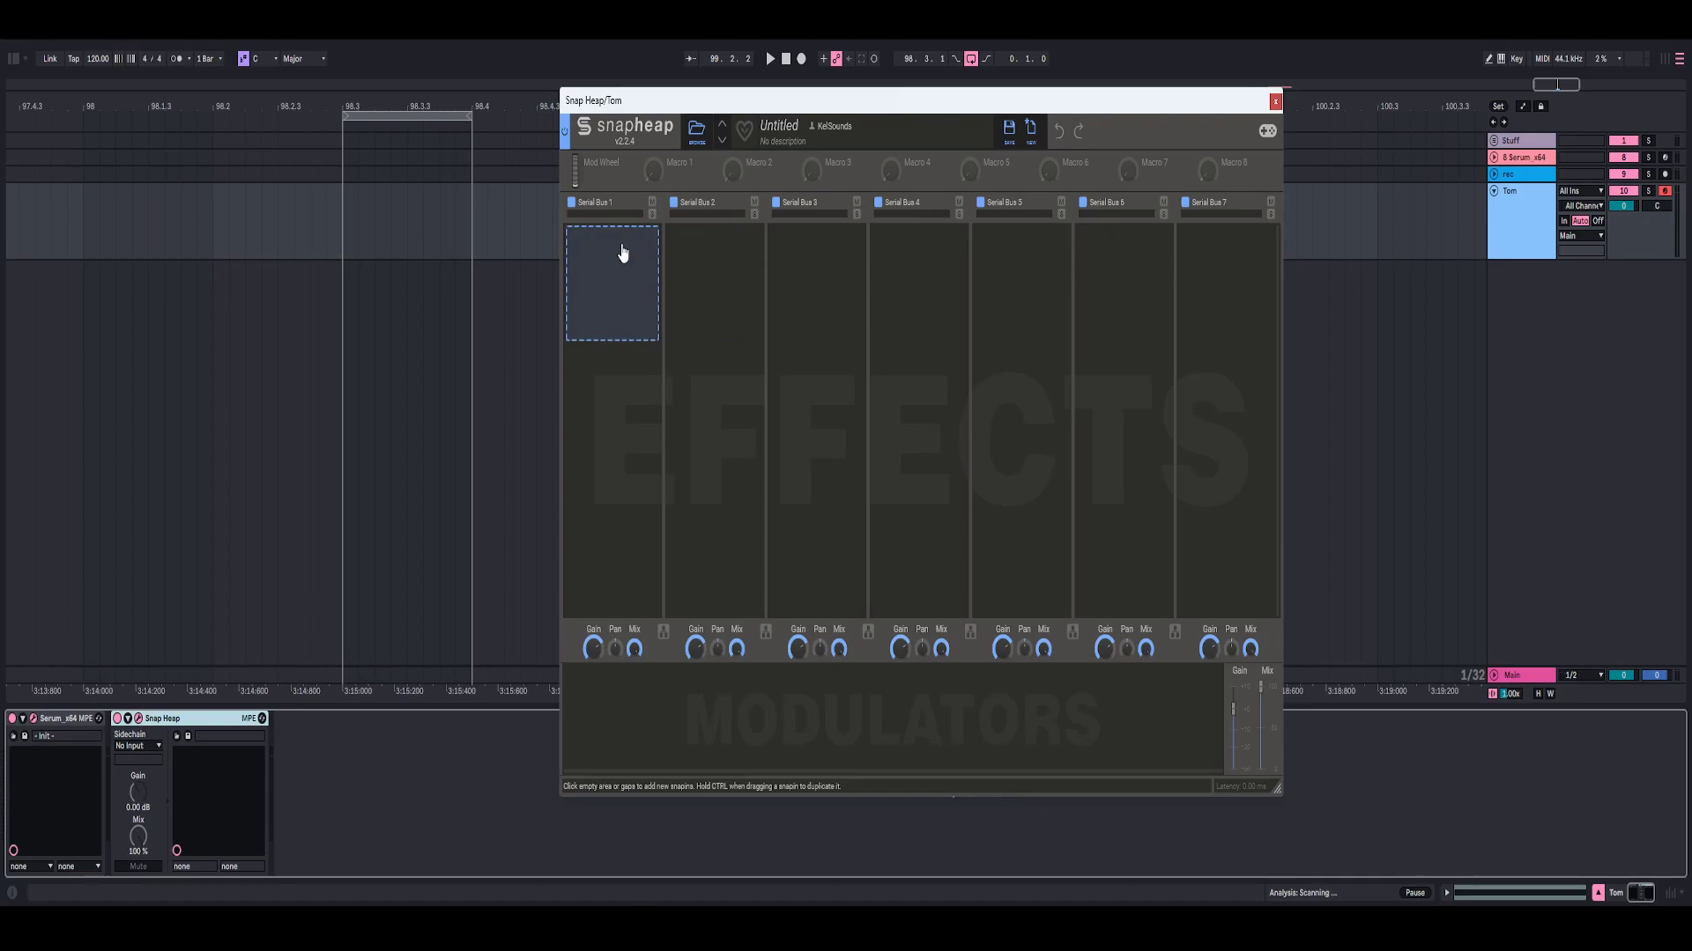
Load Snap Heap after Serum and create a group named Processing in Serial Bus 1
click(623, 253)
click(881, 497)
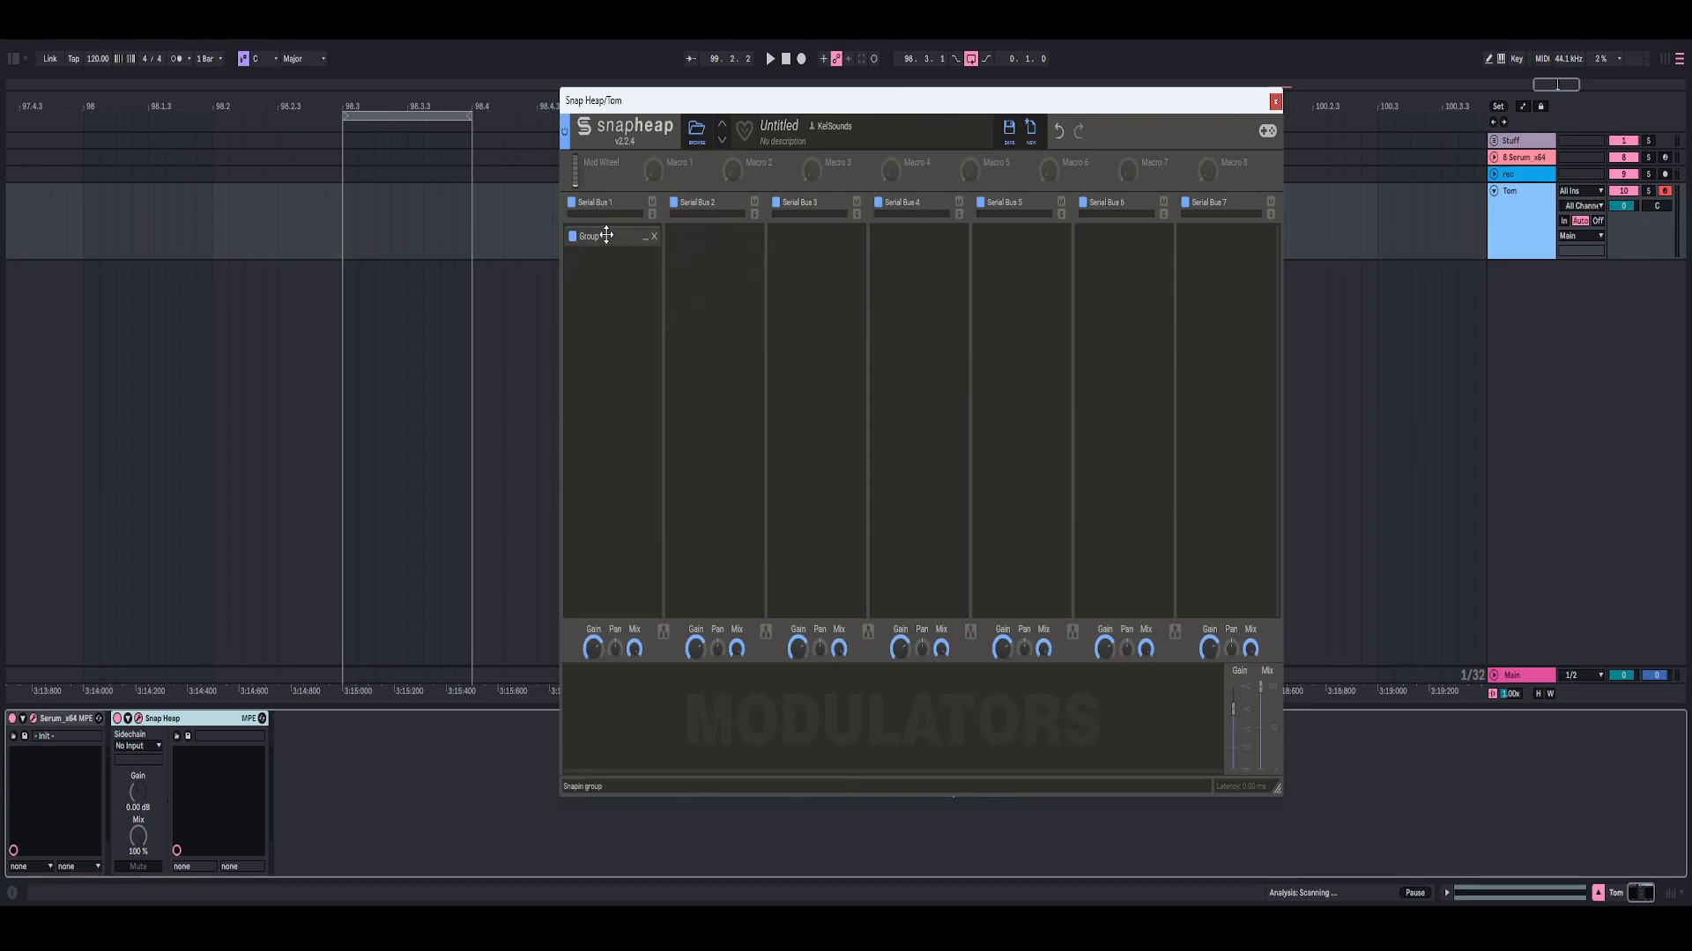
double_click(594, 237)
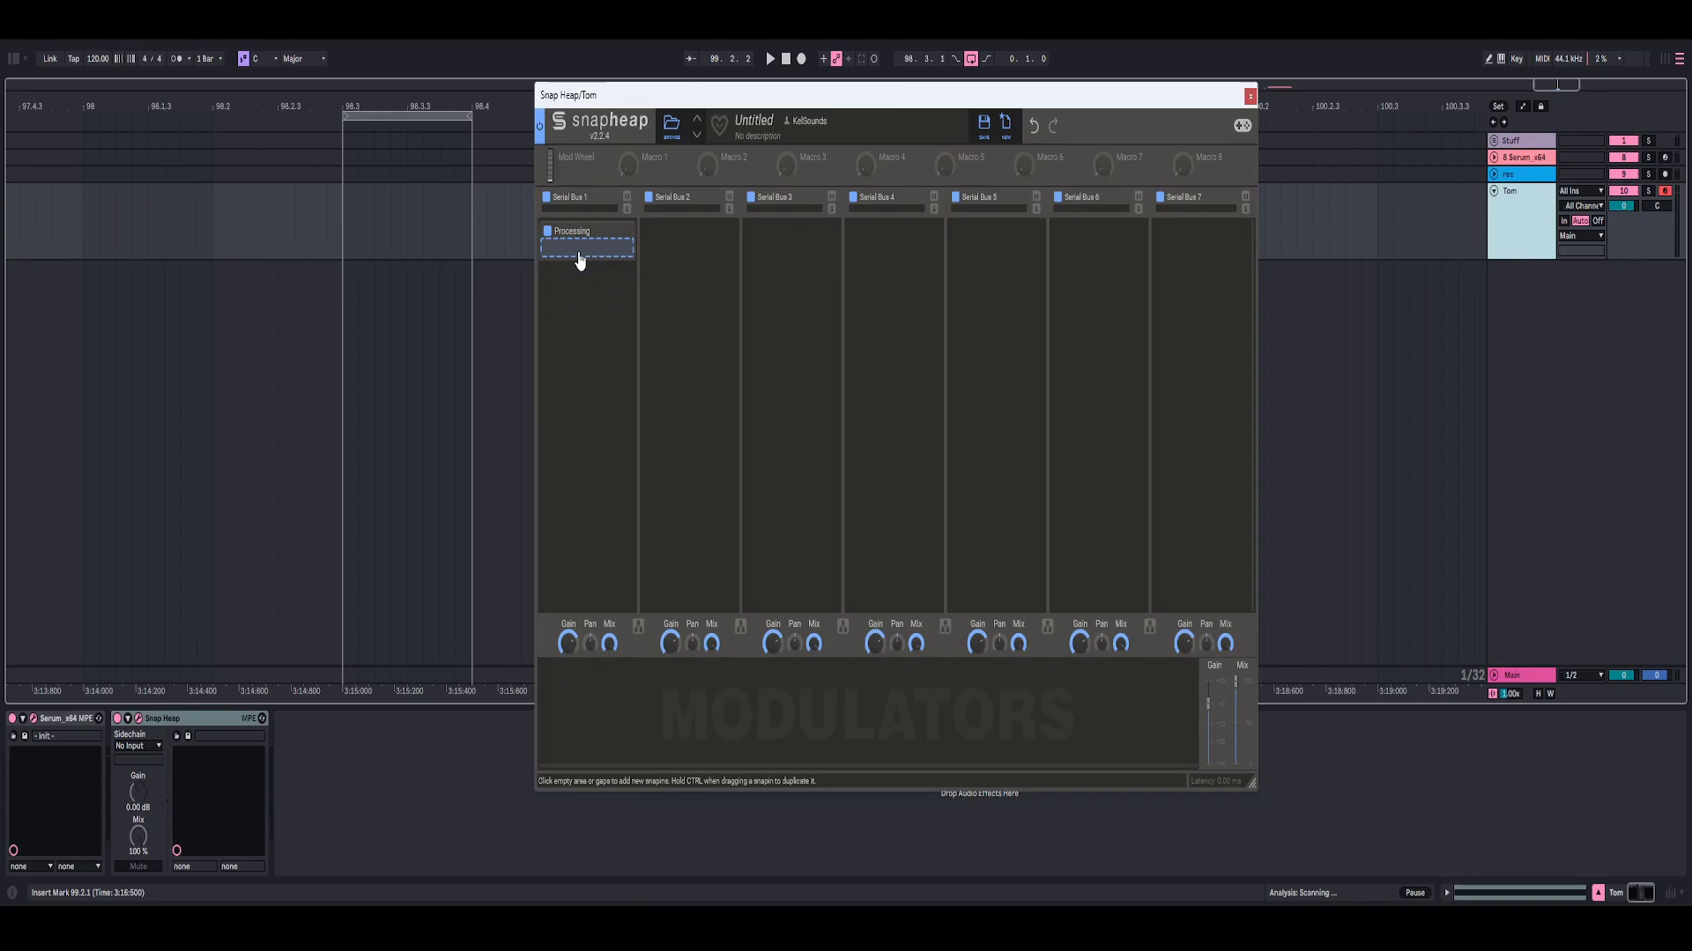
Add a Frequency Shifter to the Processing group and set its shift to 30 Hz
click(578, 252)
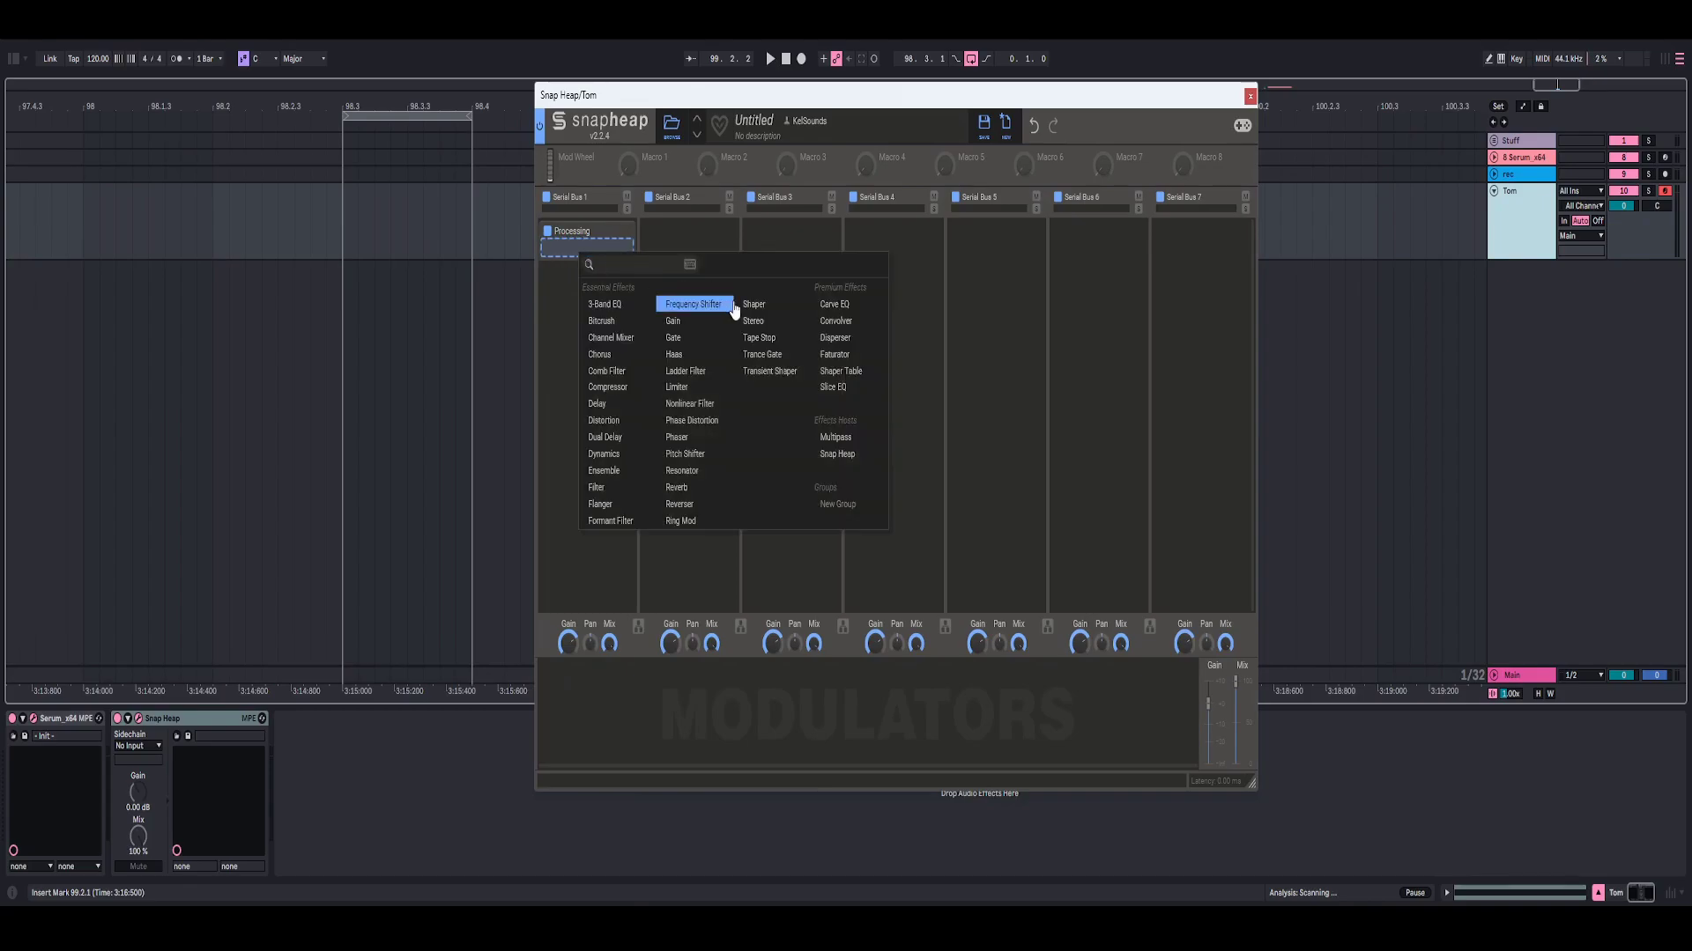
click(685, 309)
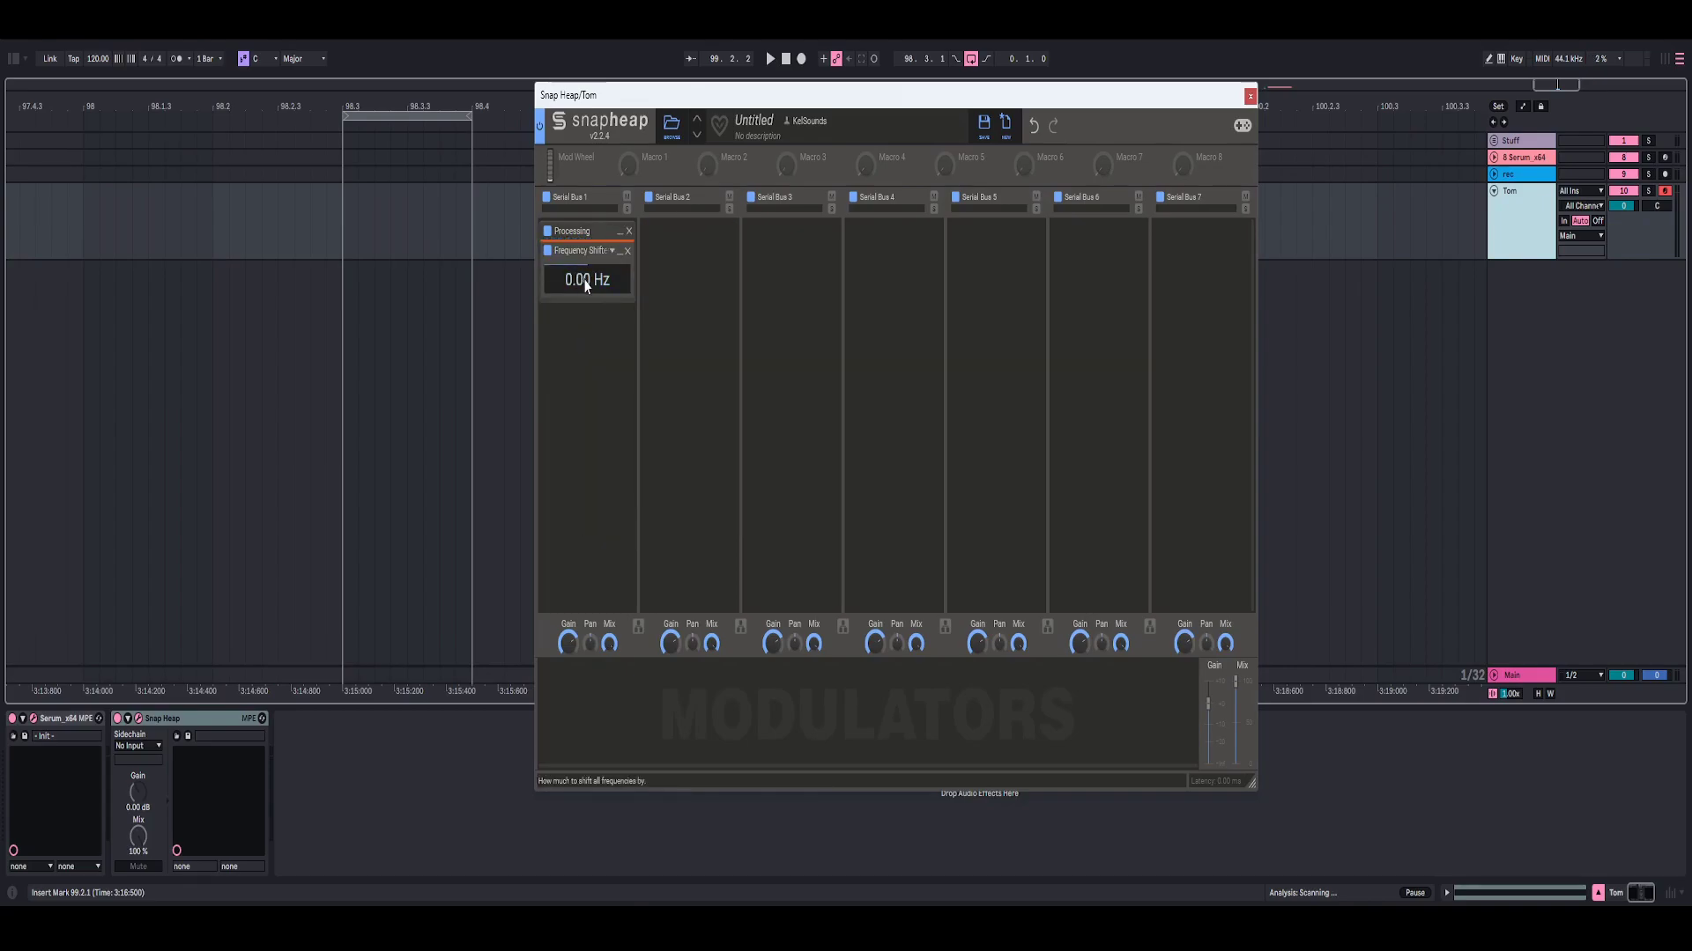
right_click(585, 286)
text(30)
key(Return)
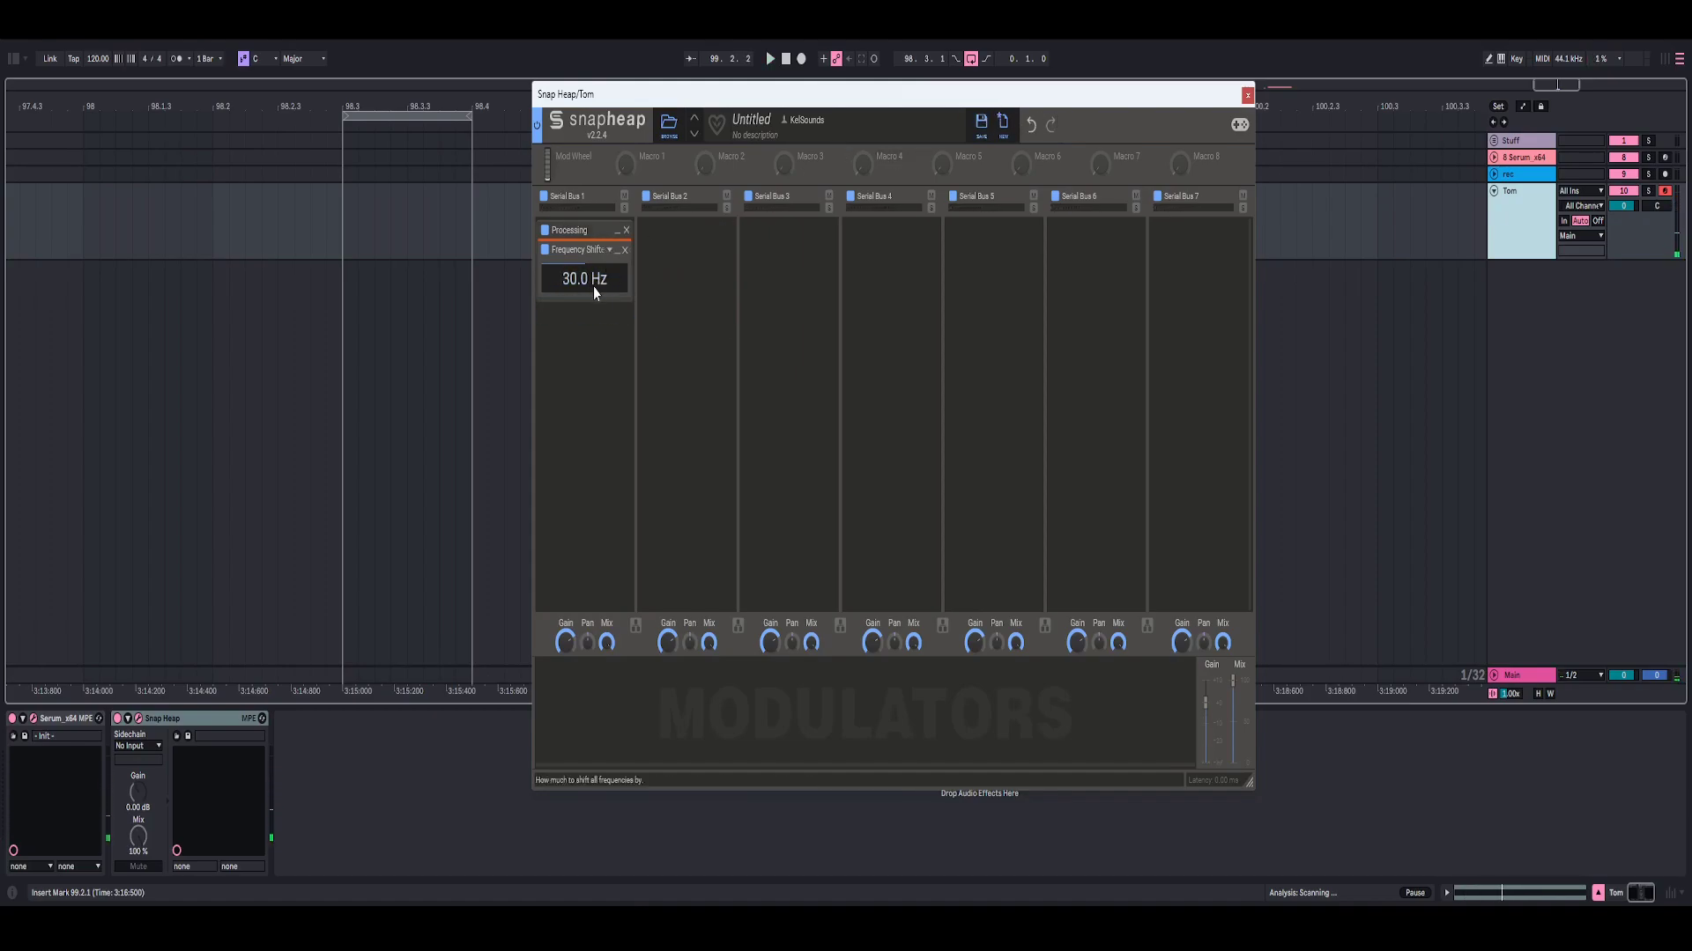
Play the clip and toggle the Frequency Shifter off and on to compare the sound
key(space)
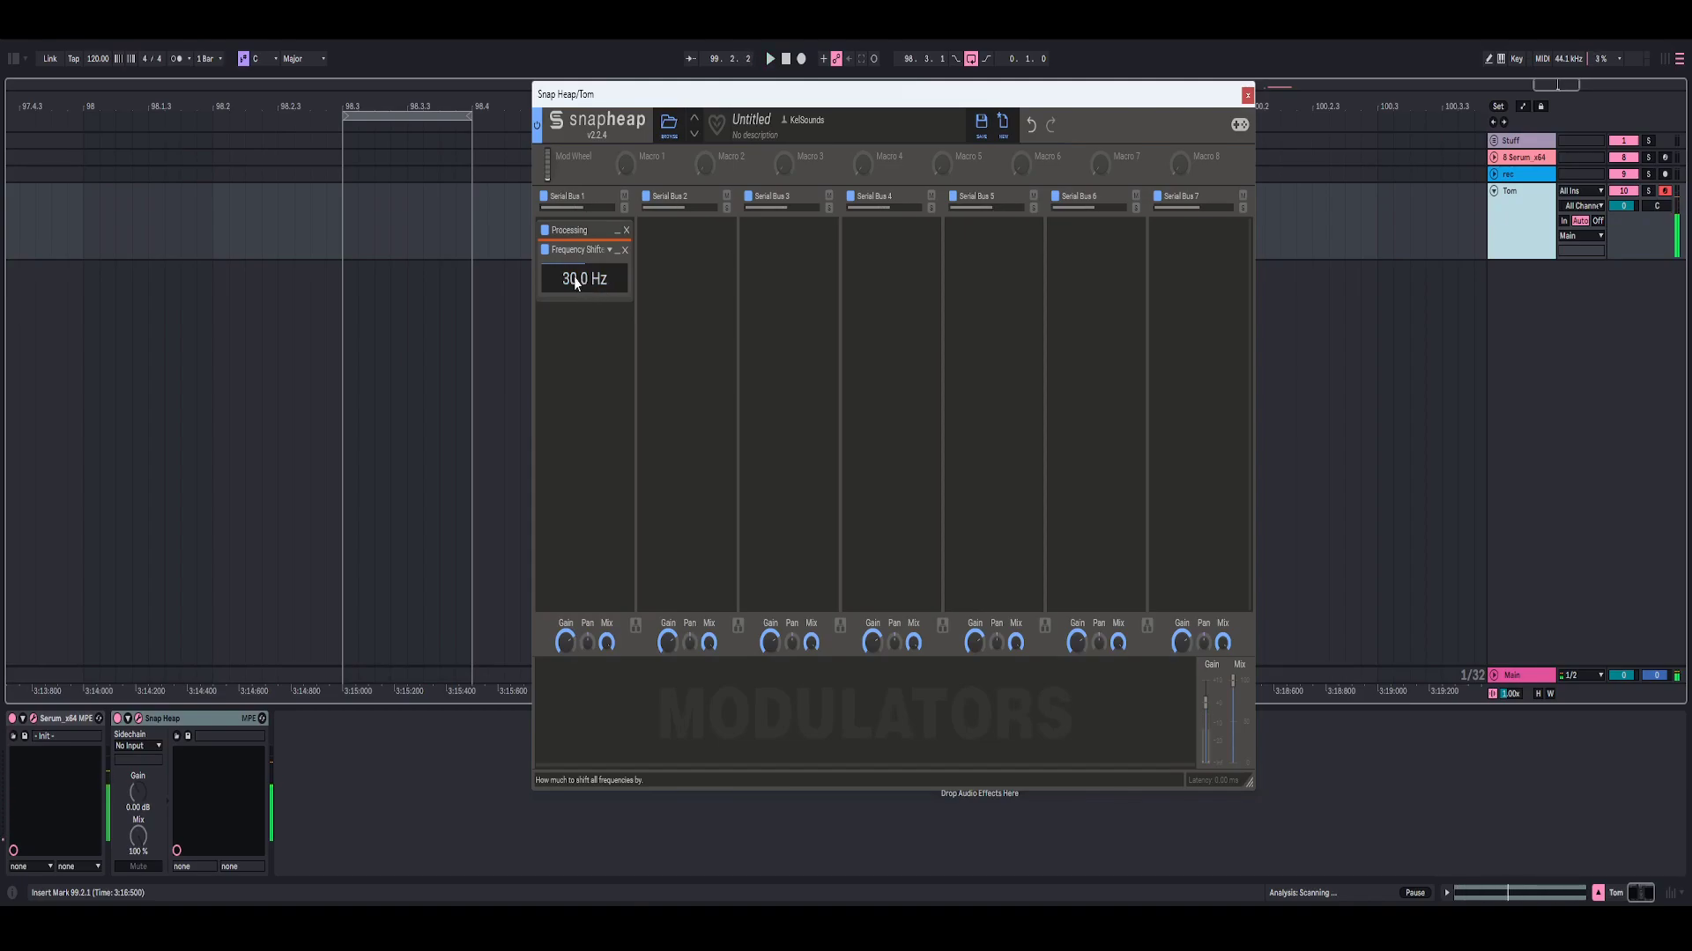
click(546, 257)
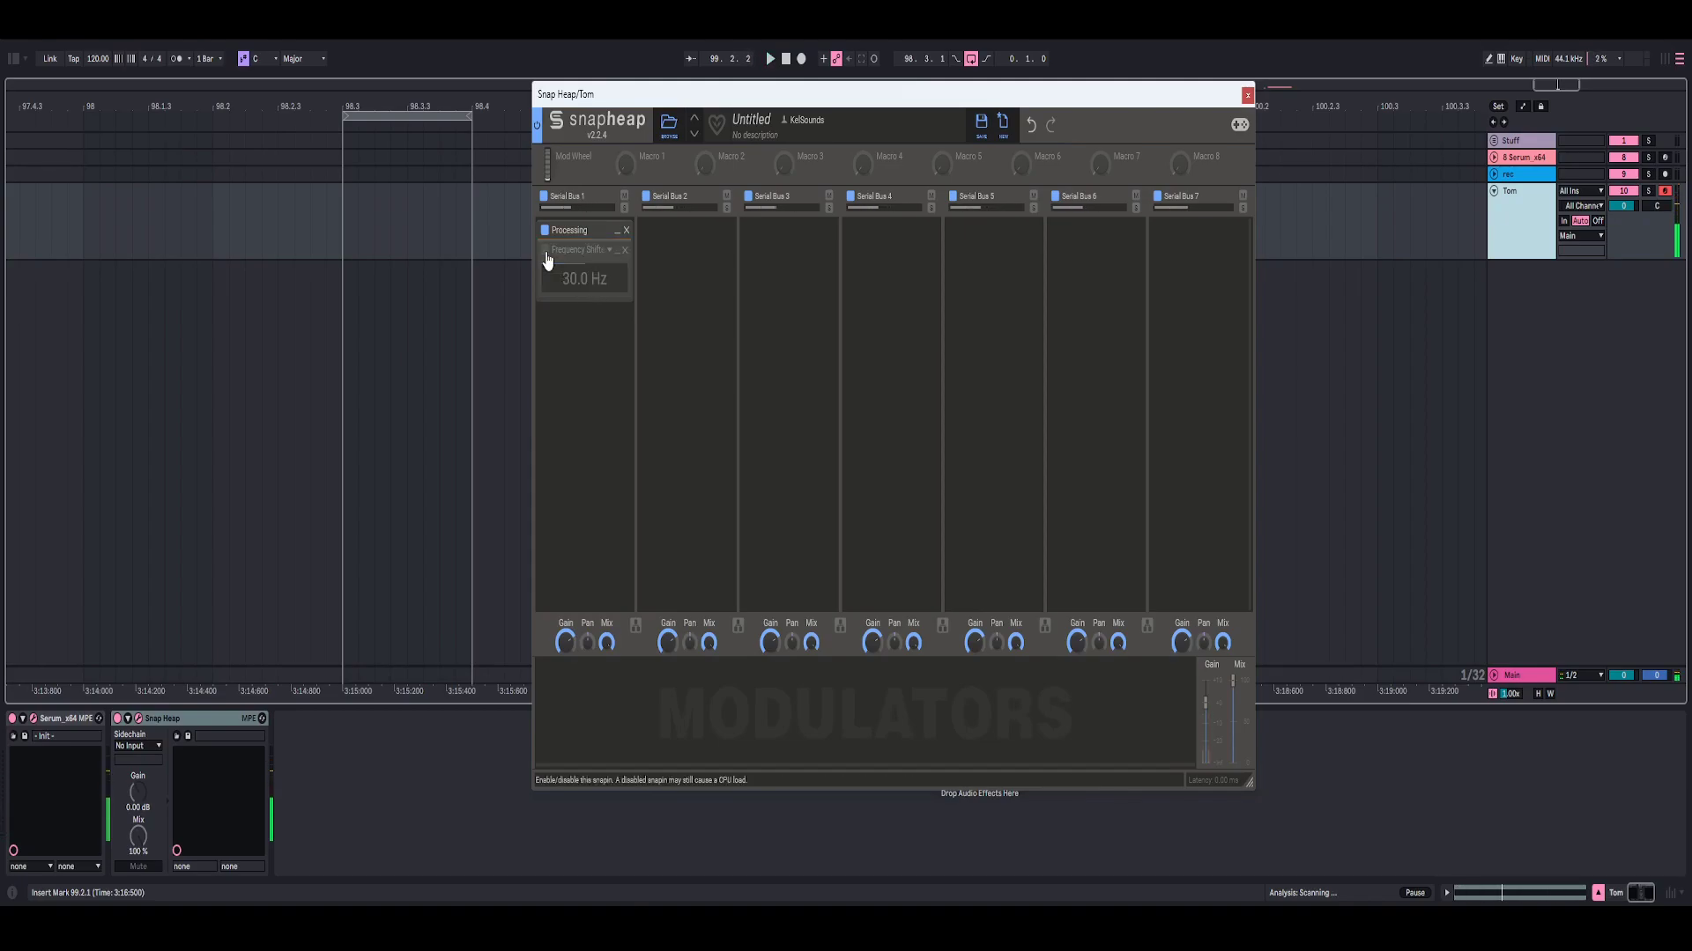
click(547, 257)
Add a Compressor below the Frequency Shifter, set its threshold to -18 dB and play the clip
click(600, 312)
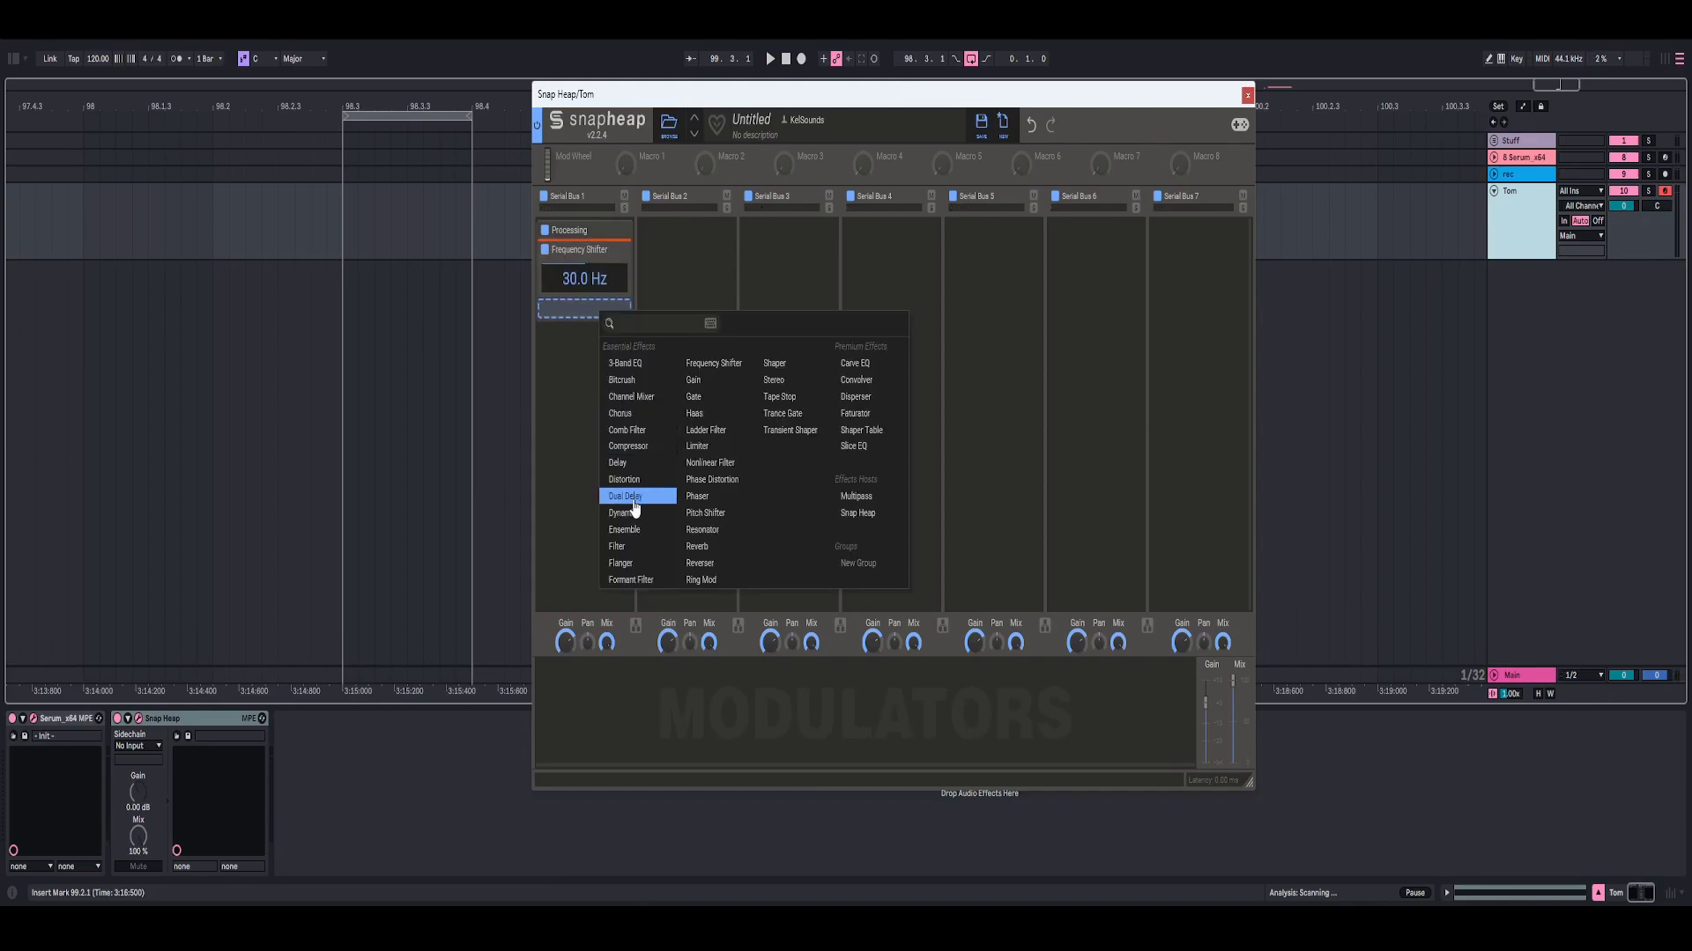
click(635, 448)
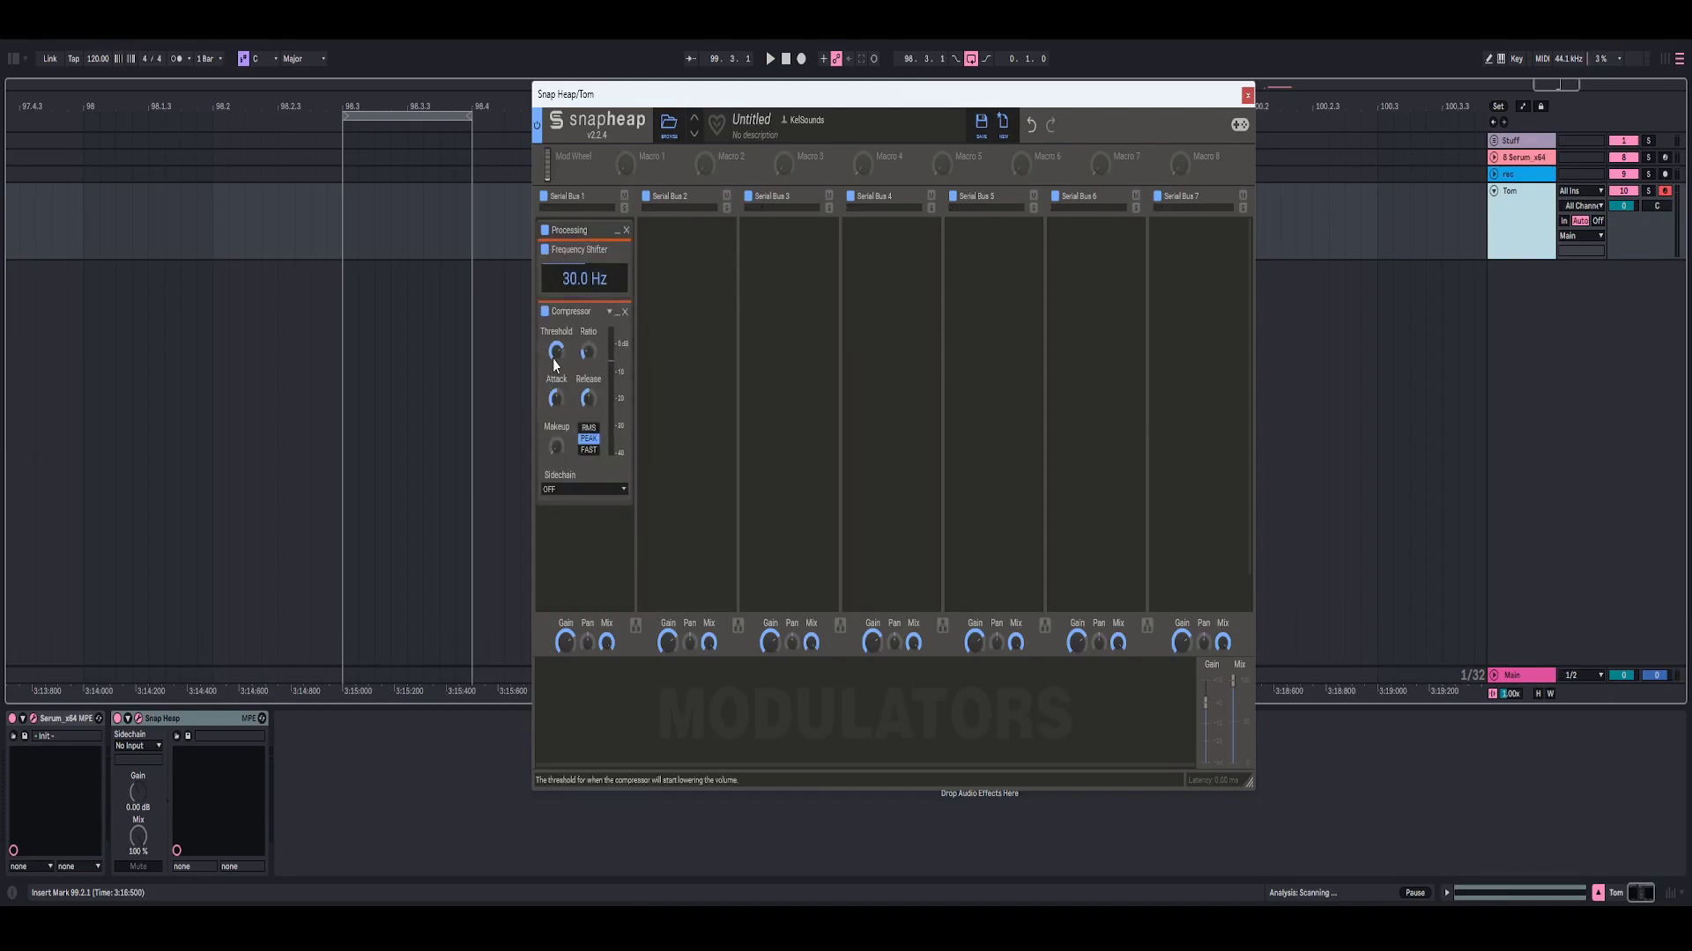
mouse_move(557, 351)
mouse_down()
mouse_move(557, 382)
mouse_move(556, 353)
mouse_up()
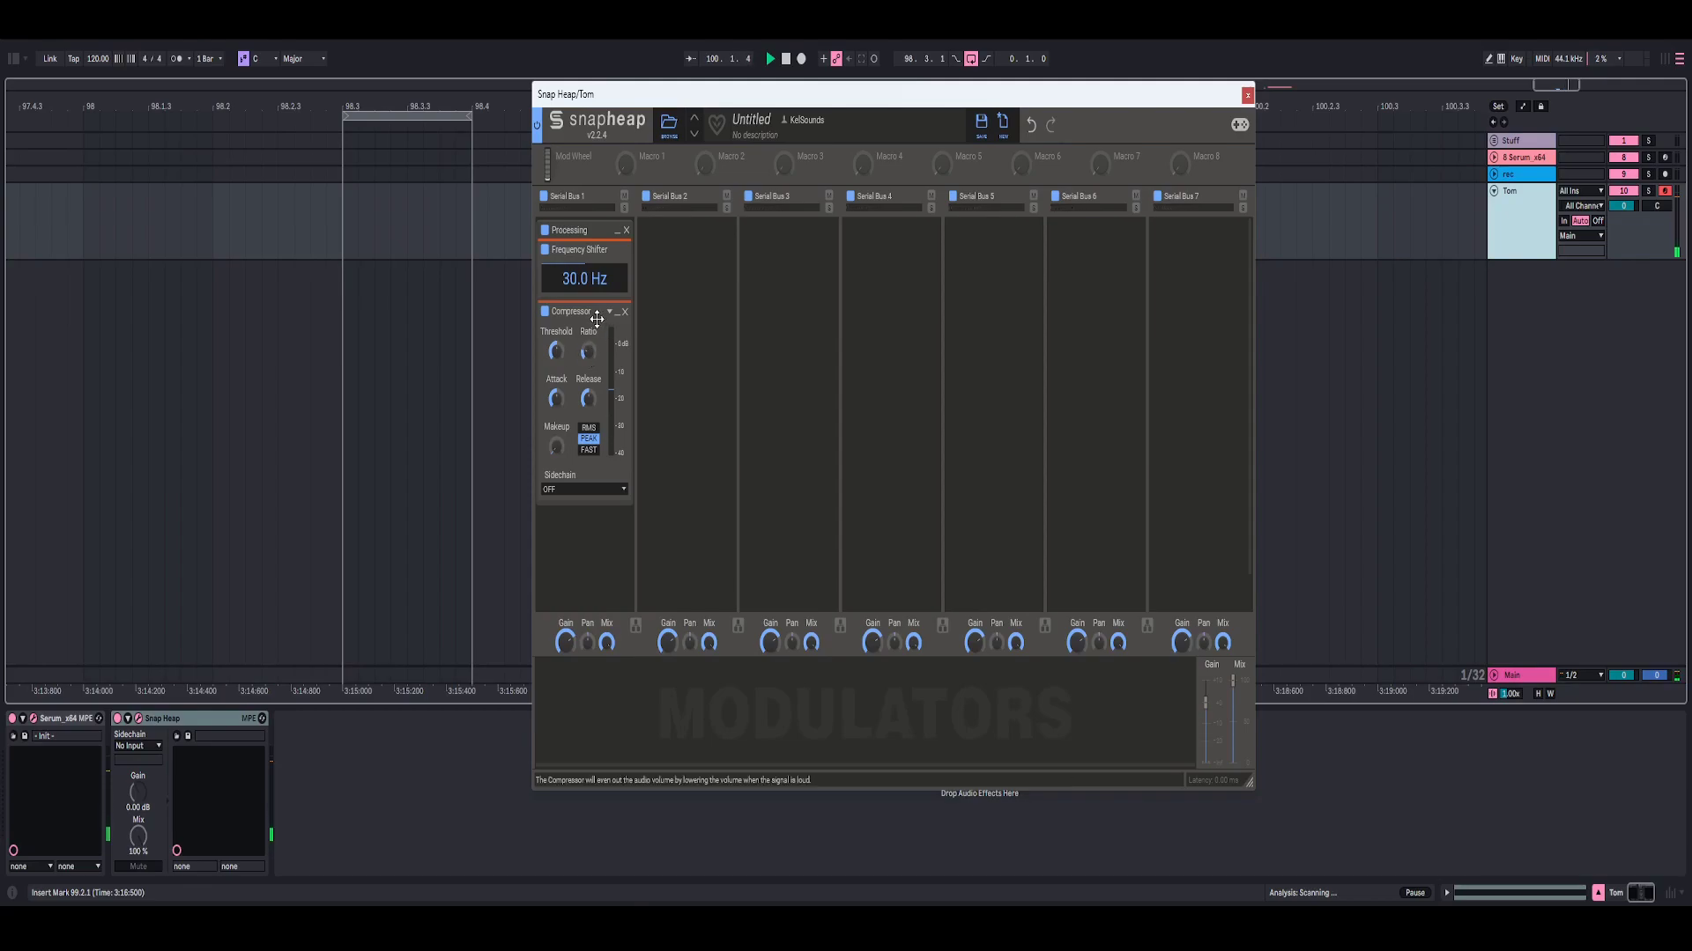
right_click(556, 352)
text(-18)
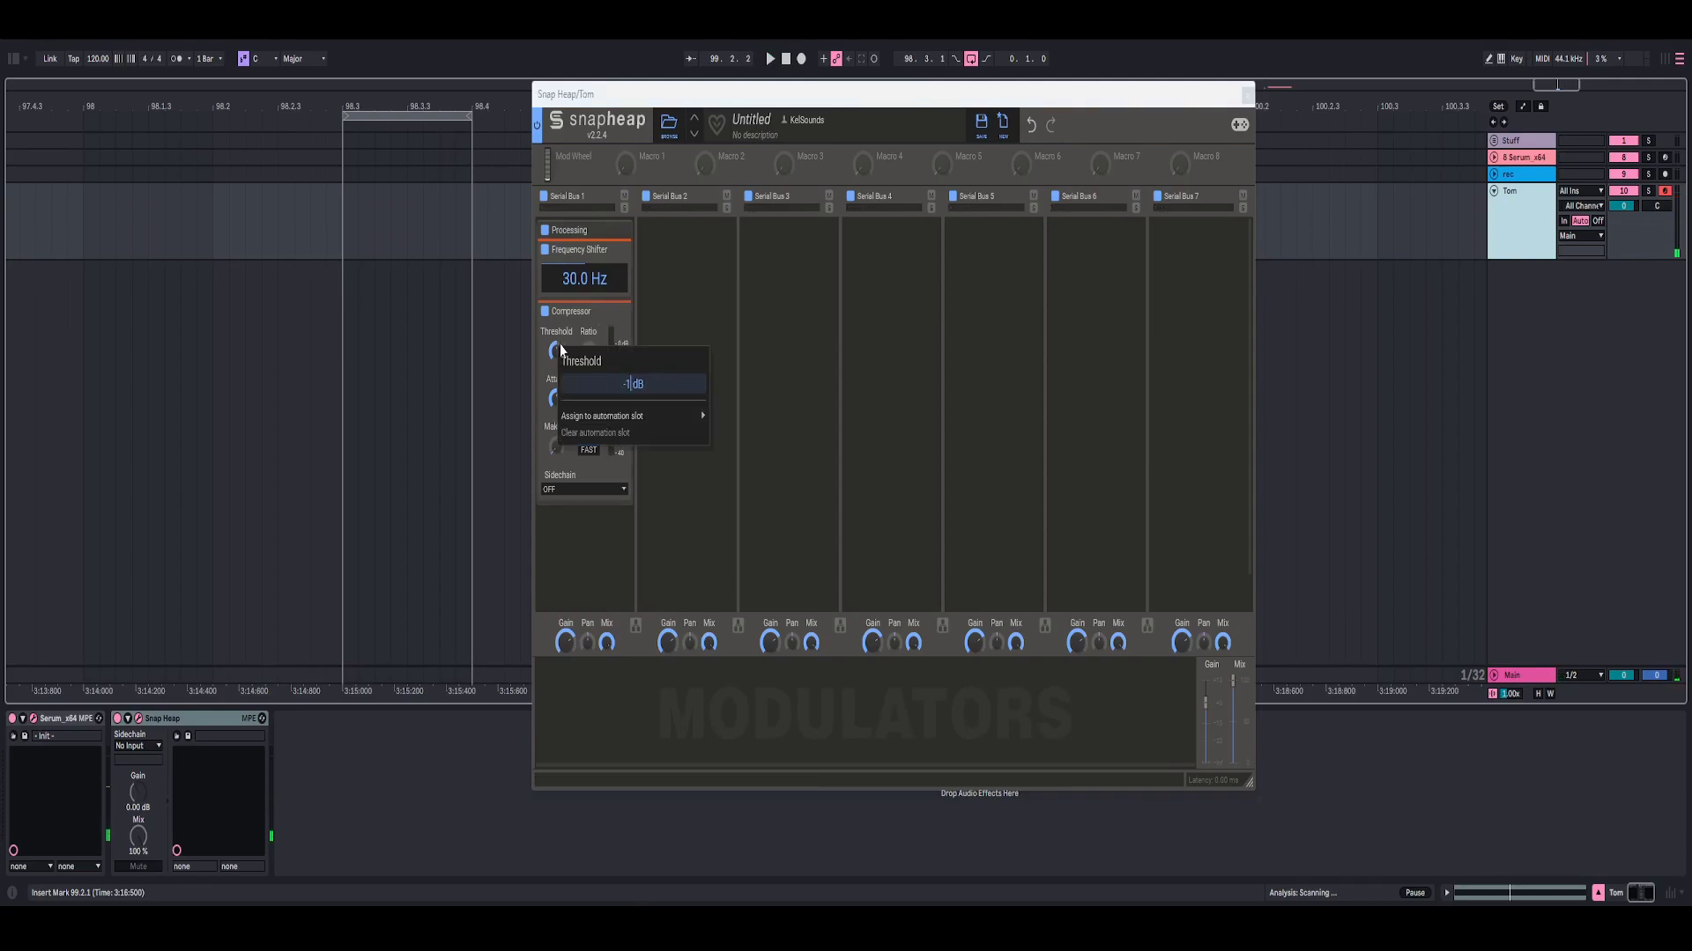
key(Return)
key(space)
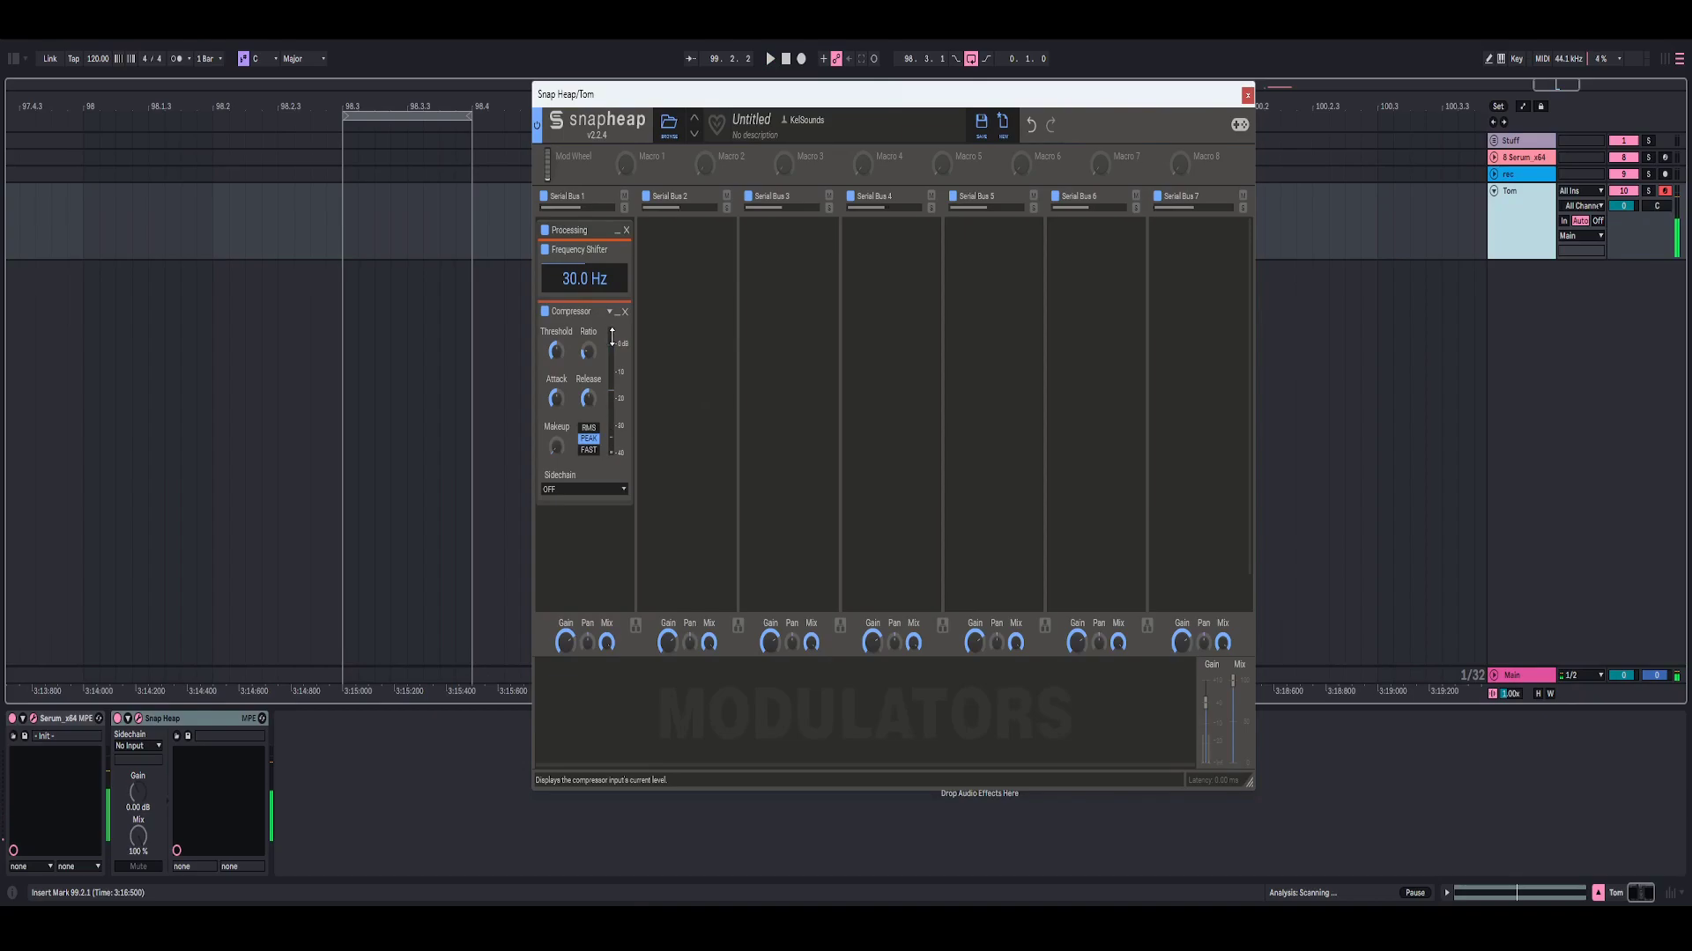
Set the Compressor's ratio to 4
right_click(586, 357)
text(4)
key(Return)
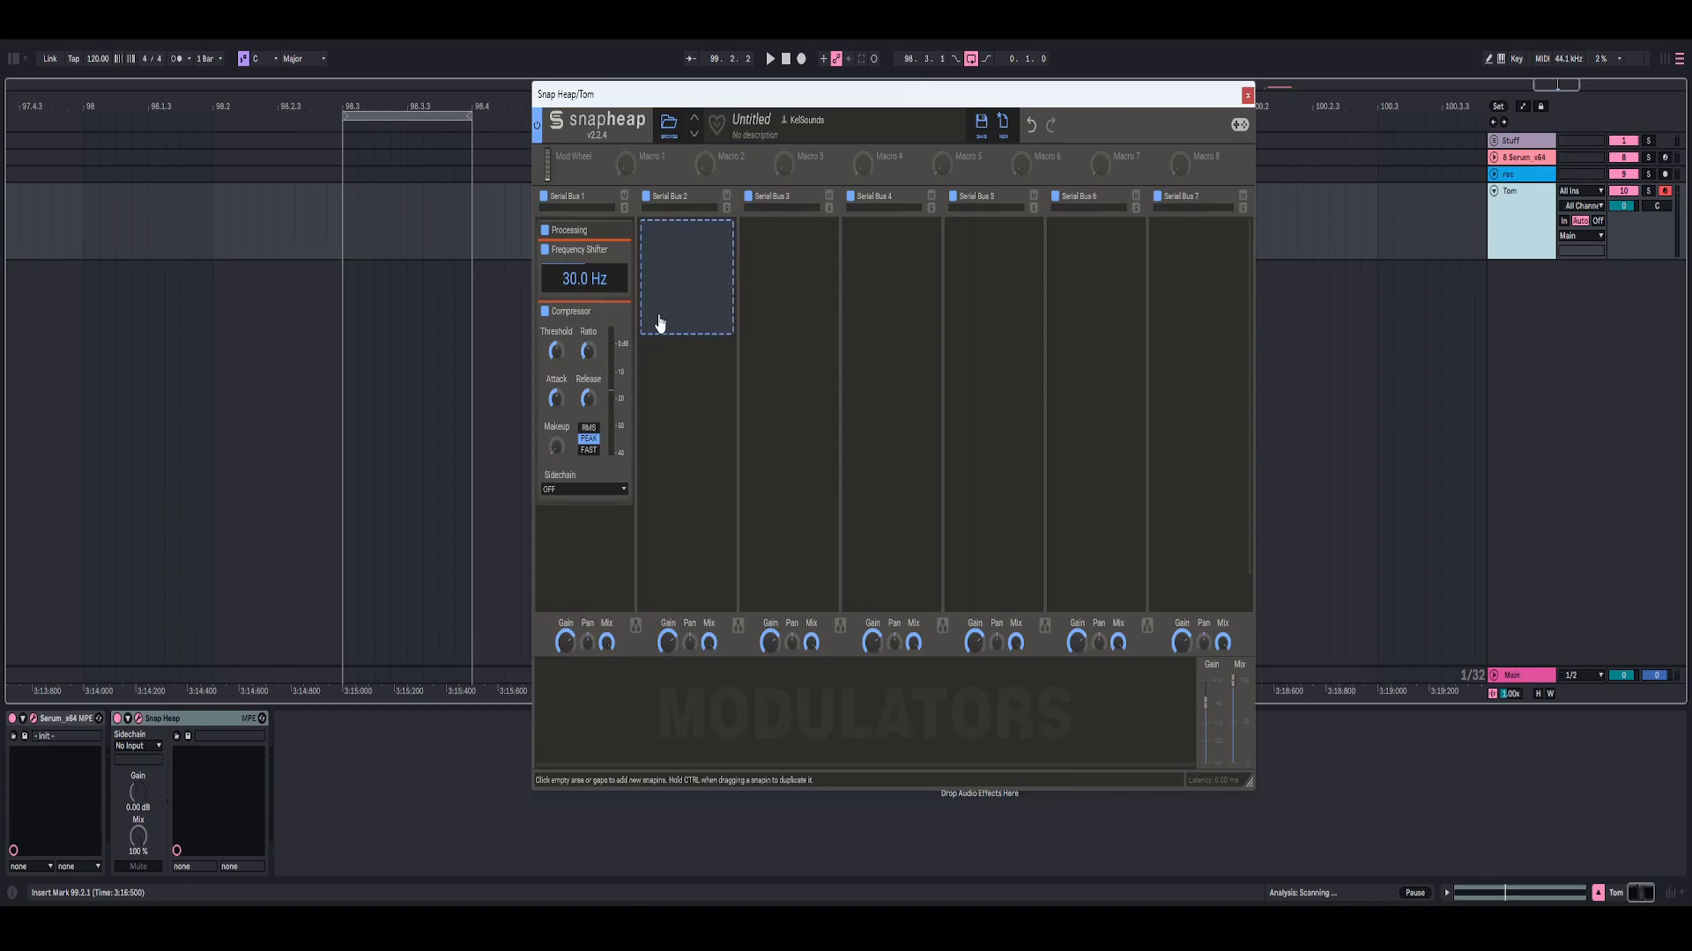
Shorten the Compressor's attack to about 4 ms and adjust its release while playing the clip
drag(560, 399, 559, 404)
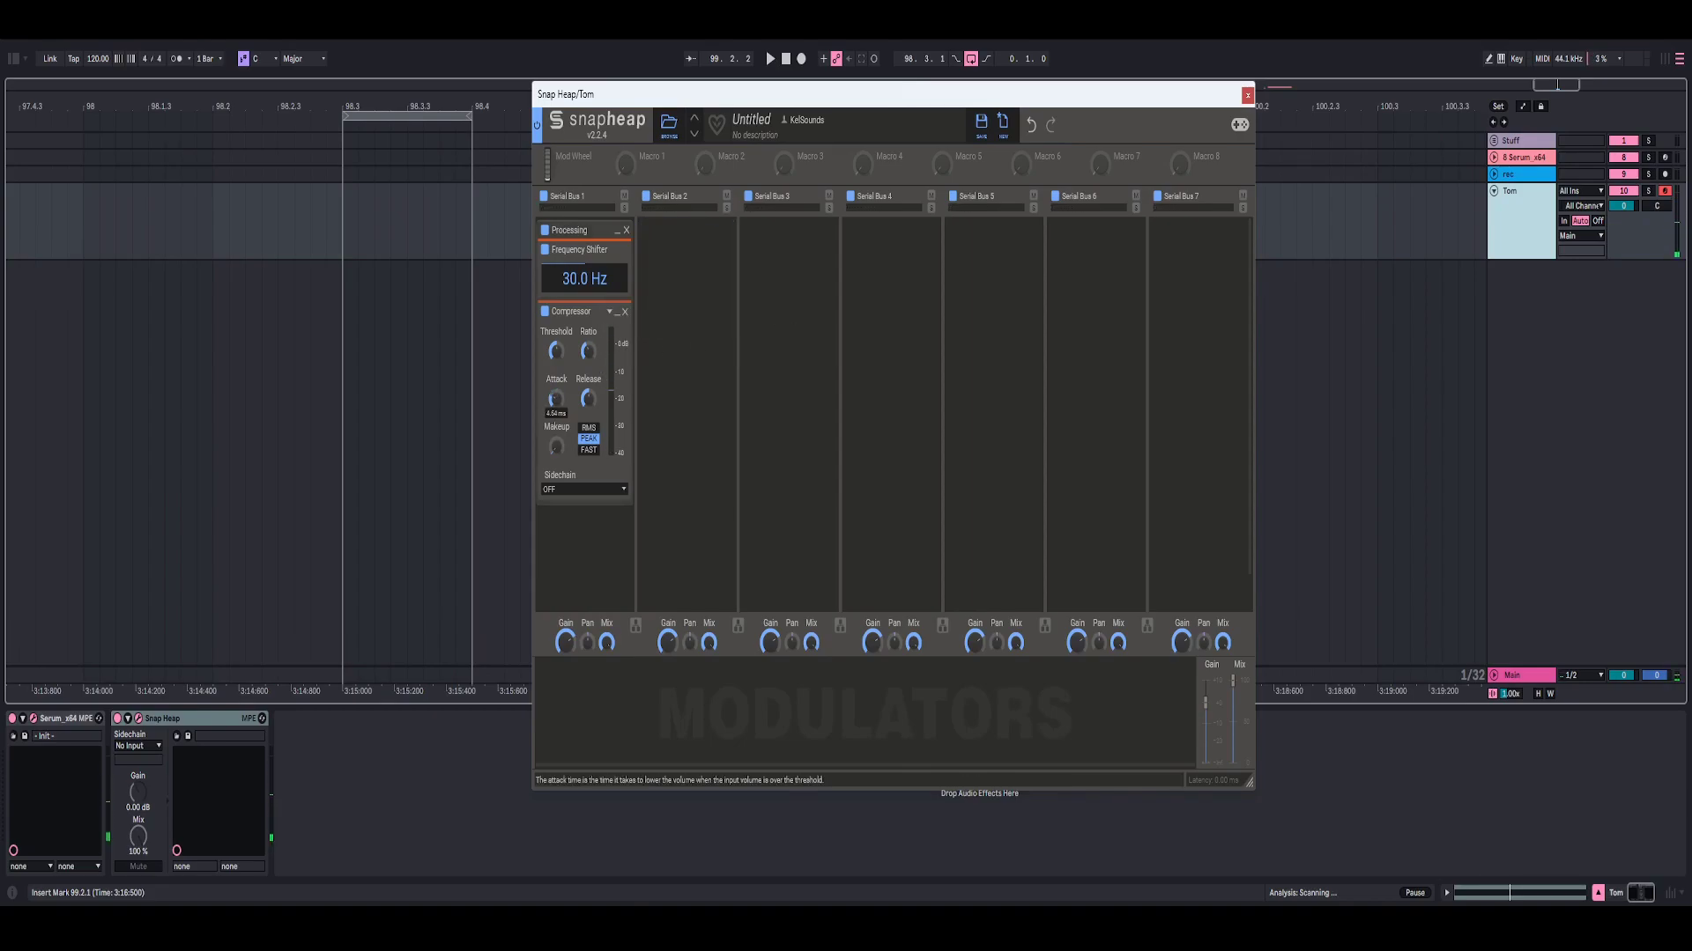
click(766, 54)
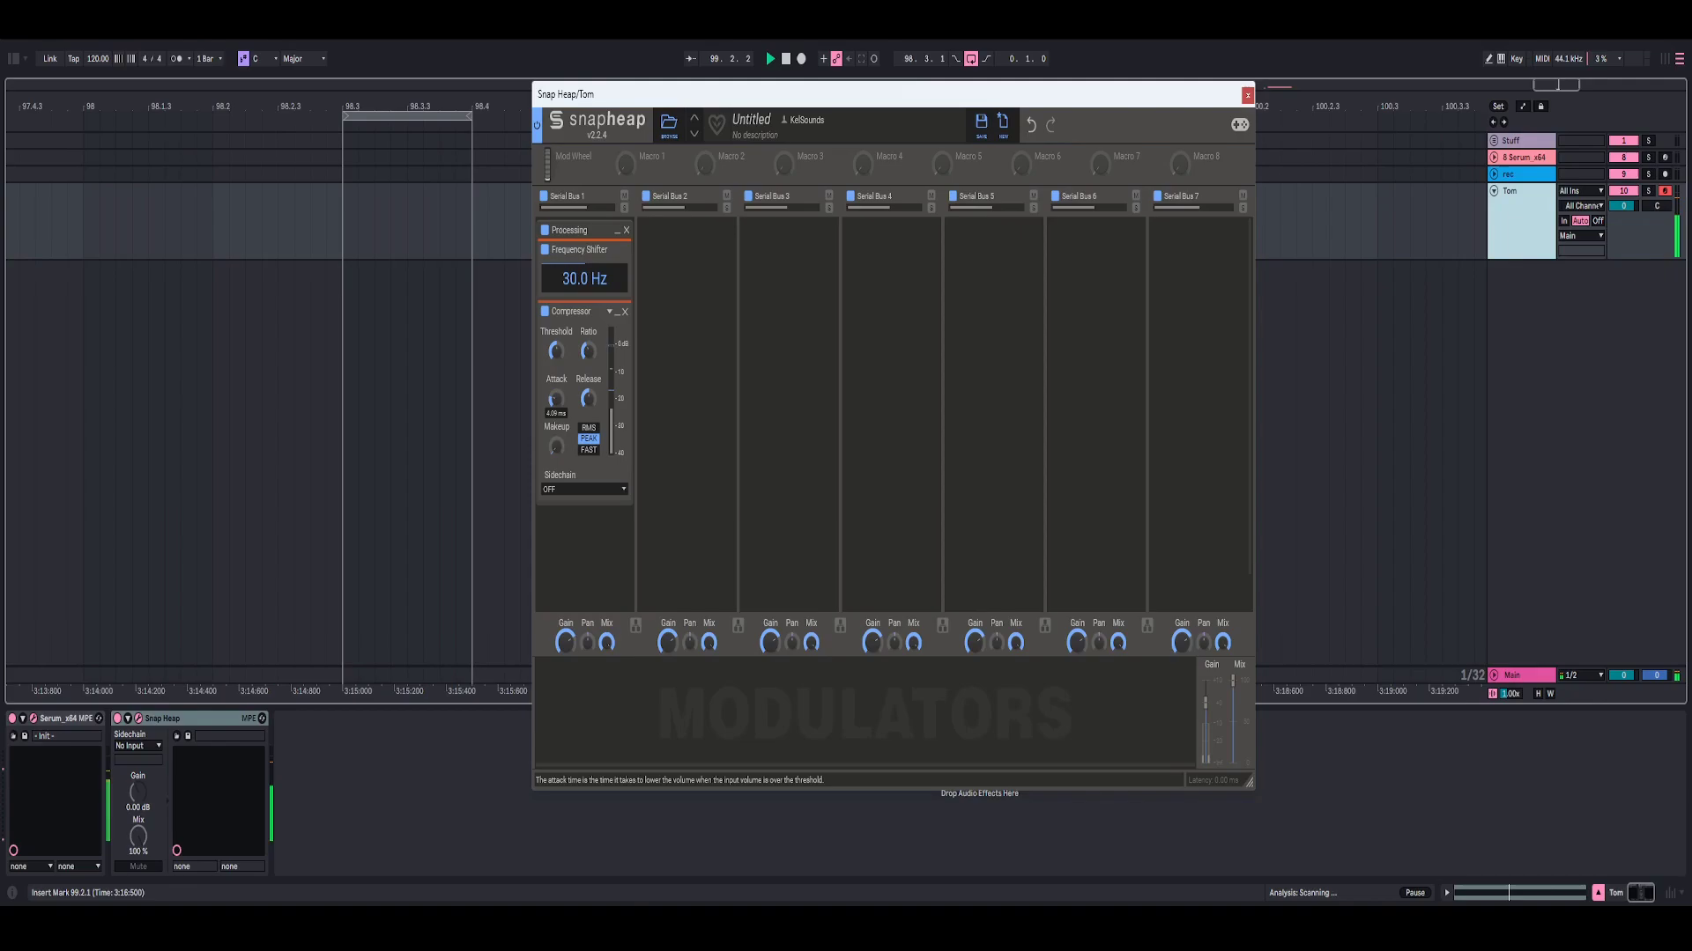
key(space)
mouse_move(589, 399)
drag(588, 399, 588, 390)
key(space)
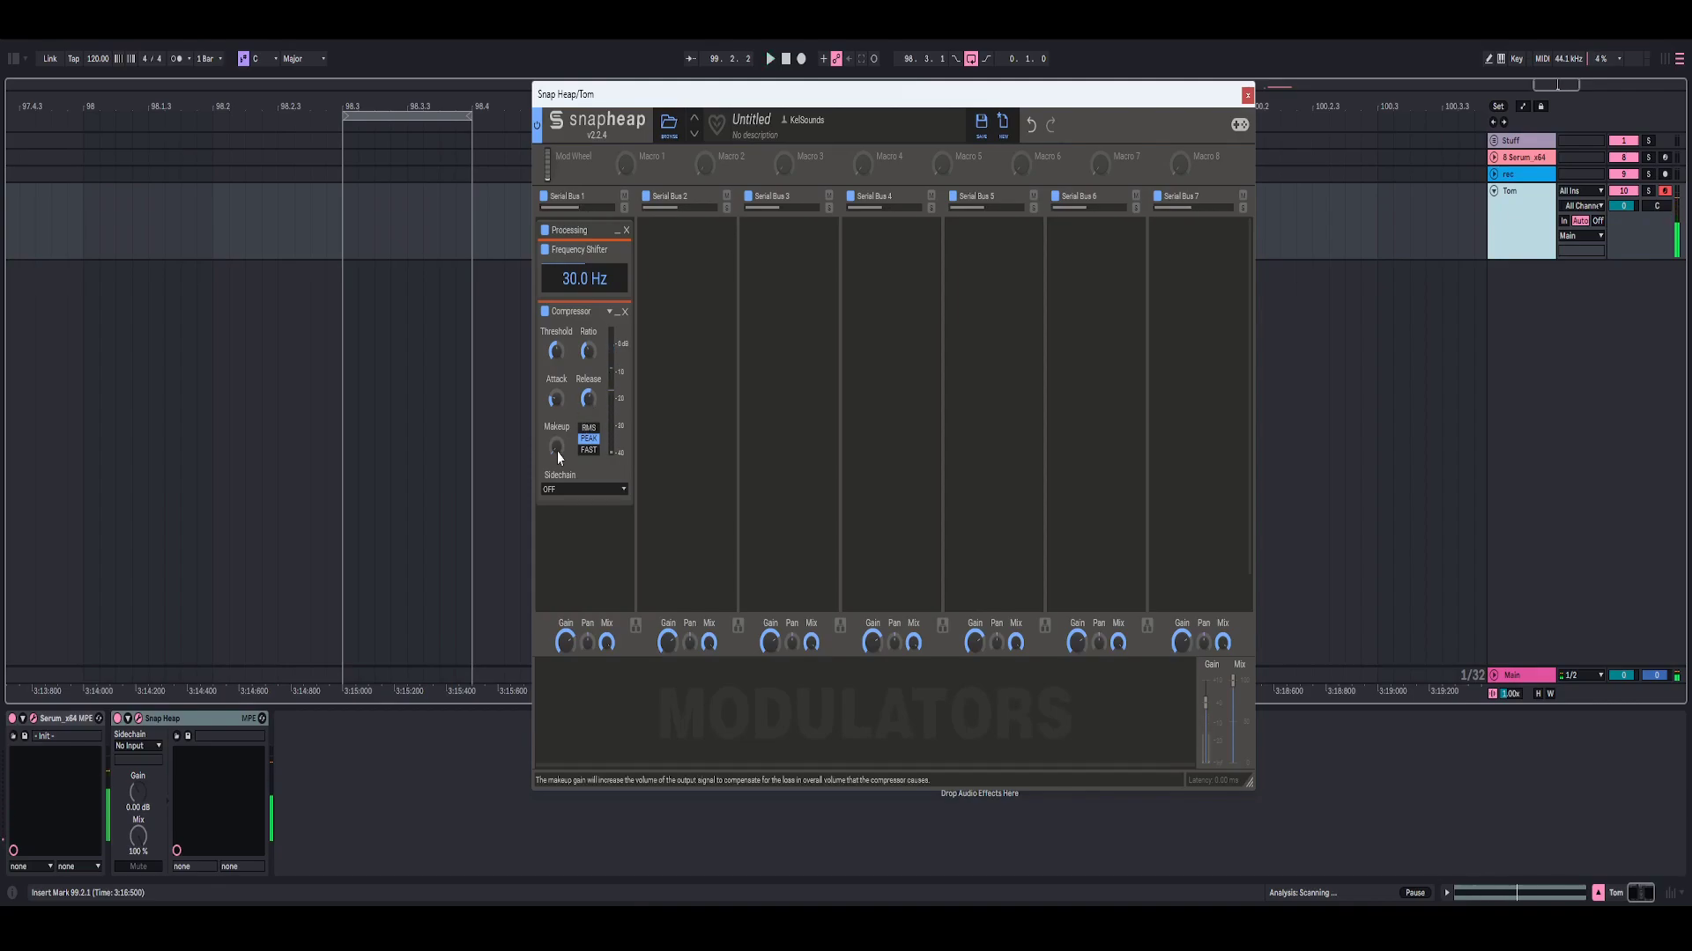
Raise the Compressor's makeup gain and play the clip repeatedly to judge the level
drag(557, 451, 557, 417)
key(space)
key(space)
key(space)
key(space)
key(space)
key(space)
key(space)
key(space)
Collapse the Frequency Shifter and Compressor, add a Multipass below them and open its editor
click(617, 250)
click(616, 273)
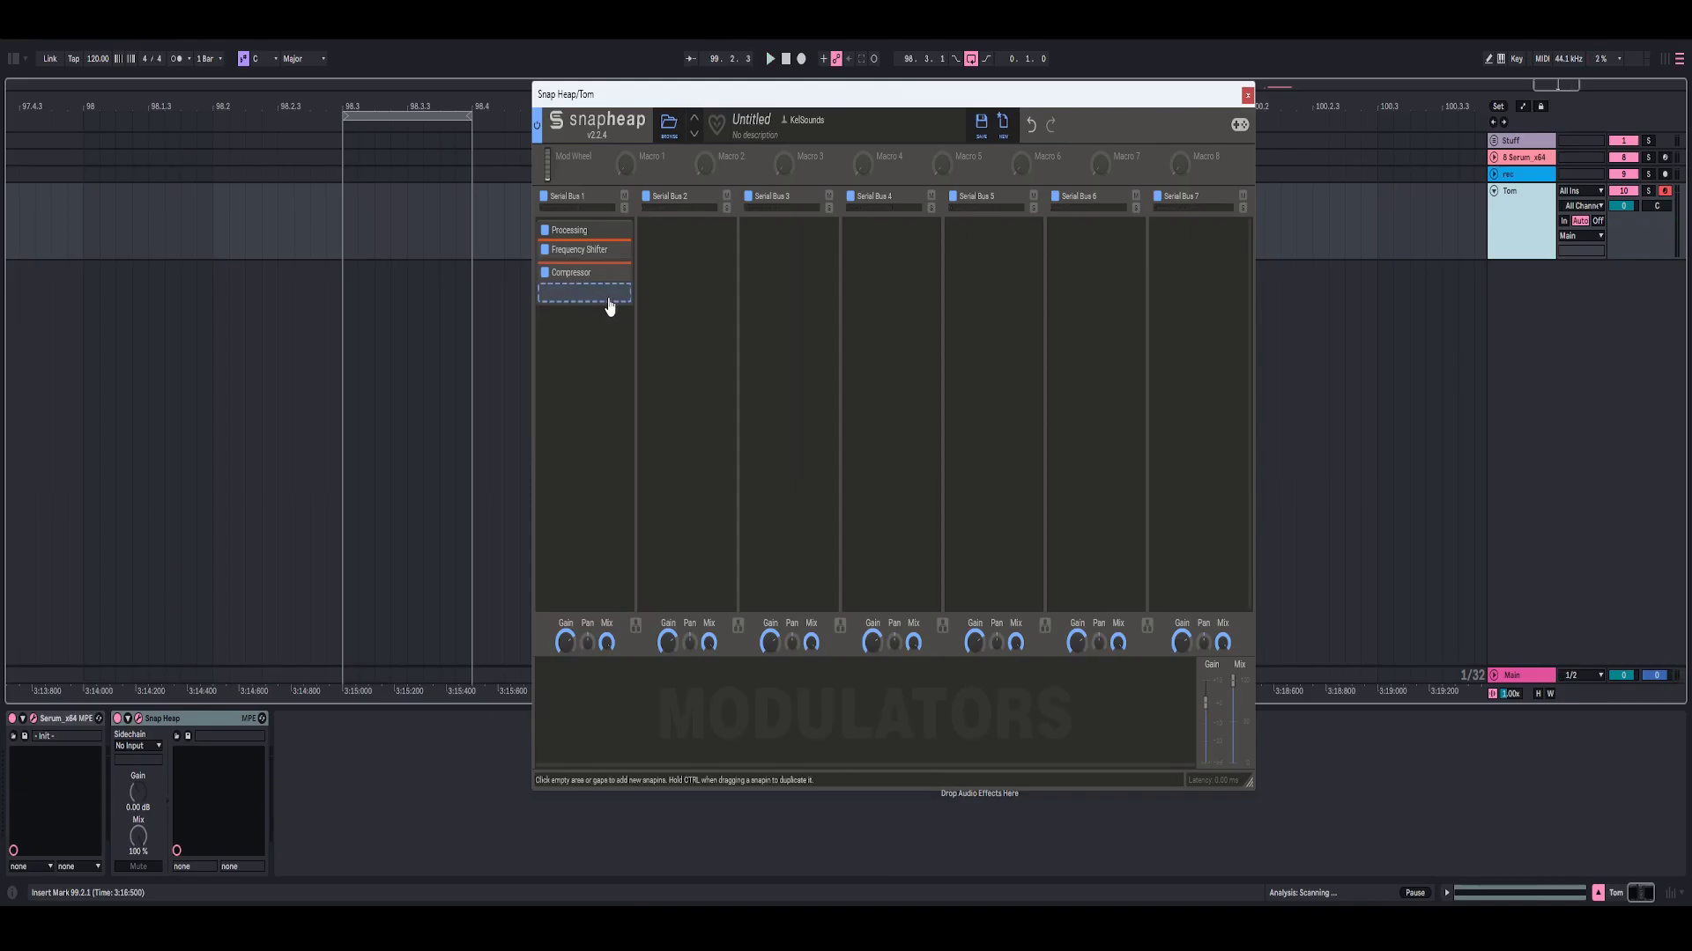
click(608, 298)
click(865, 483)
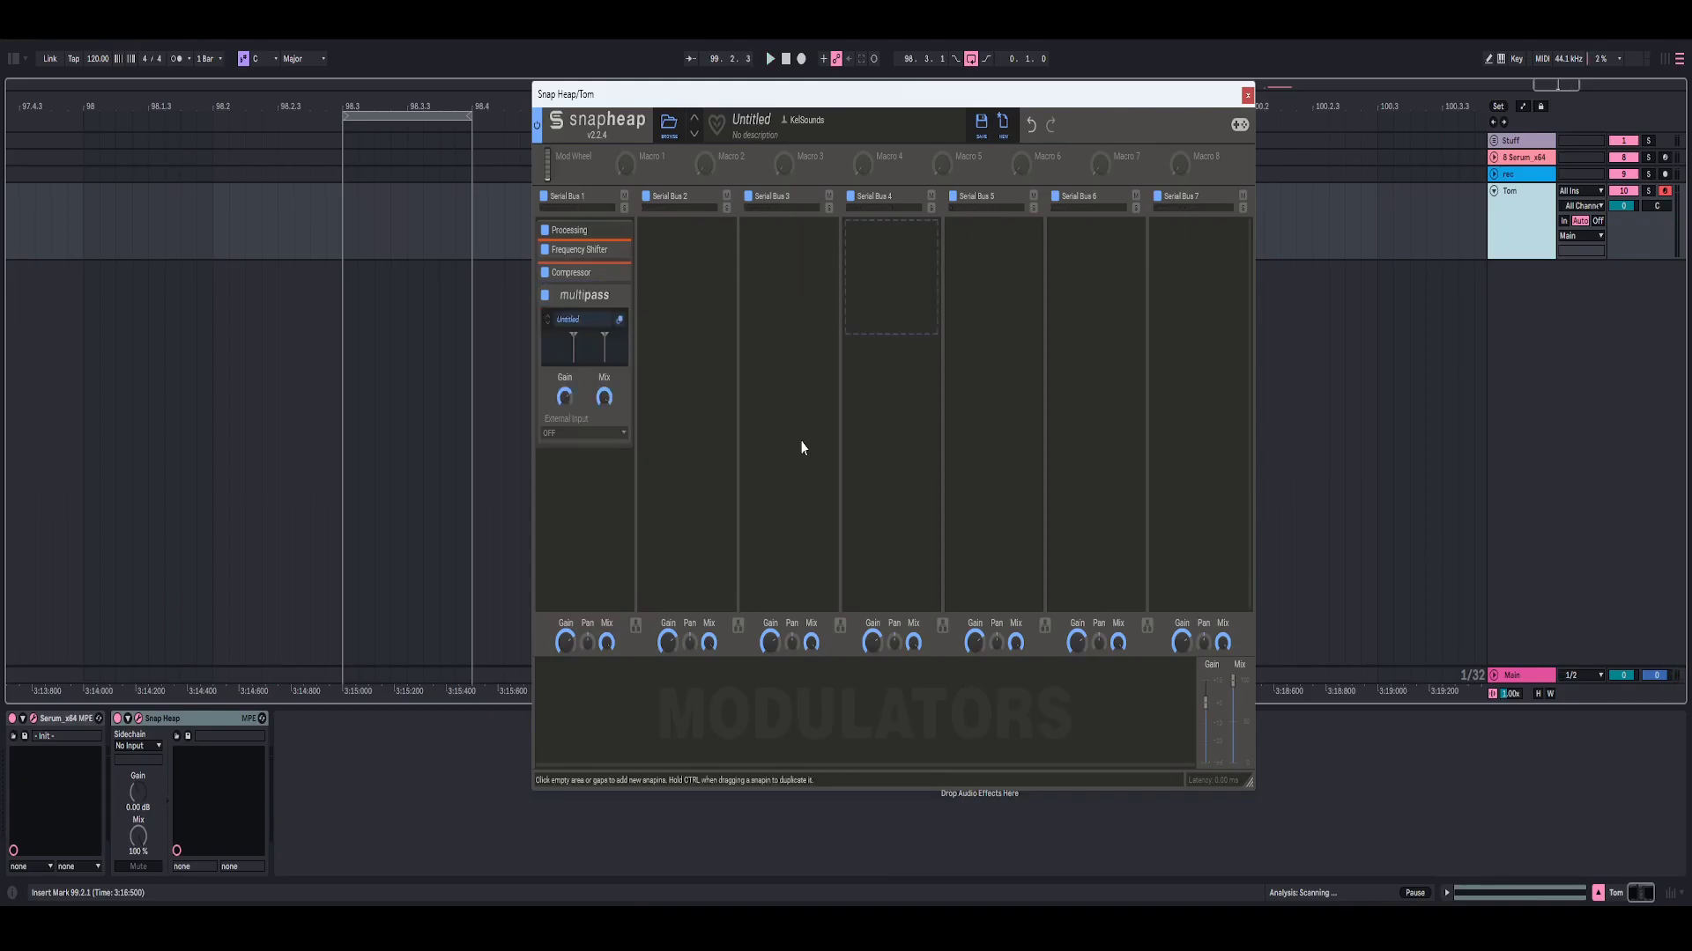
click(611, 359)
Set Multipass's Split 3 frequency to 4000 Hz and its Split 2 frequency to 200 Hz
right_click(1020, 244)
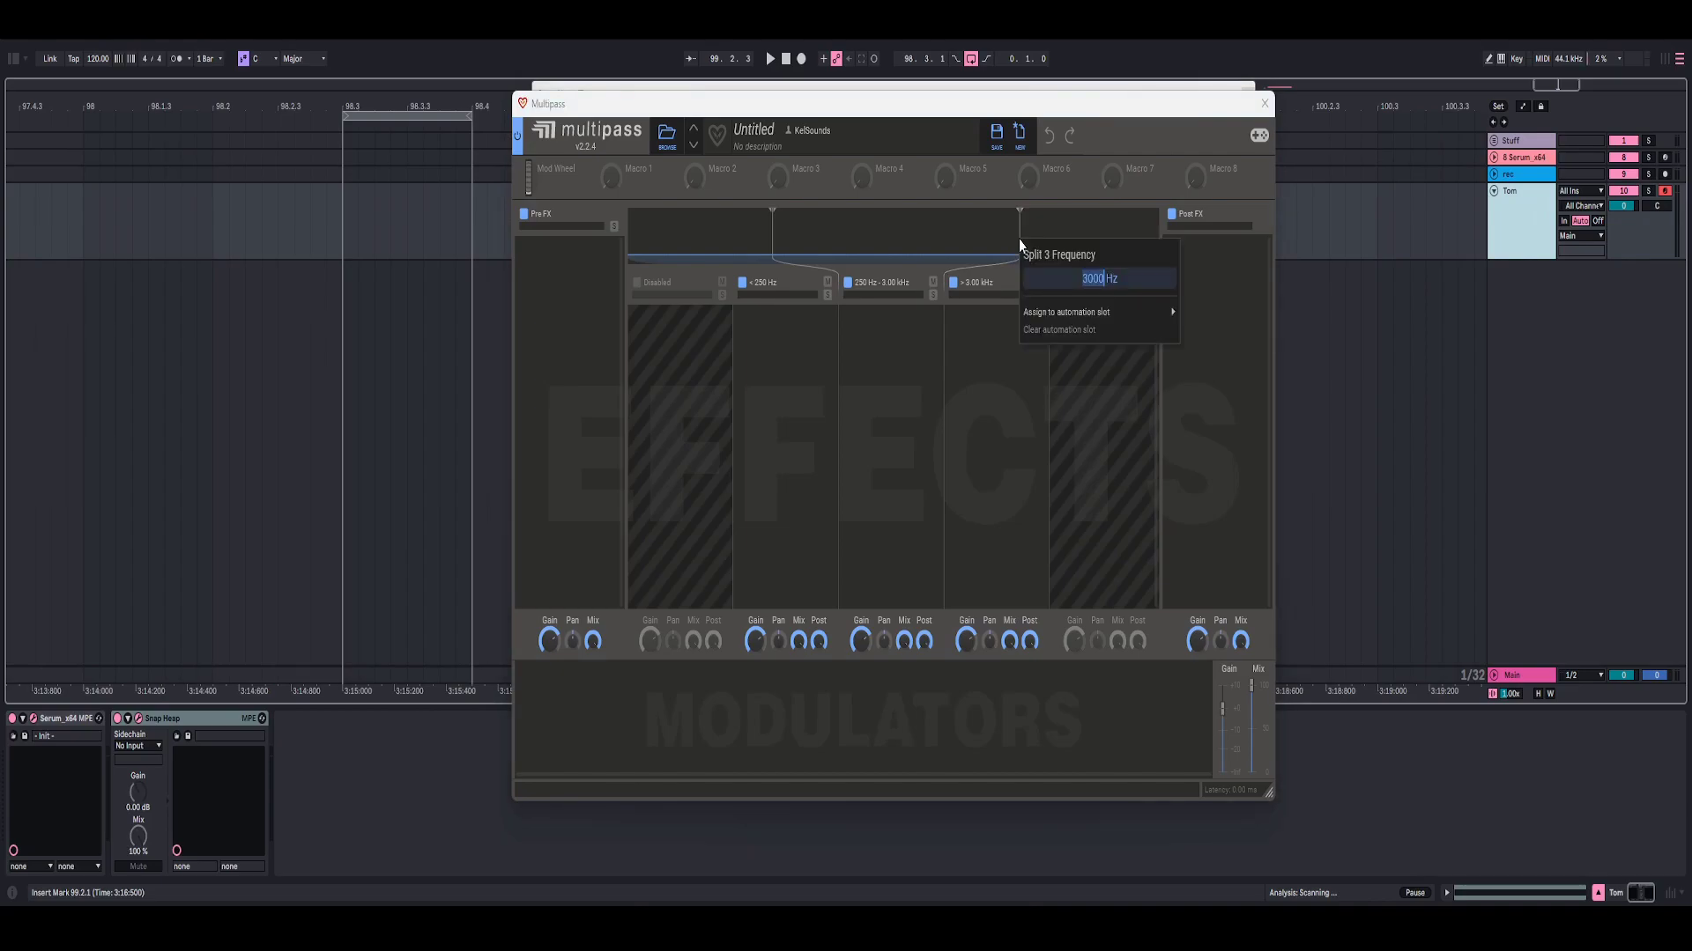
text(4000)
key(Return)
right_click(772, 226)
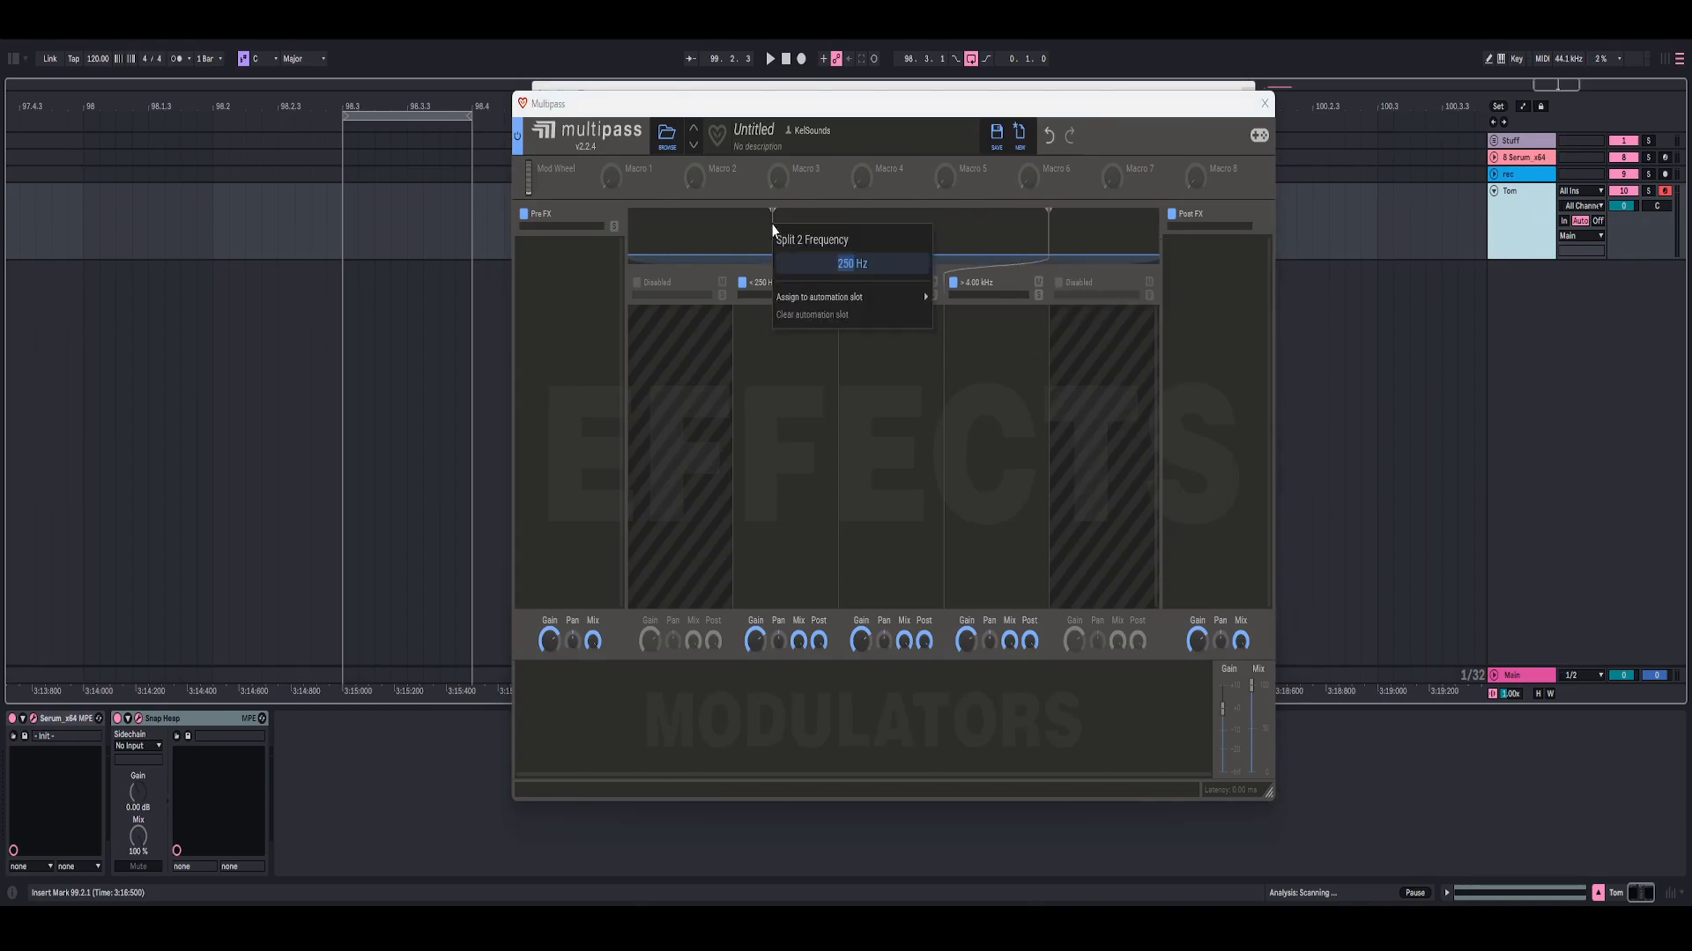
text(200)
key(Return)
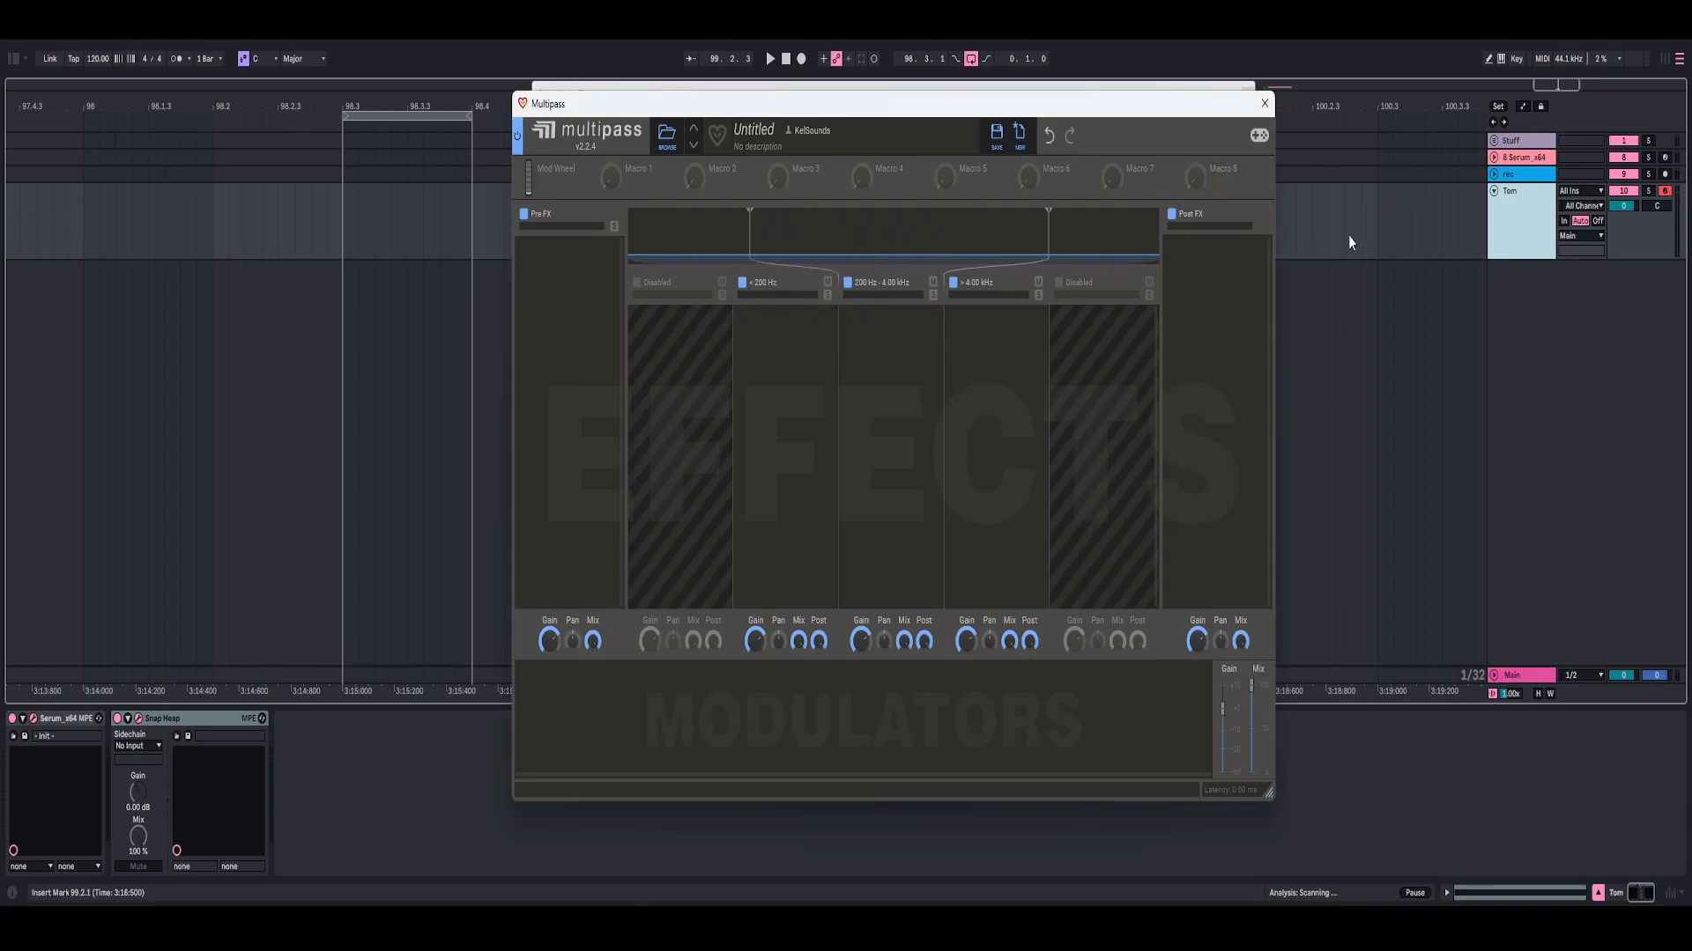
Add a Dynamics effect to the band above 4 kHz and raise its high threshold
click(985, 500)
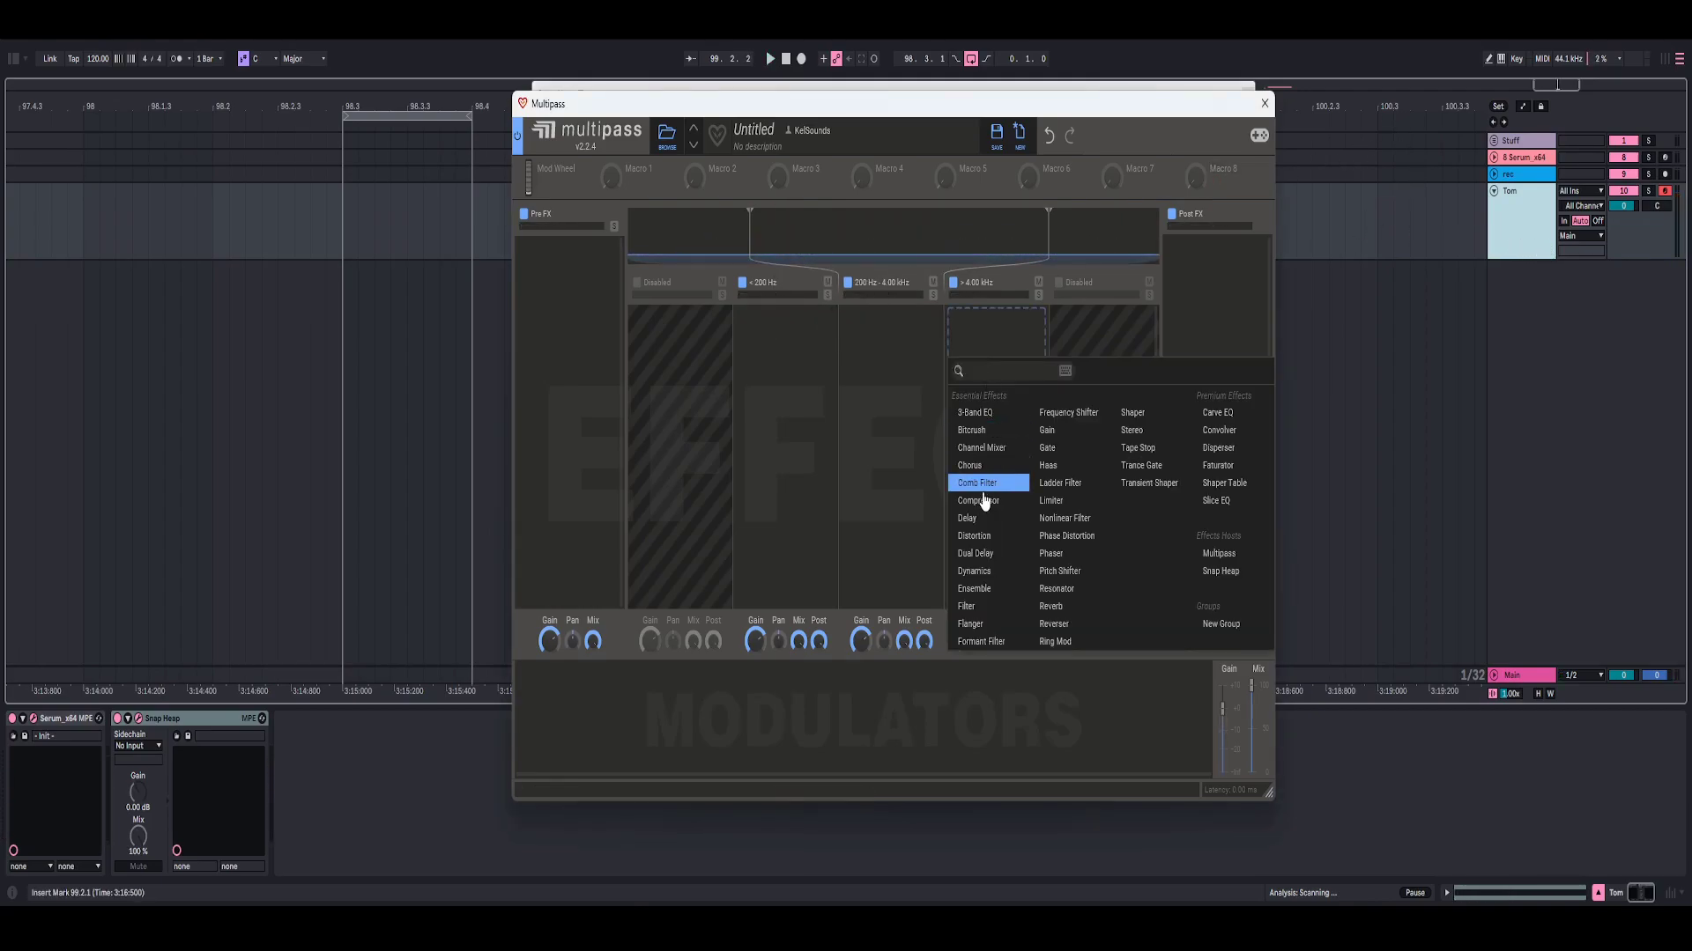
click(976, 573)
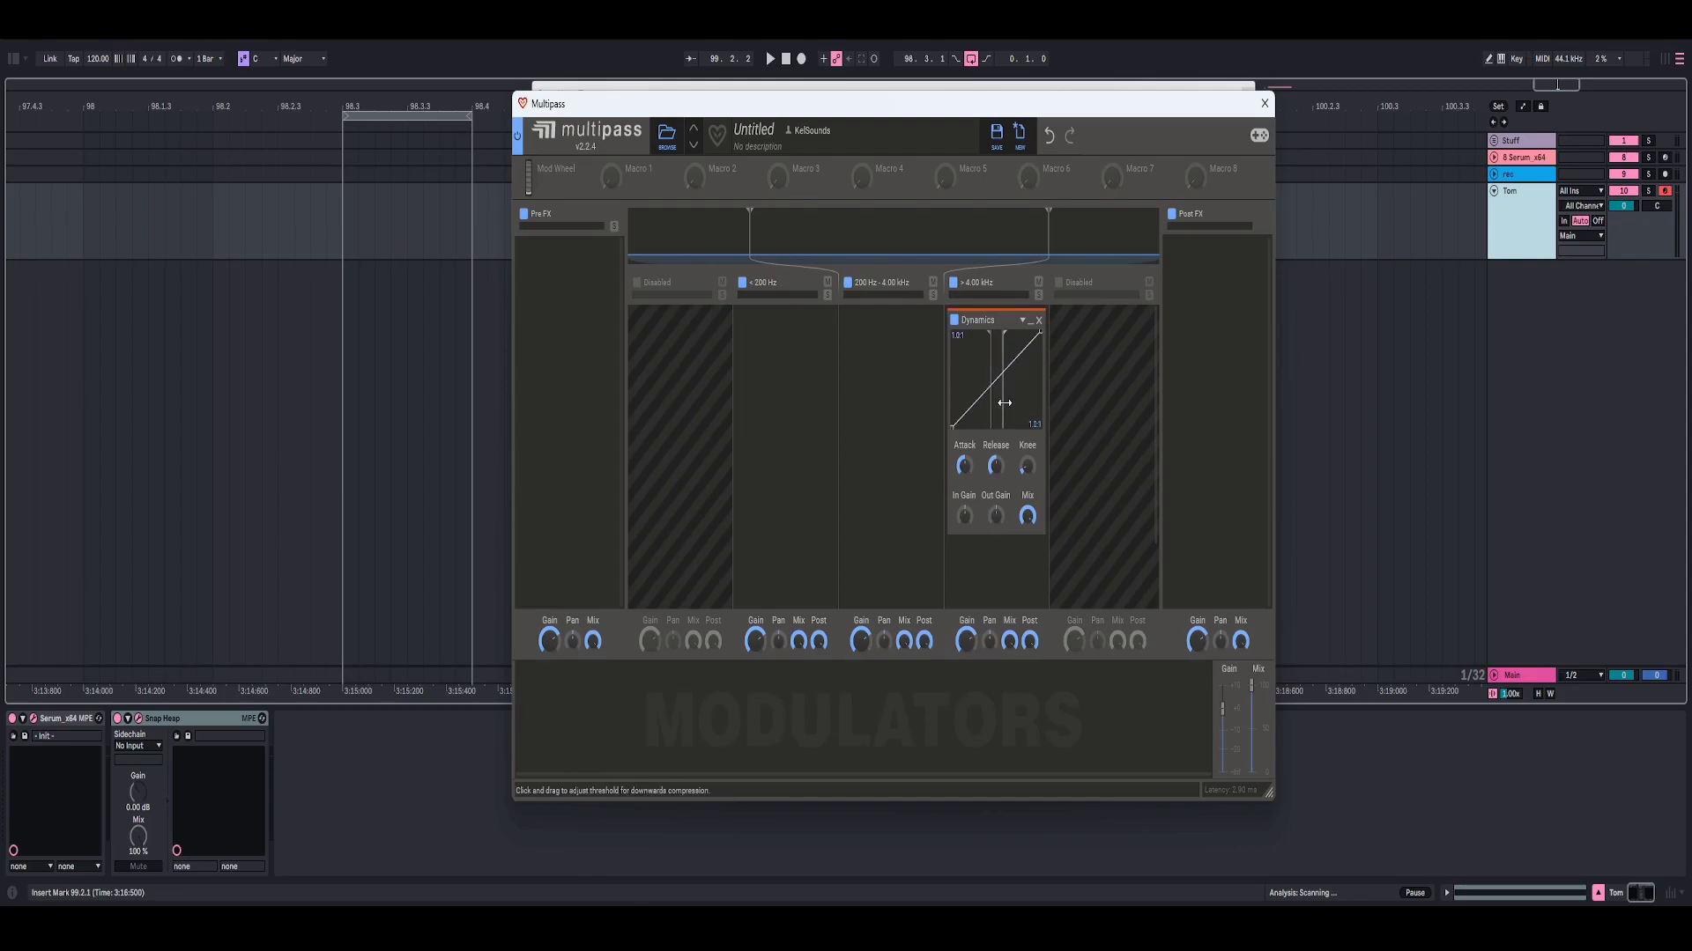
drag(1004, 402, 1027, 404)
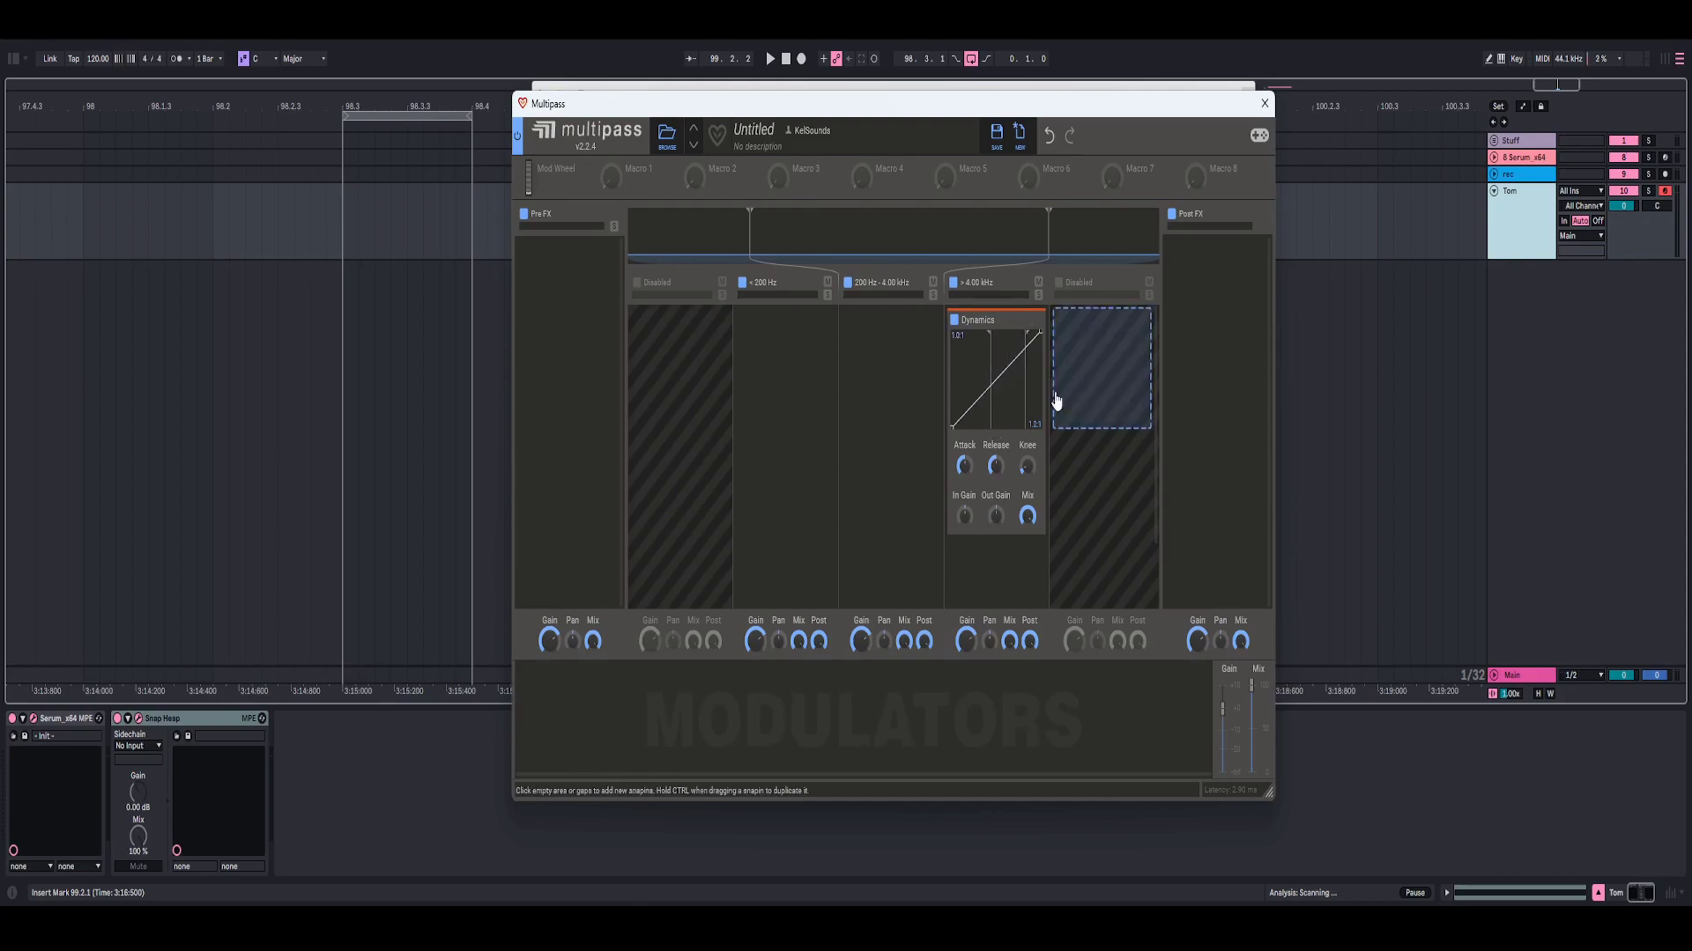
Play the clip and set the high-band Dynamics' low threshold to -22 dB
key(space)
drag(997, 416, 999, 384)
key(space)
right_click(1001, 419)
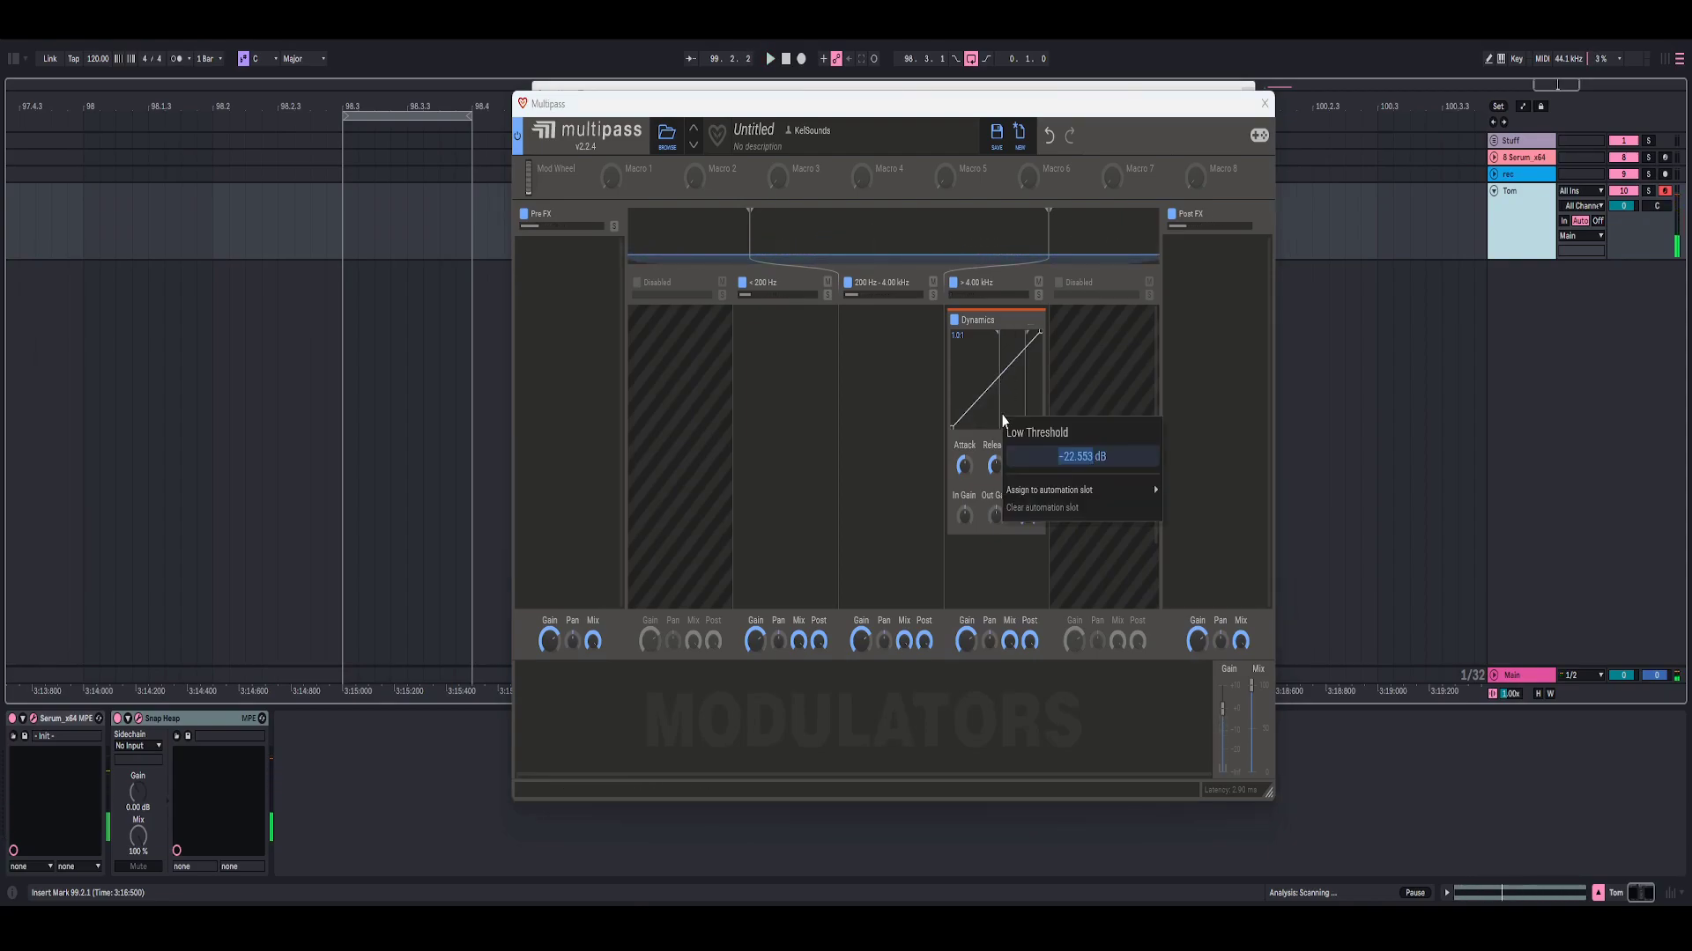
text(-22)
key(Return)
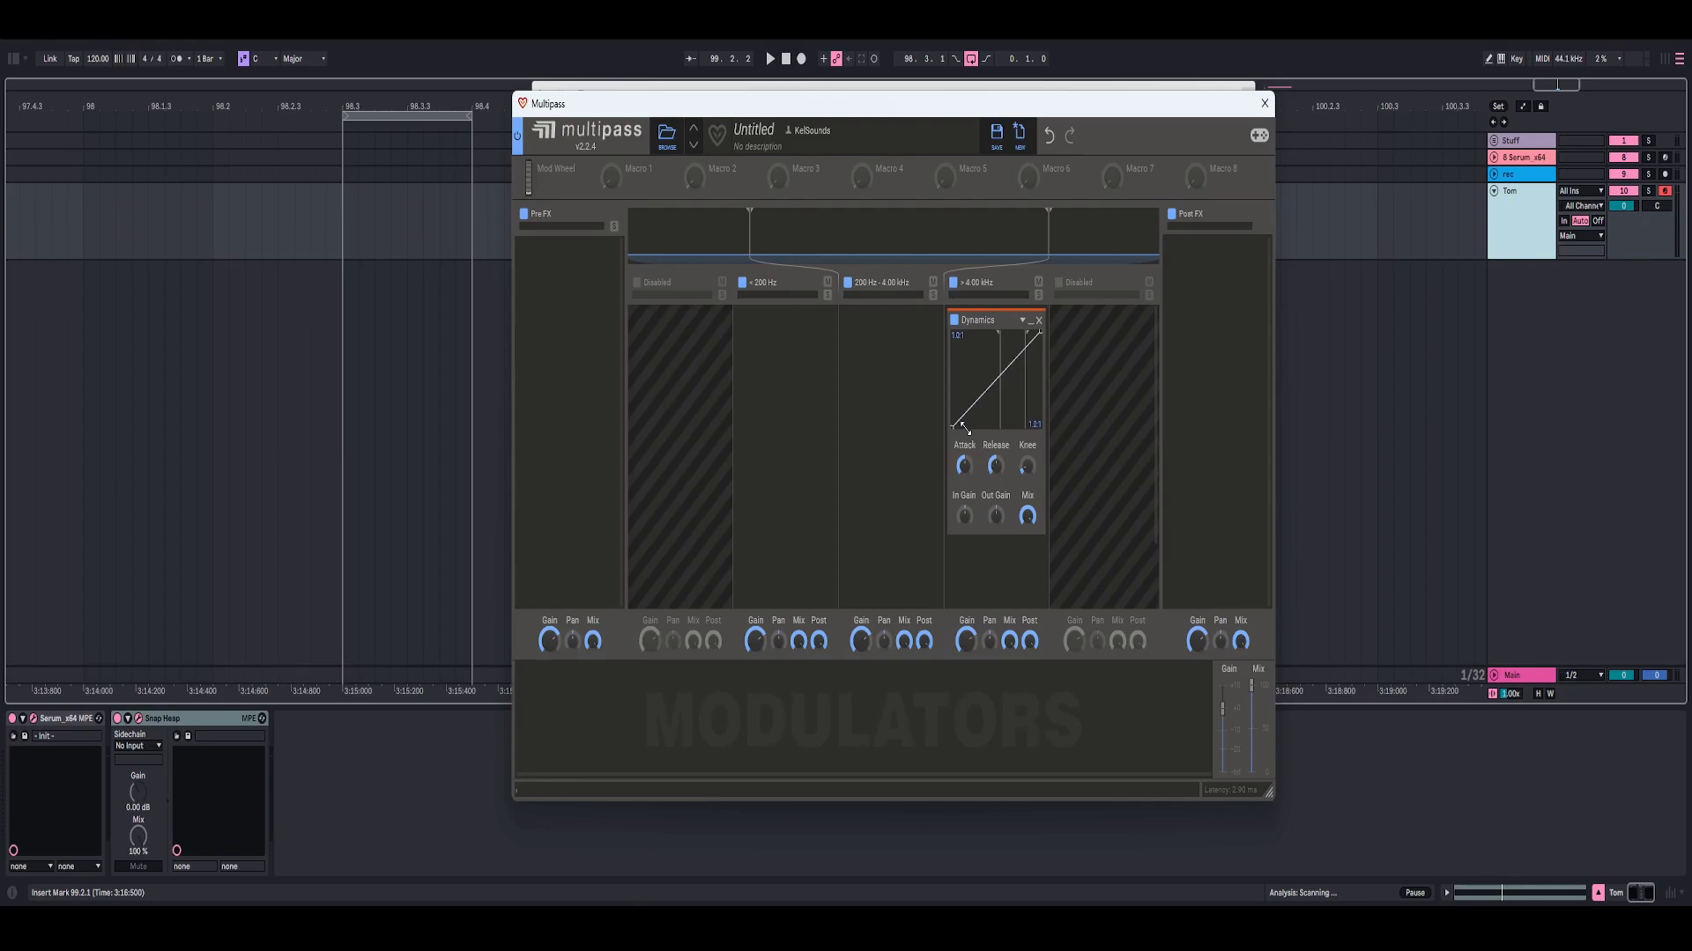
Set the high-band Dynamics' low ratio to 2 for upward compression
drag(964, 419, 966, 407)
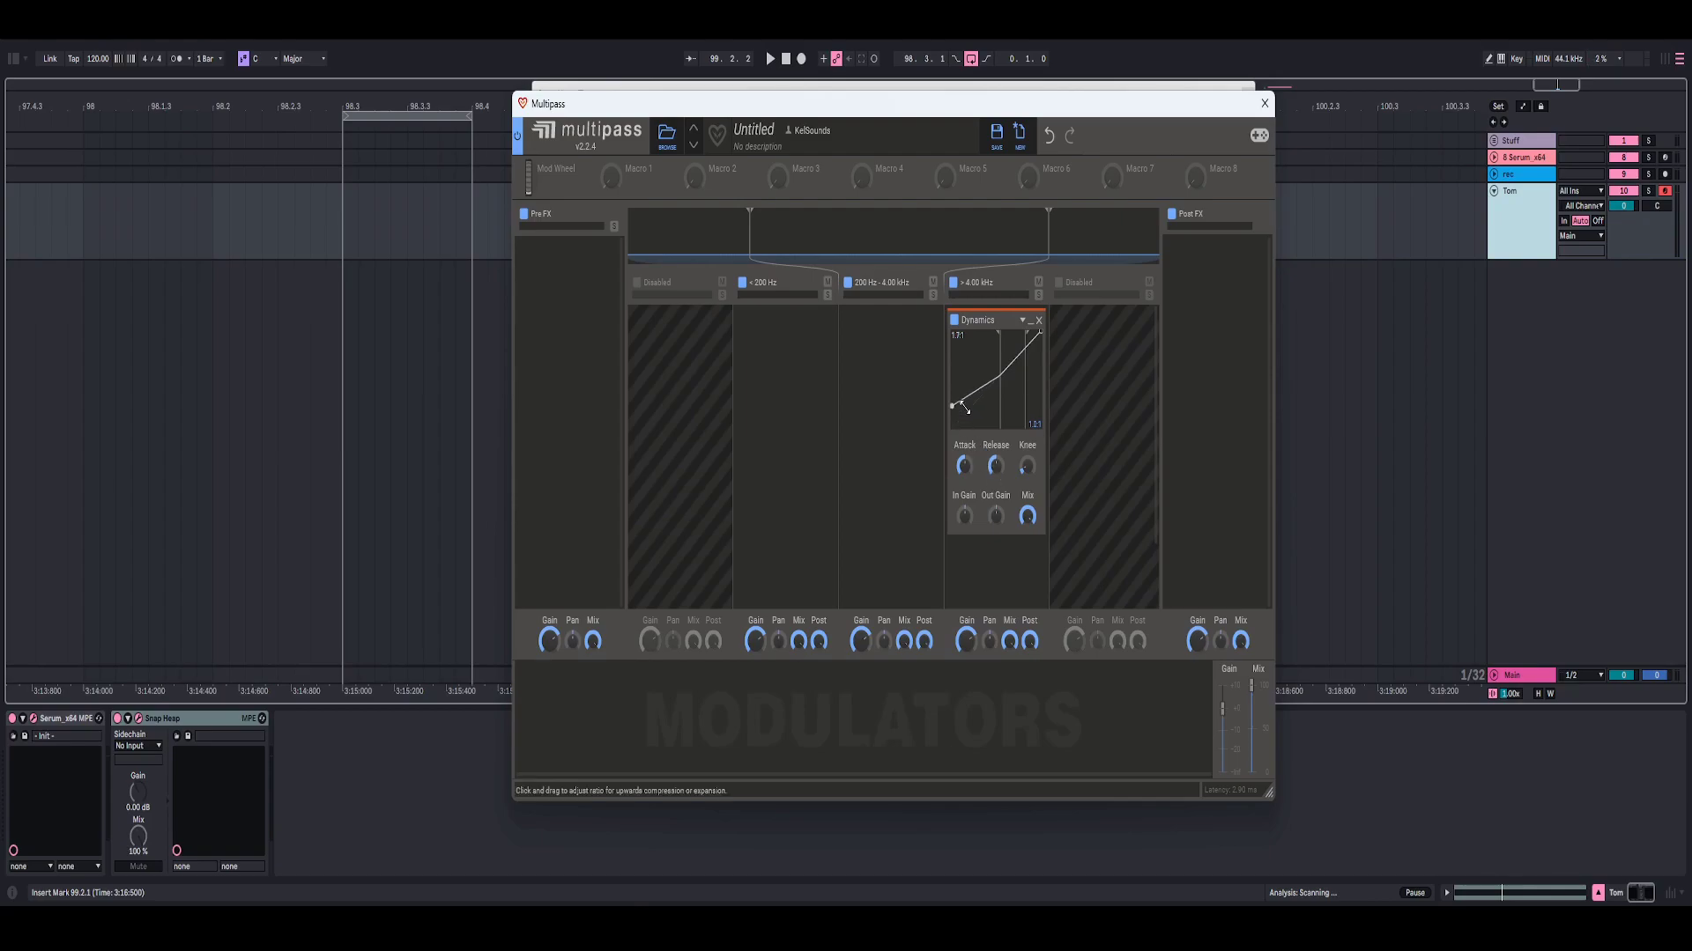
right_click(961, 345)
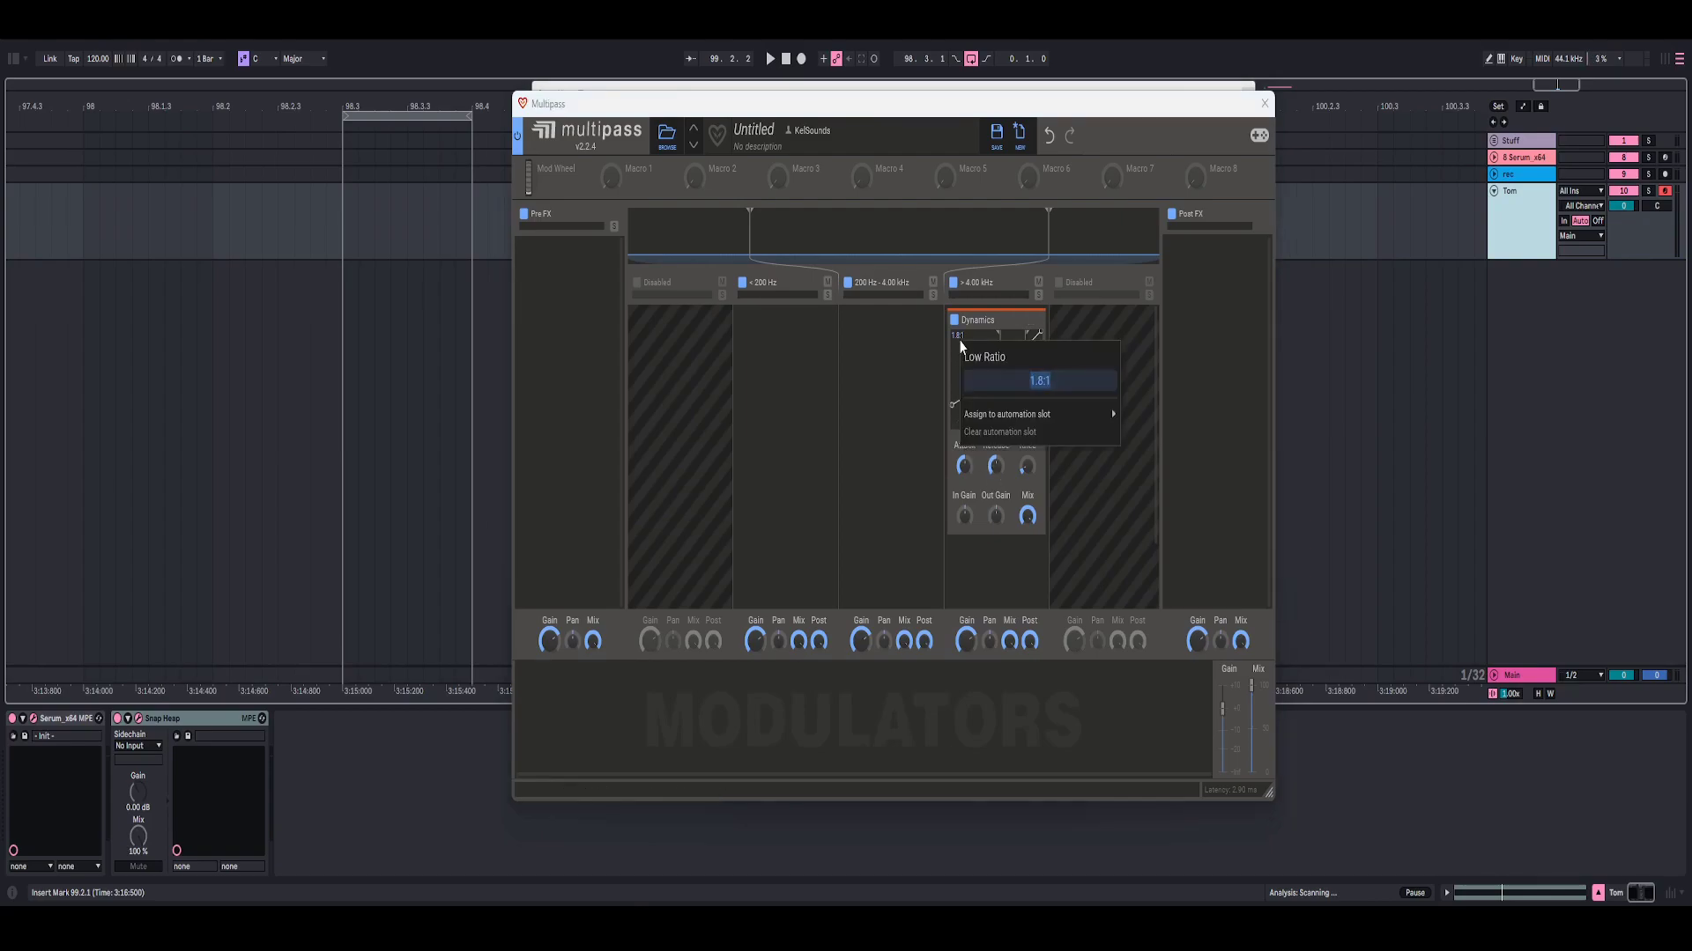
text(2)
key(Return)
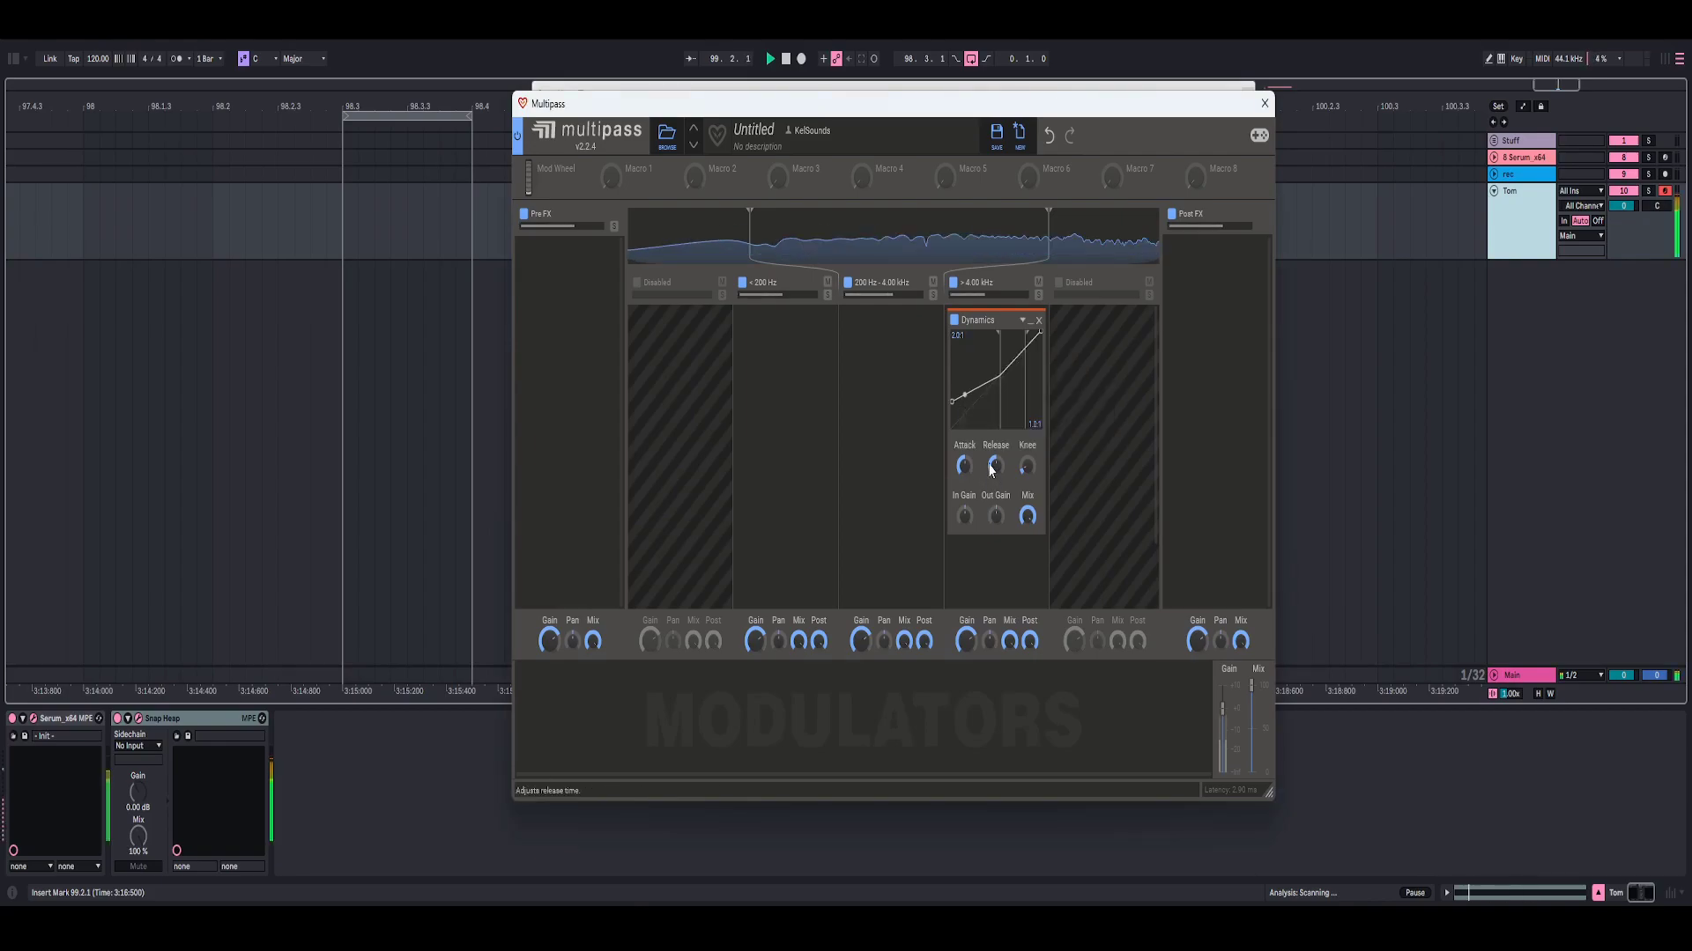
Toggle the high-band Dynamics off and on during playback to compare, and fine-tune its low threshold
click(954, 321)
click(954, 321)
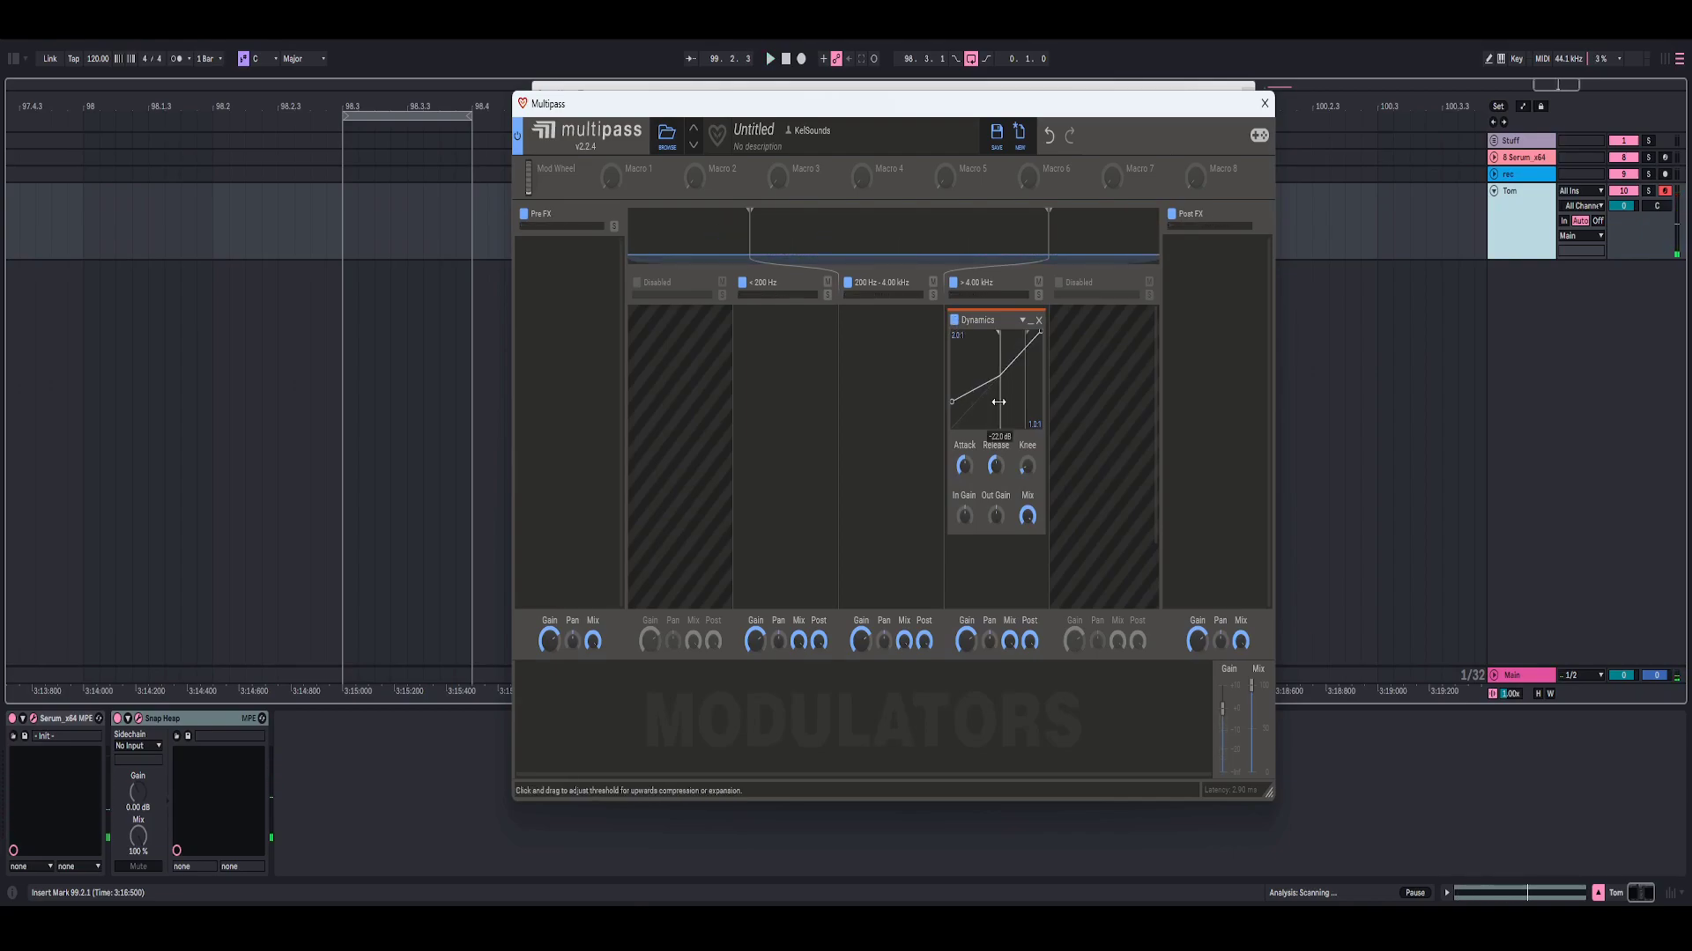
drag(999, 401, 1000, 401)
key(space)
Add a Dynamics effect to the 200 Hz to 4 kHz band and lower its low threshold
click(909, 368)
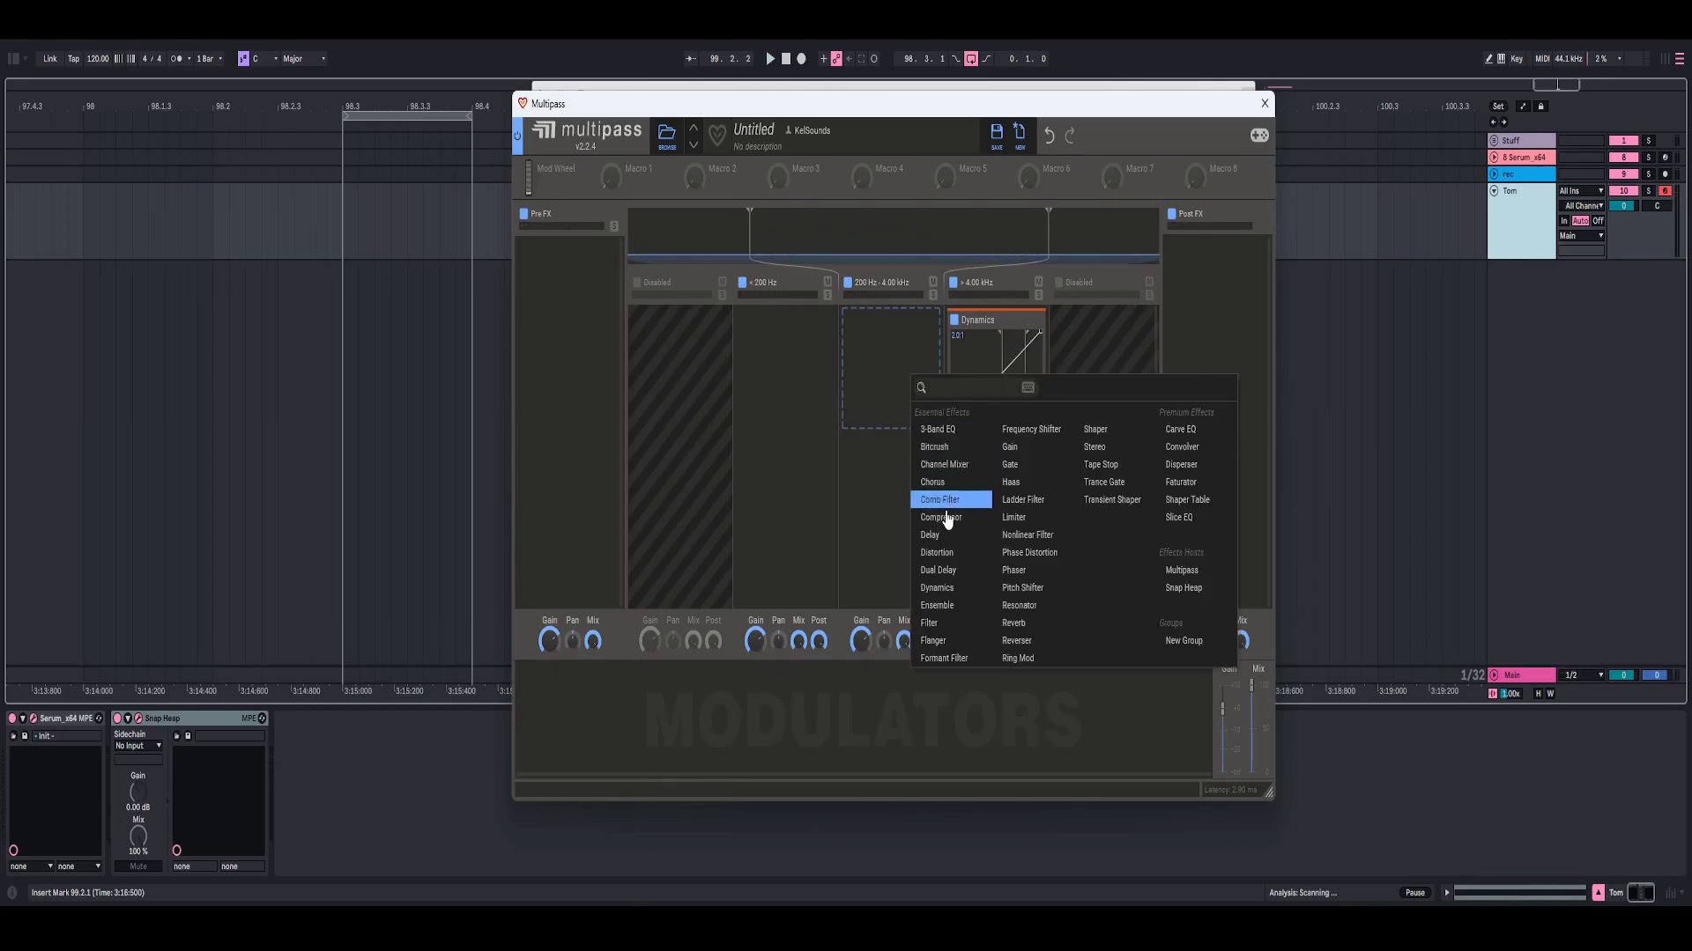
click(943, 592)
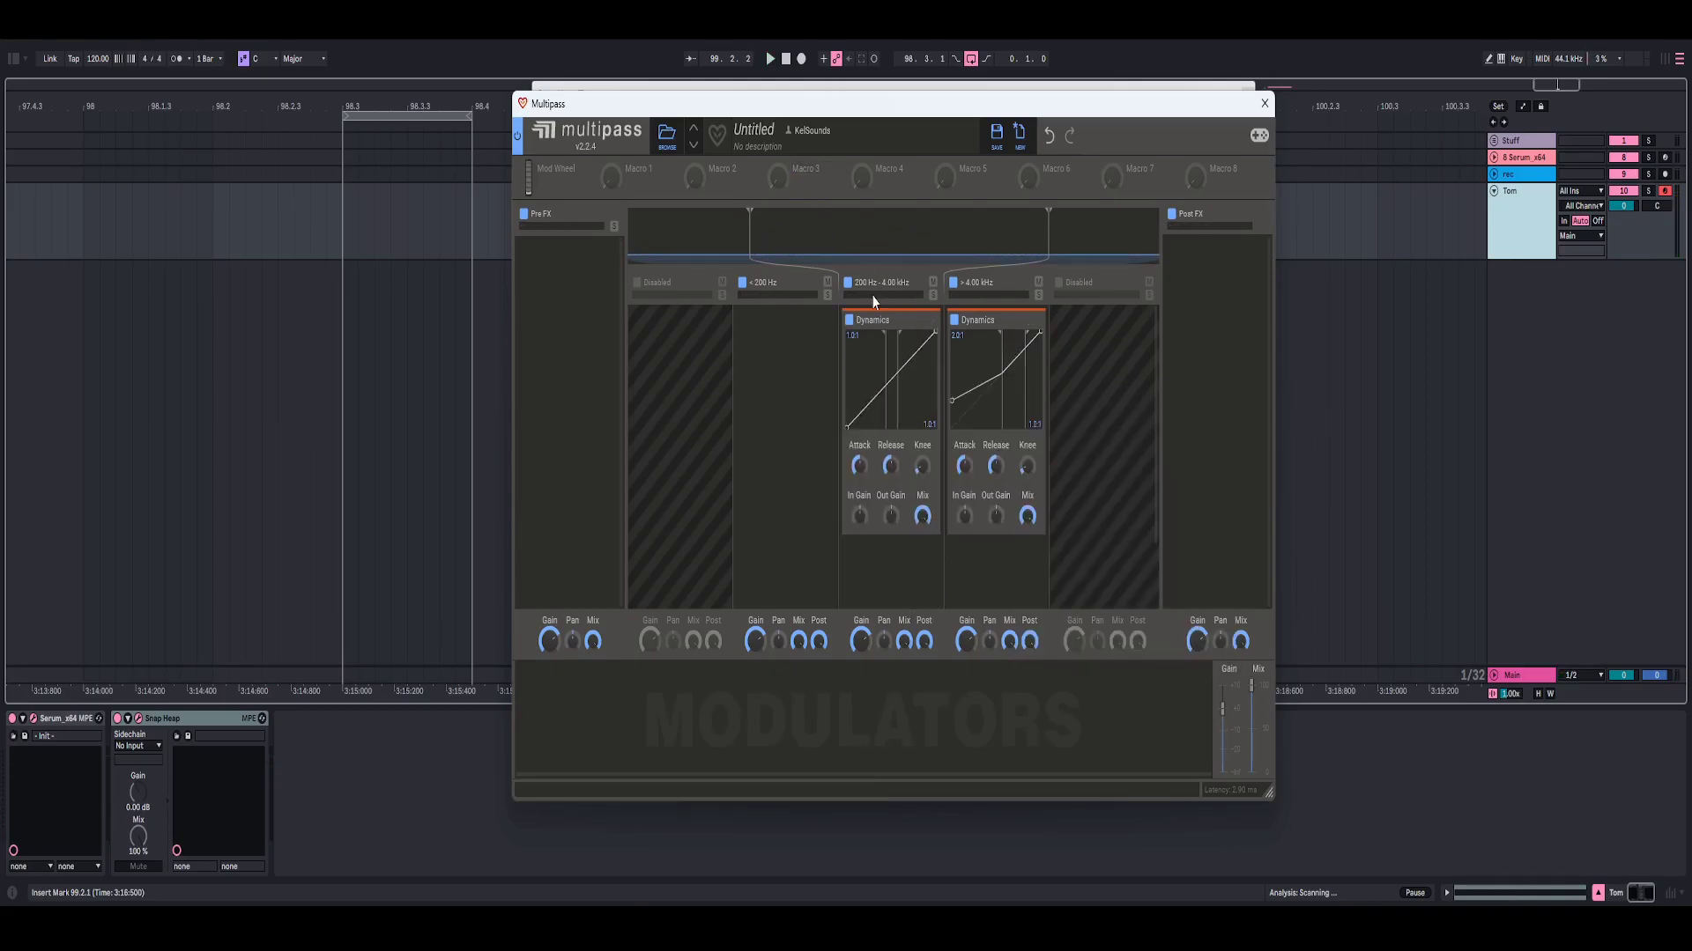
mouse_move(885, 388)
mouse_down()
mouse_move(838, 393)
mouse_move(862, 393)
mouse_up()
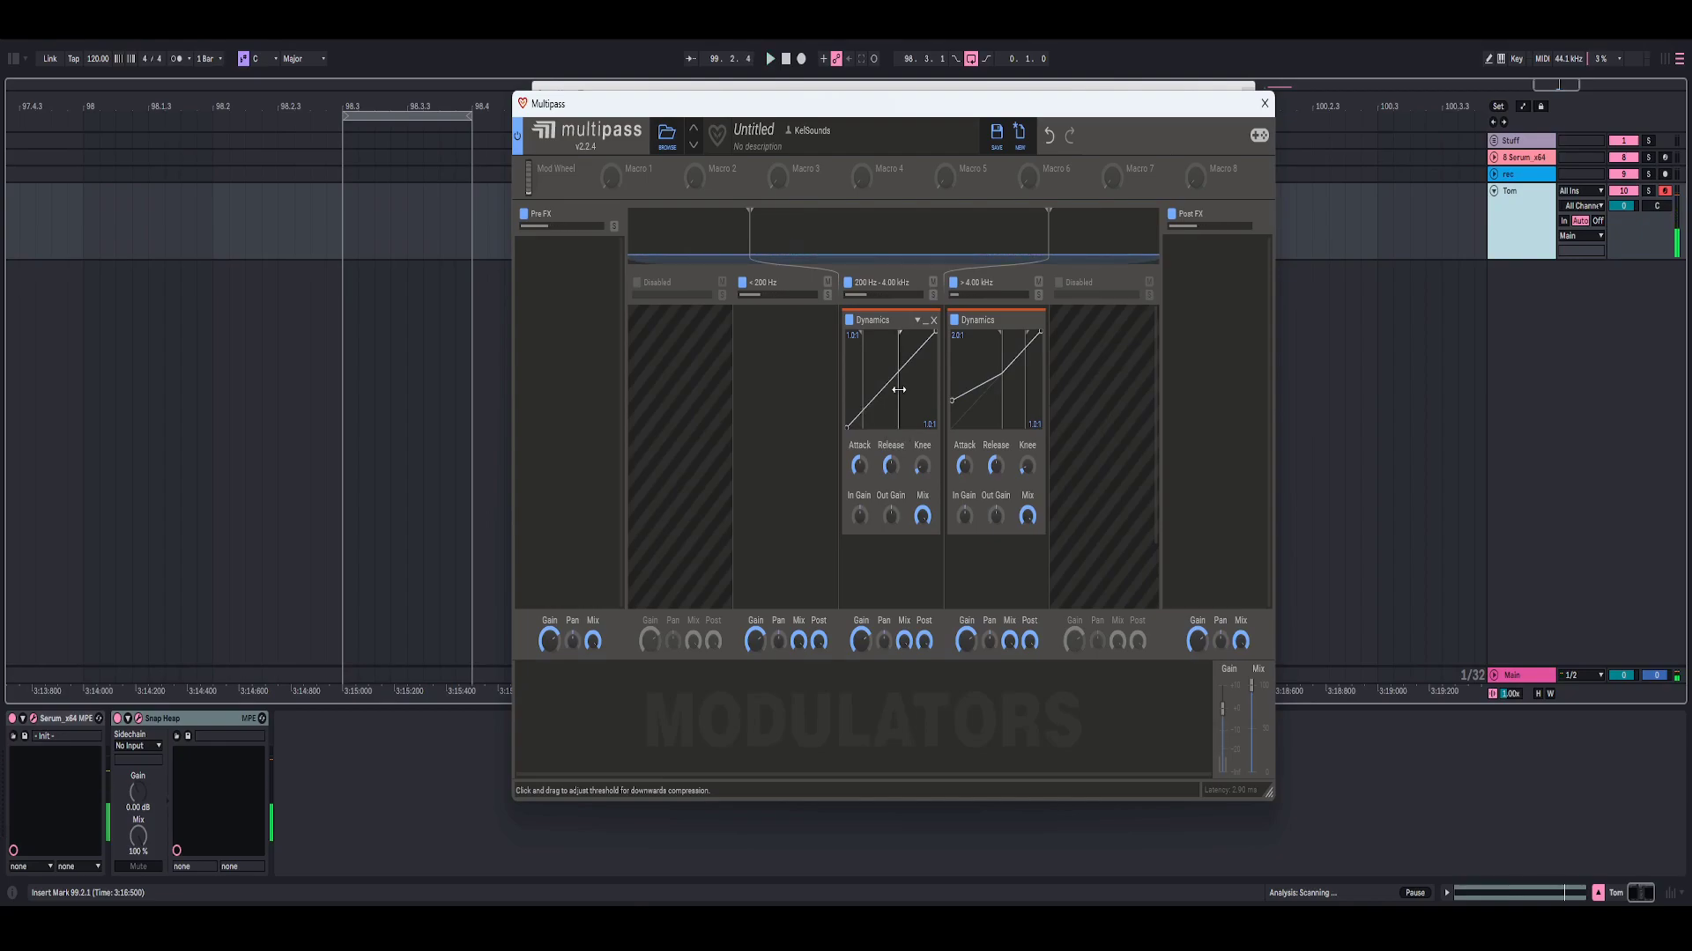
Edit the mid-band Dynamics' high threshold value and set its high ratio to 2
right_click(898, 396)
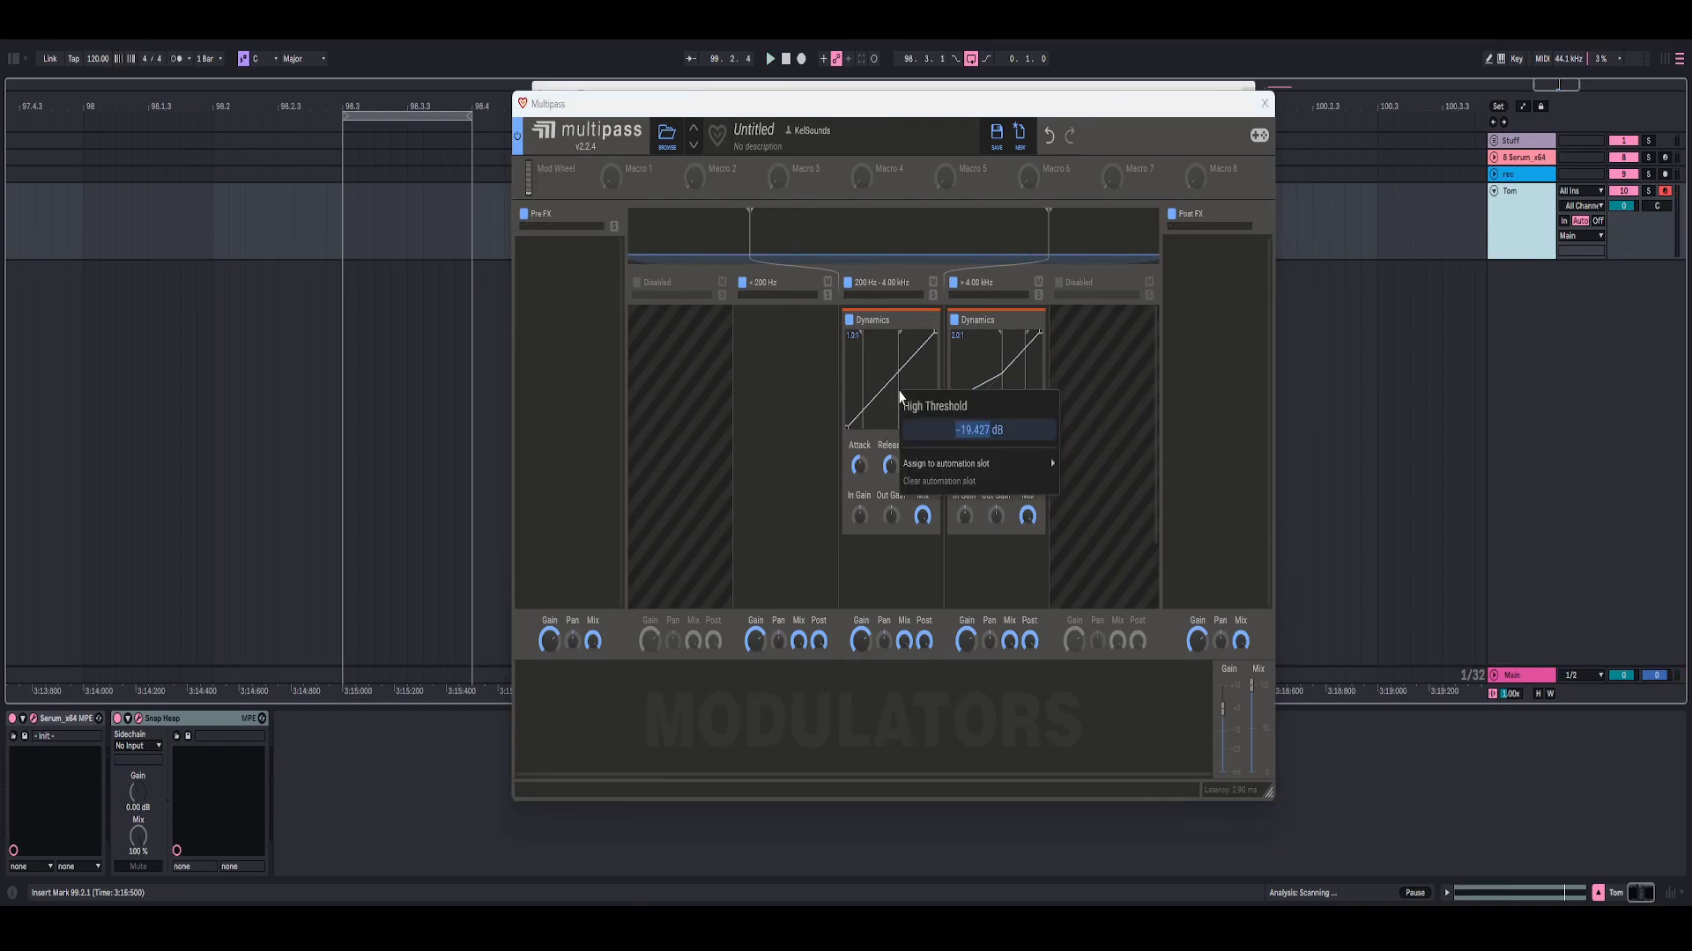
key(BackSpace)
key(Return)
right_click(925, 350)
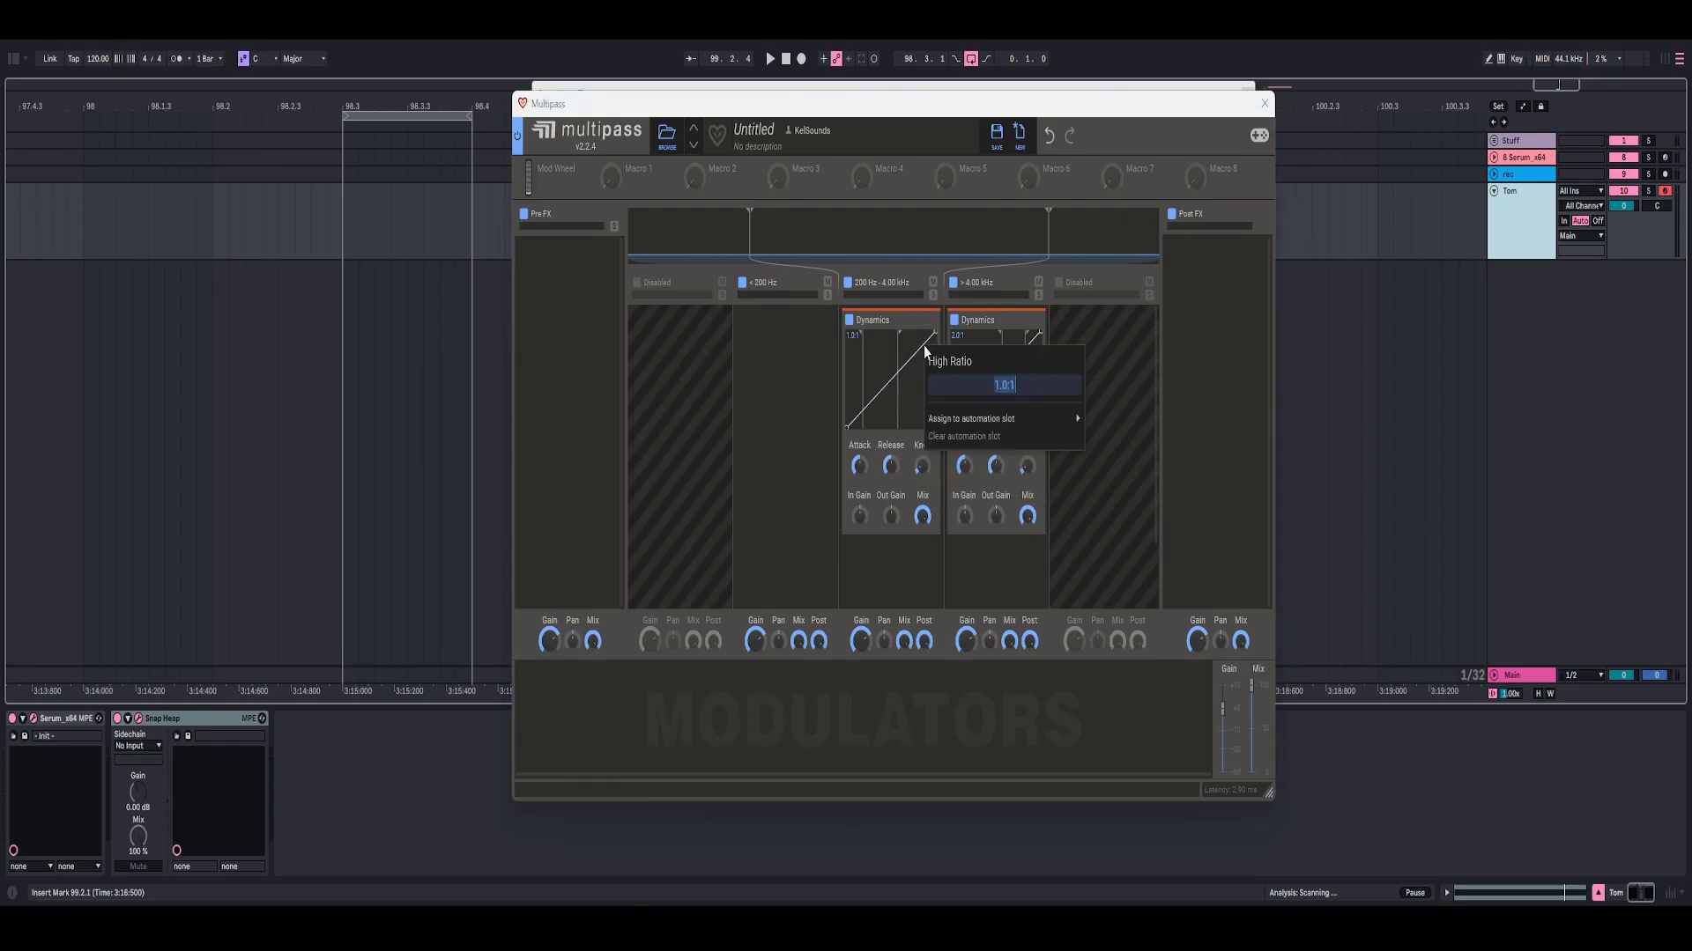
text(2)
key(Return)
Play the clip and toggle the mid-band Dynamics off and on to compare the sound
key(space)
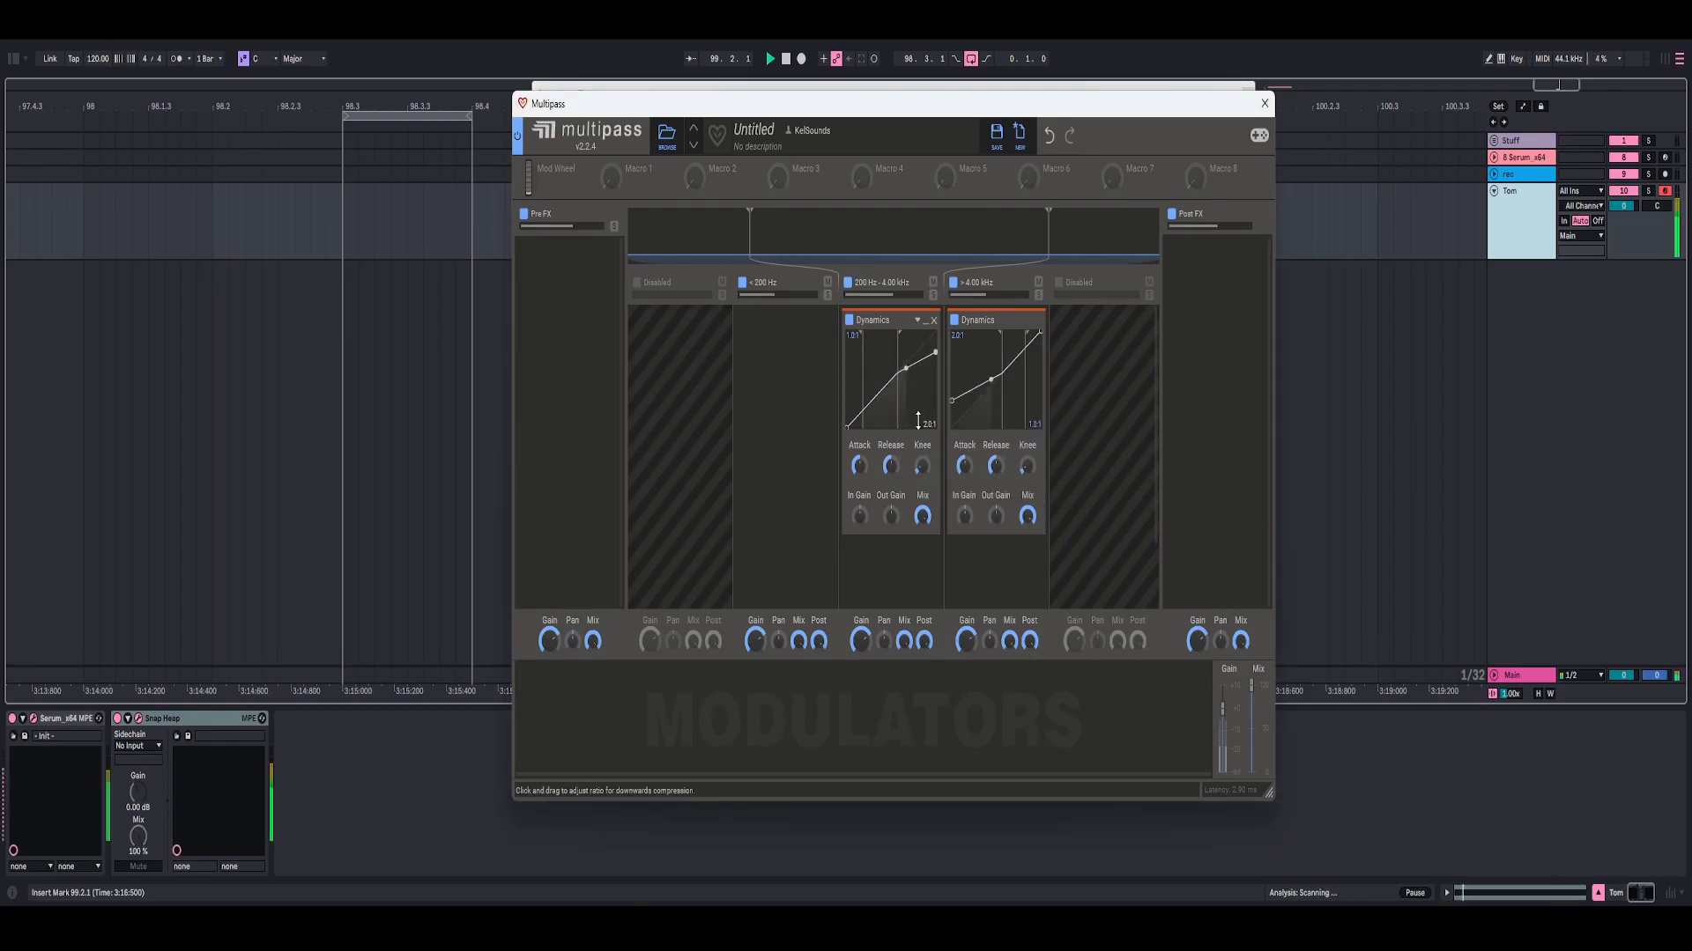
click(850, 321)
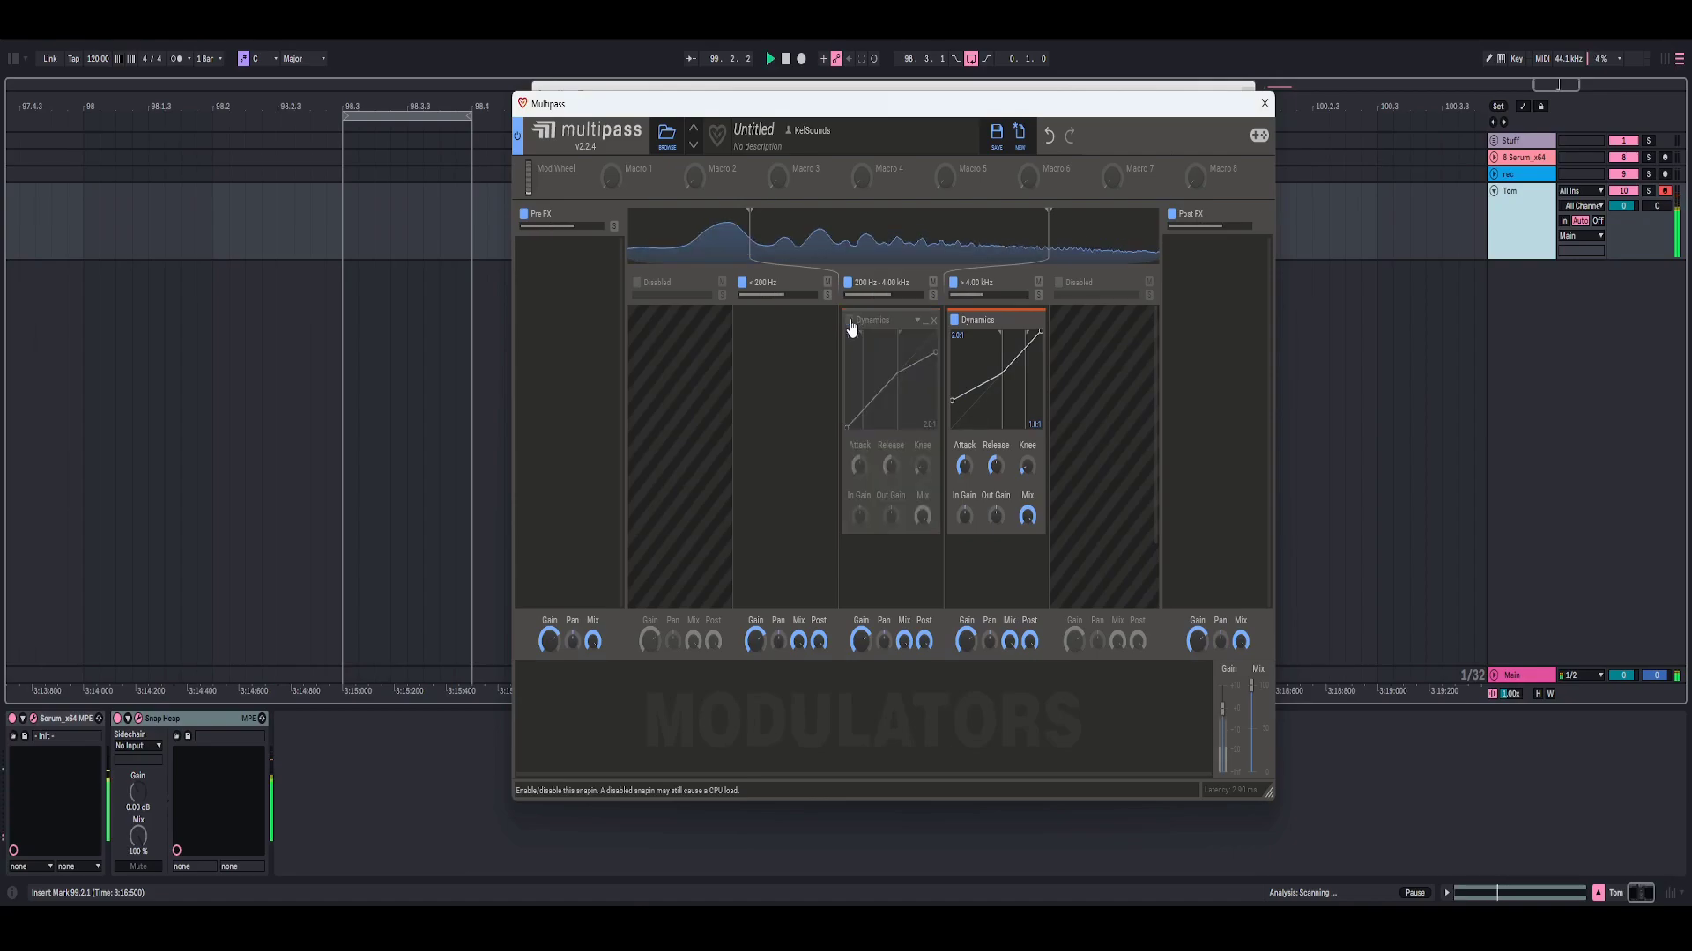
click(850, 323)
Lower the mid-band Dynamics' mix and adjust its release while playing the clip
drag(922, 516, 922, 516)
key(space)
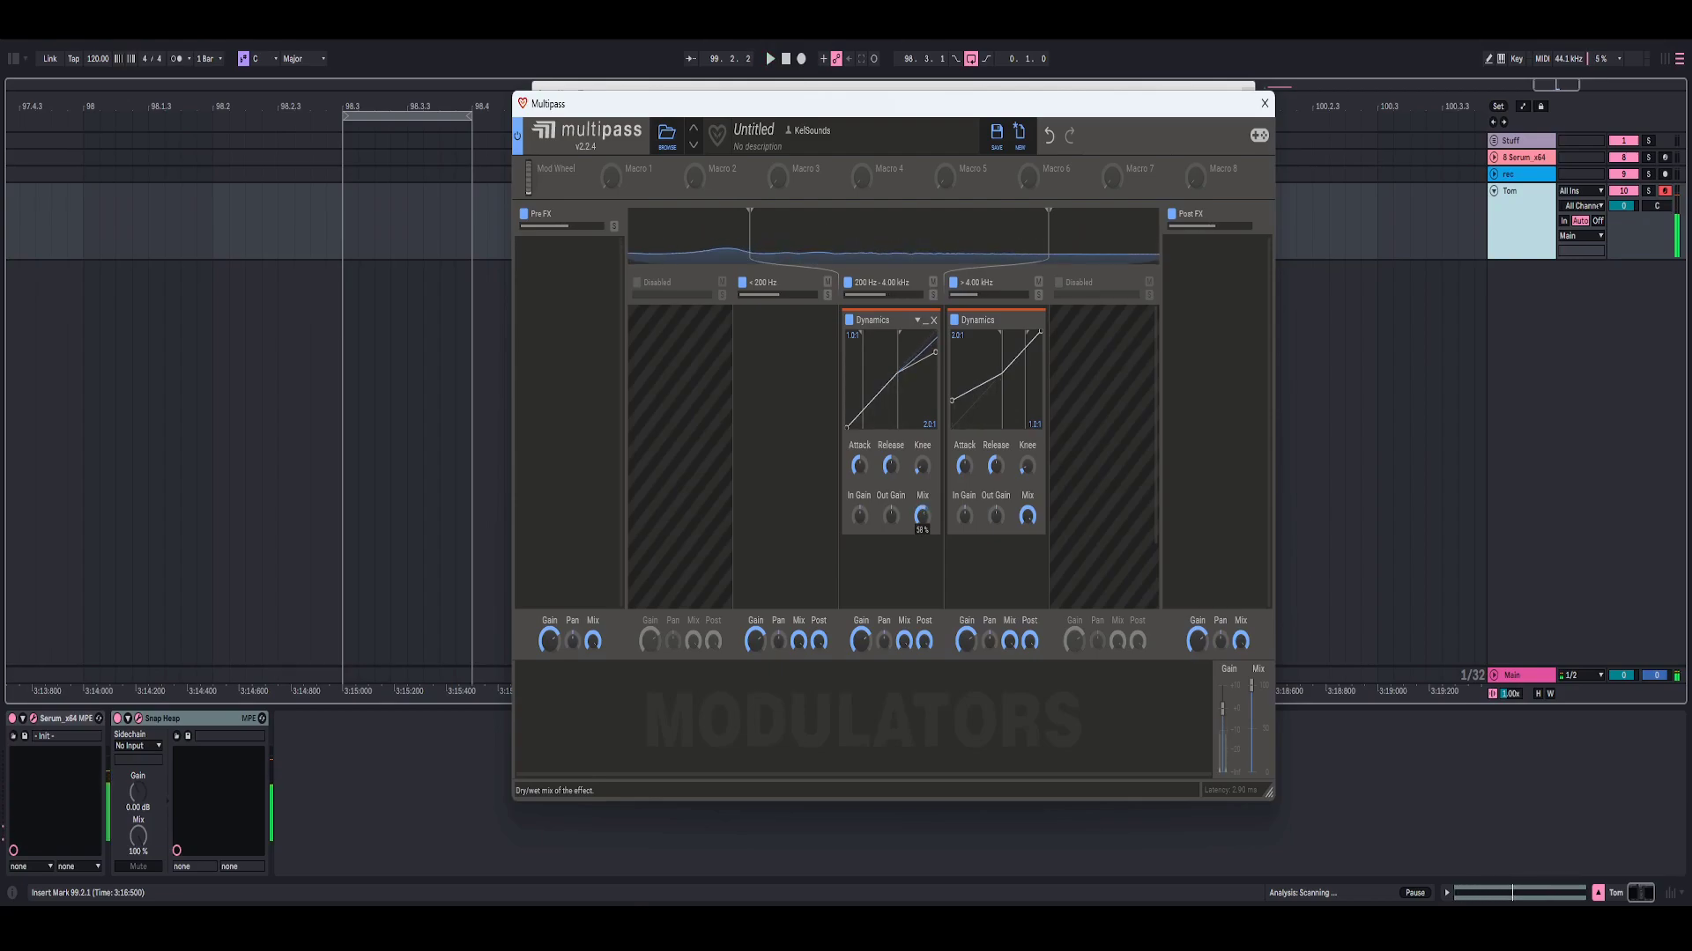
key(space)
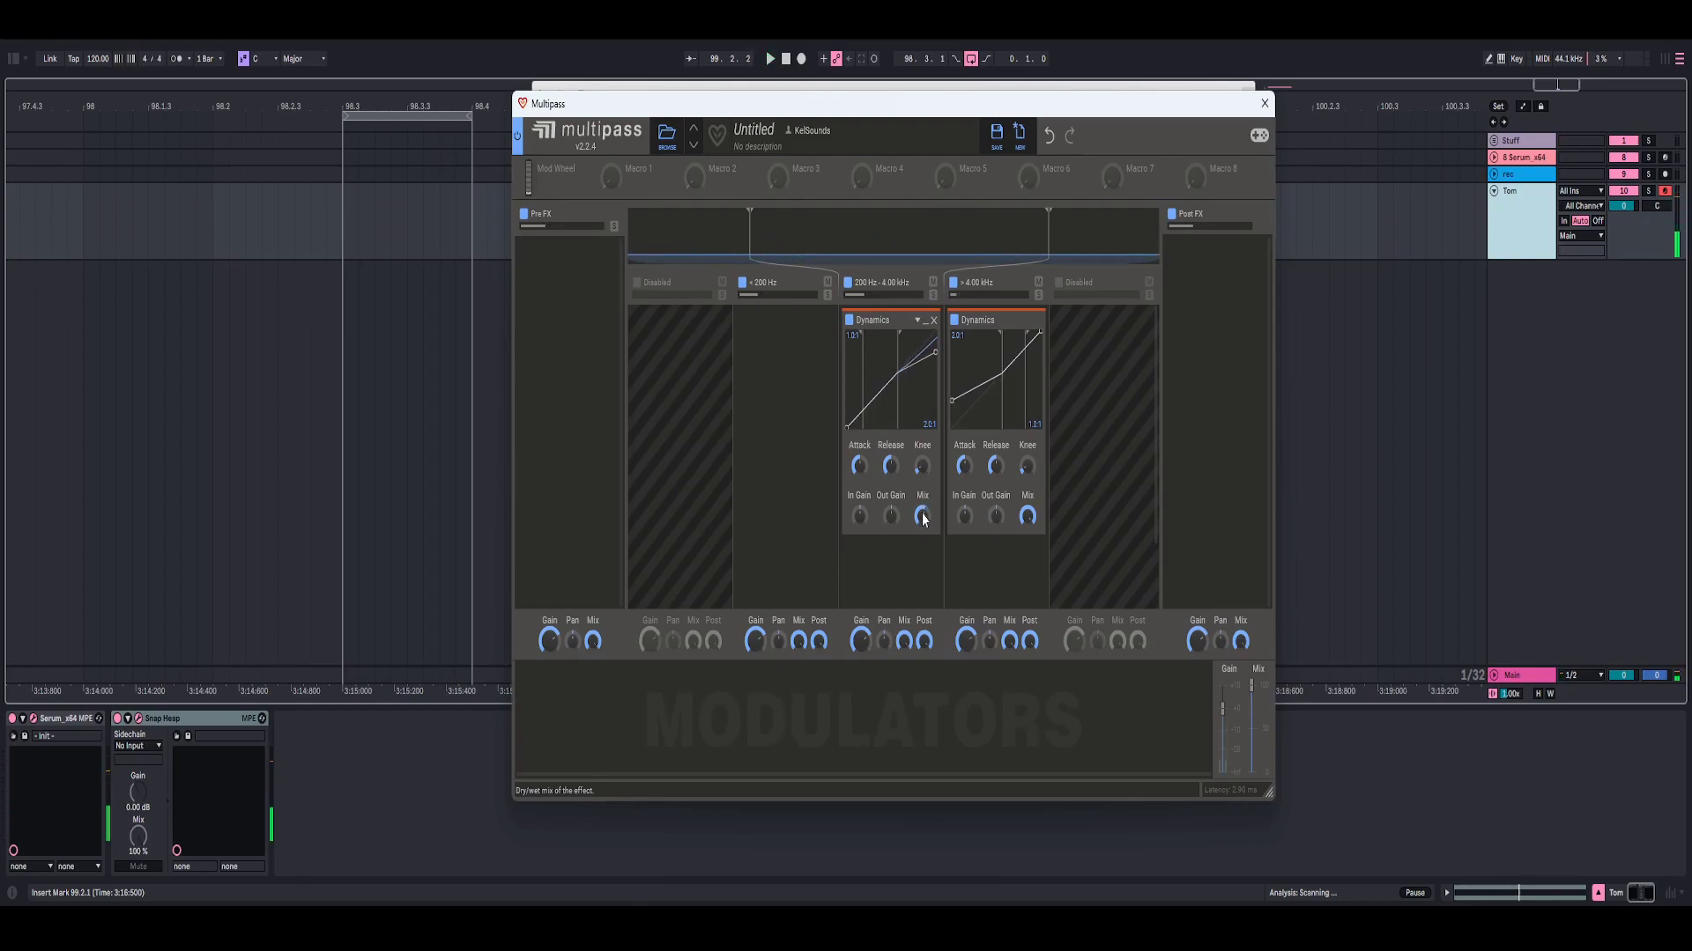
key(space)
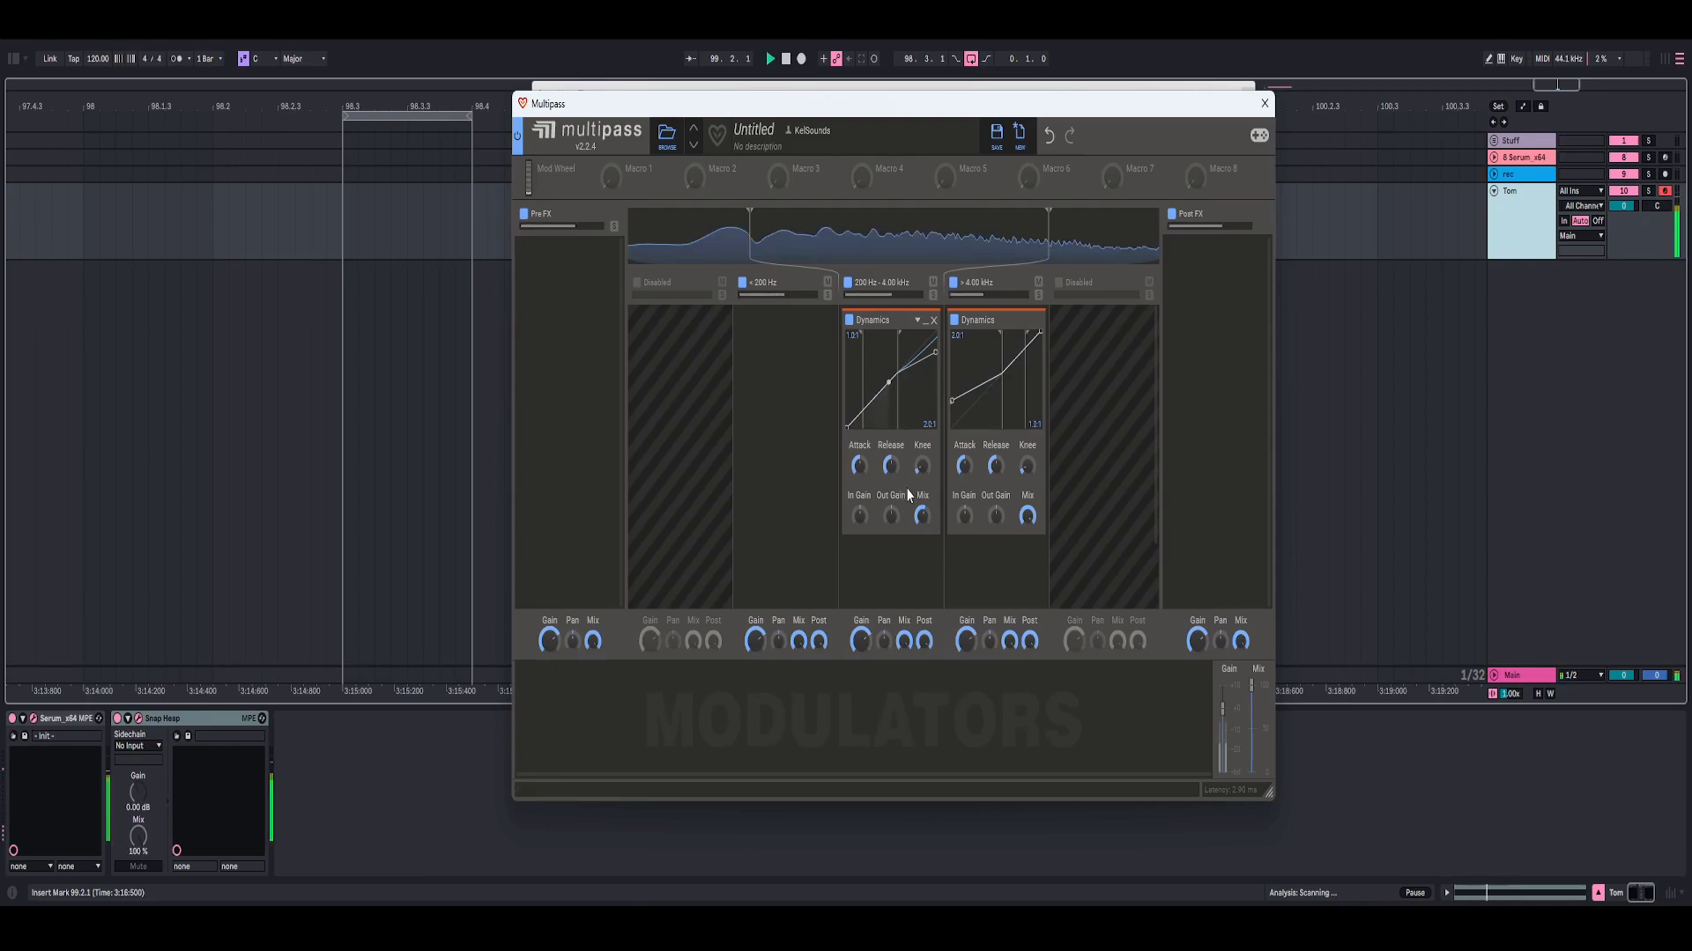
key(space)
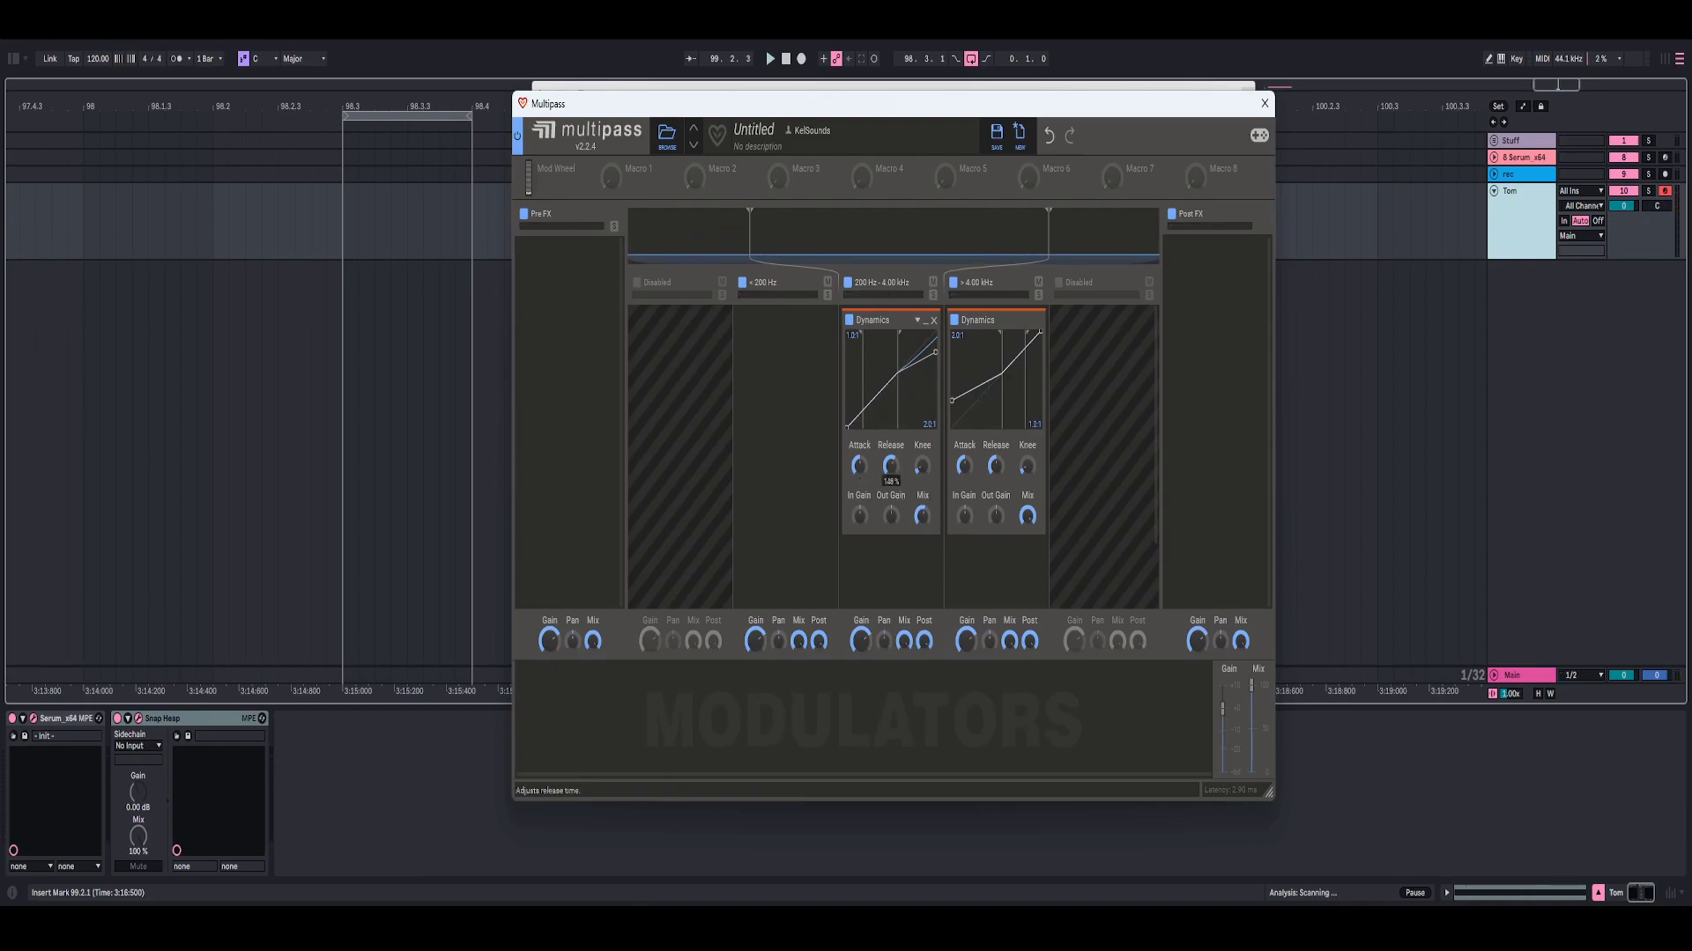
key(space)
Add a Gain effect to Multipass's Post FX lane and set it to 2 dB
click(1222, 319)
click(1057, 361)
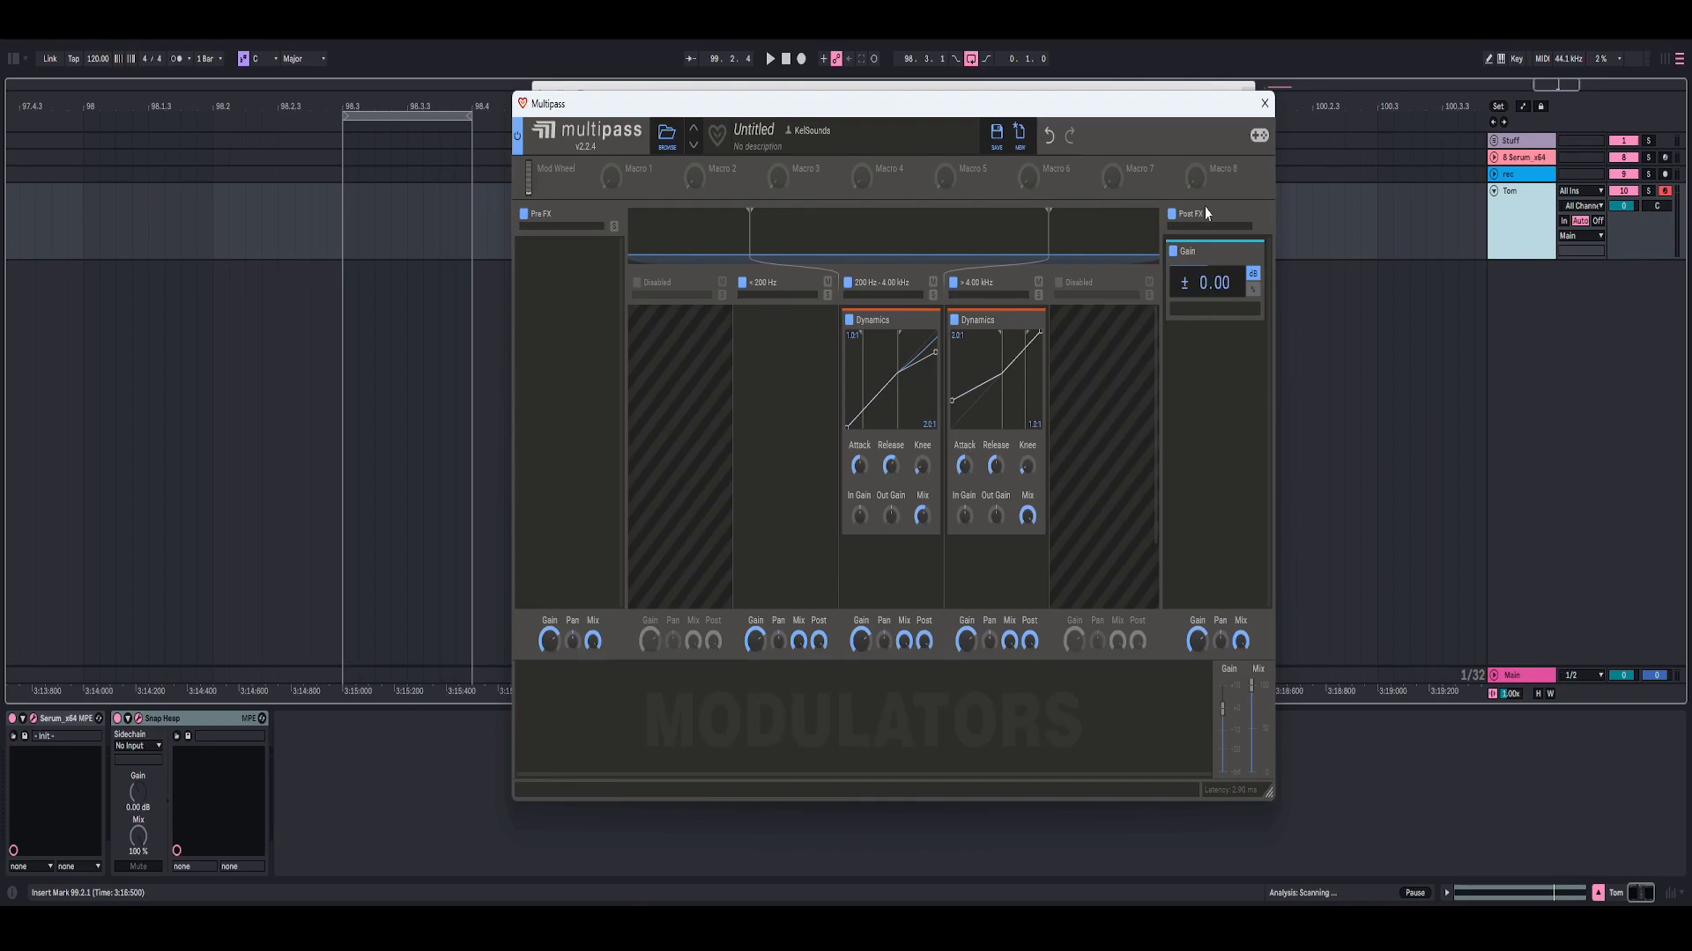
right_click(1204, 288)
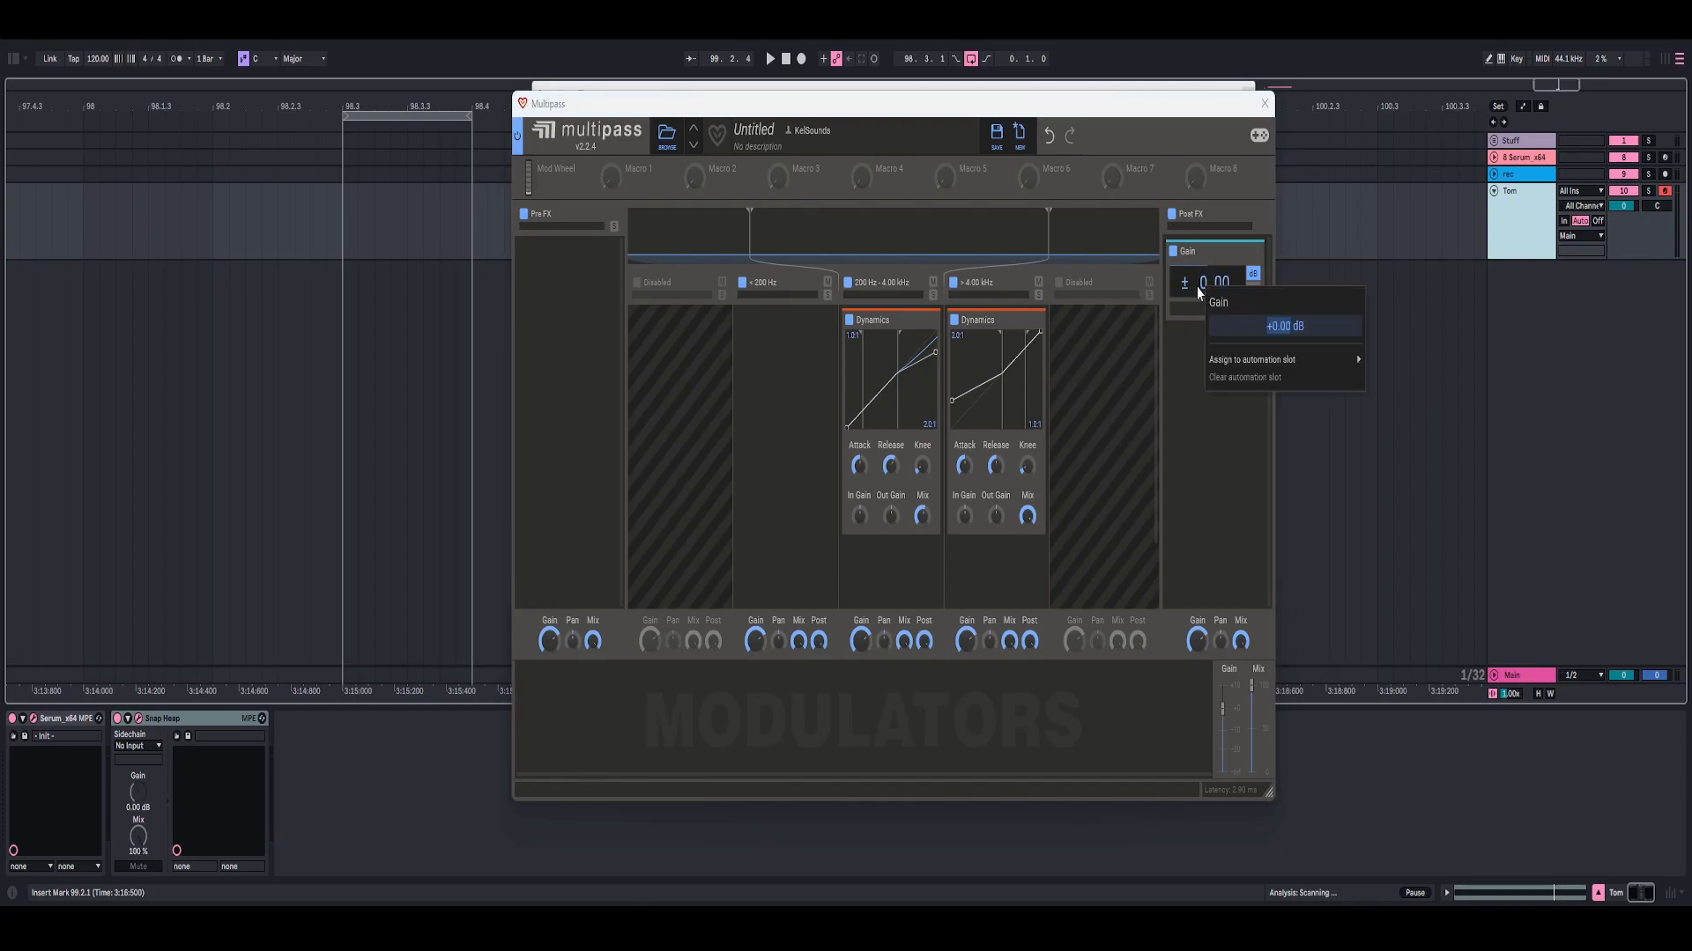
text(2)
key(Return)
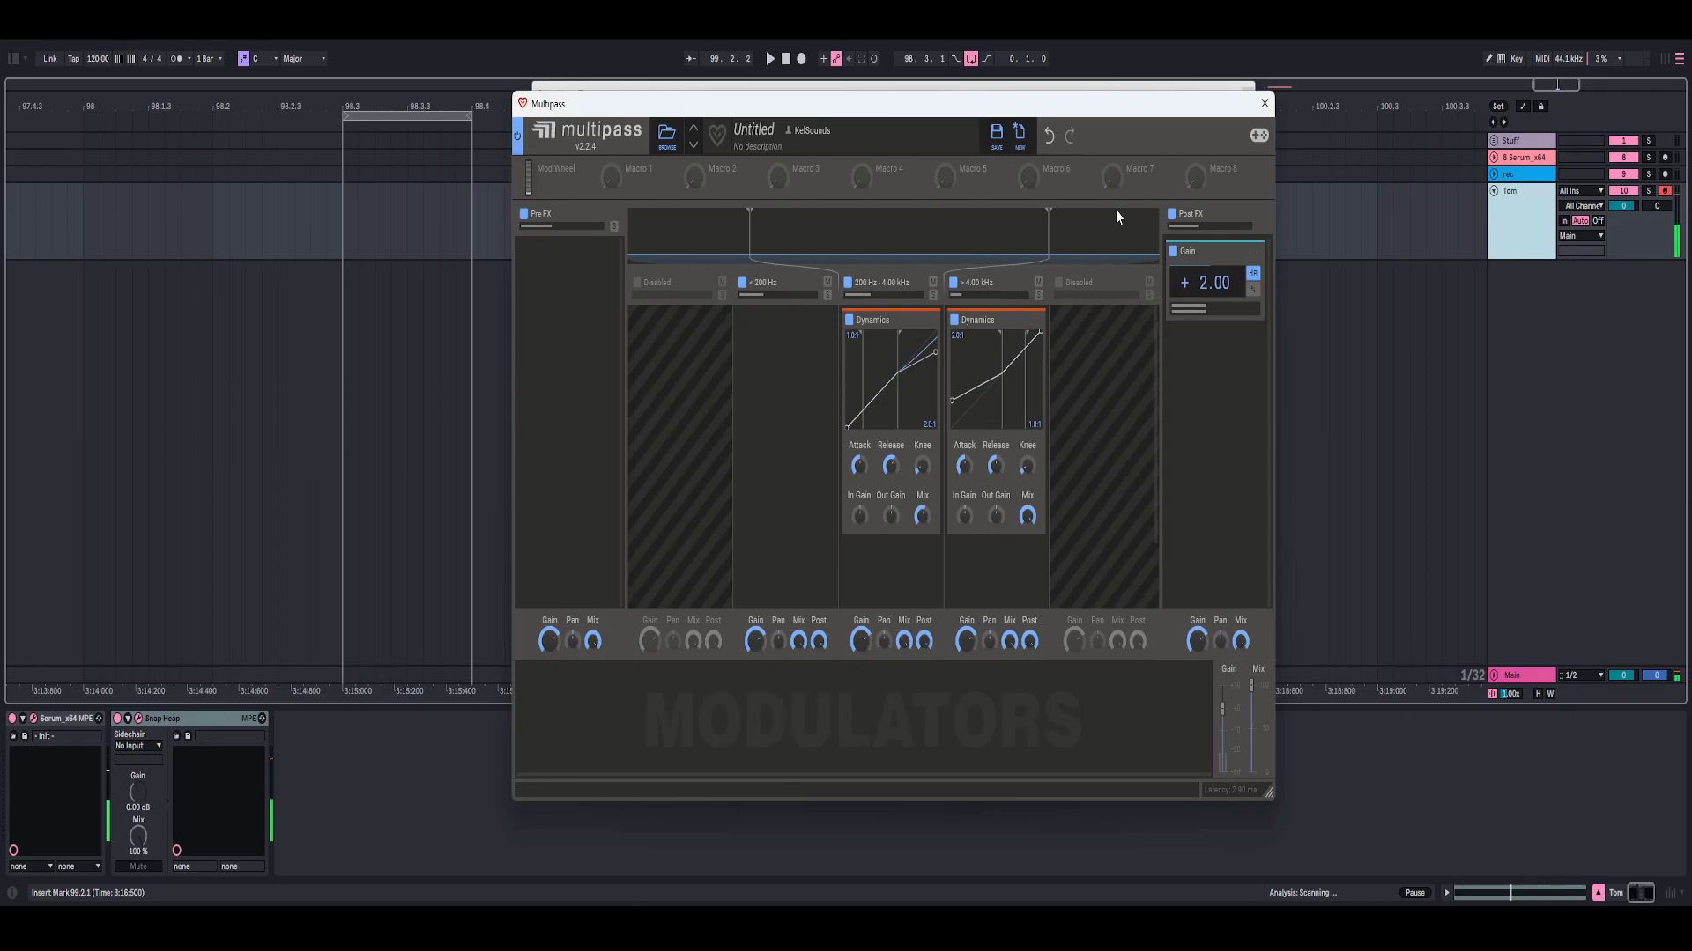
Close the Multipass editor and toggle Multipass off and on to compare the tom during playback
click(1264, 104)
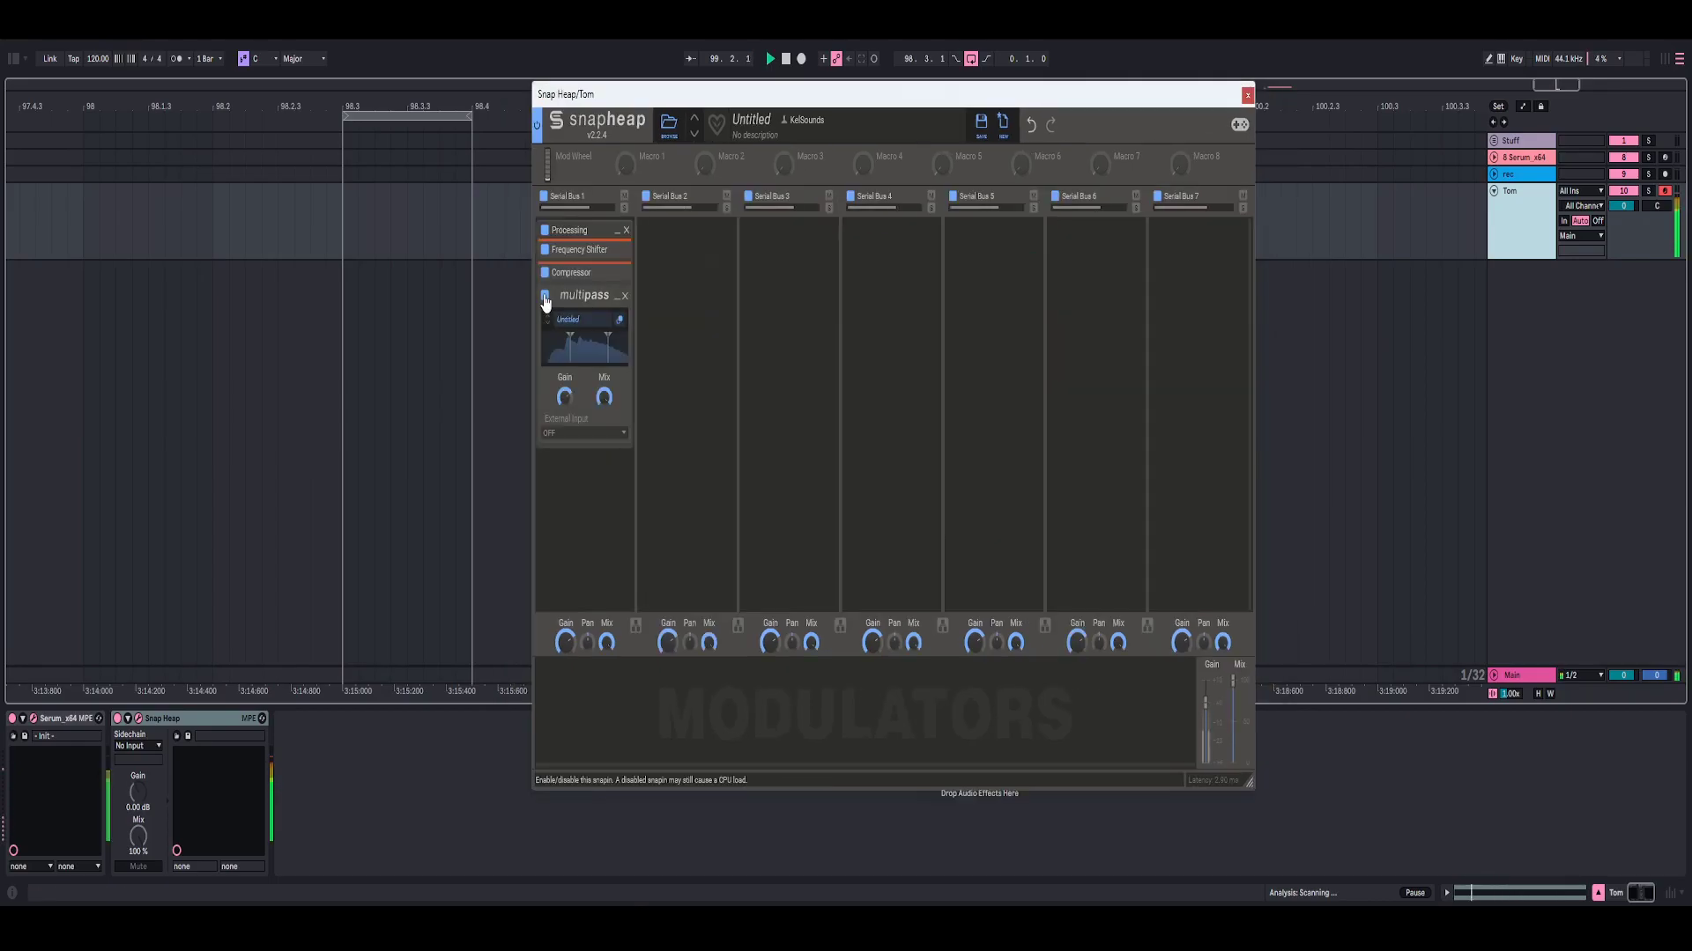
click(545, 296)
click(545, 296)
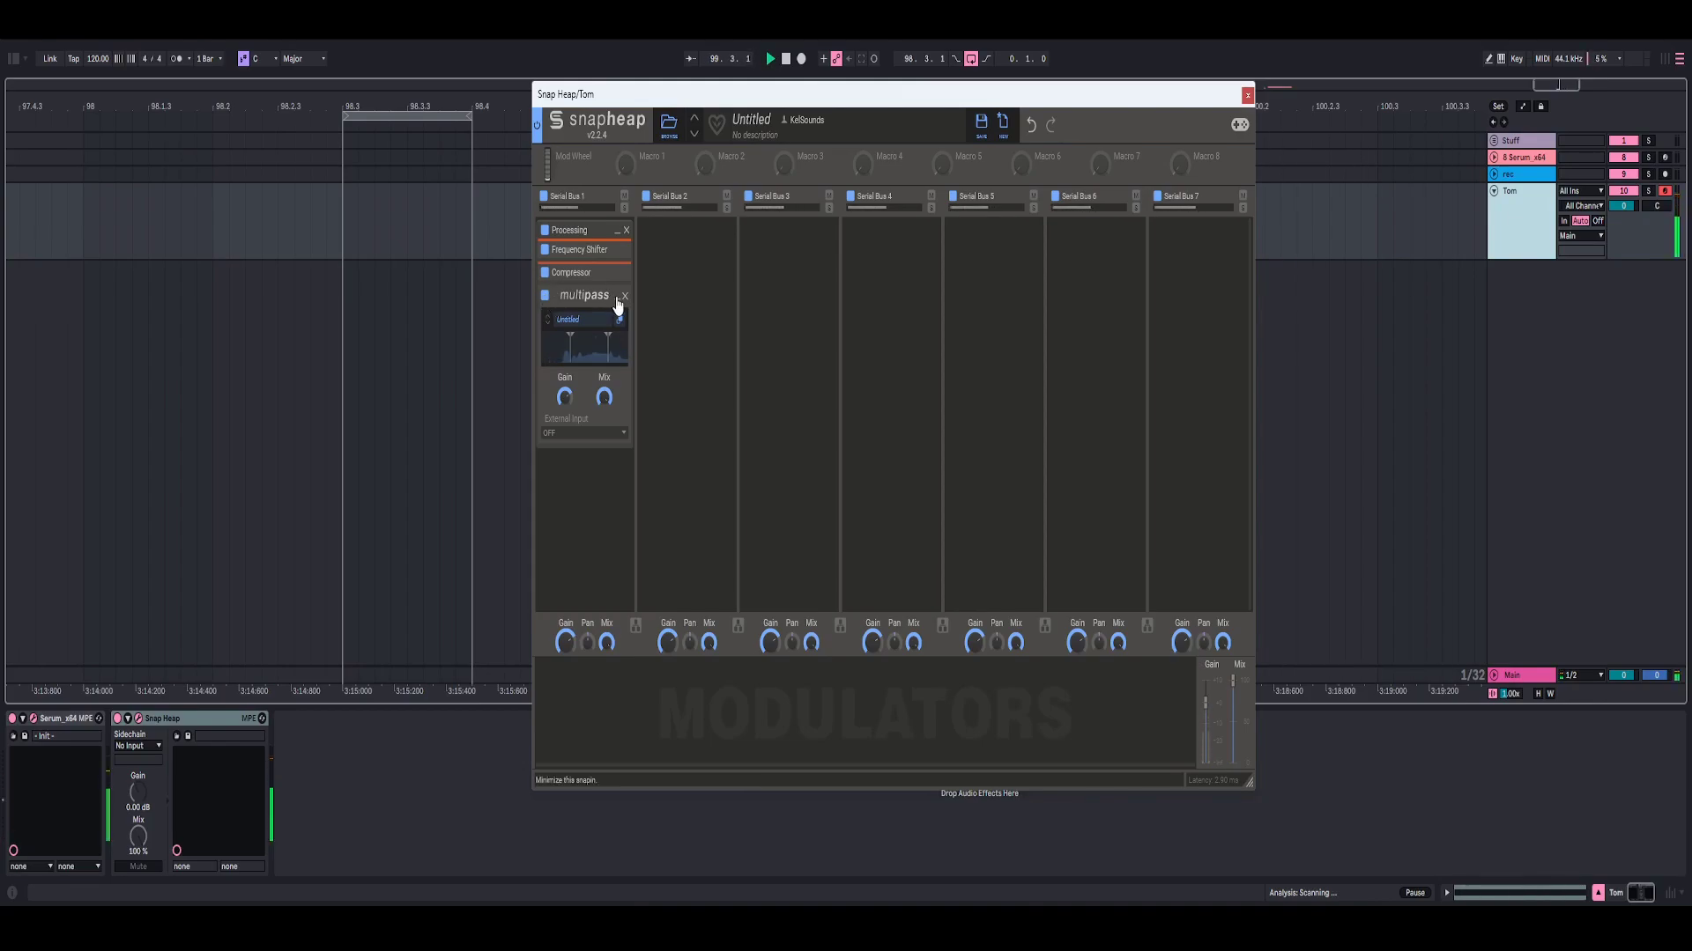
Collapse Multipass and add a nested Snap Heap below it in the Processing group
click(612, 298)
click(604, 320)
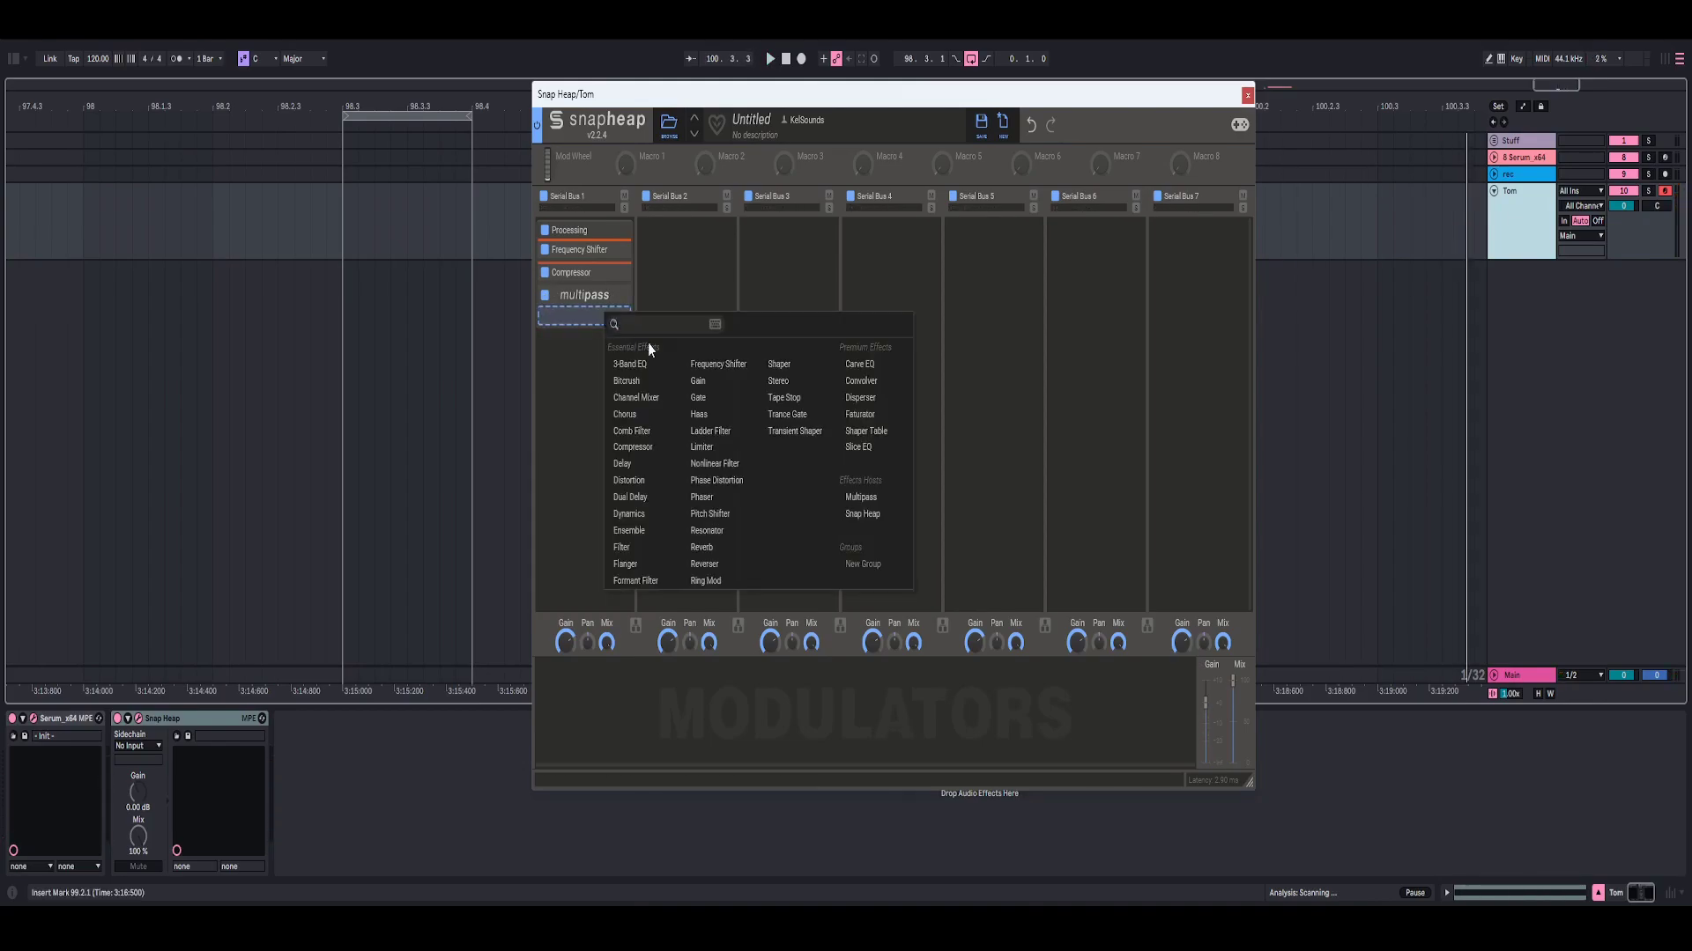
click(853, 514)
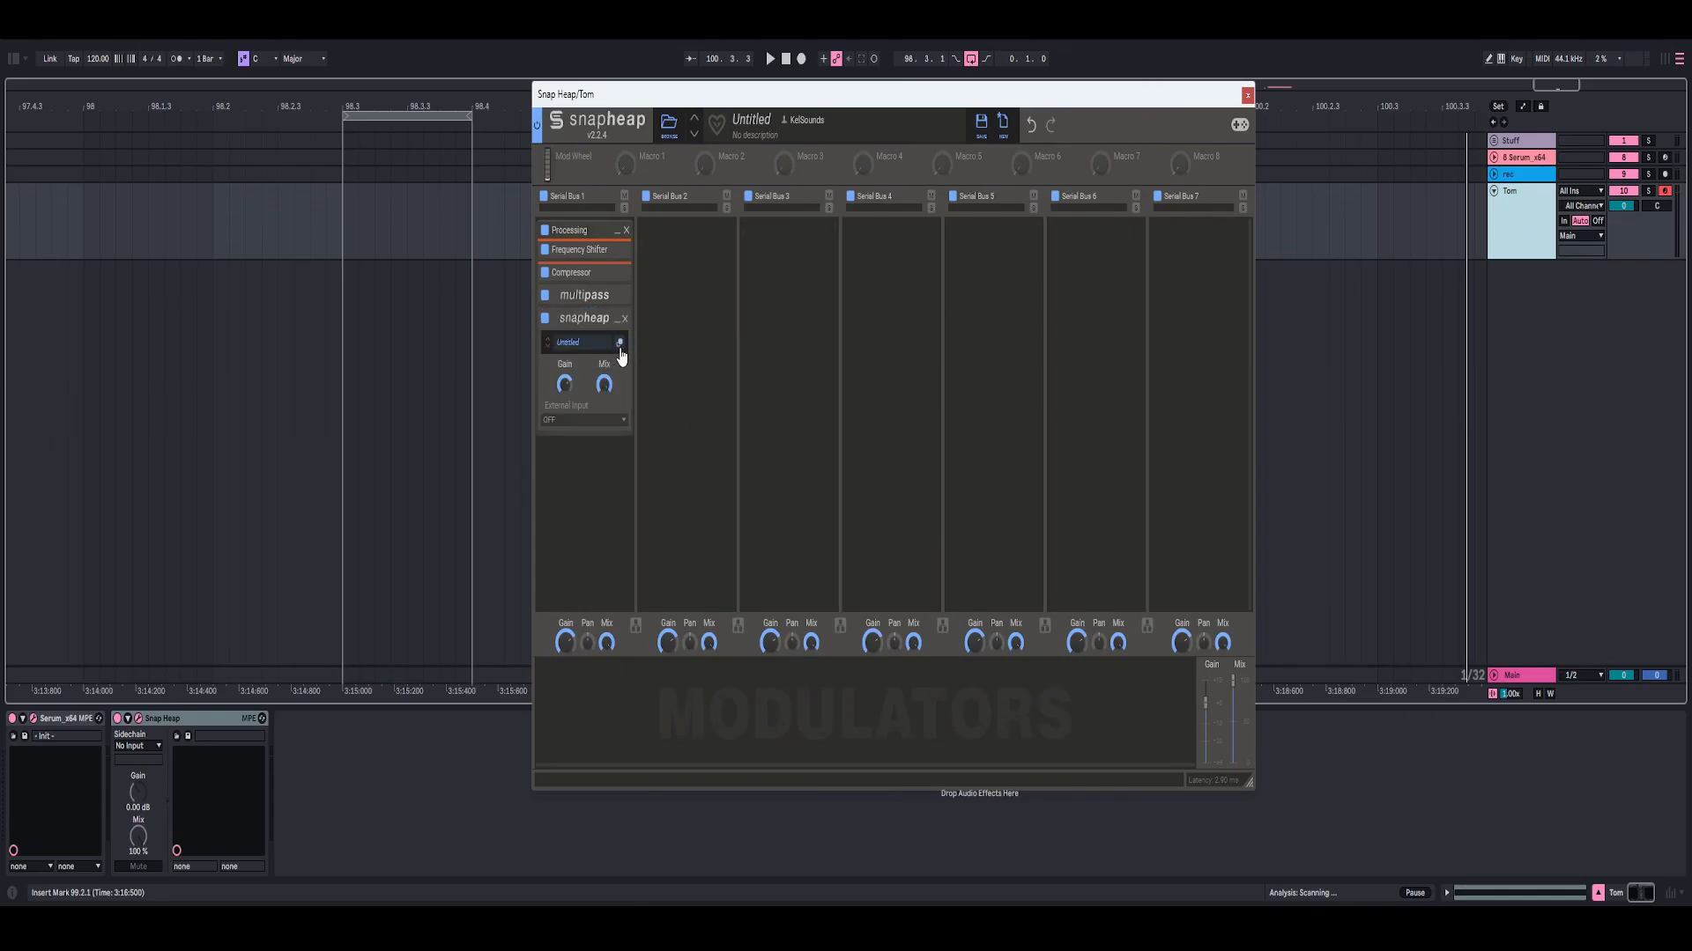
Open the nested Snap Heap's editor, run its first two buses in parallel, and add a Convolver to Parallel Bus 1a
click(620, 345)
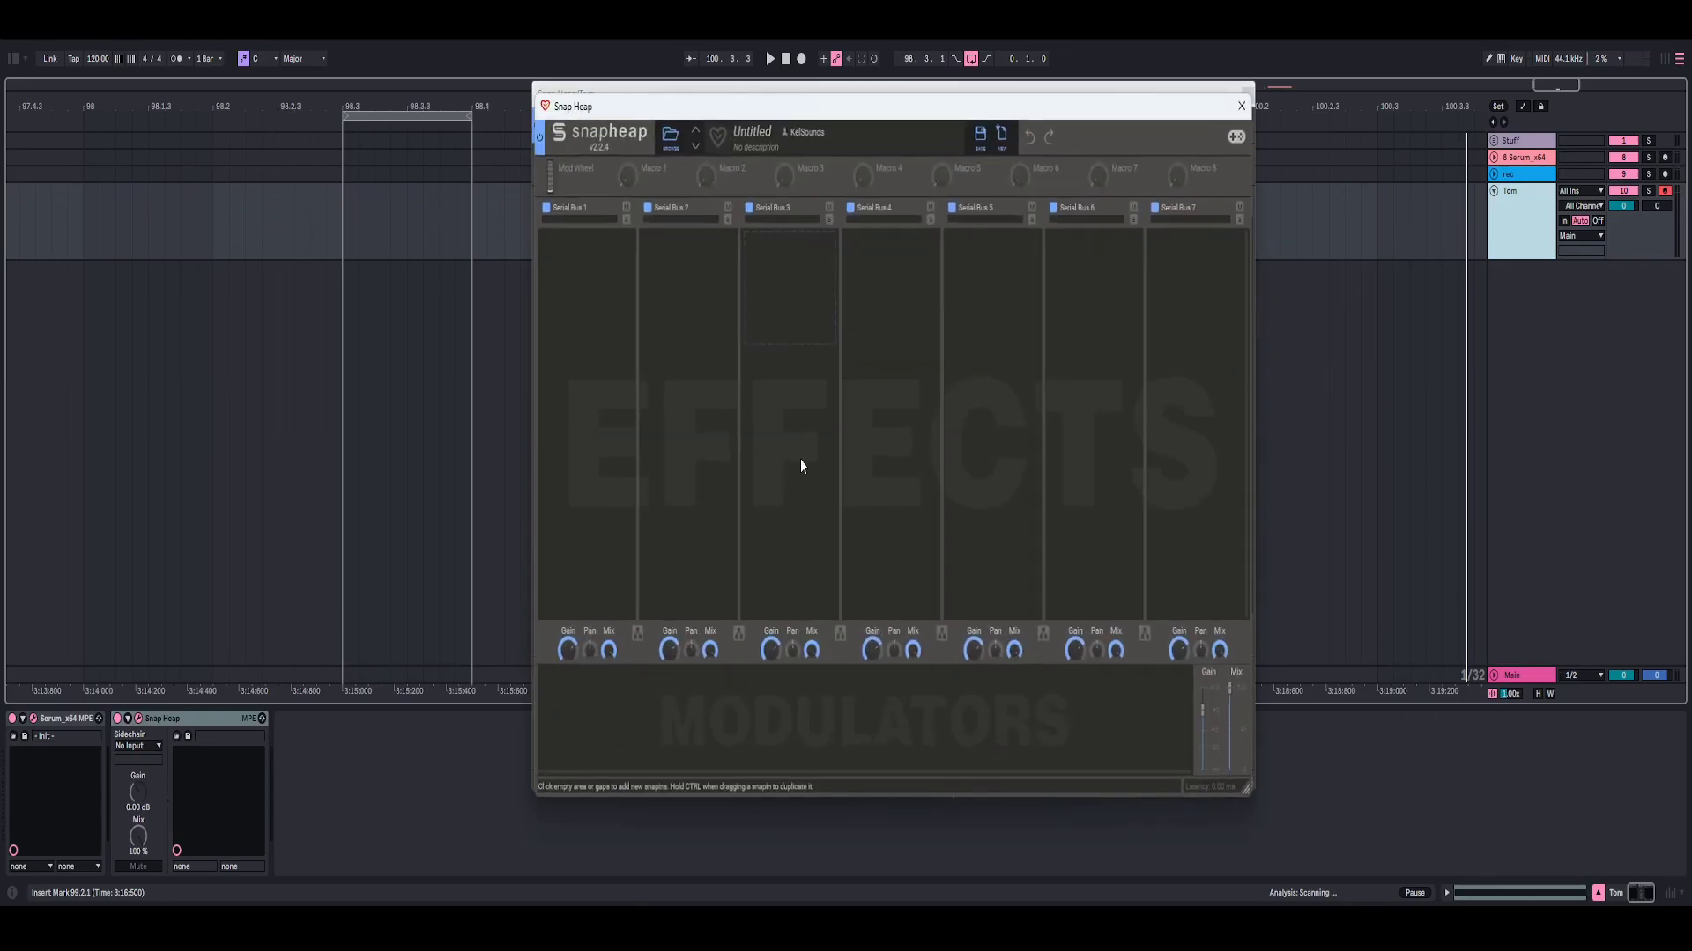
click(635, 636)
click(624, 356)
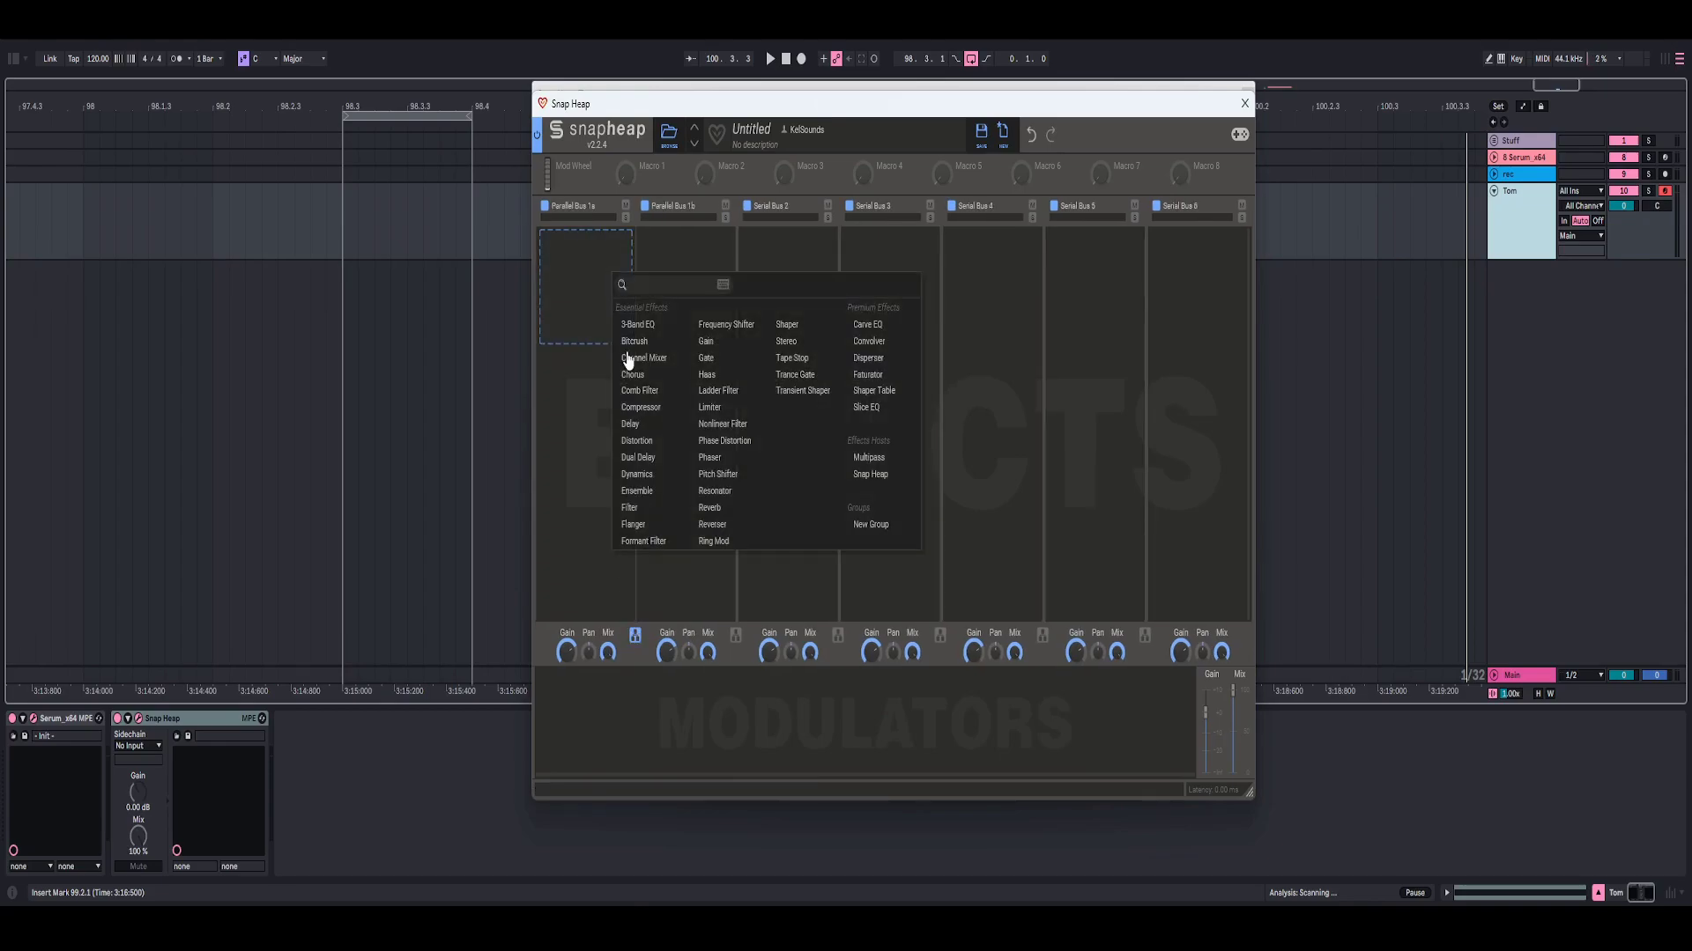
click(874, 344)
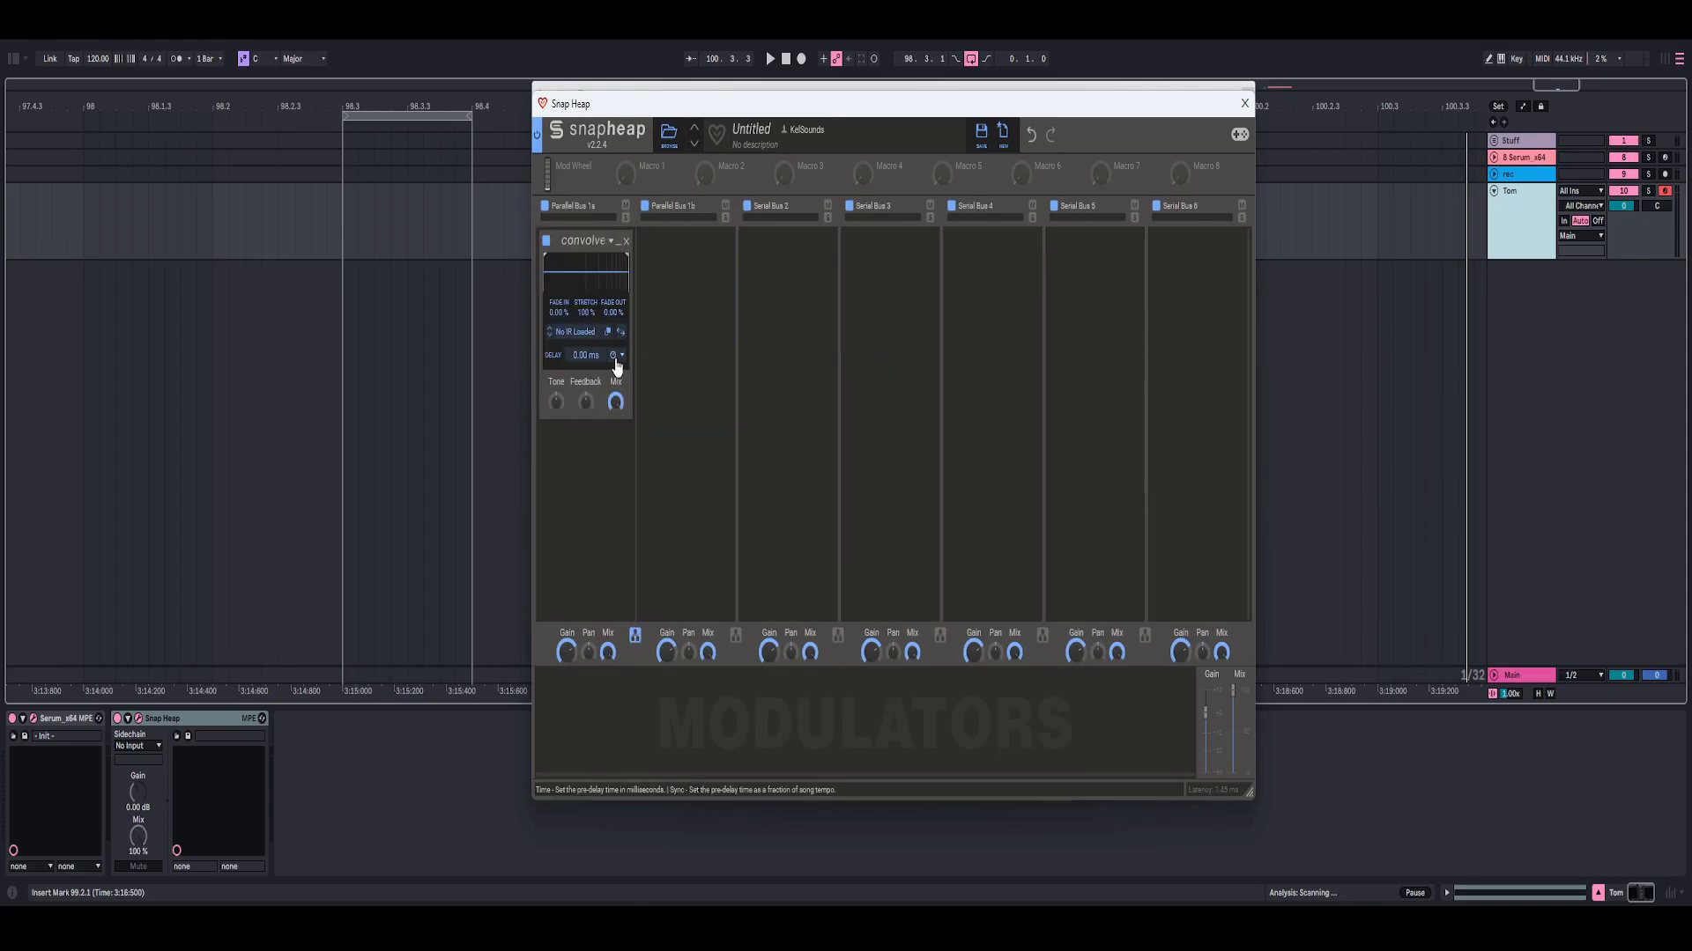
Load the Theatre Stage impulse response from the Spaces Real factory folder into the Convolver
click(578, 333)
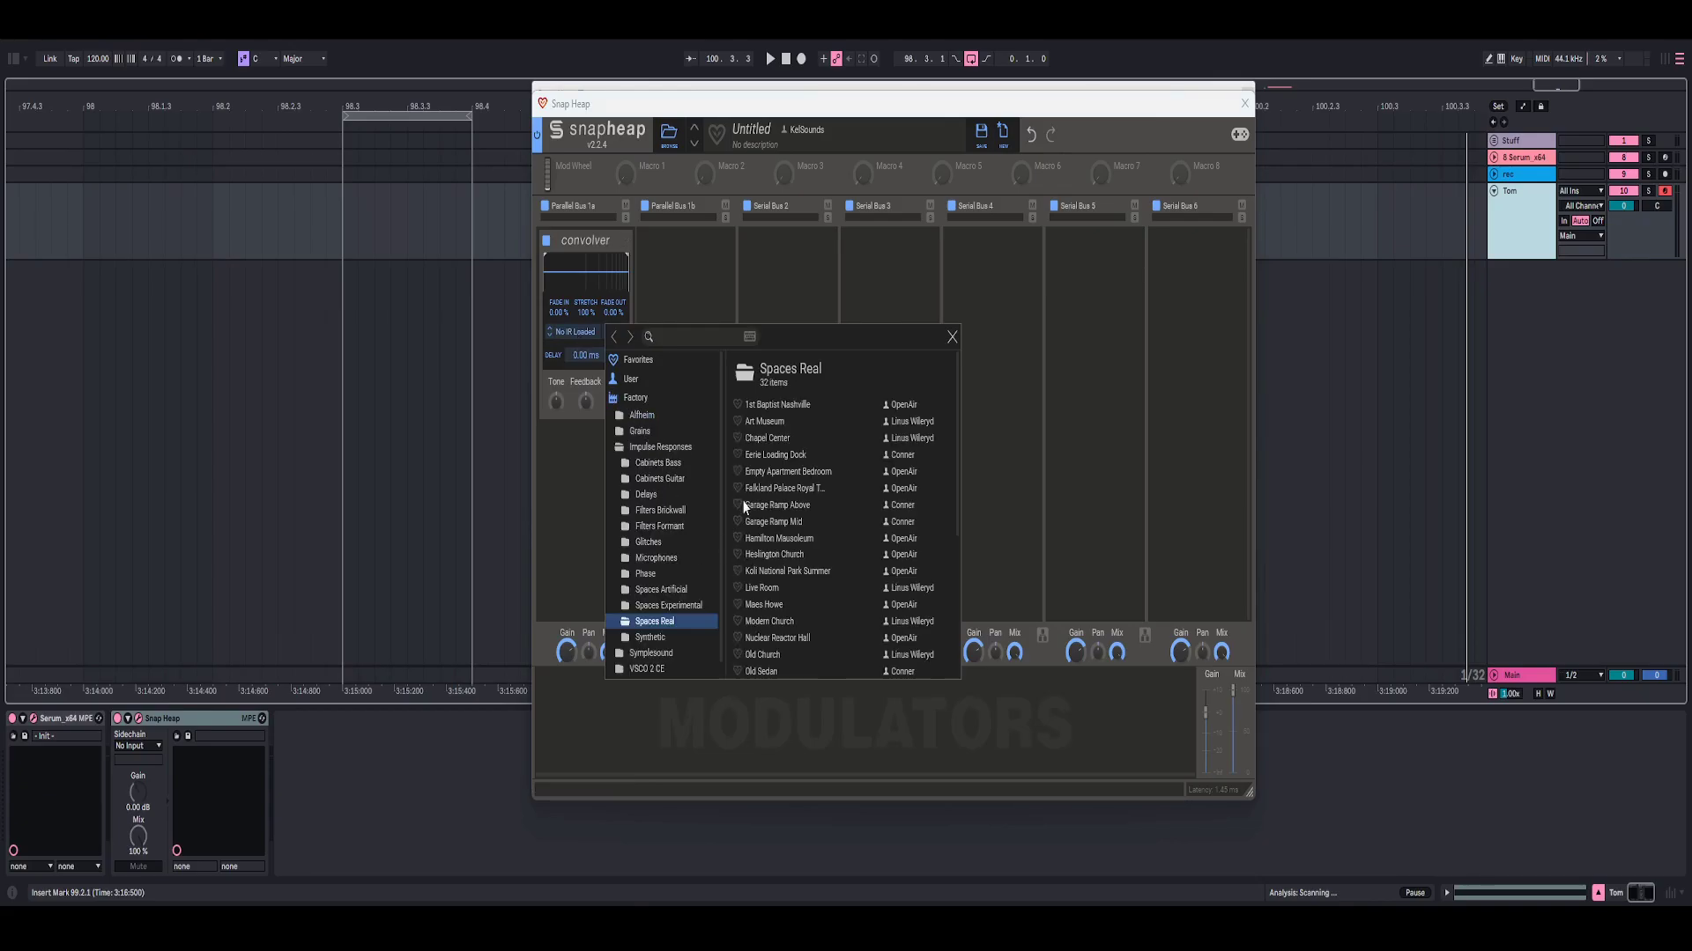
scroll(795, 538, down, 5)
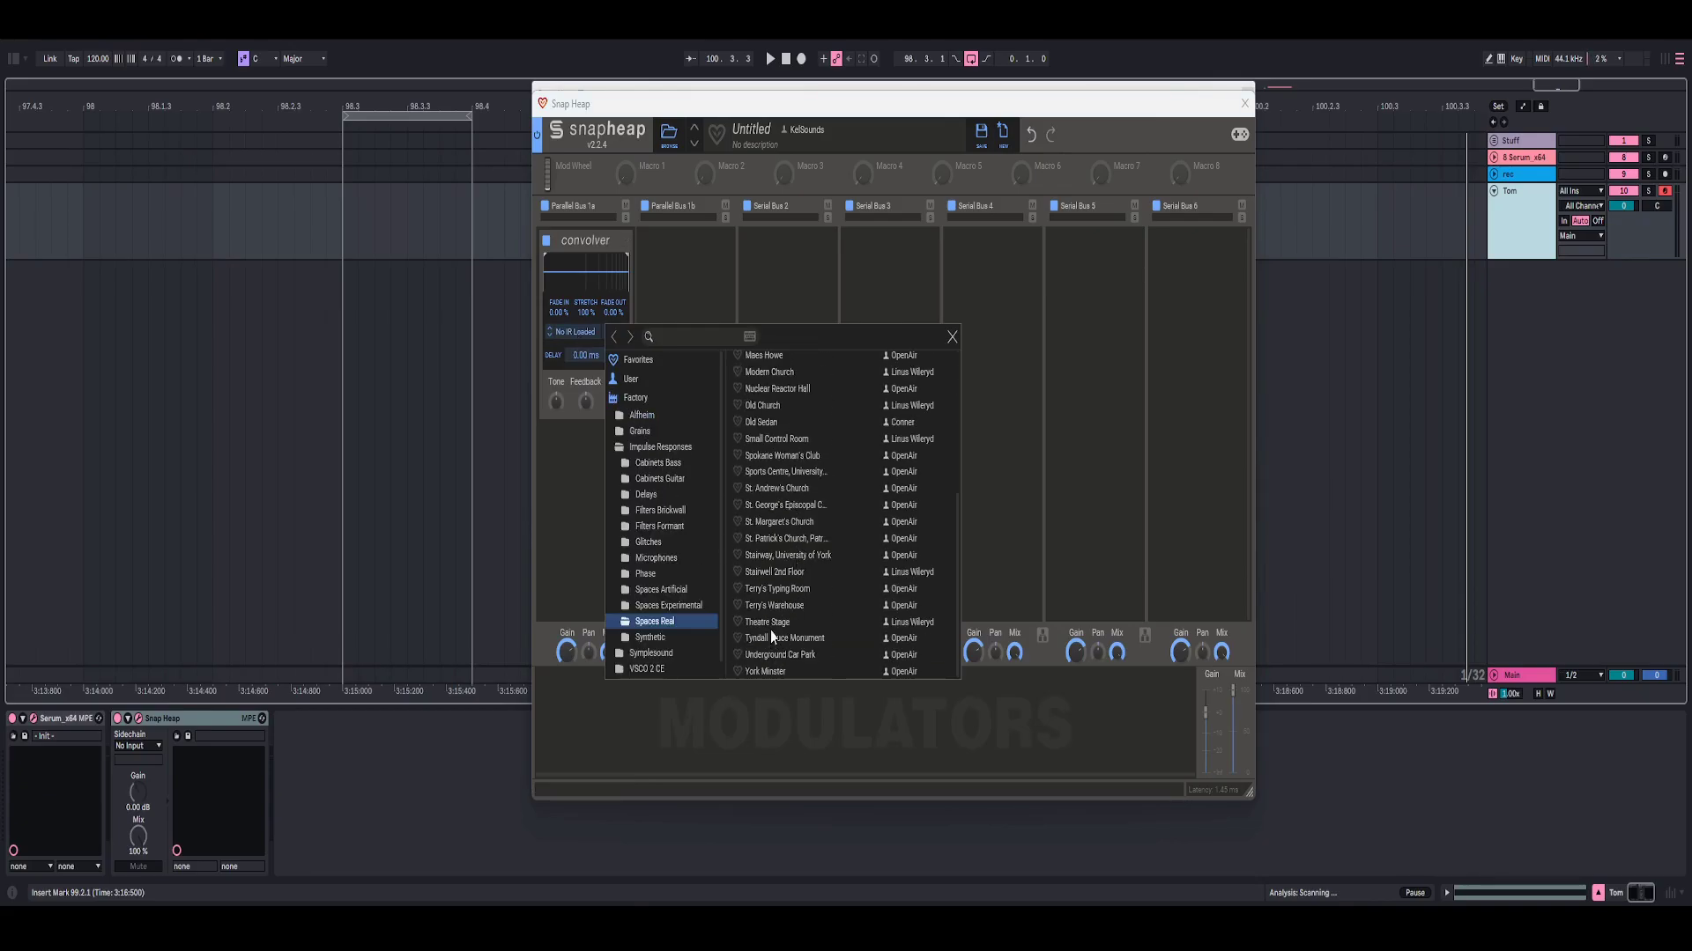
click(770, 625)
click(574, 518)
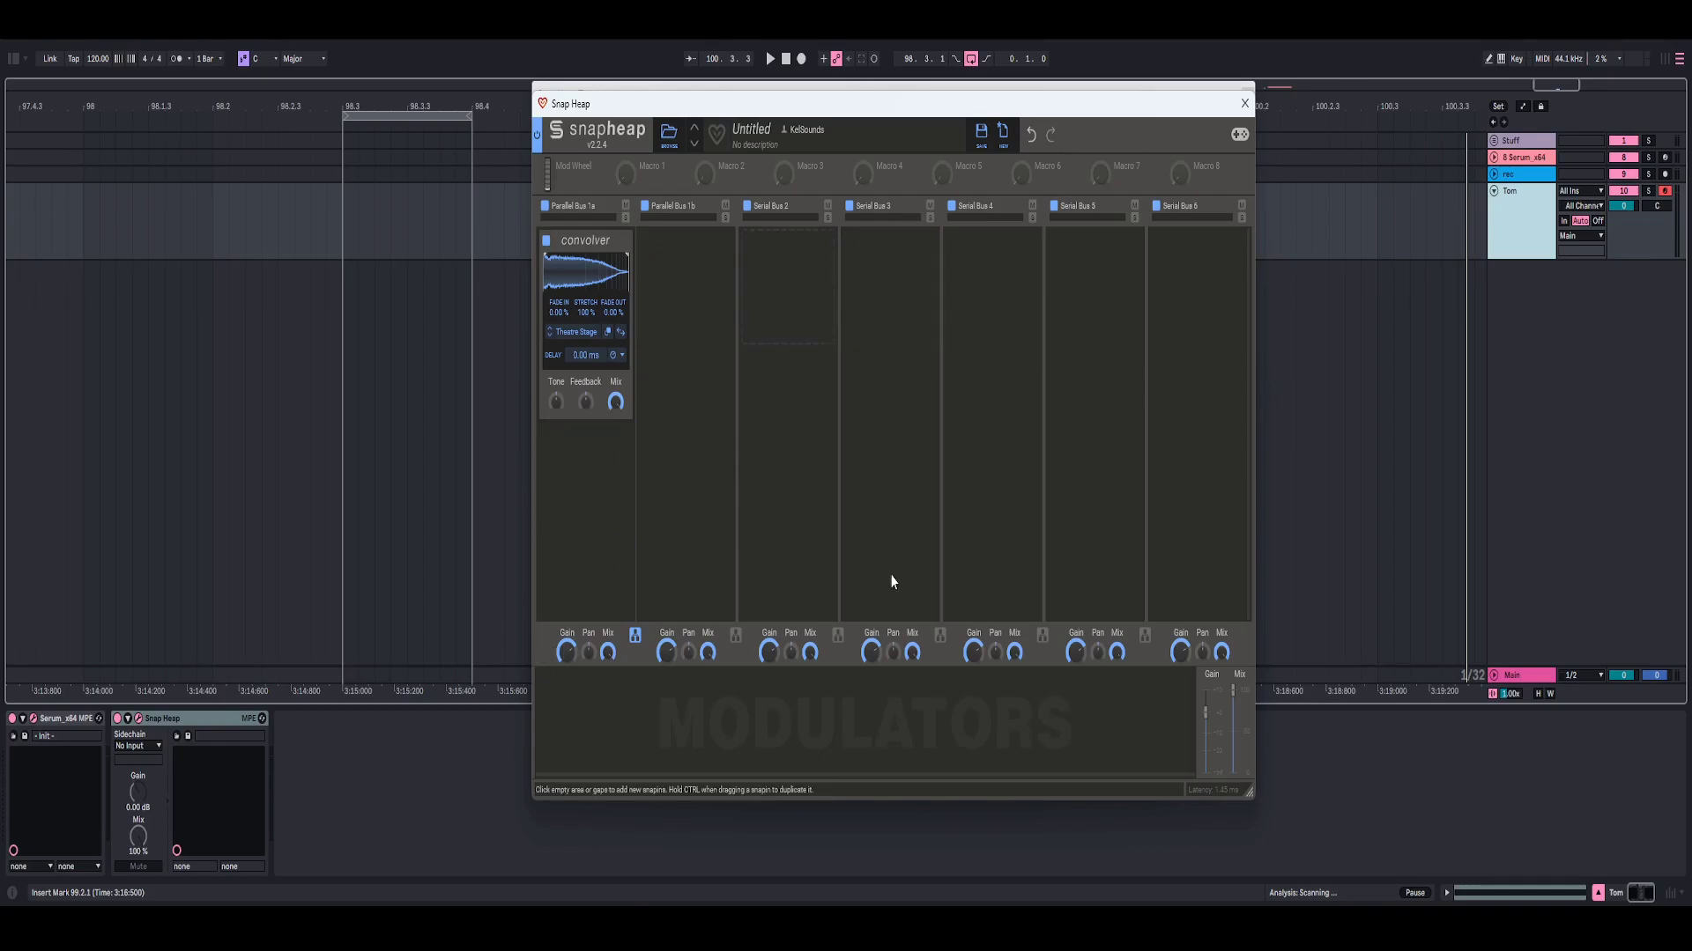
Lower the gain of Parallel Bus 1a while auditioning the tom with the Convolver reverb
key(space)
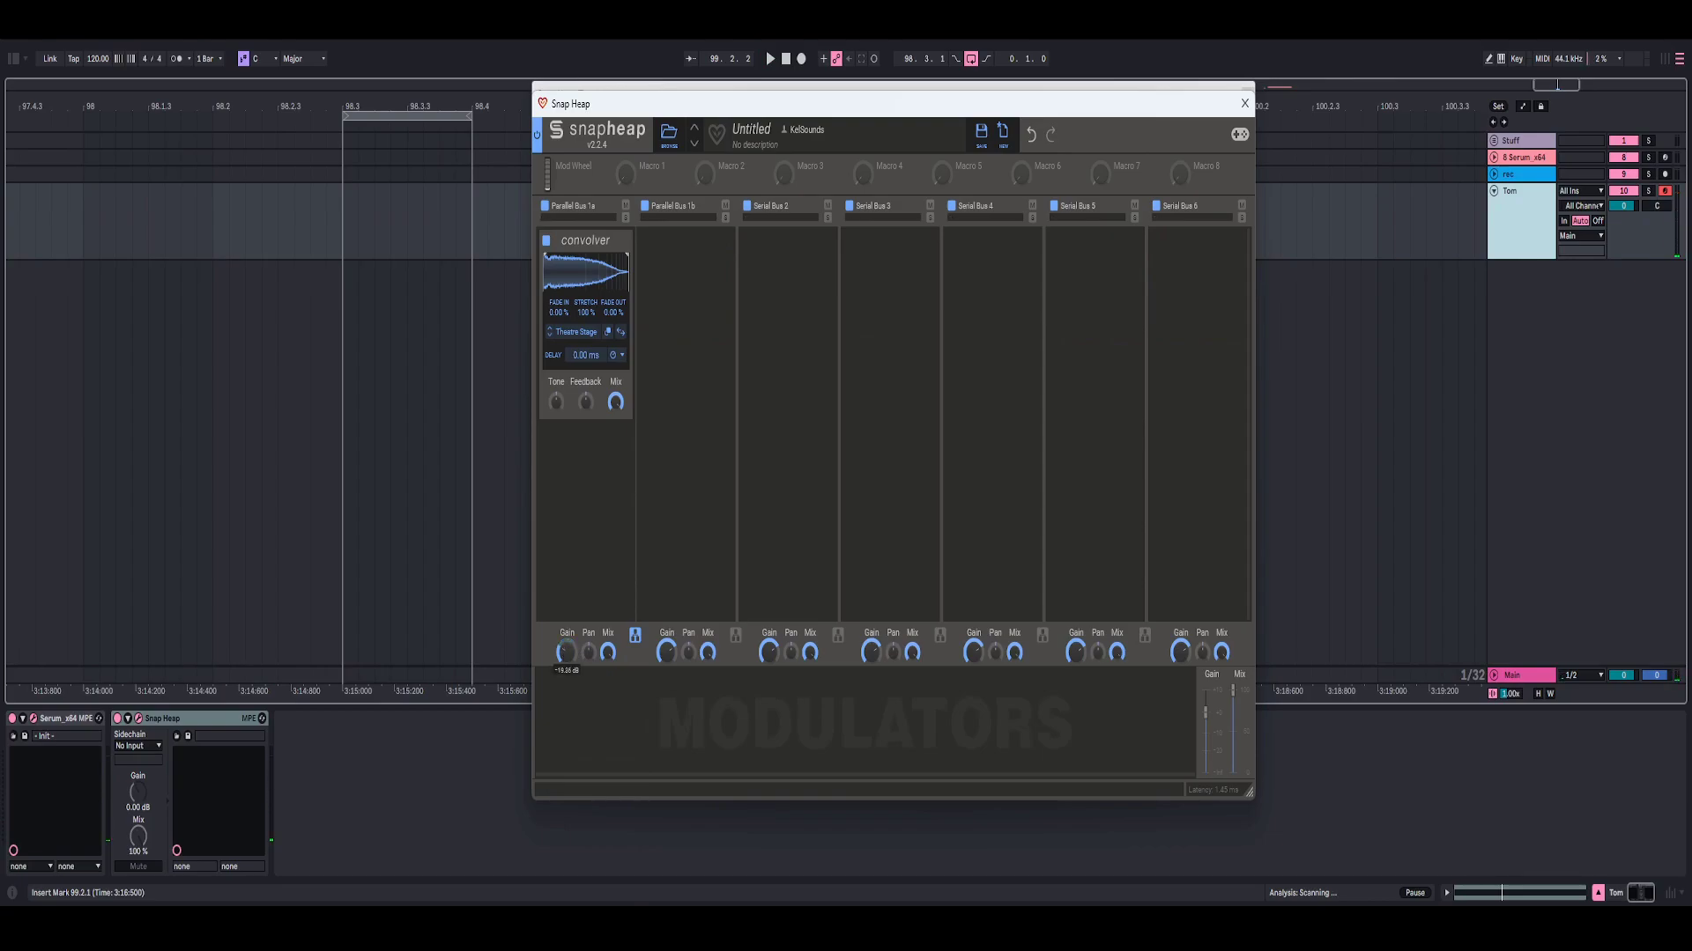
click(765, 51)
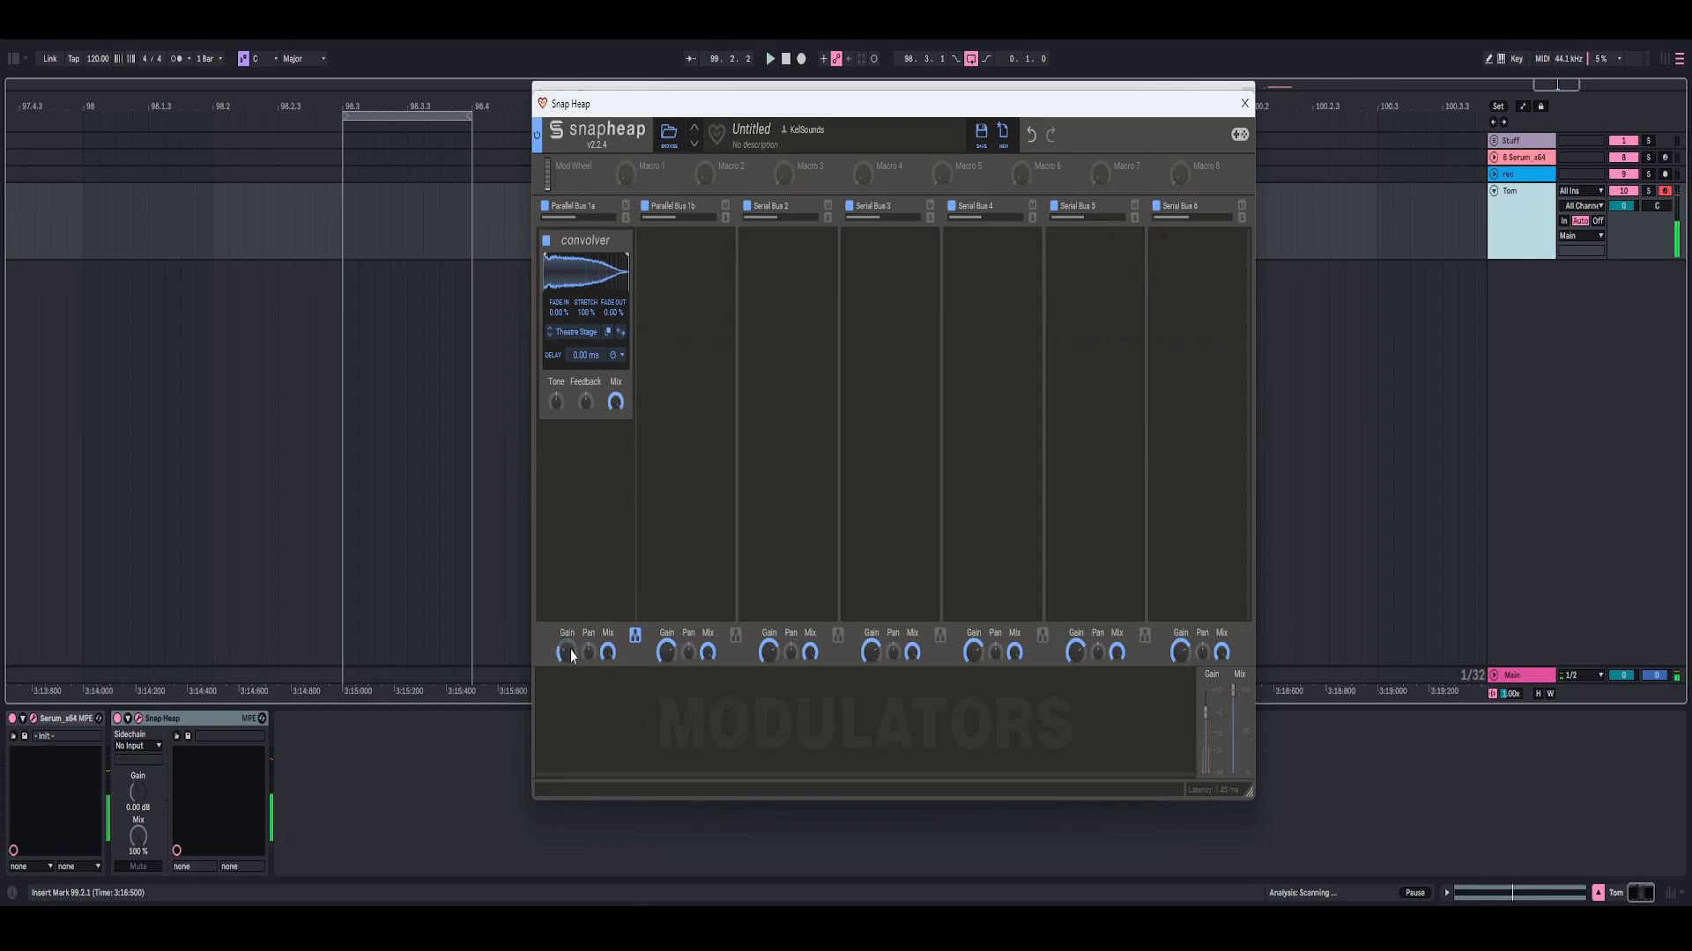
key(space)
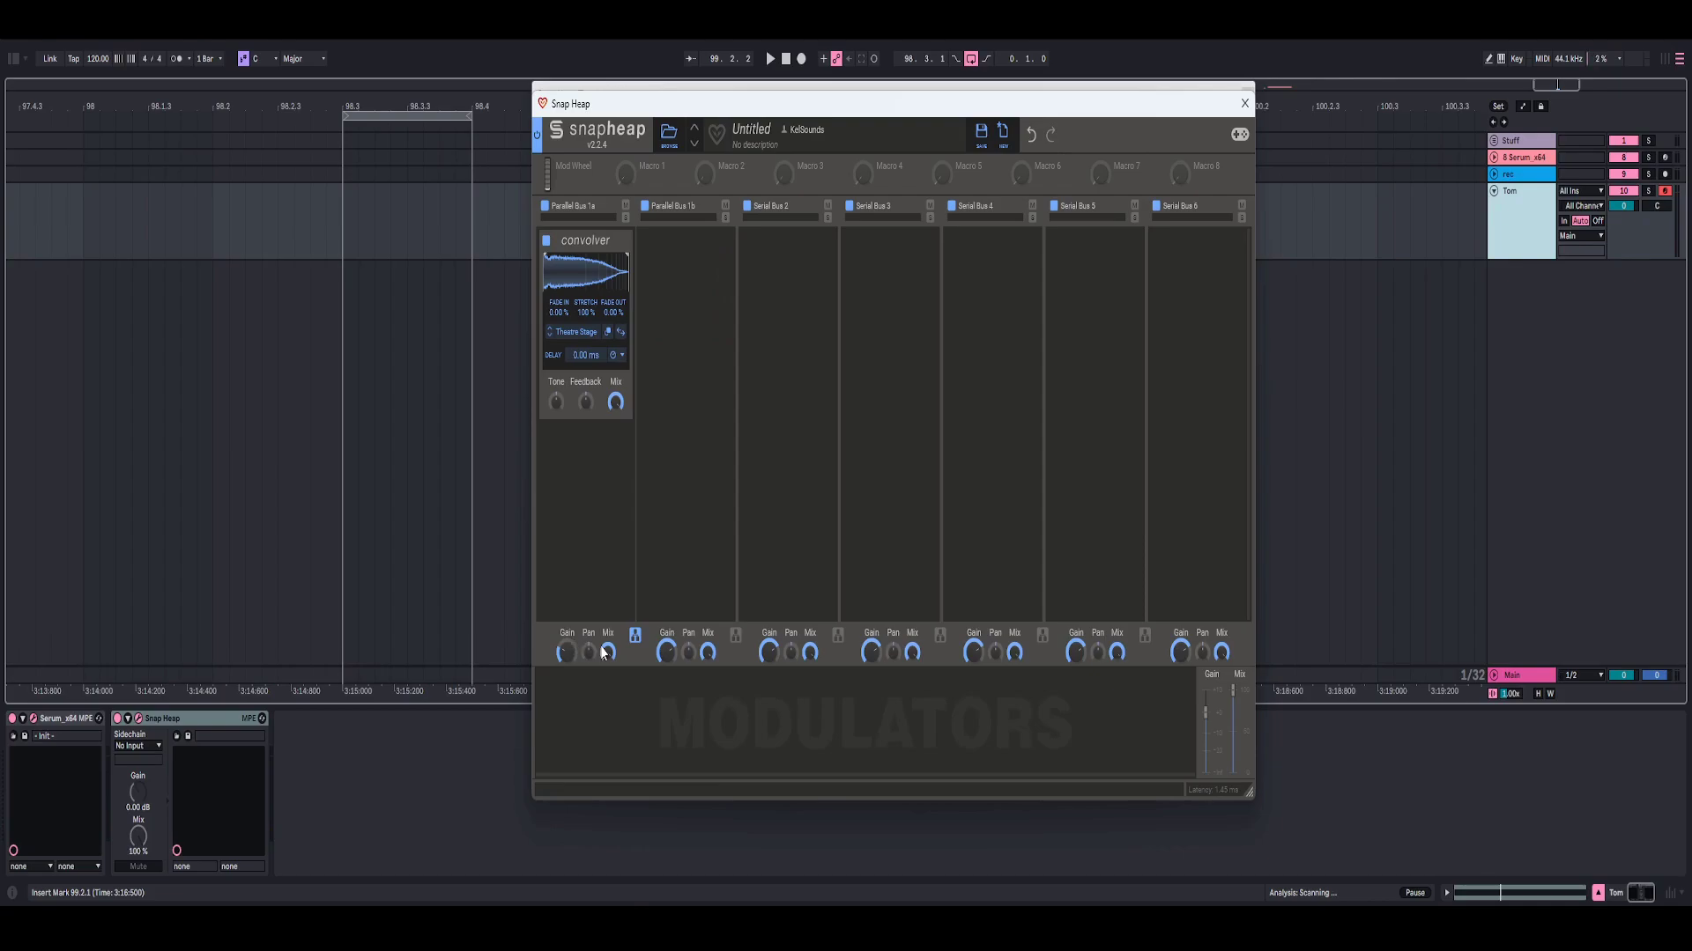
drag(567, 652, 567, 652)
click(766, 55)
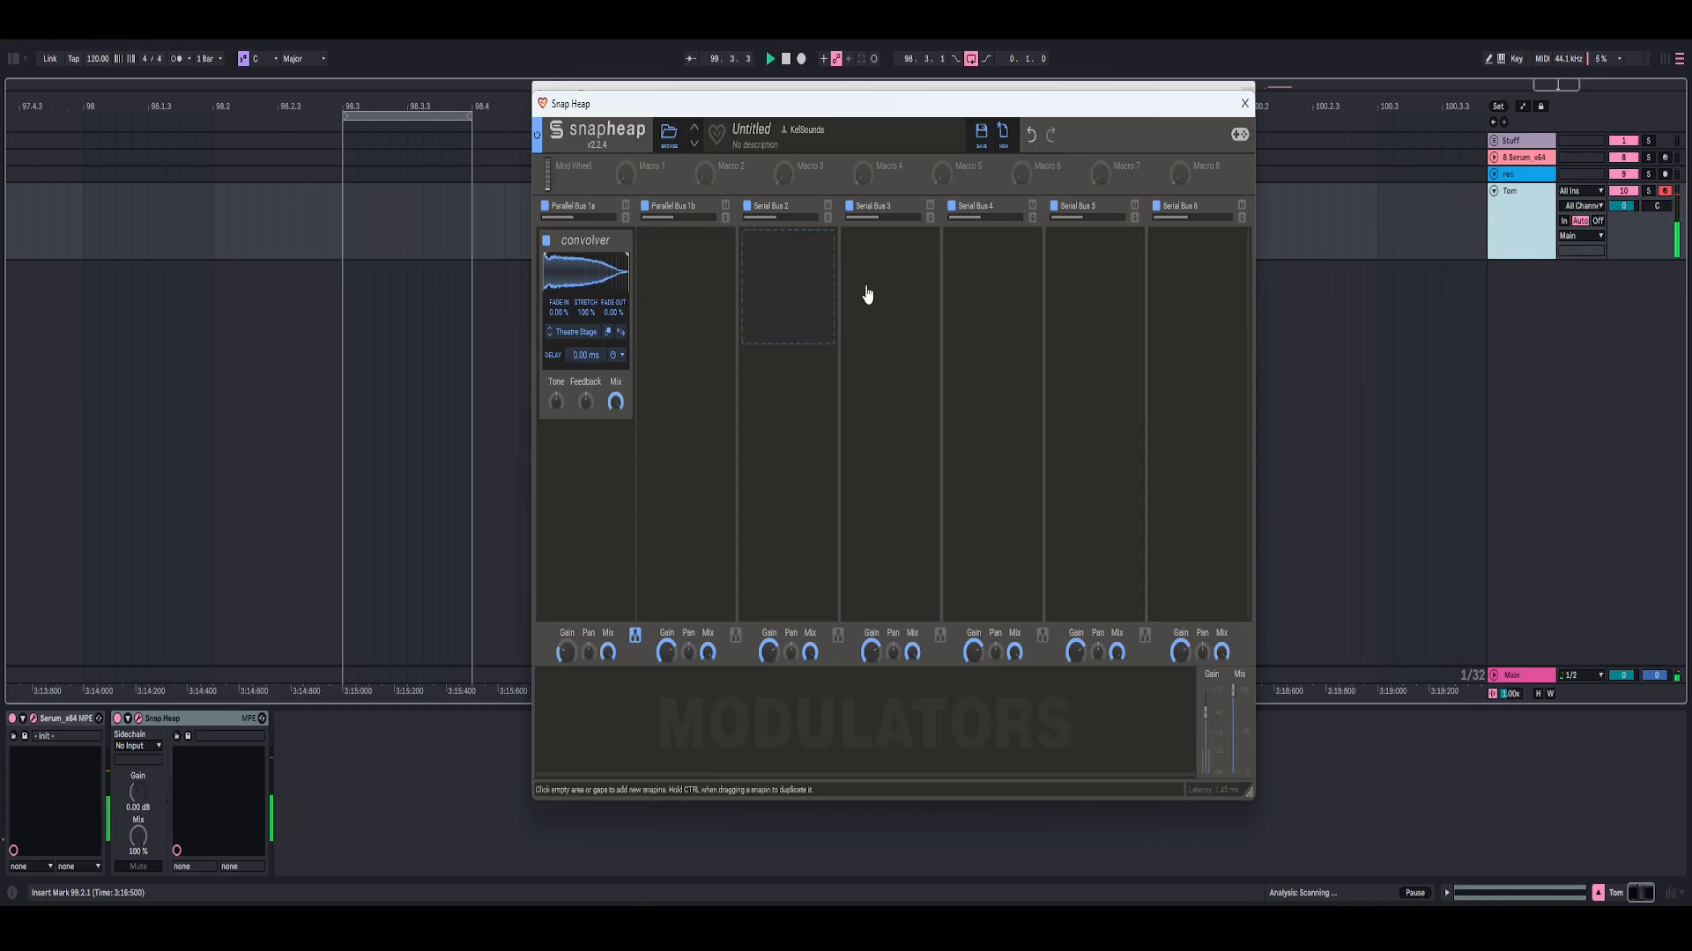
Close and reopen the nested Snap Heap's editor, fine-tune Parallel Bus 1a's gain during playback, and close the editor
click(1245, 104)
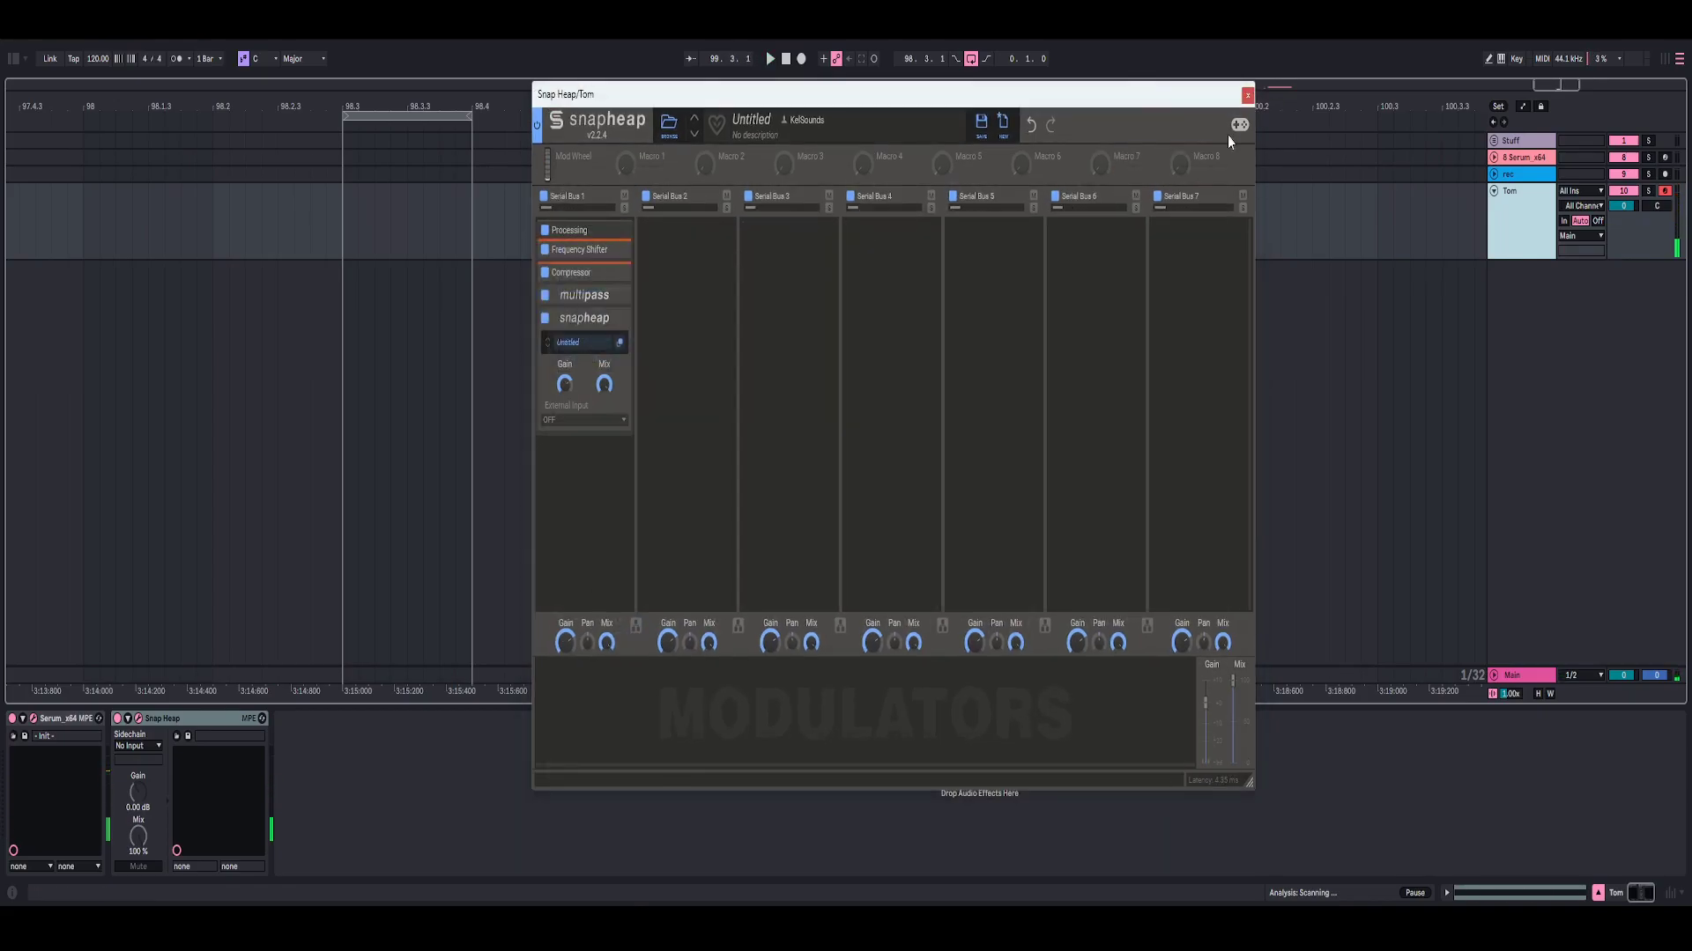
click(620, 345)
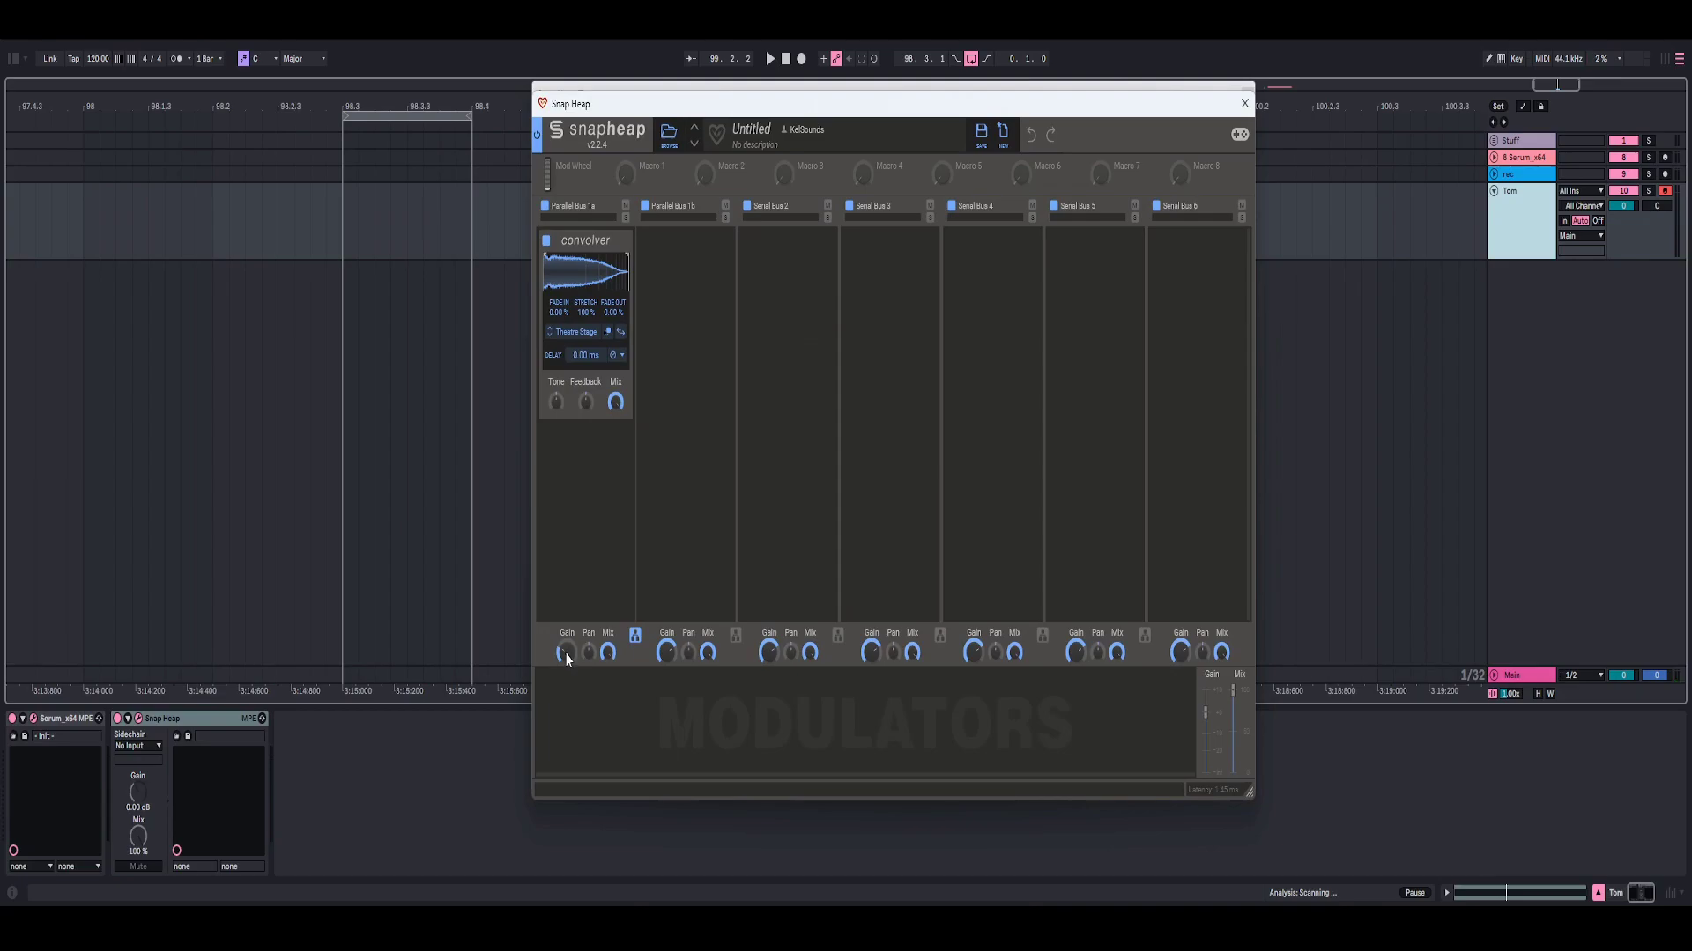
key(space)
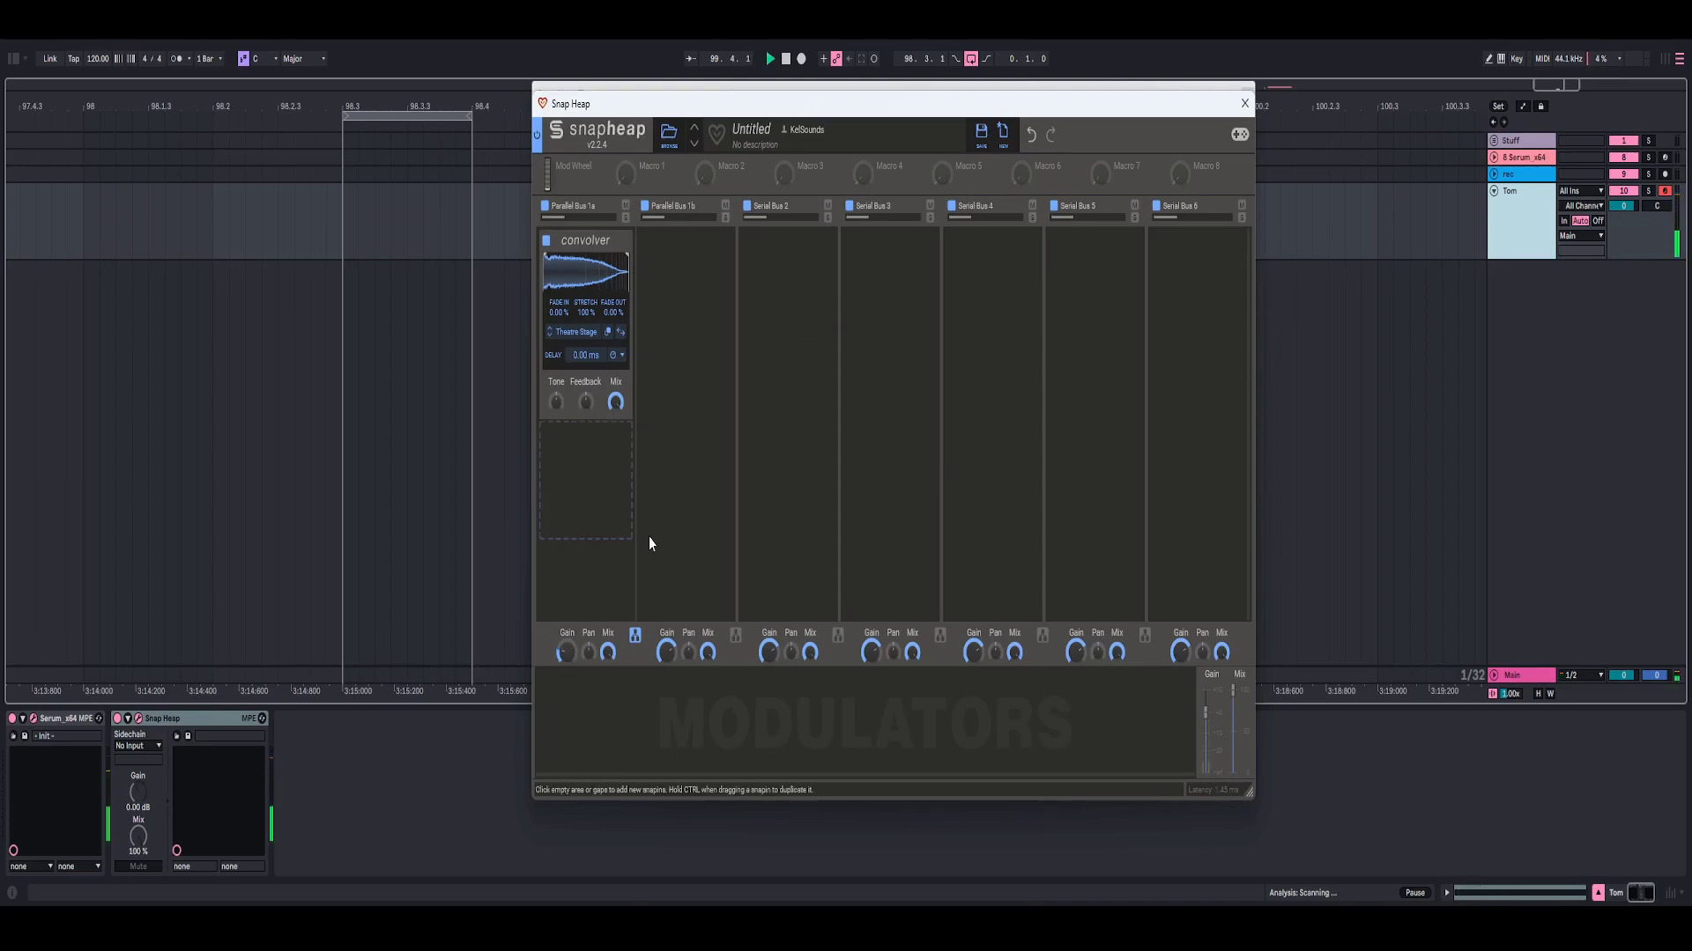
click(1244, 105)
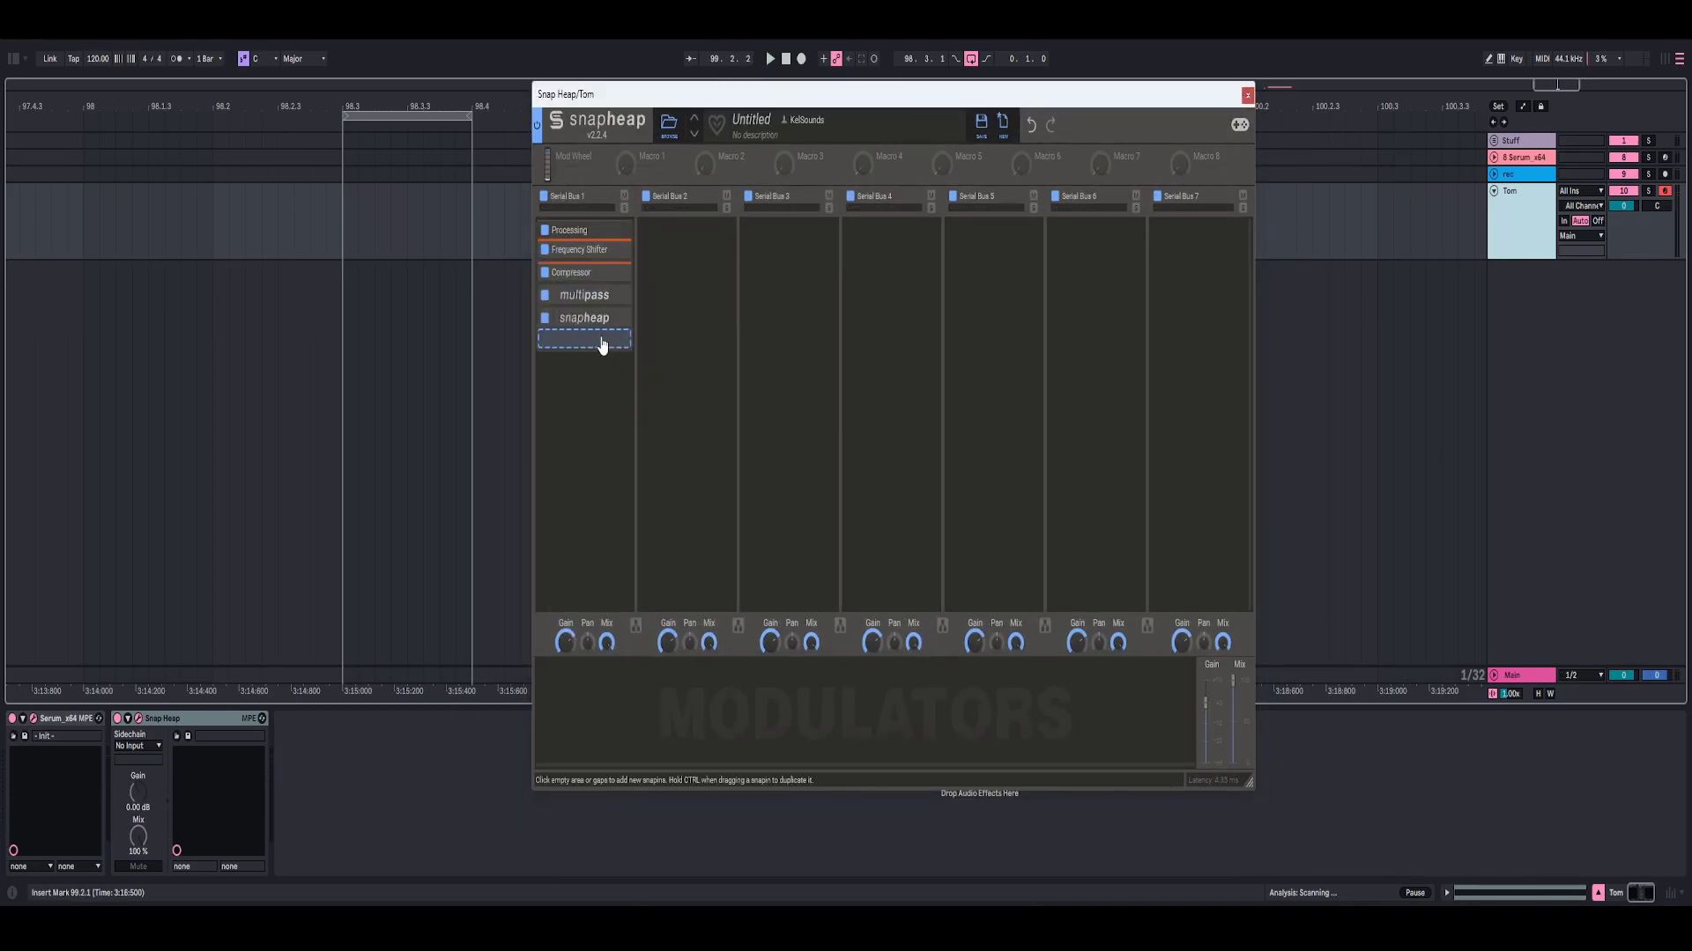
Add a Frequency Shifter below the nested Snap Heap in the Processing group, set its shift to -80 Hz, and collapse it
click(603, 339)
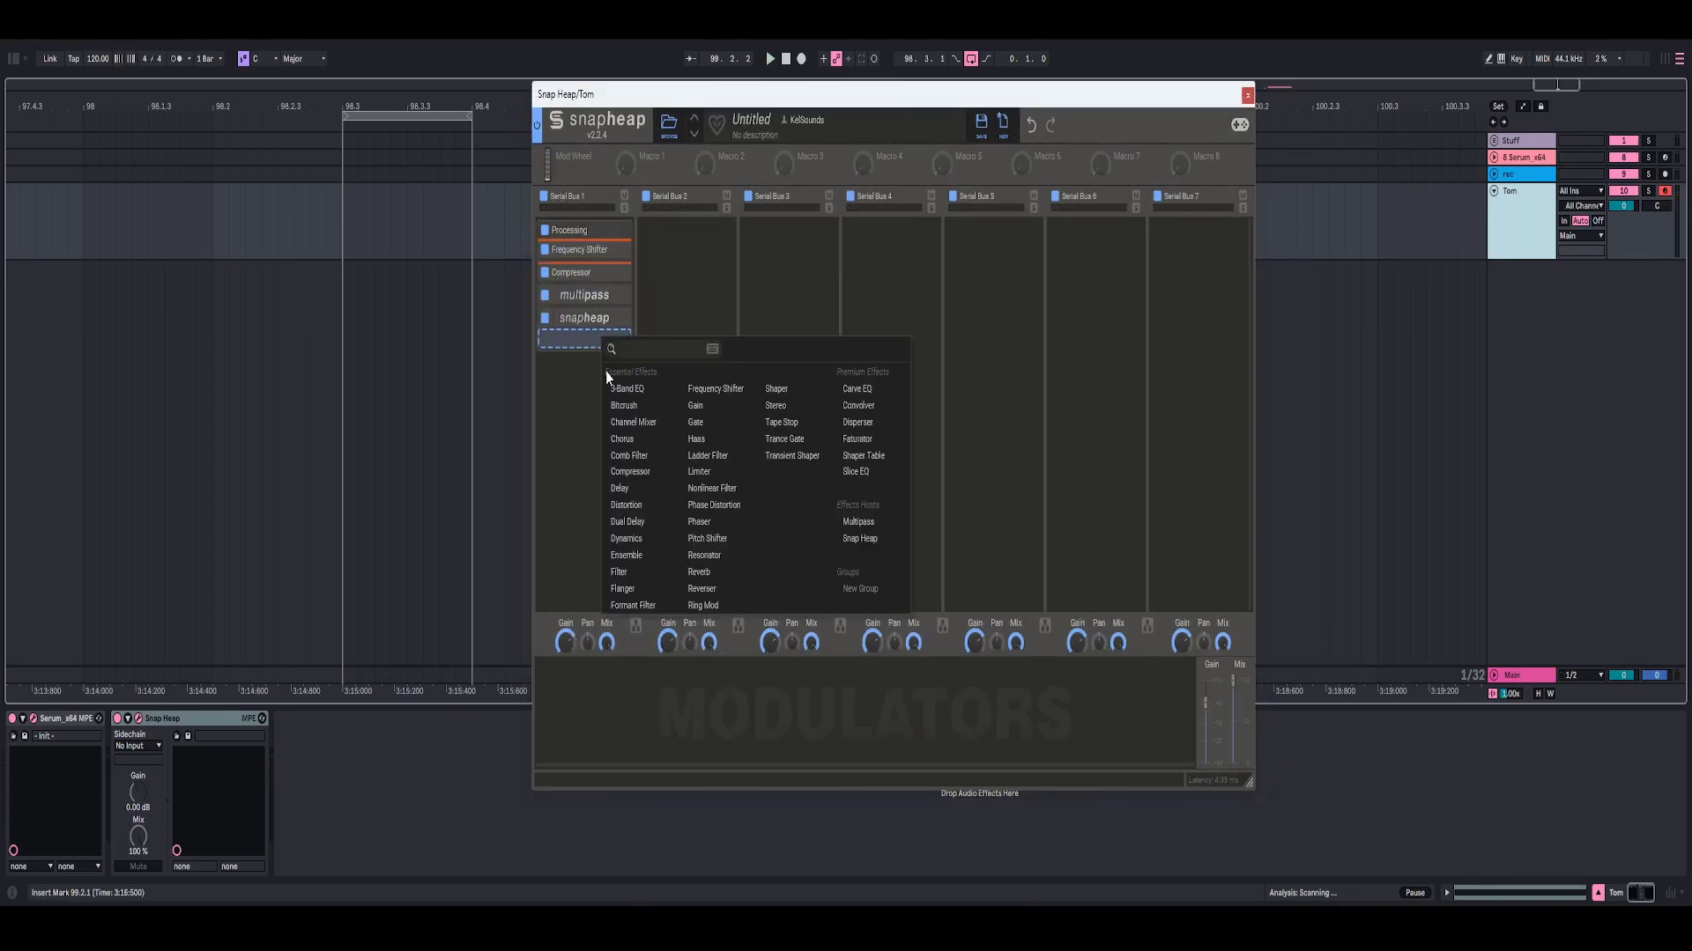
click(715, 389)
drag(578, 378, 577, 392)
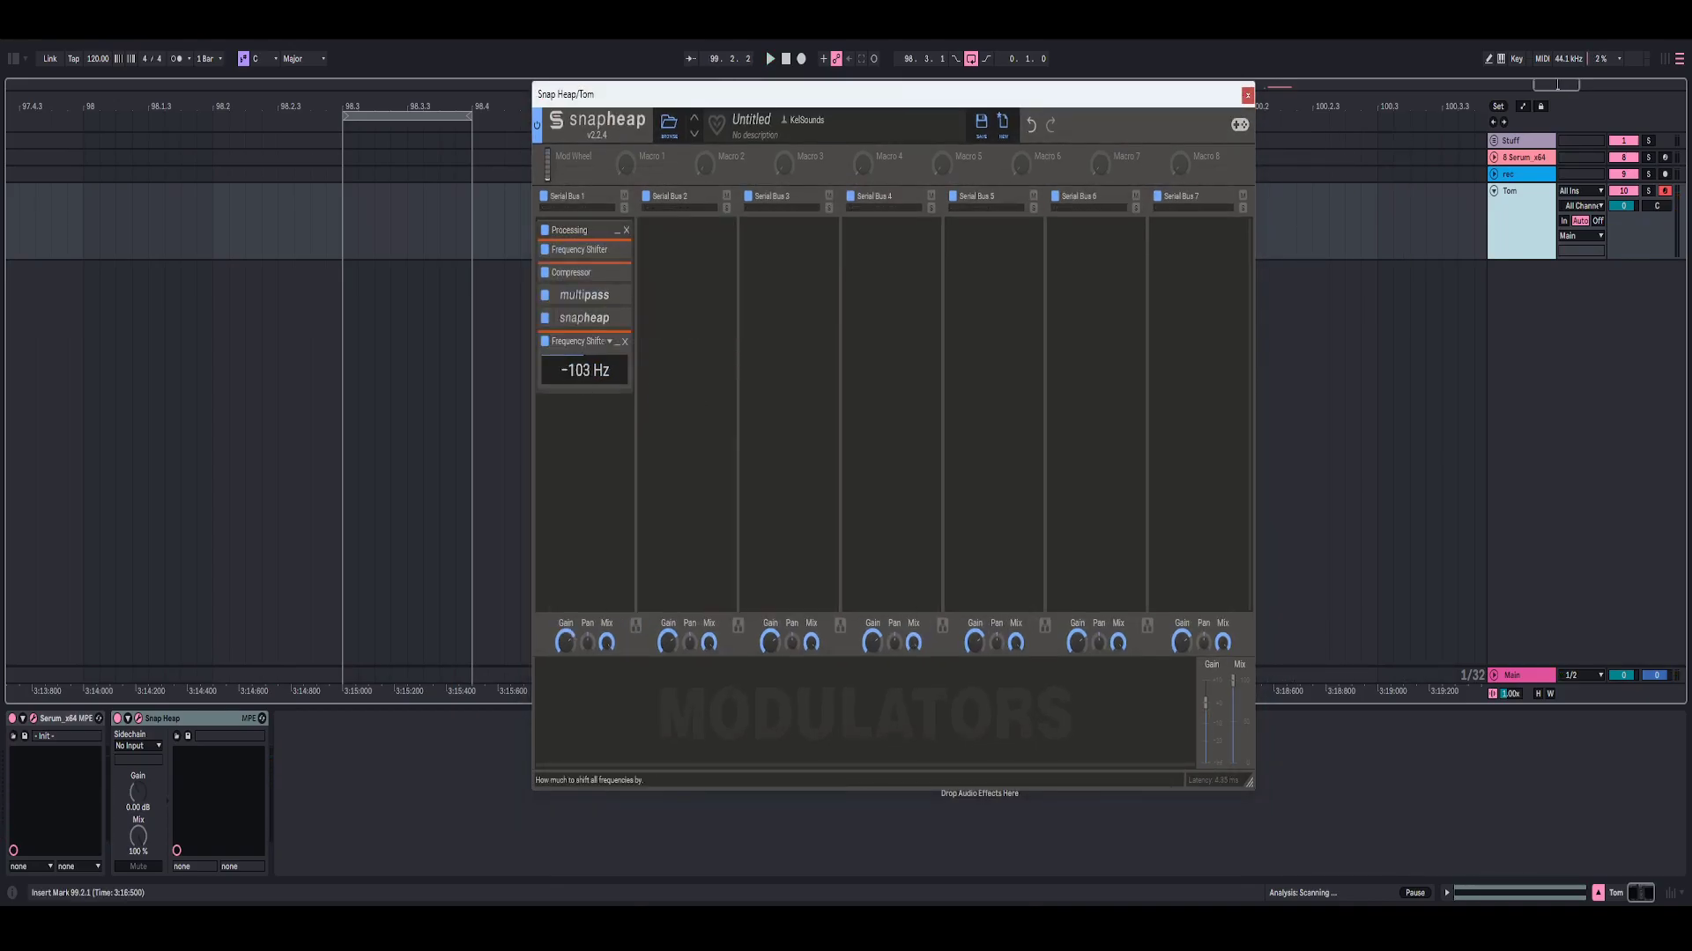
right_click(576, 373)
text(-80)
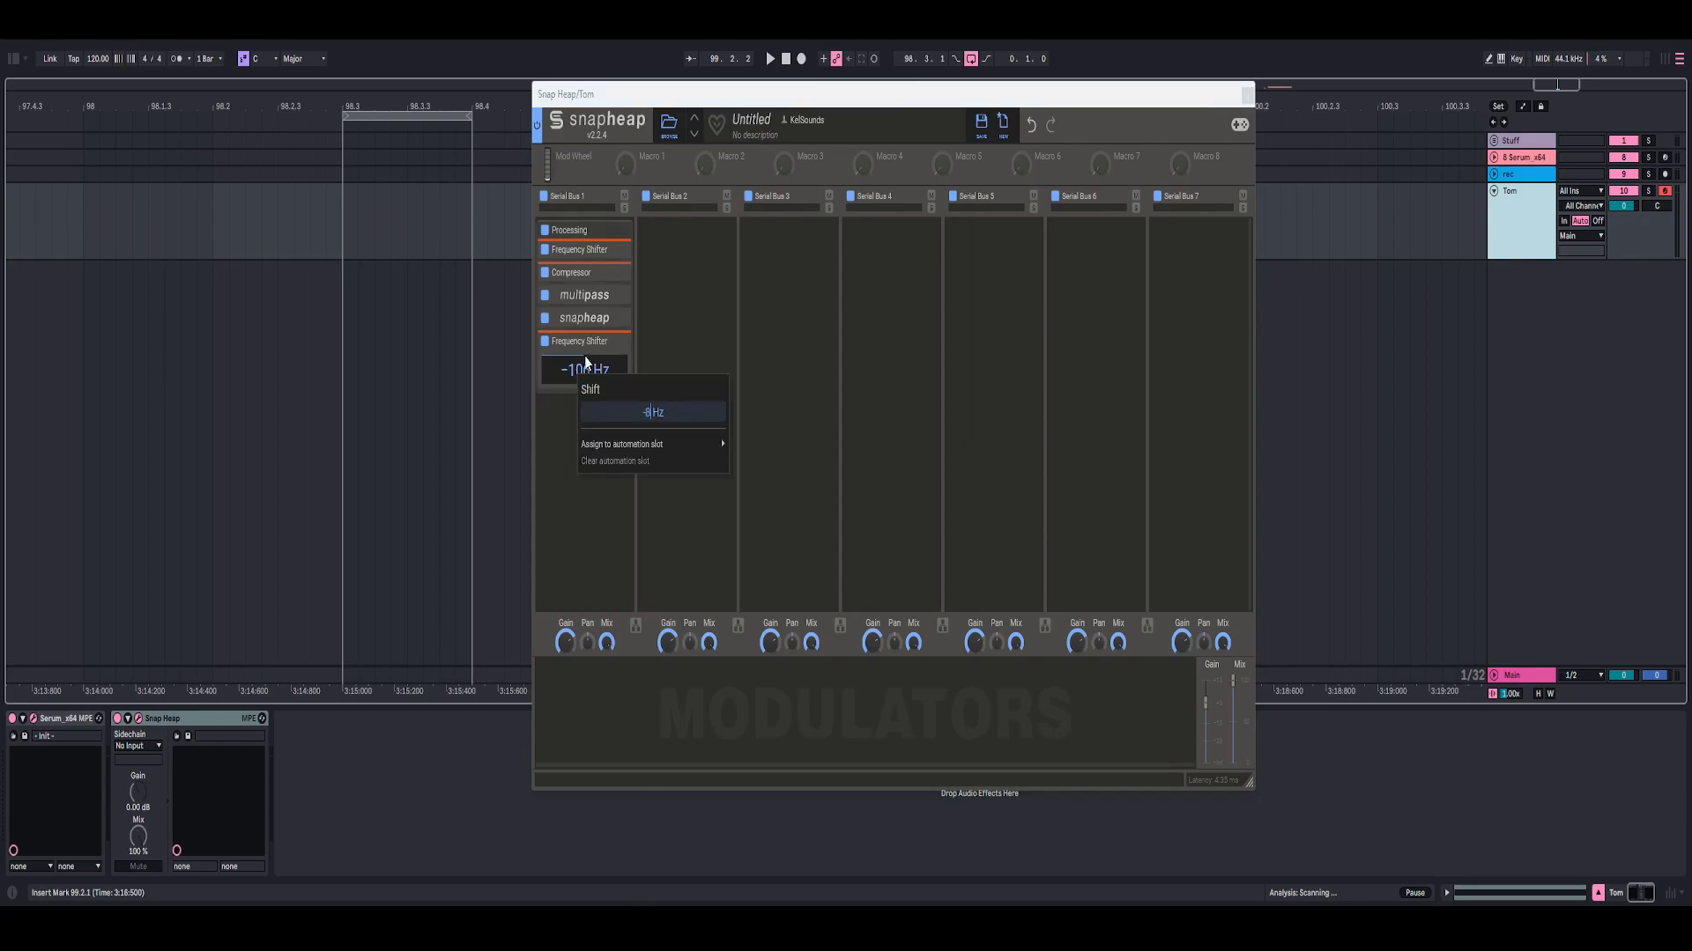
key(Return)
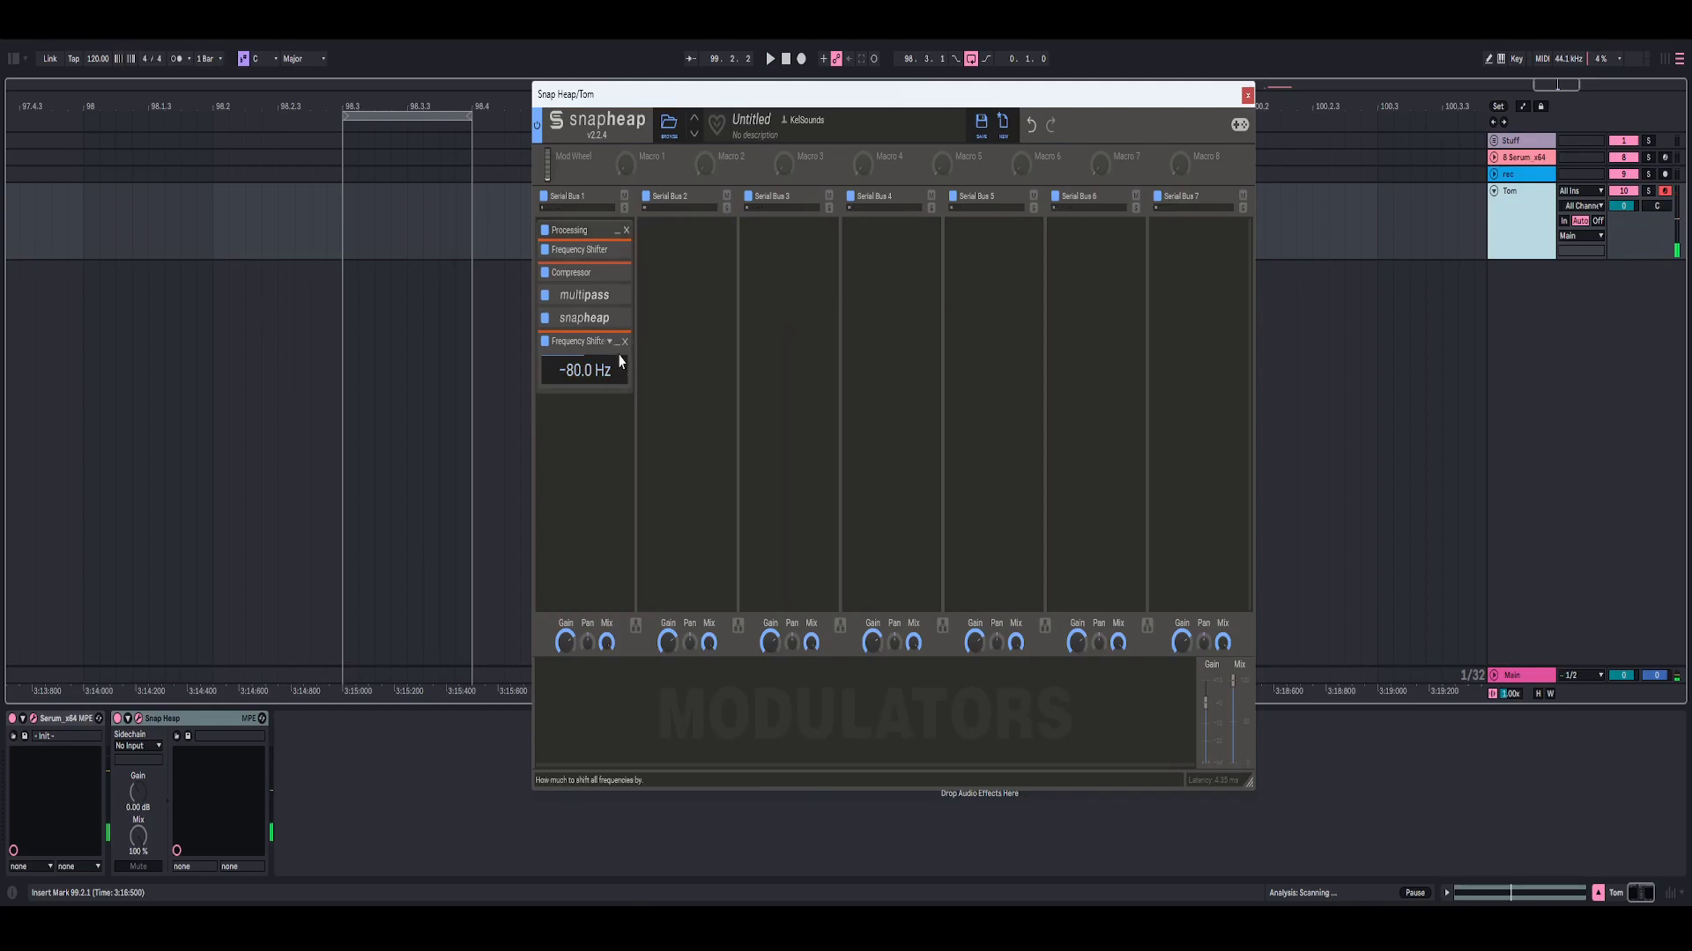
click(618, 346)
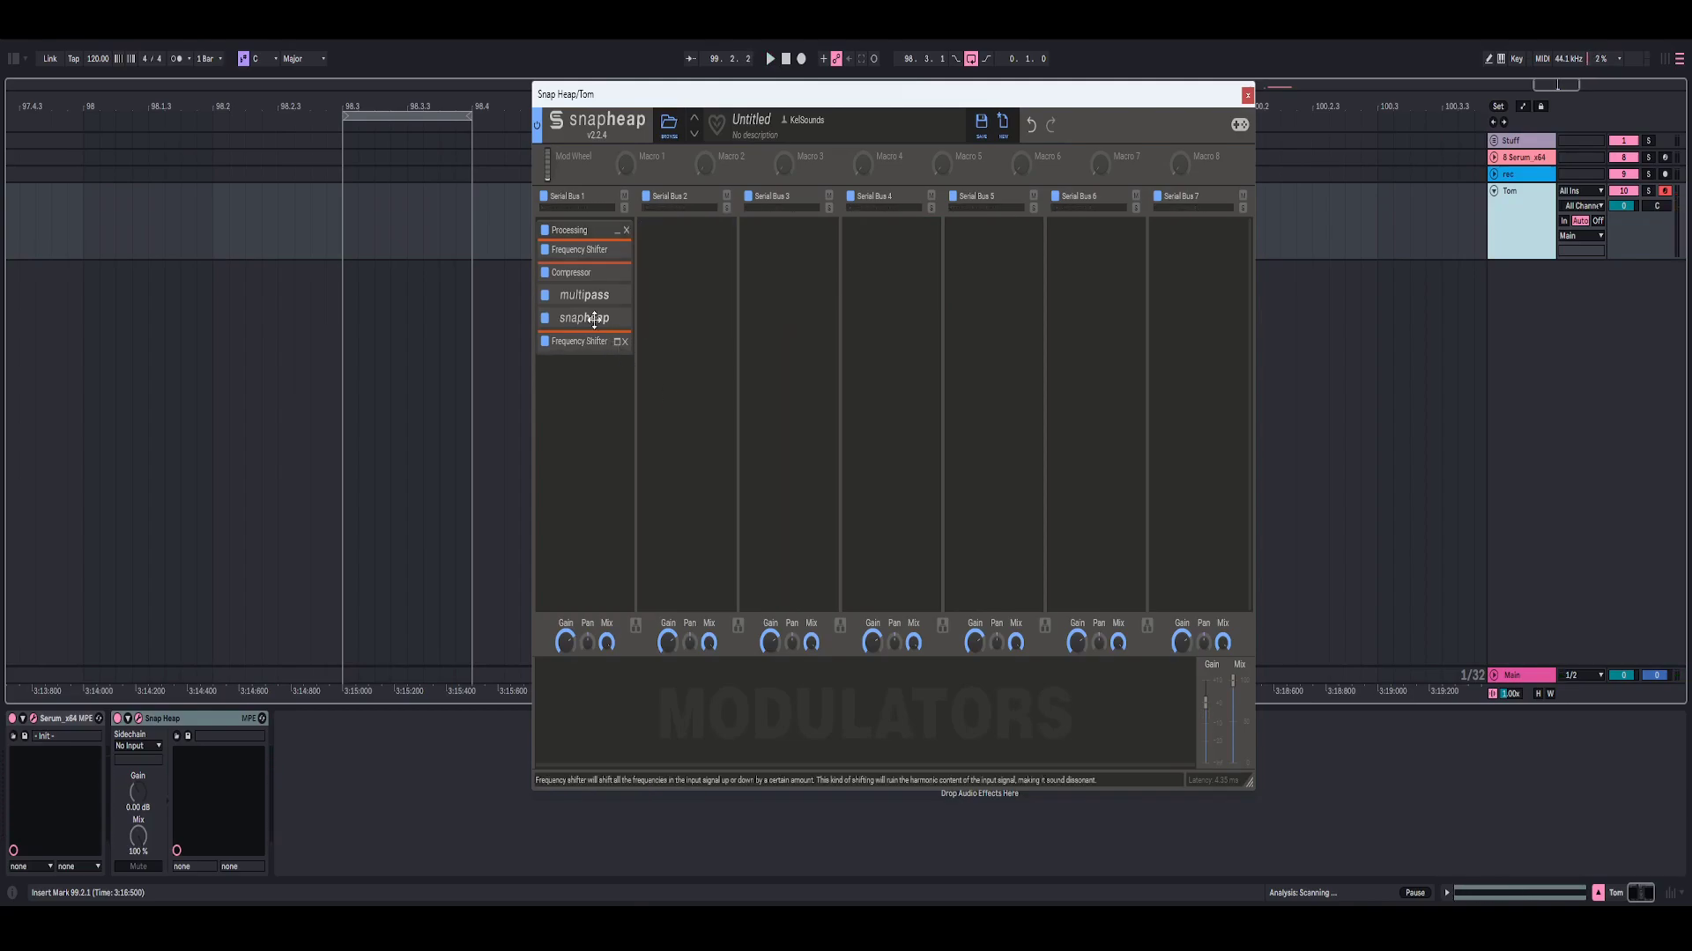
Collapse the Processing group and add a new group named Boost Stuff below it in Serial Bus 1
click(617, 232)
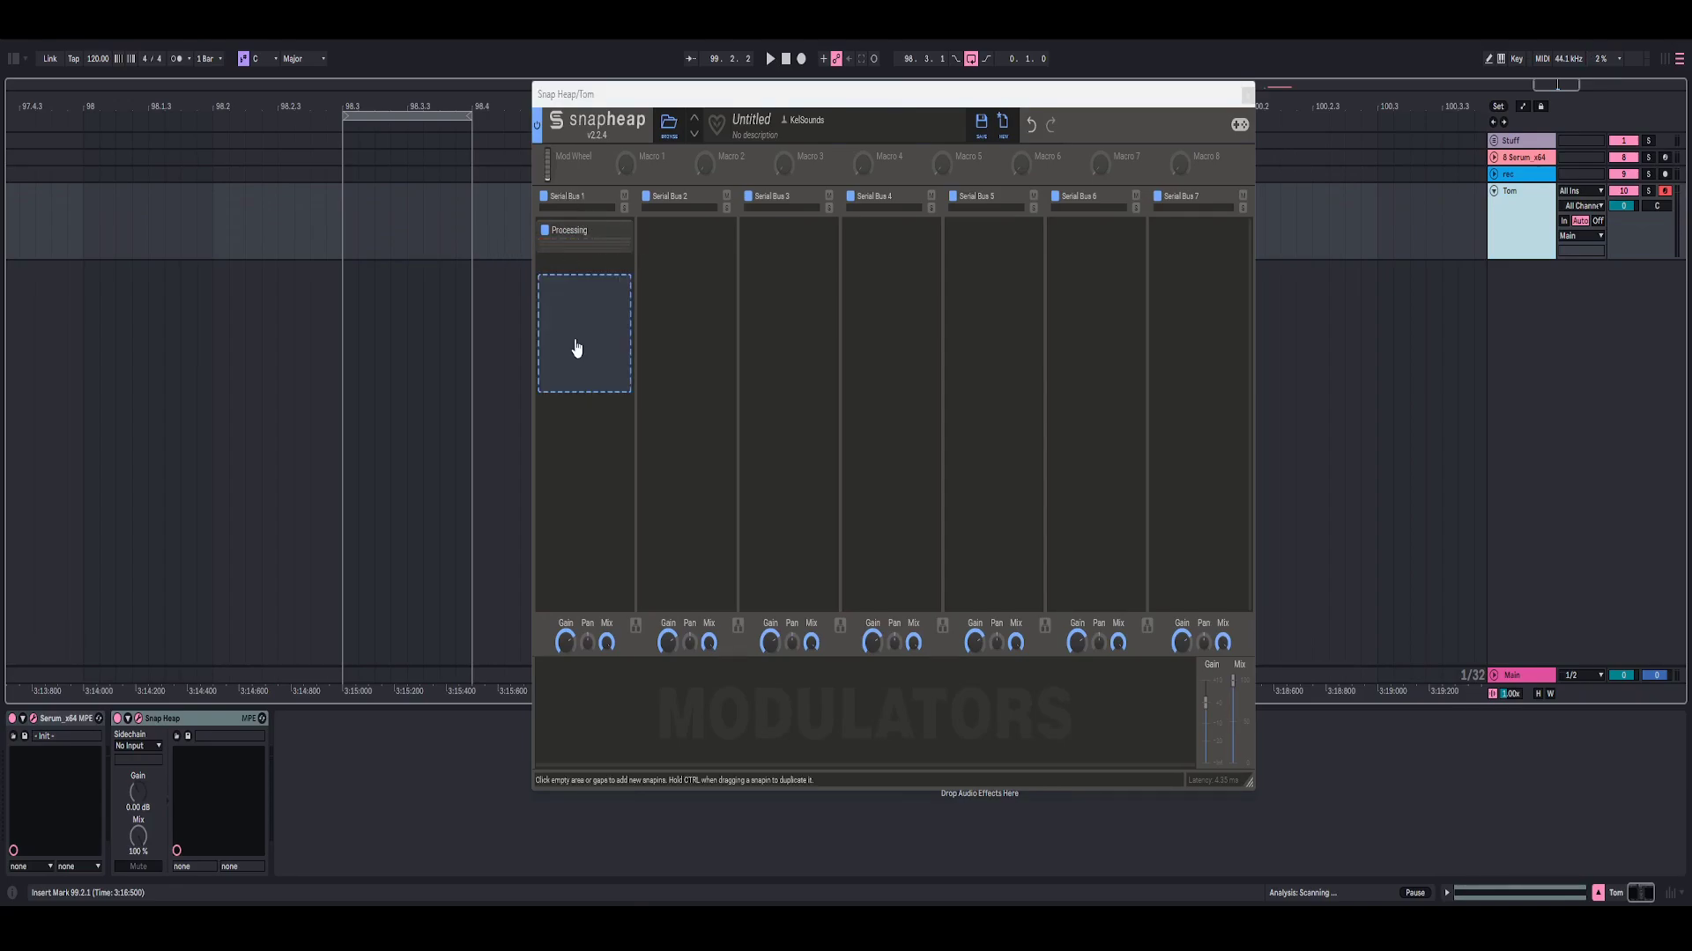
click(576, 342)
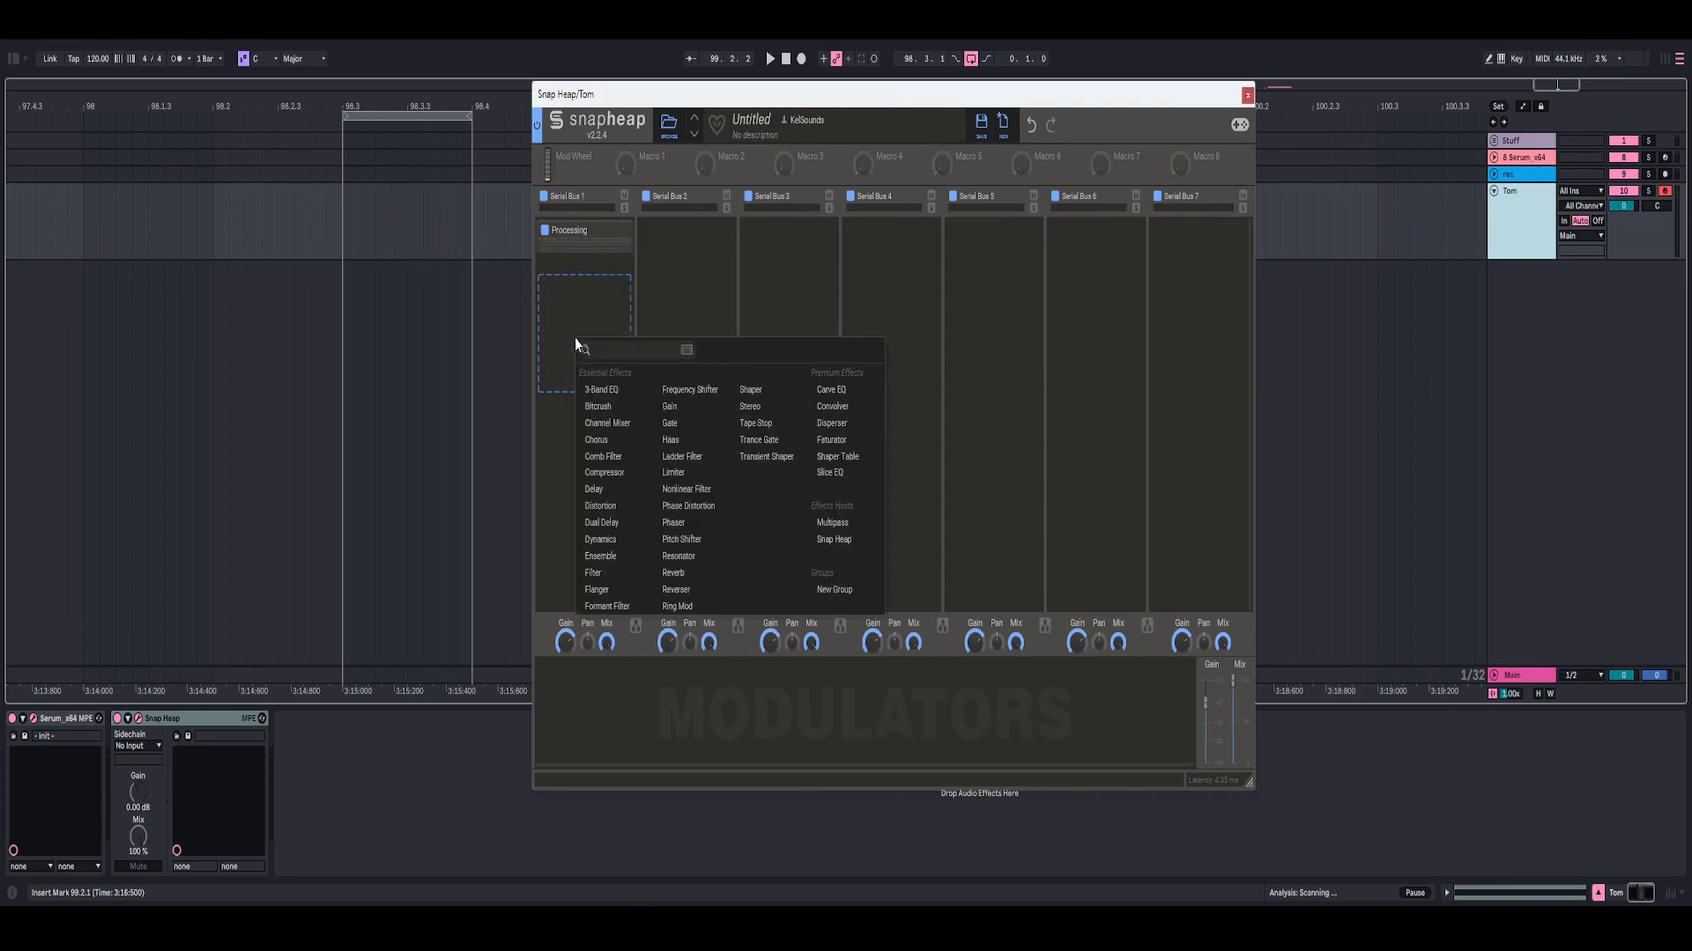
click(851, 599)
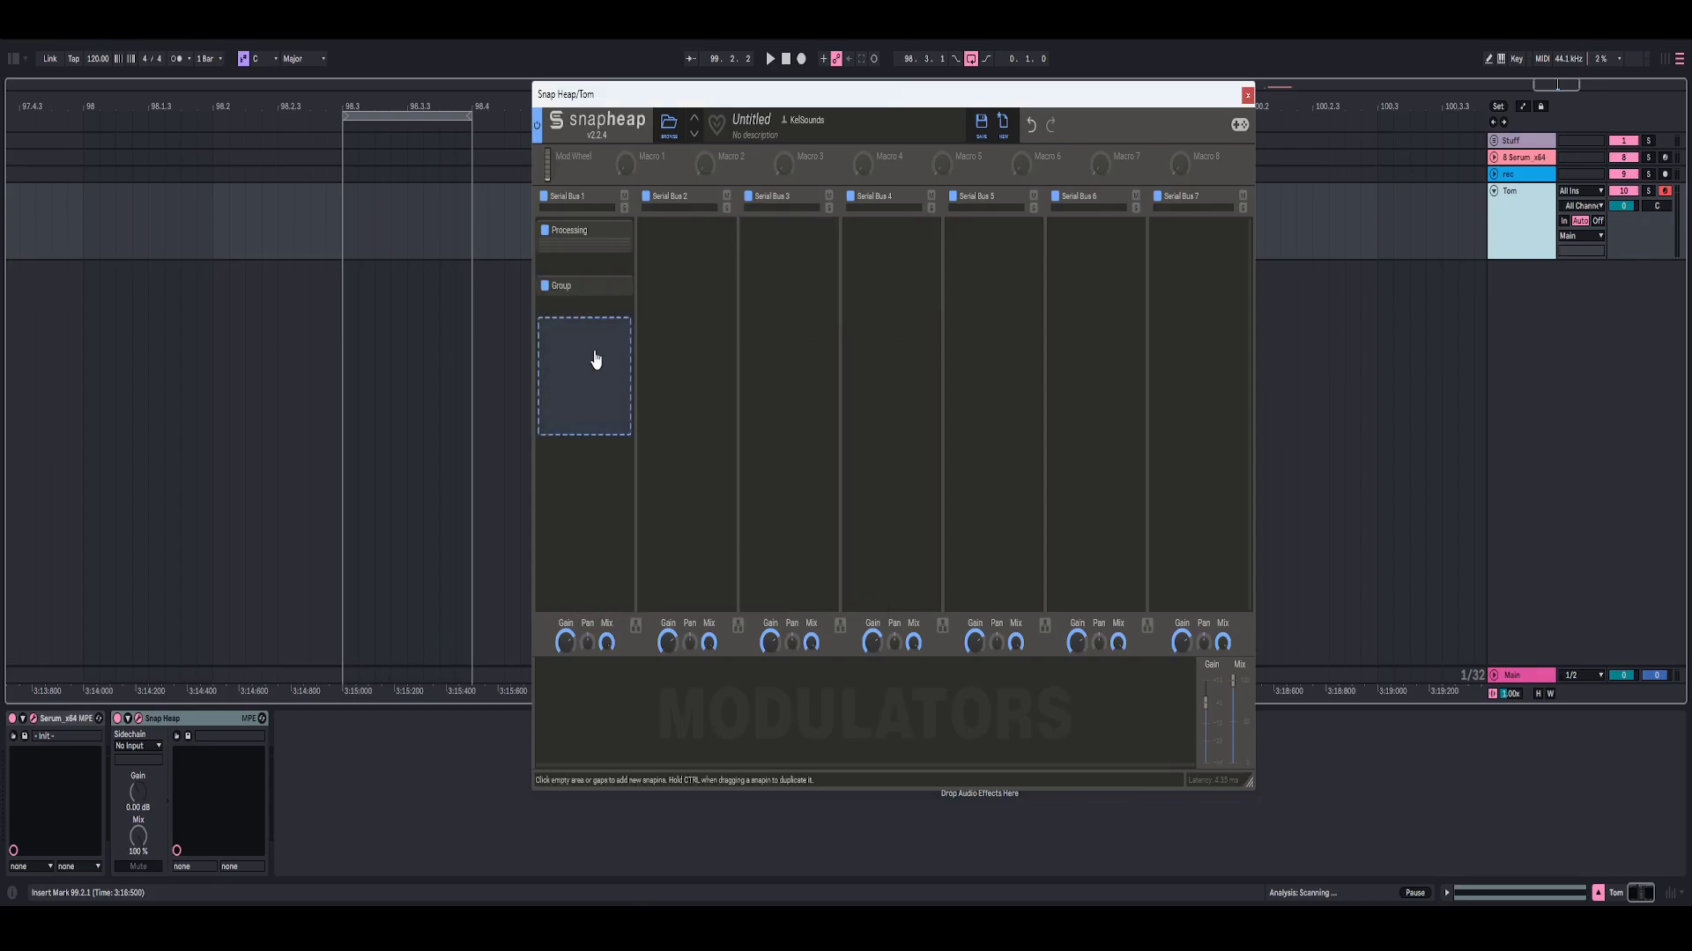
double_click(565, 286)
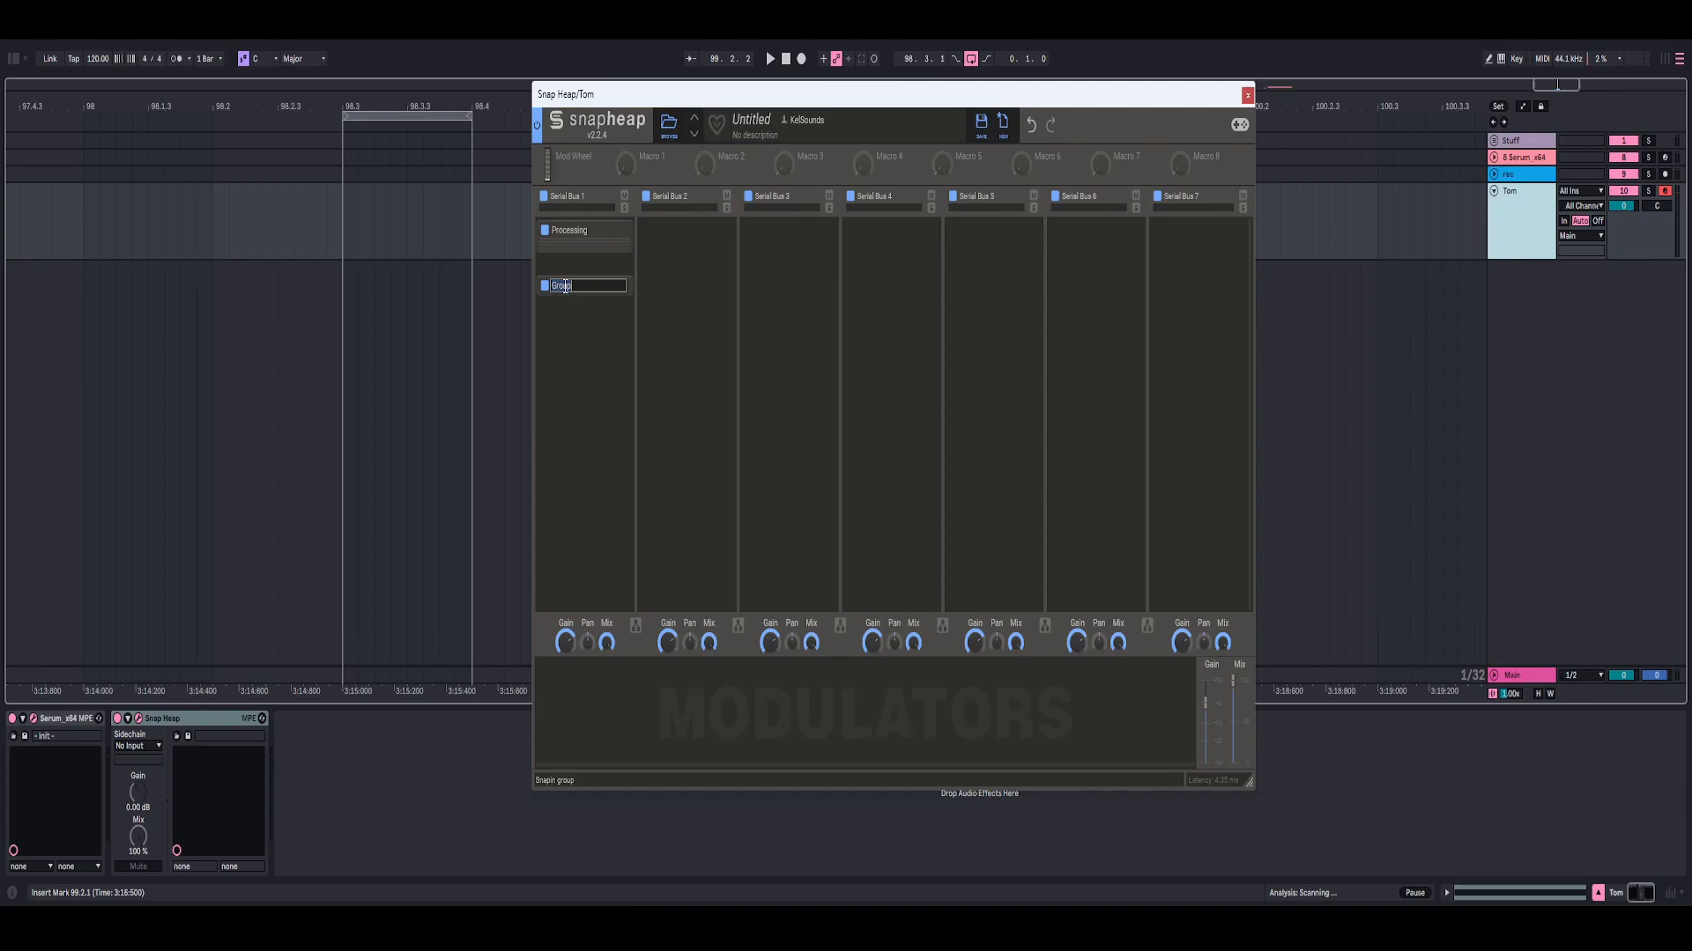
text(Boost Stuff)
key(Return)
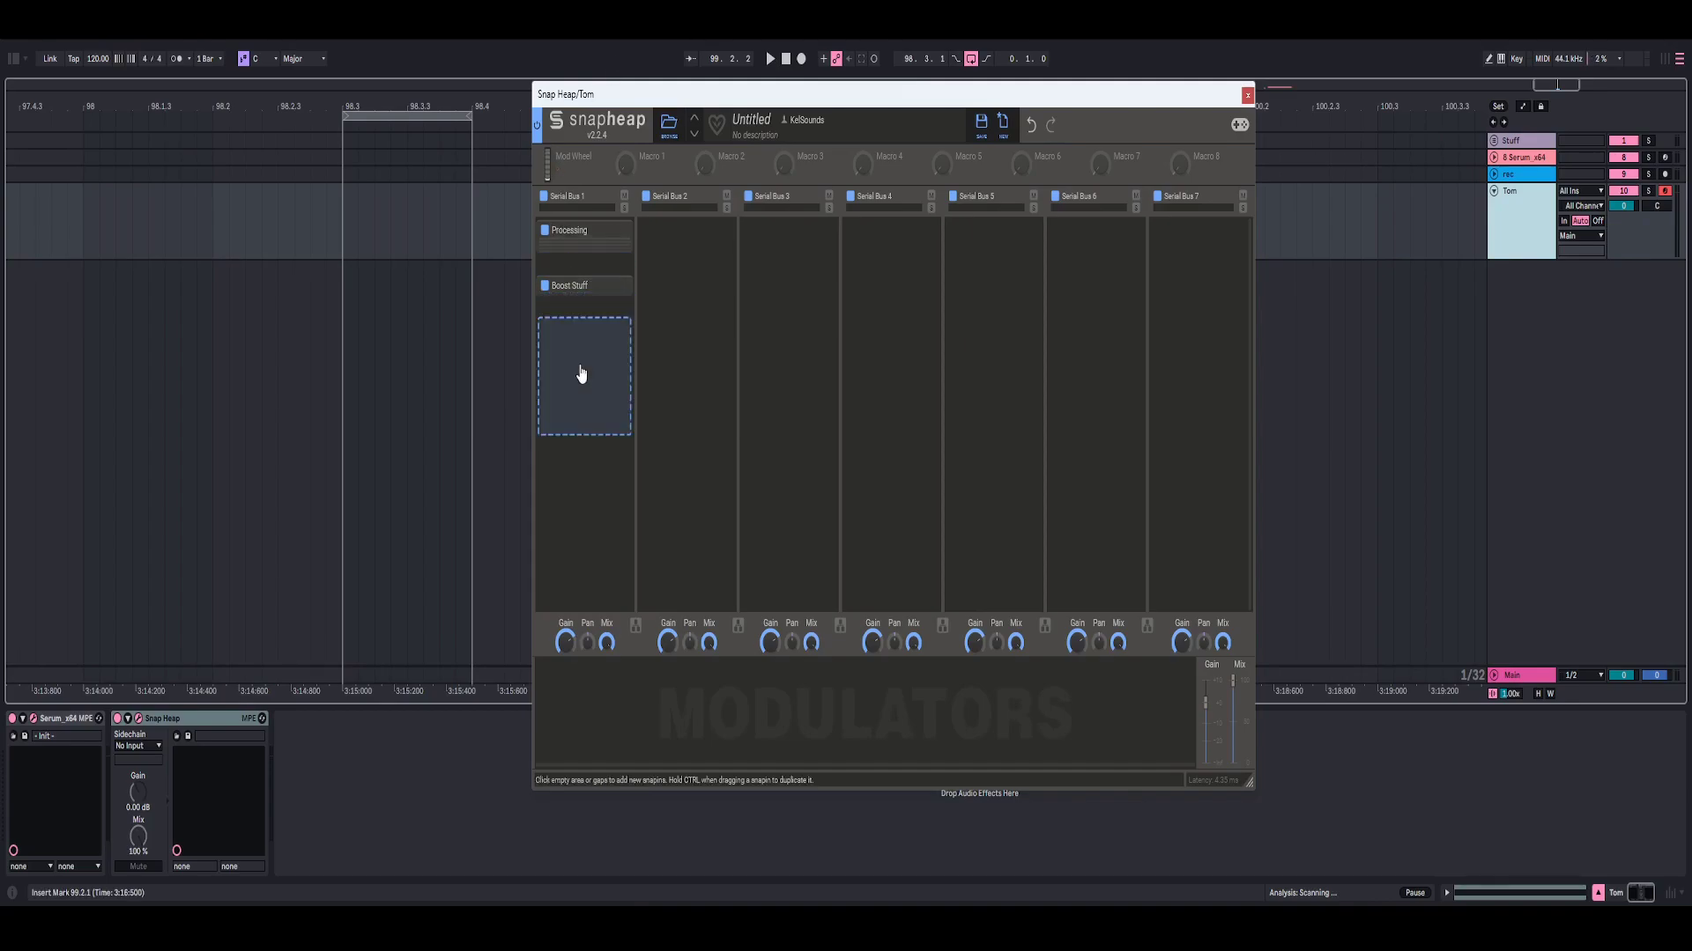
Add a Shaper to the Boost Stuff group, bend its curve into a steeper S-shape, and raise its drive to about 7 dB
click(584, 304)
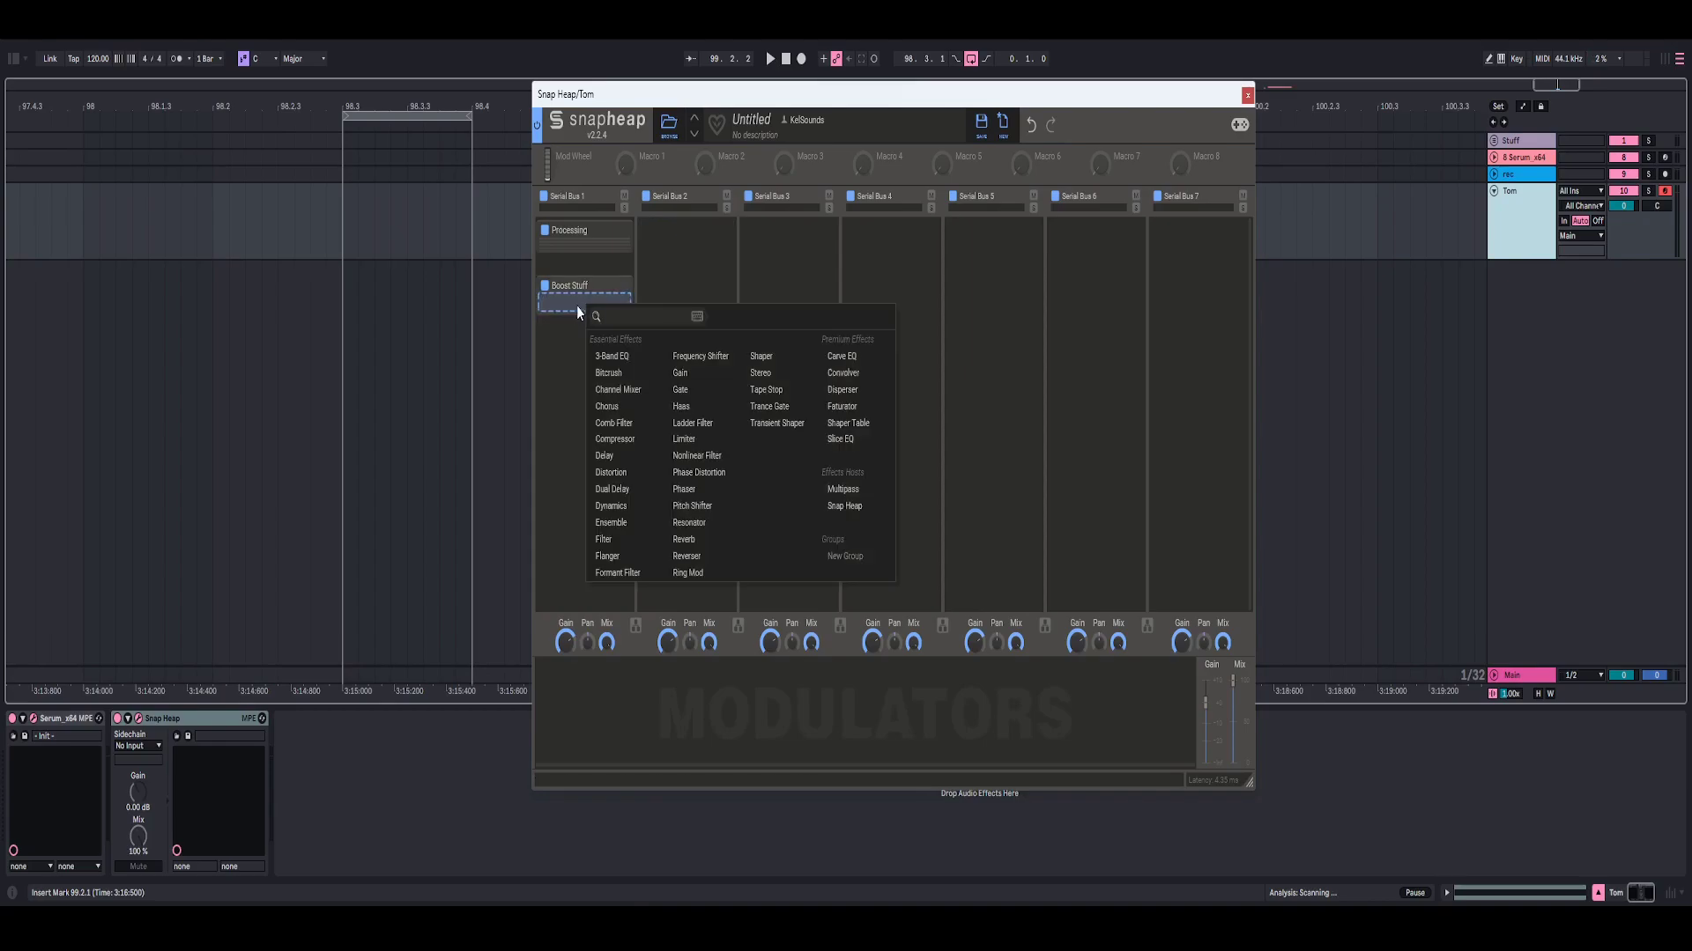
click(761, 356)
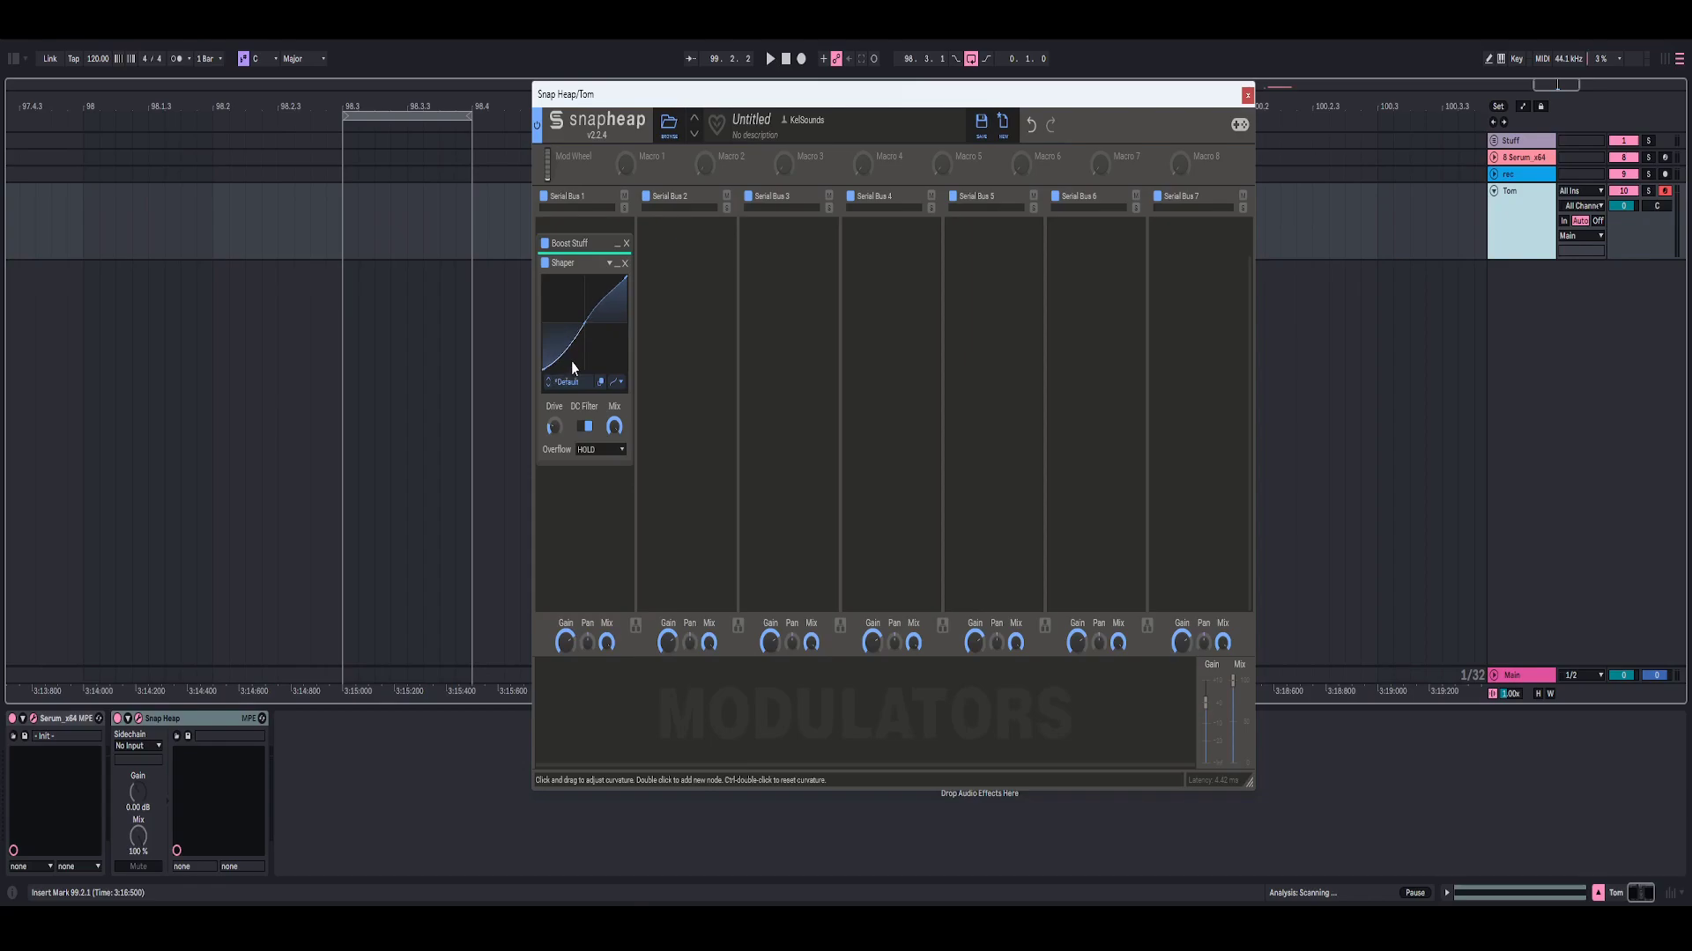
drag(571, 367, 582, 391)
drag(595, 301, 594, 296)
drag(555, 427, 556, 426)
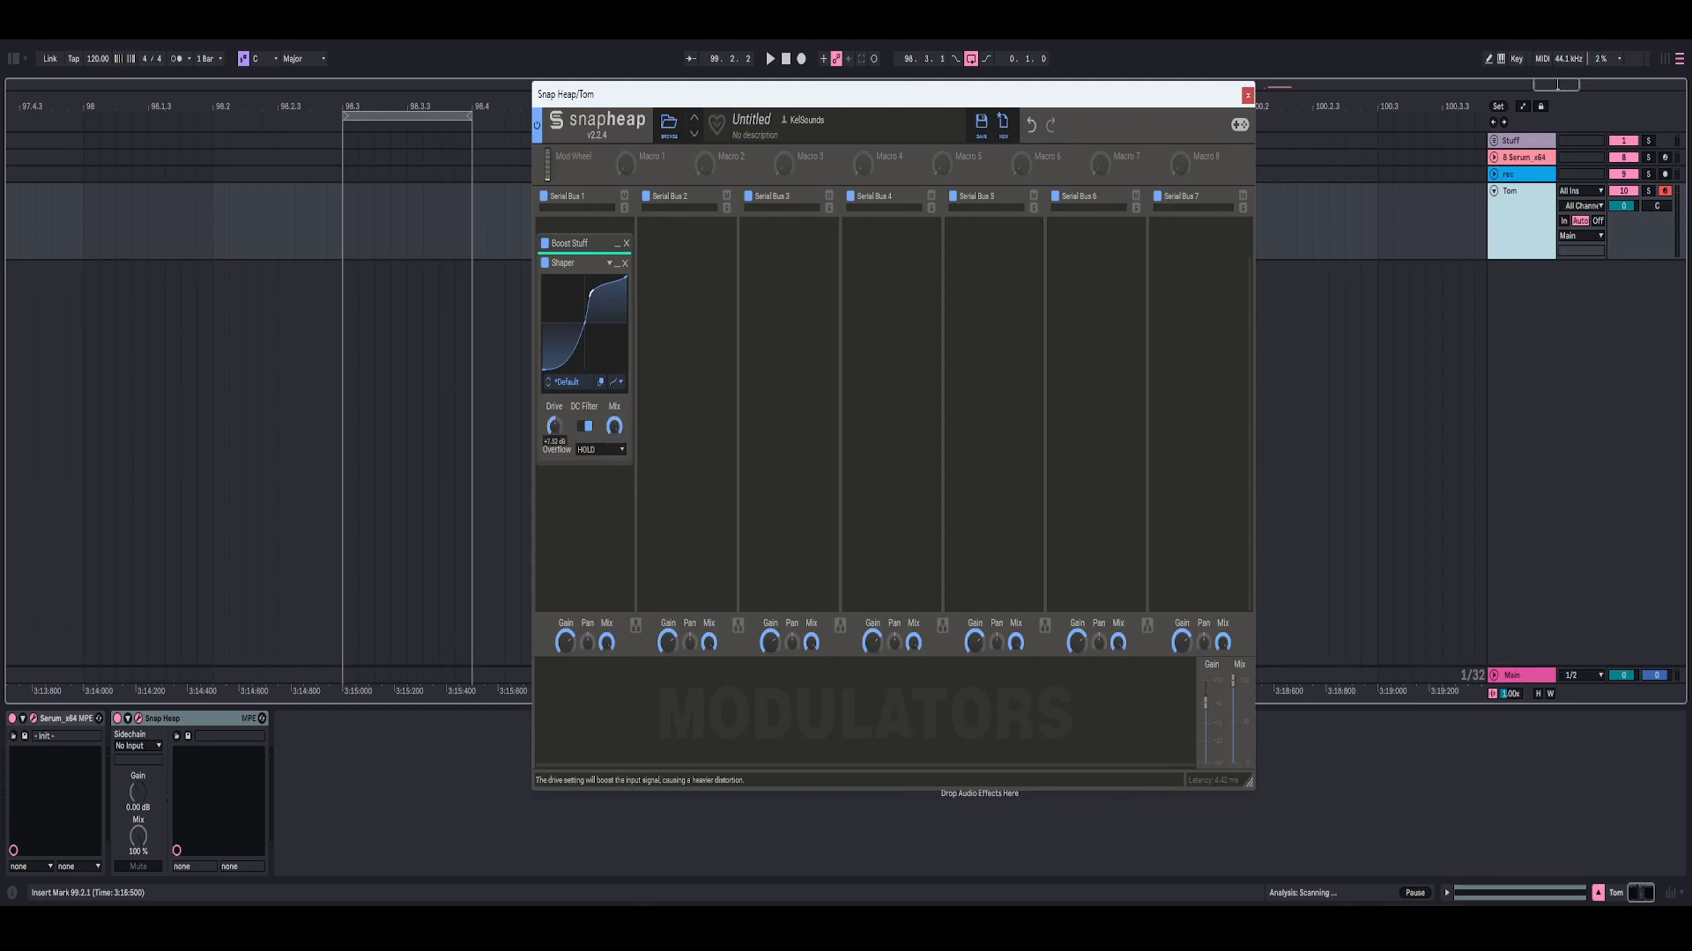
Add a Gain effect below the Shaper in Boost Stuff and lower it to about -12 dB
click(577, 473)
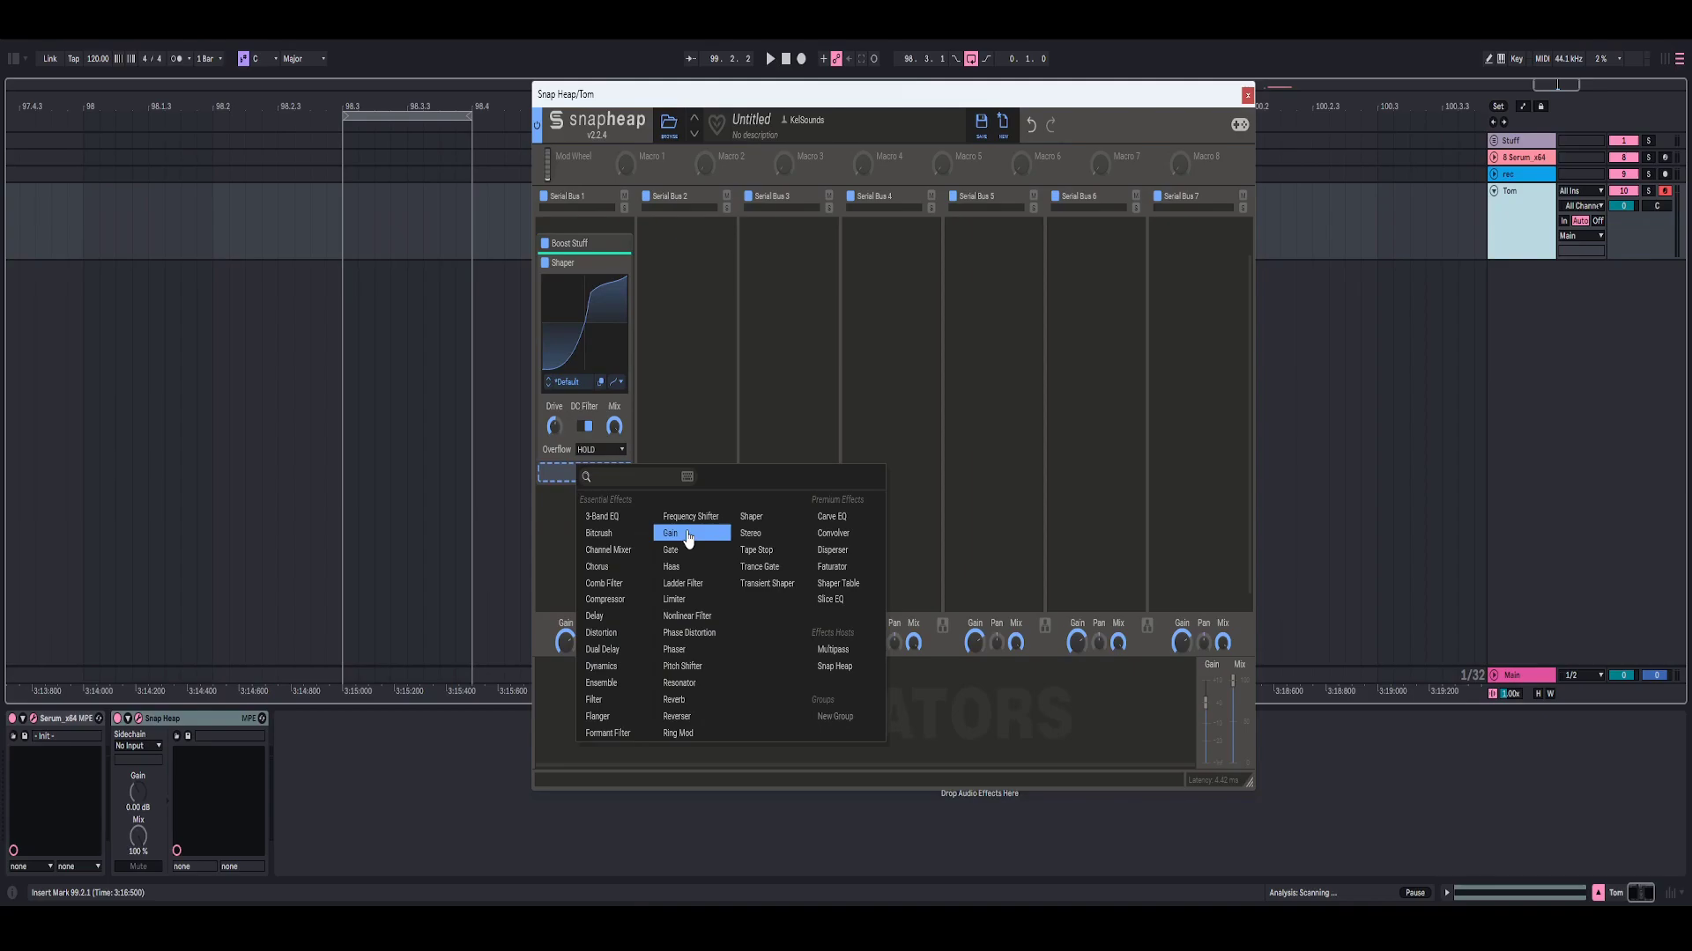
click(688, 535)
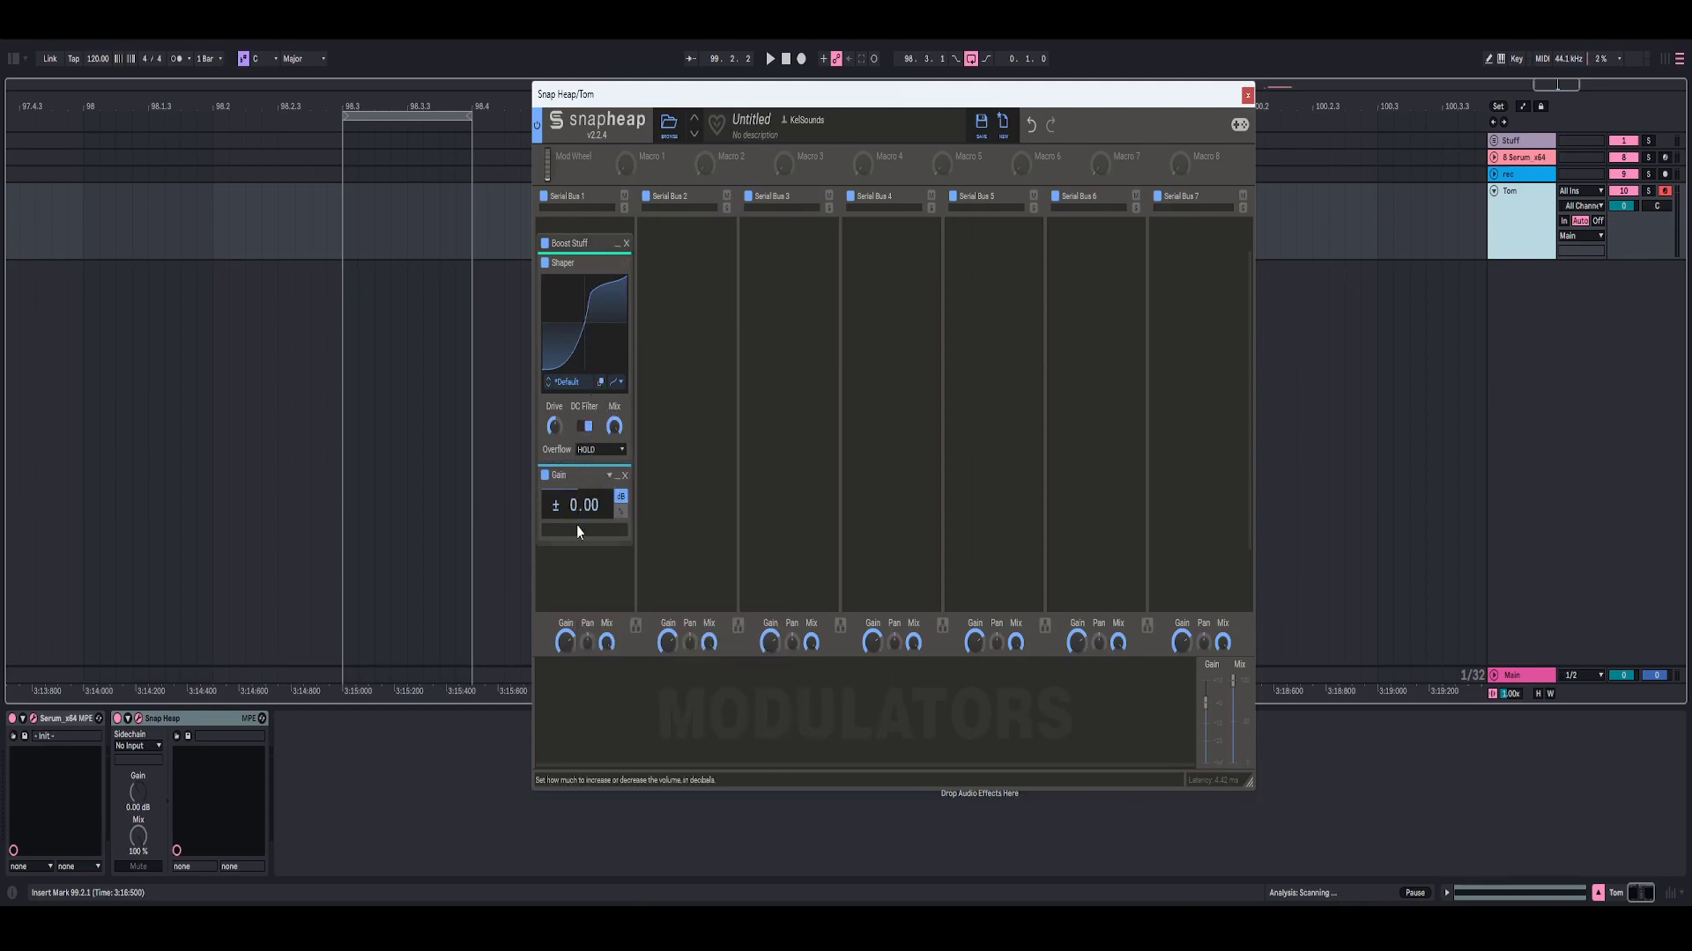
scroll(588, 471, down, 2)
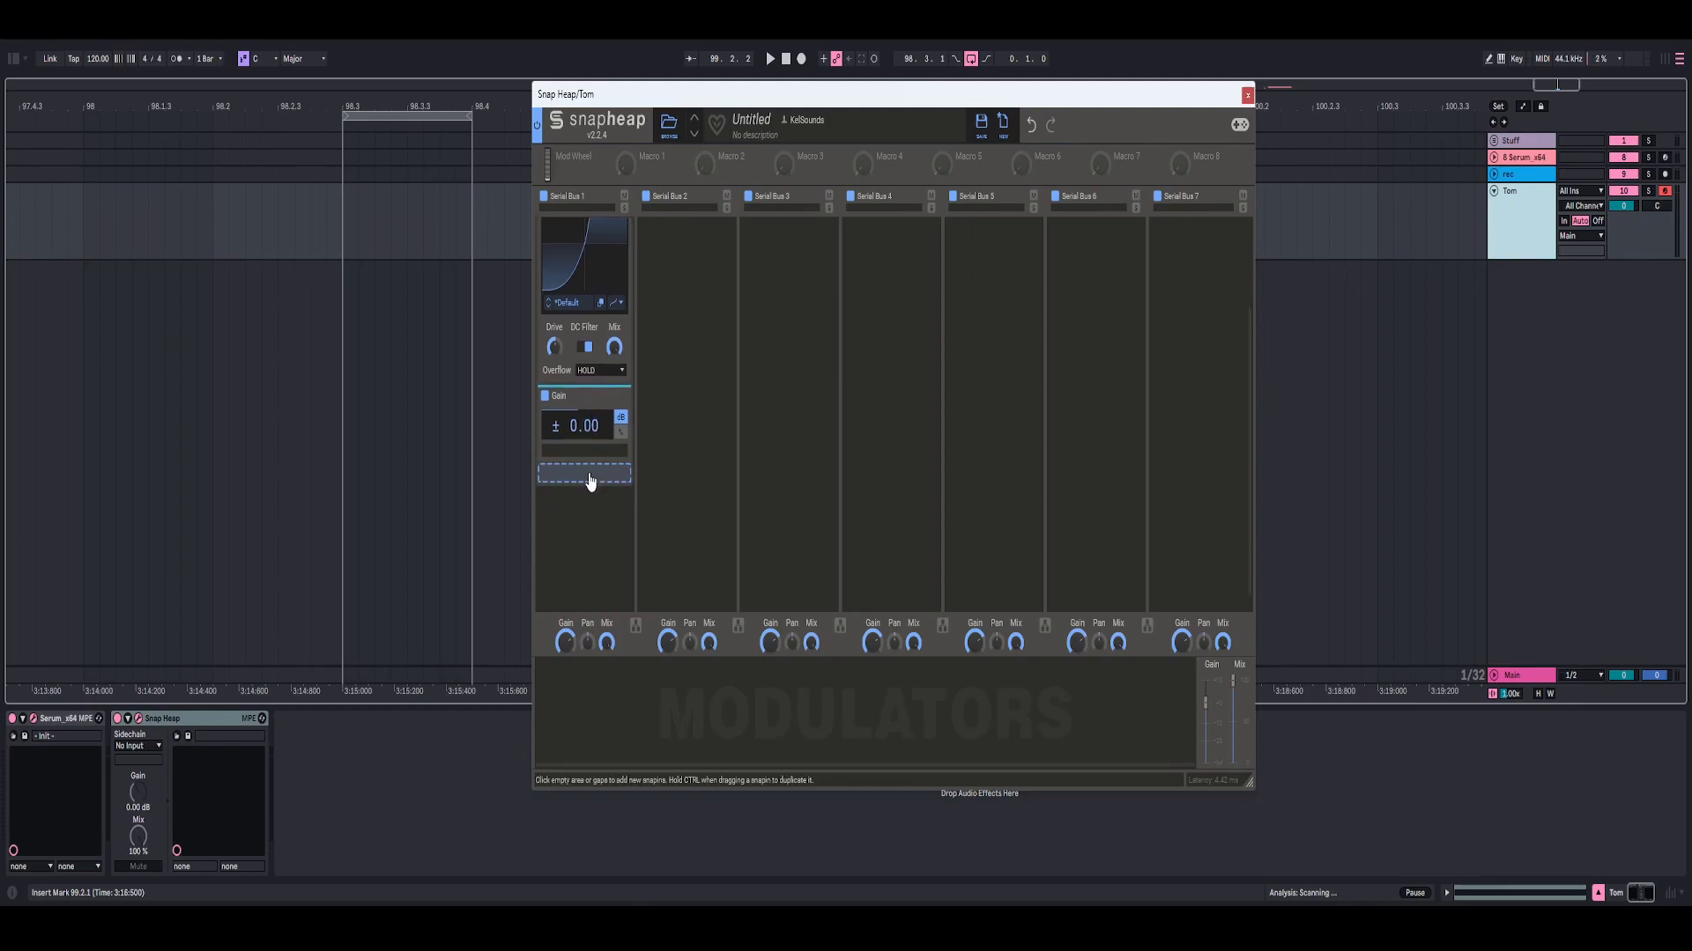
scroll(577, 444, up, 3)
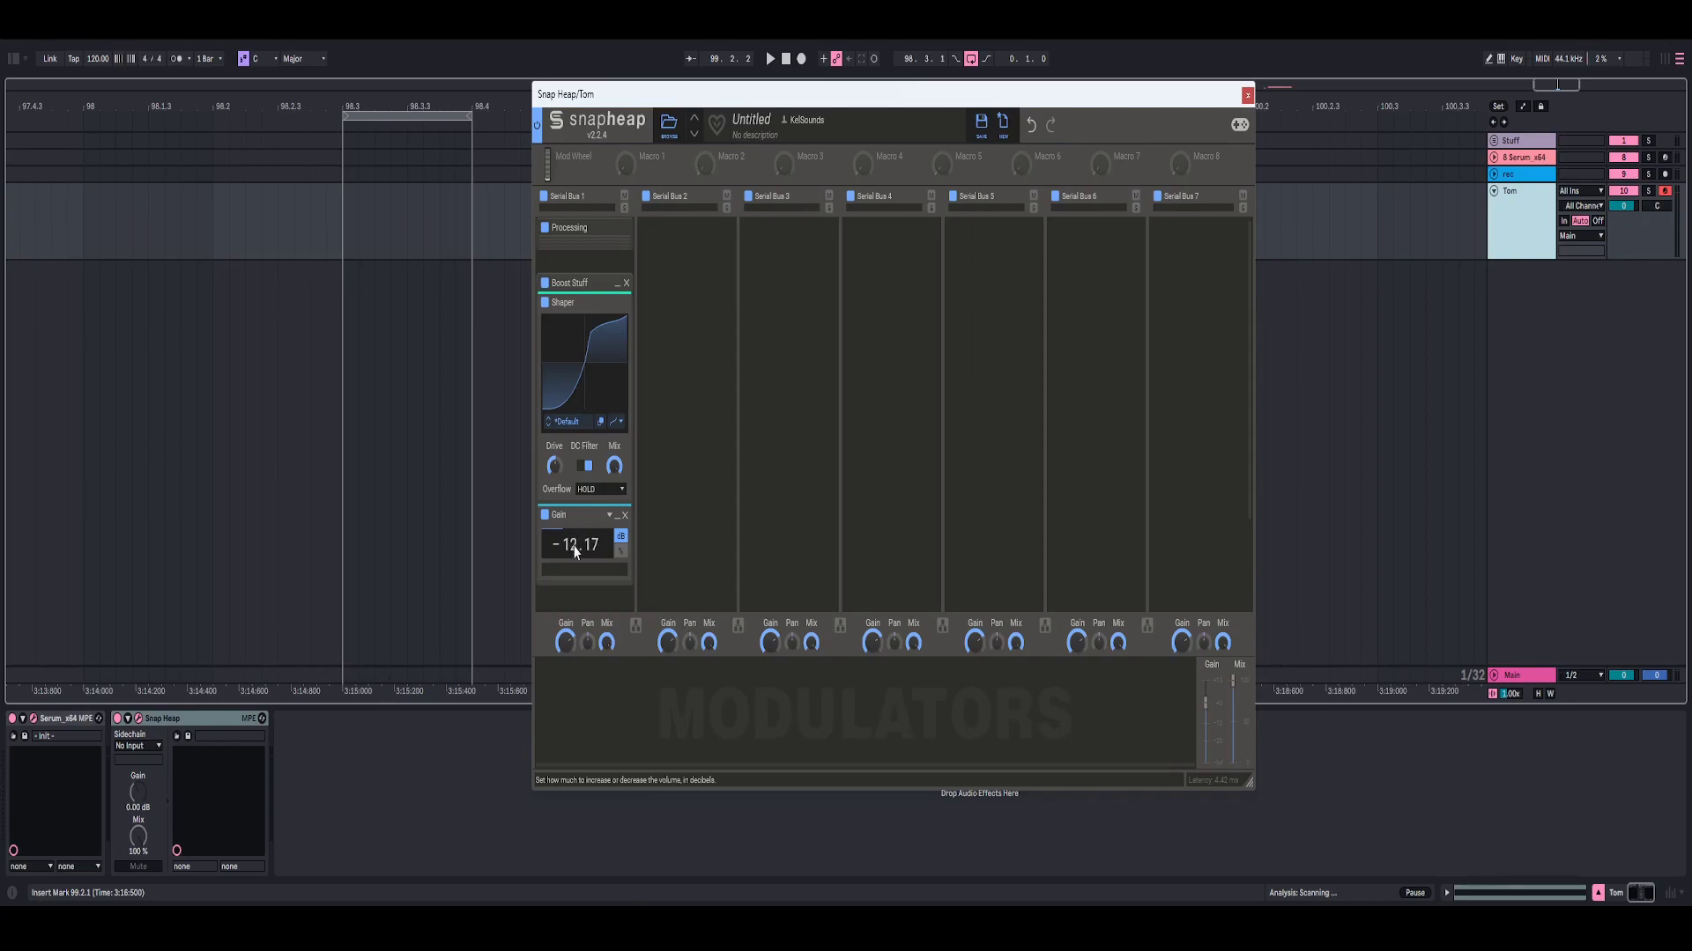
Balance the Shaper's drive against the Gain effect during playback, bringing the Gain effect to -5.80 dB
key(space)
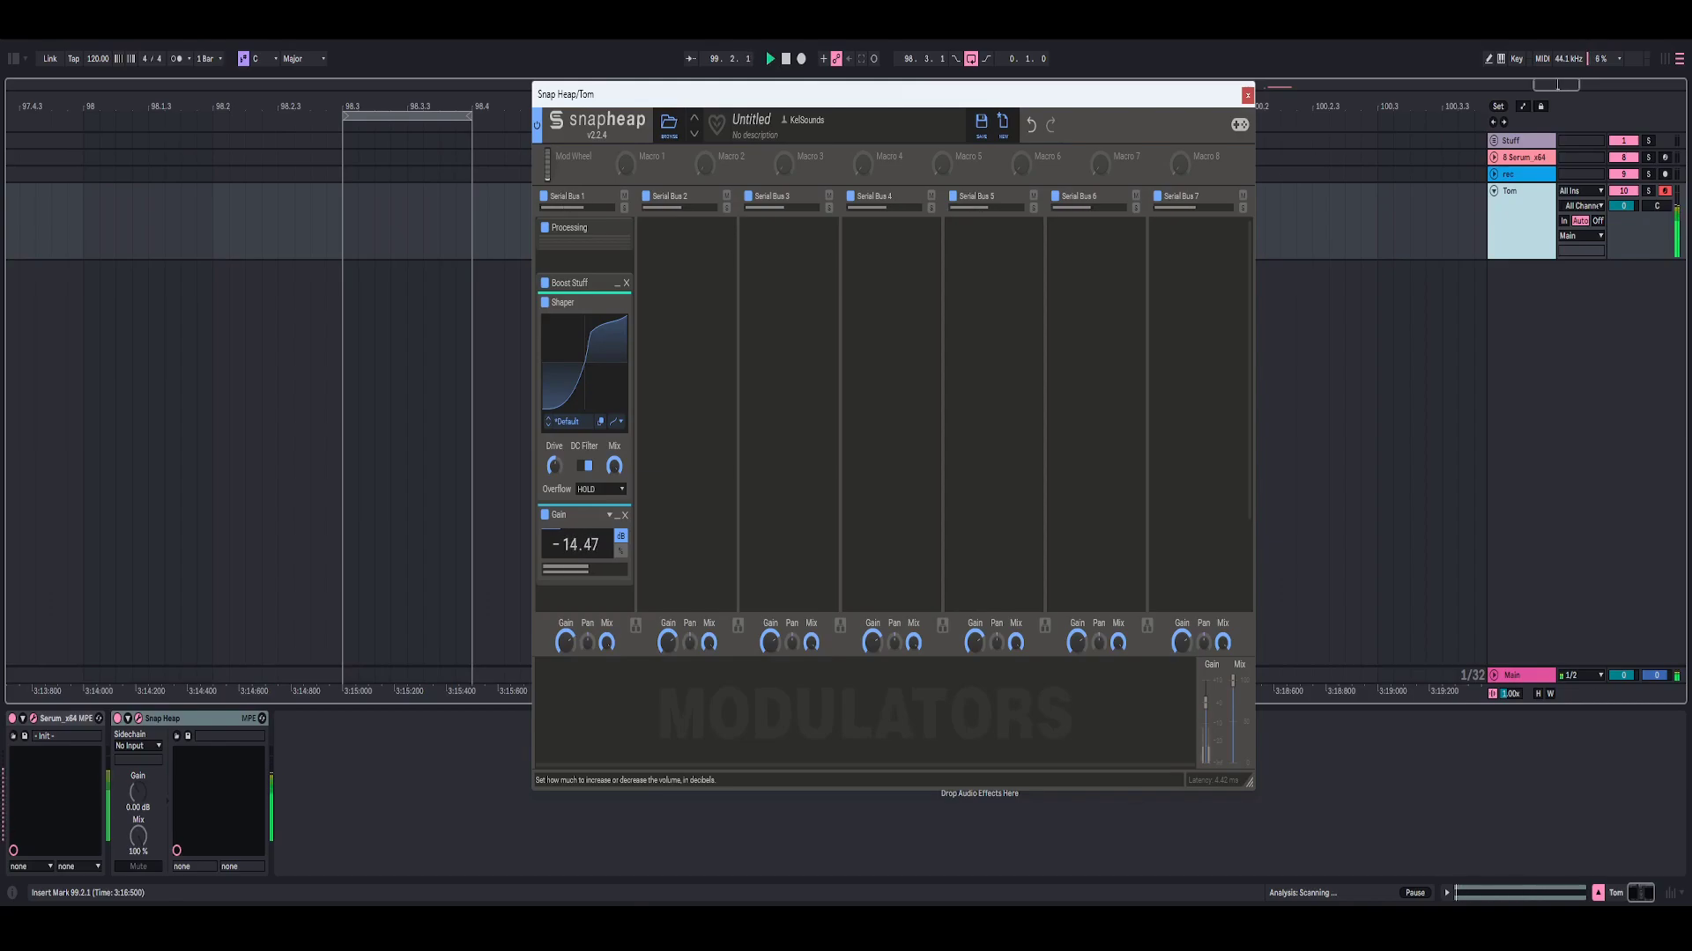
drag(575, 544, 575, 541)
key(space)
drag(554, 466, 554, 465)
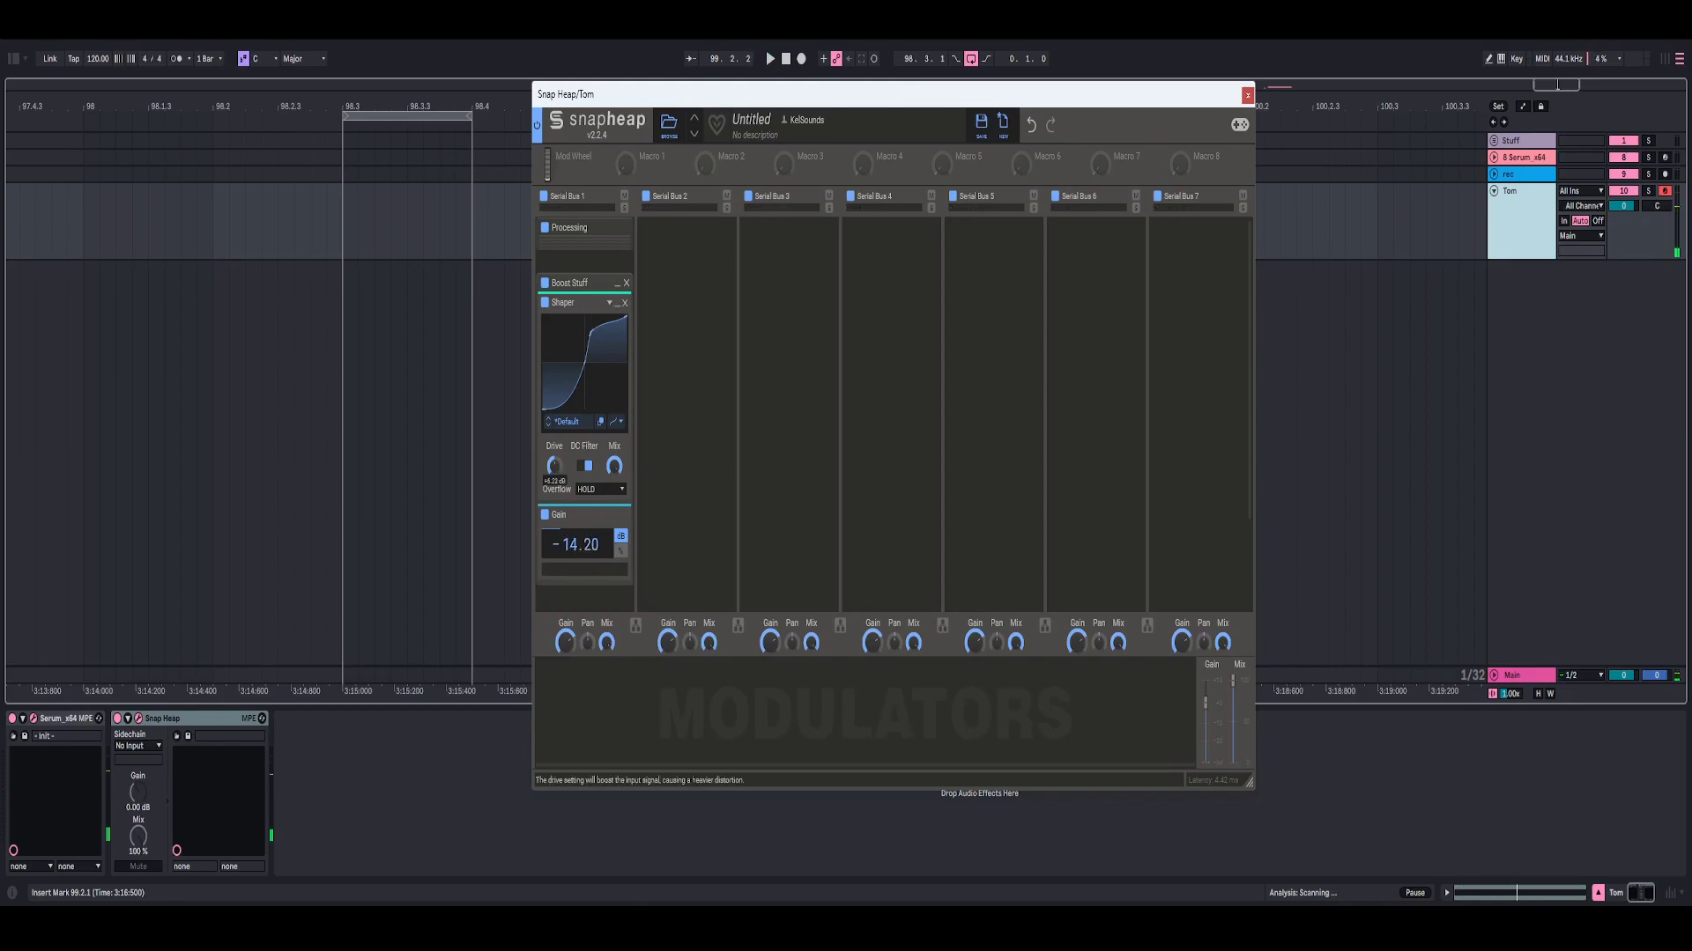
key(space)
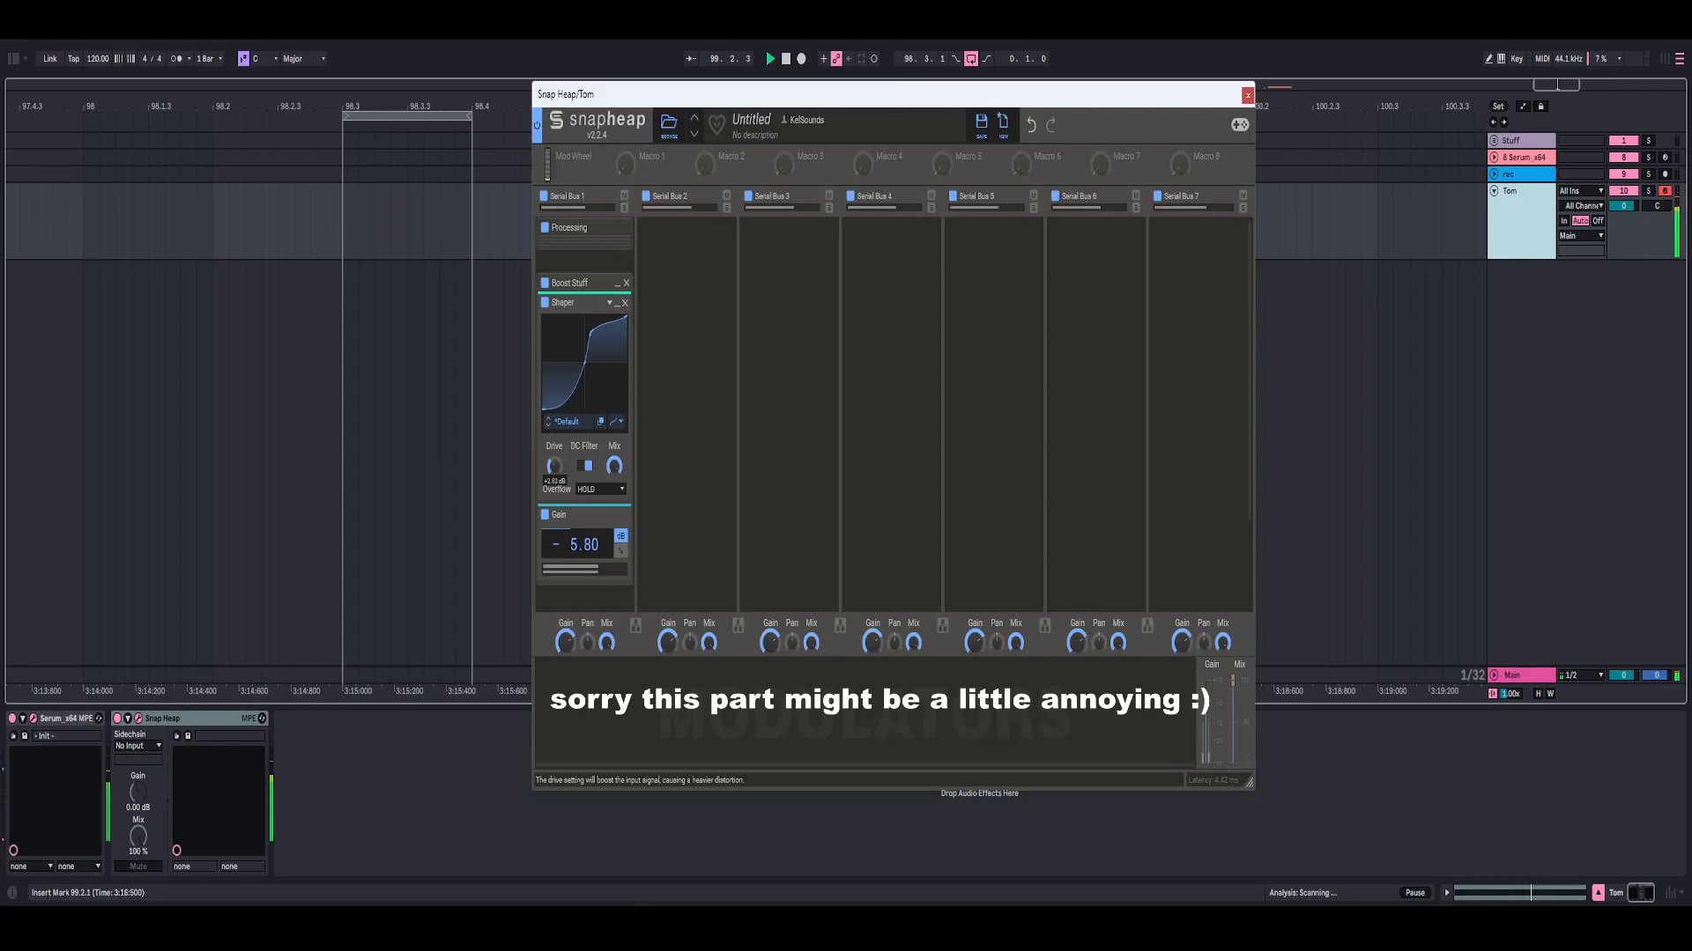
Set the Shaper's drive to 5.8 dB
right_click(556, 463)
text(5.8)
key(Return)
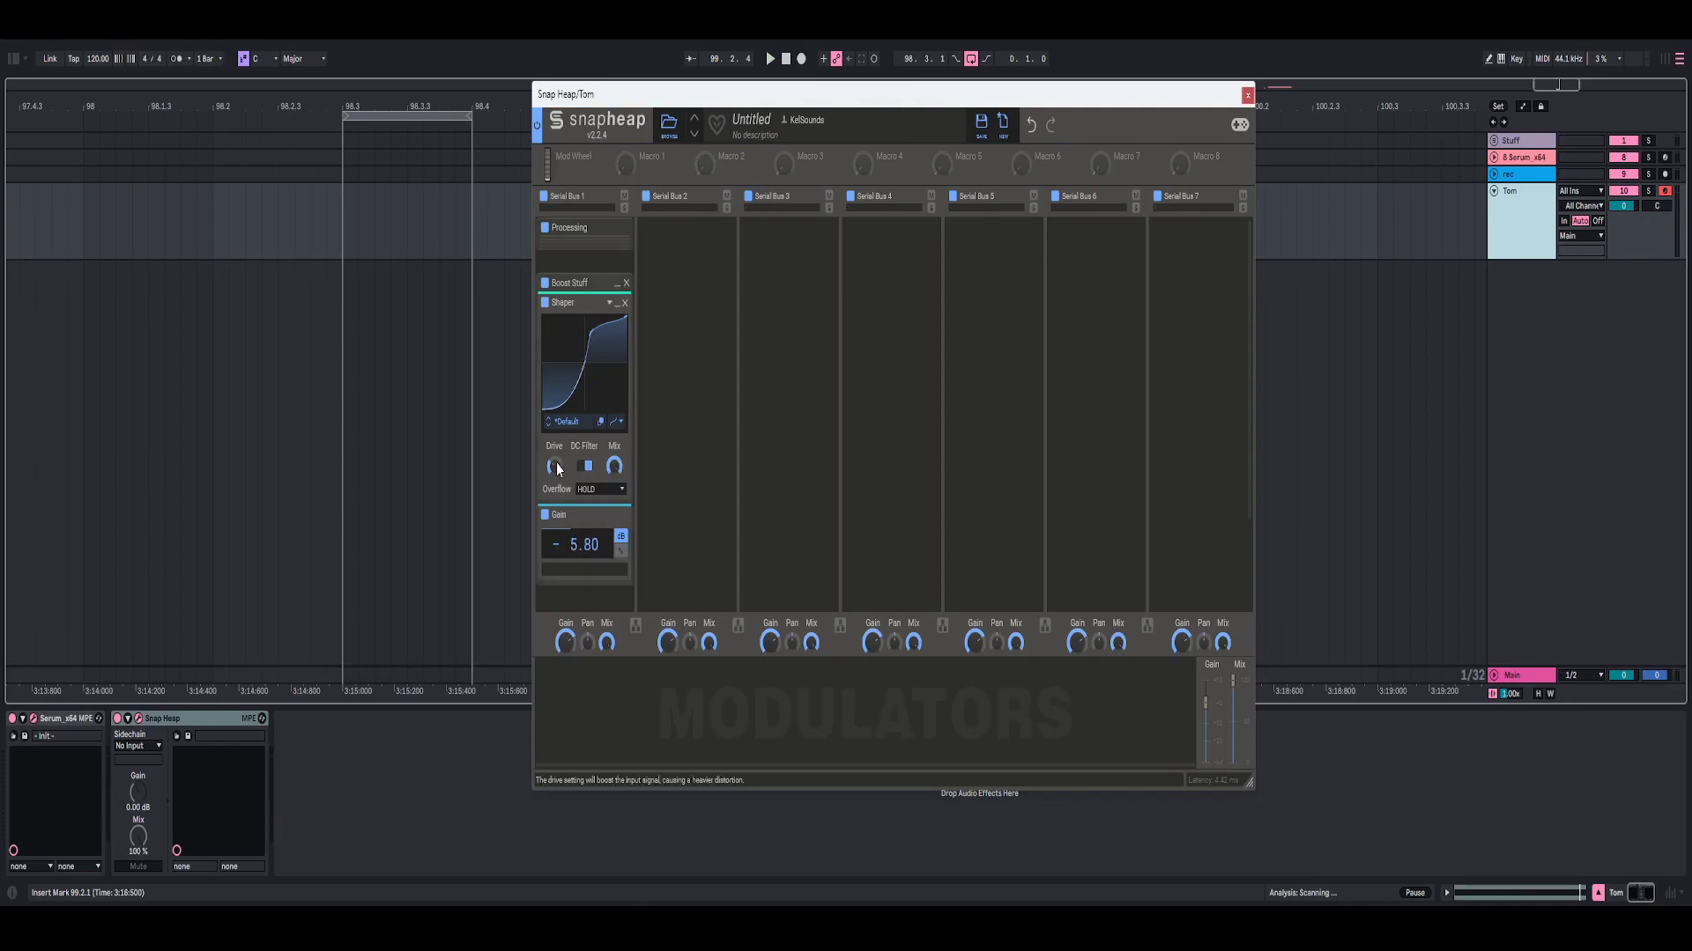
Set the Gain effect in Boost Stuff to -7 dB and collapse the Shaper
right_click(571, 548)
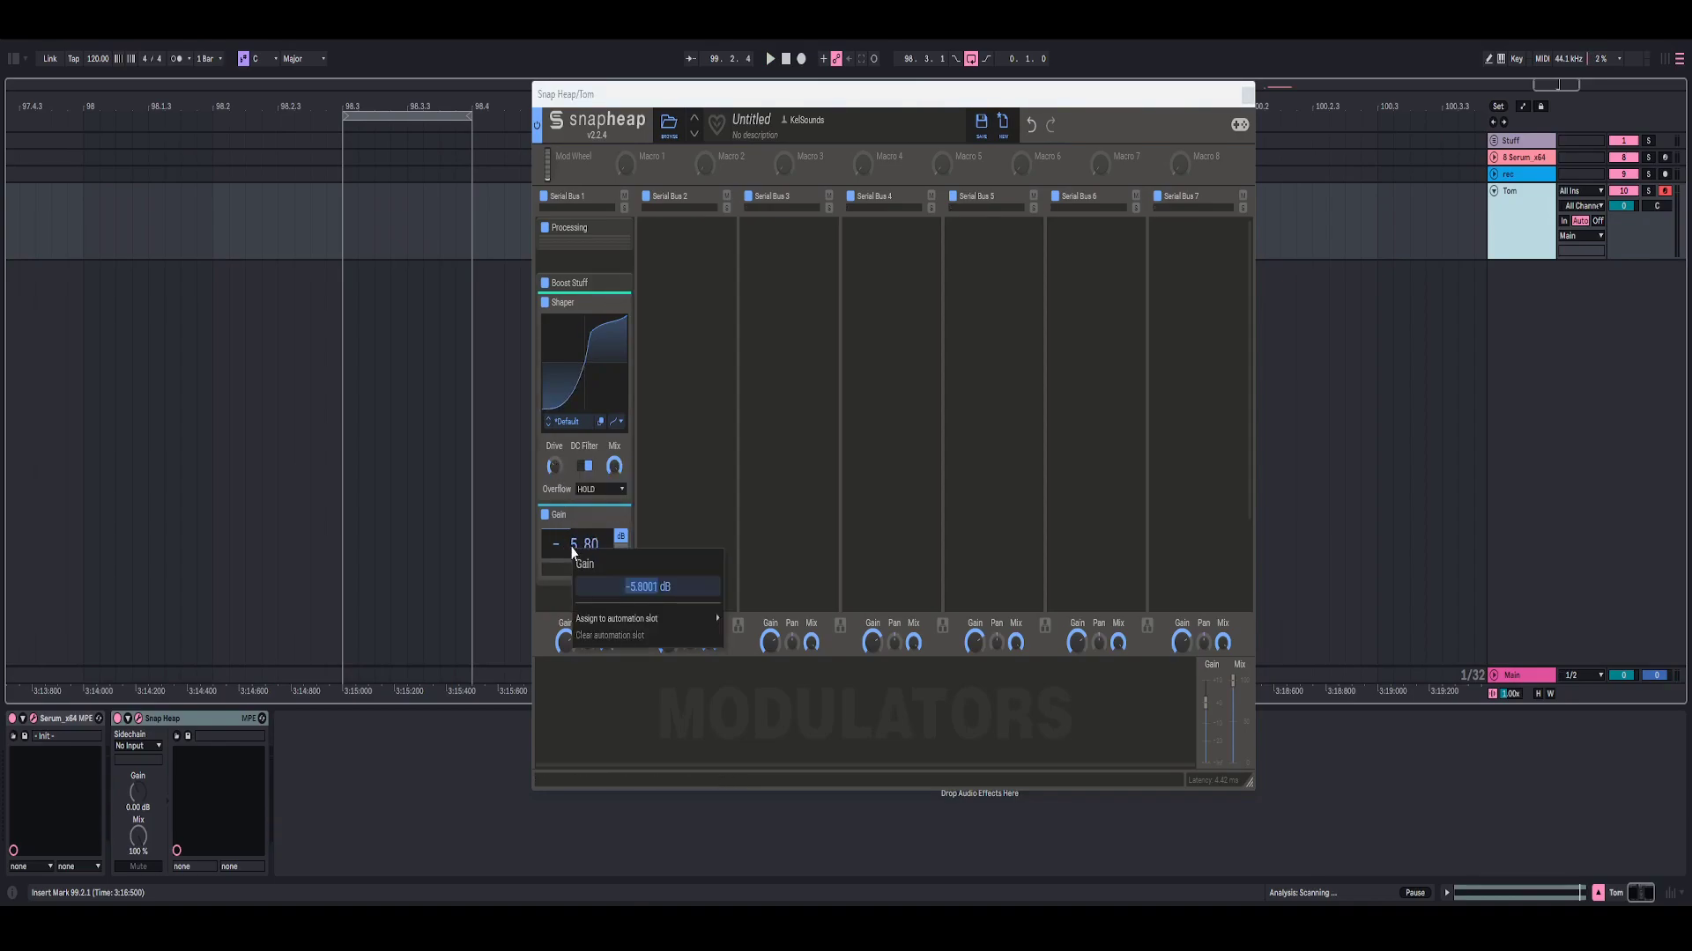
key(BackSpace)
key(Return)
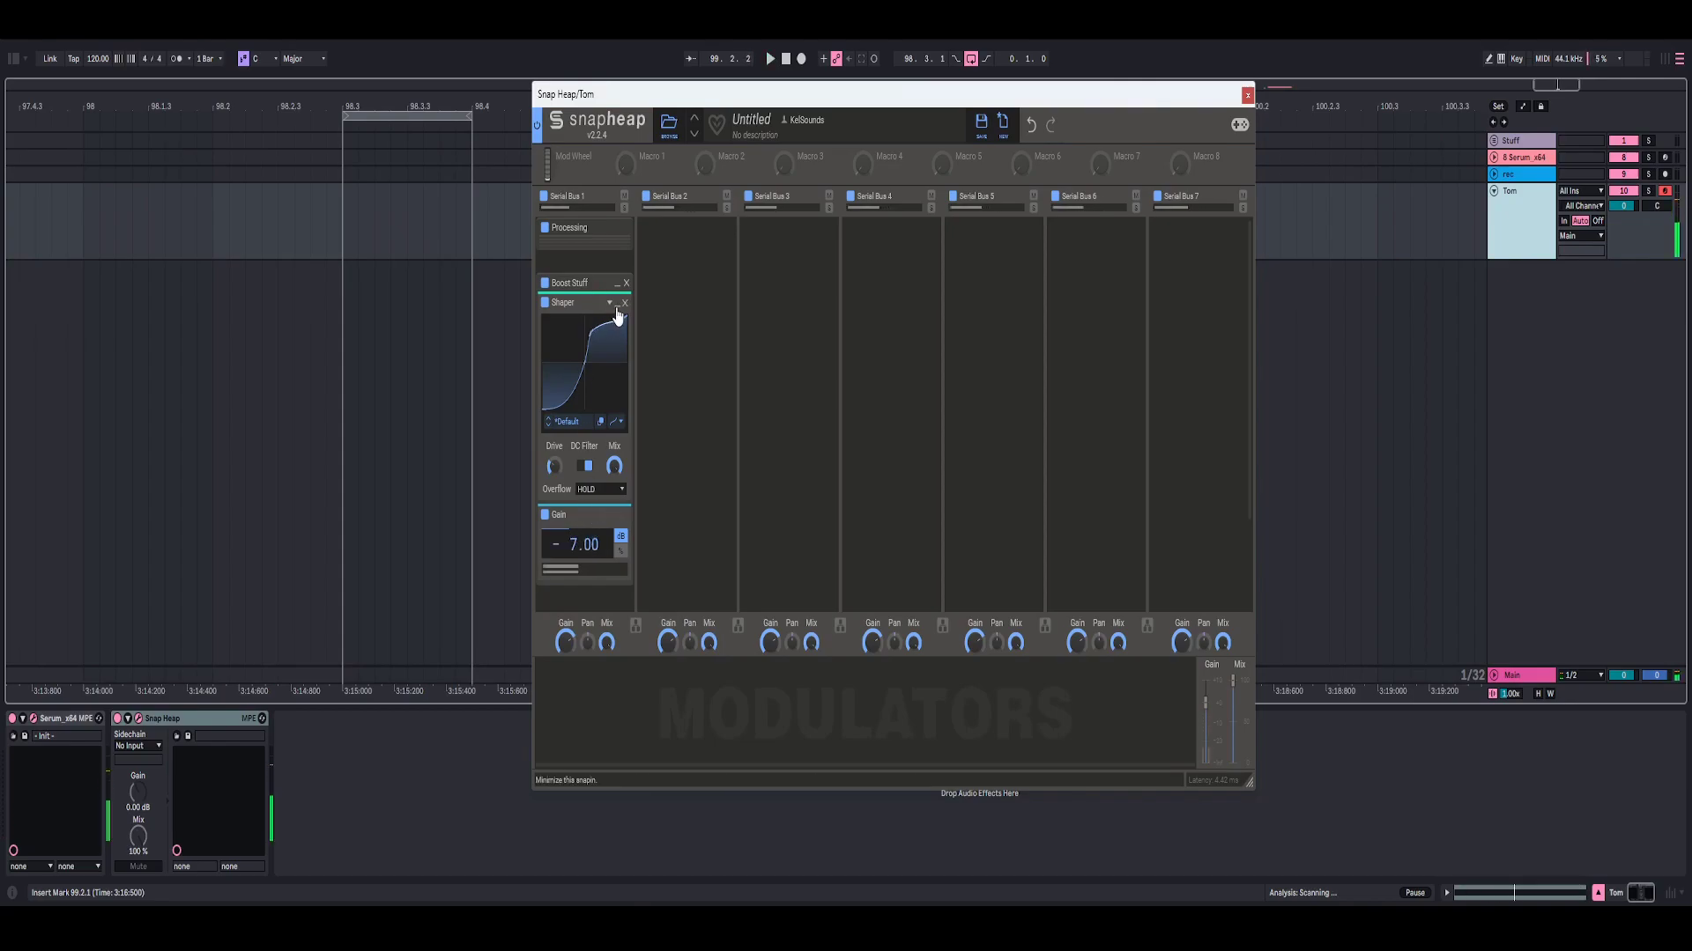
click(617, 304)
click(603, 407)
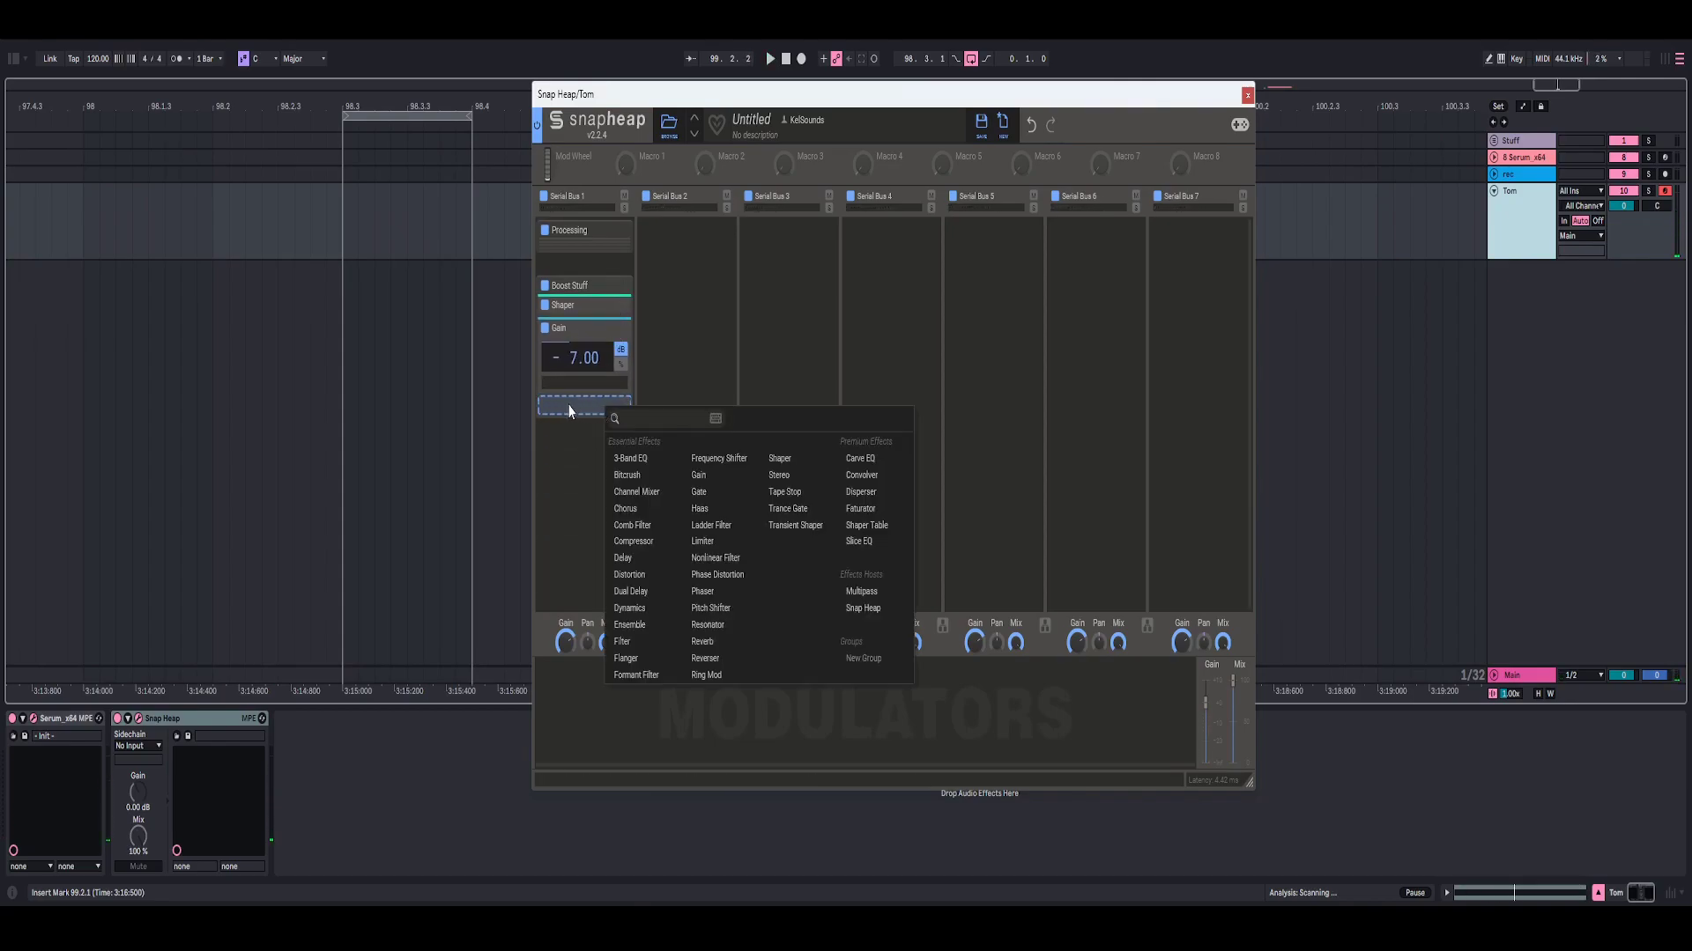
click(569, 412)
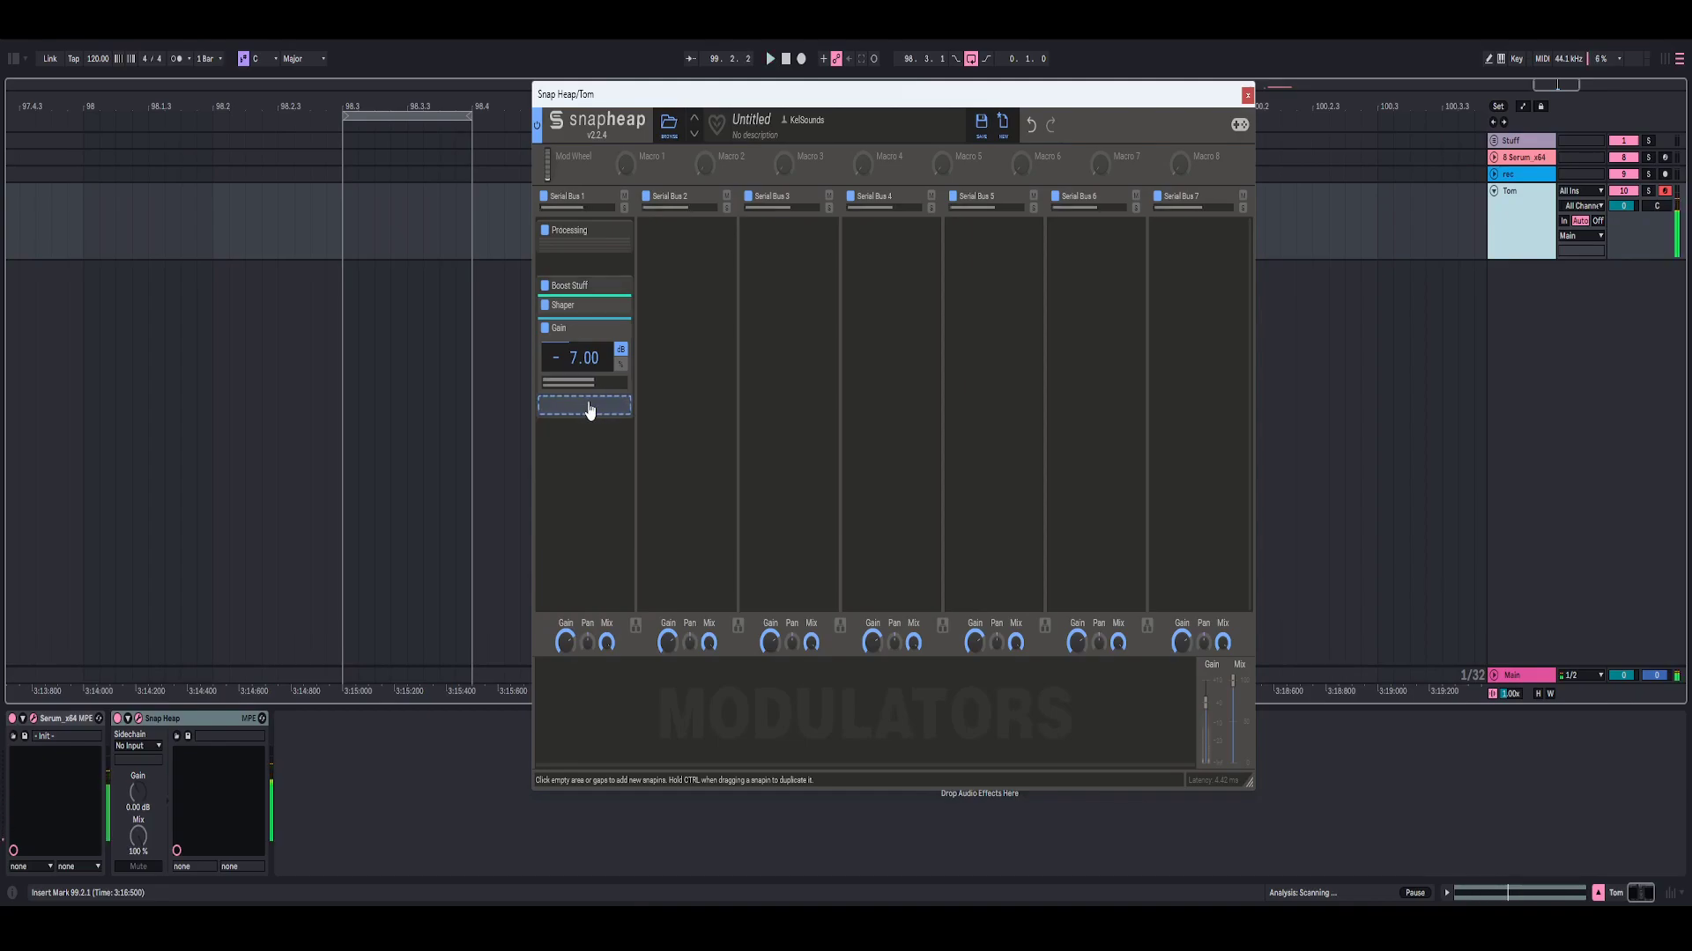
click(590, 409)
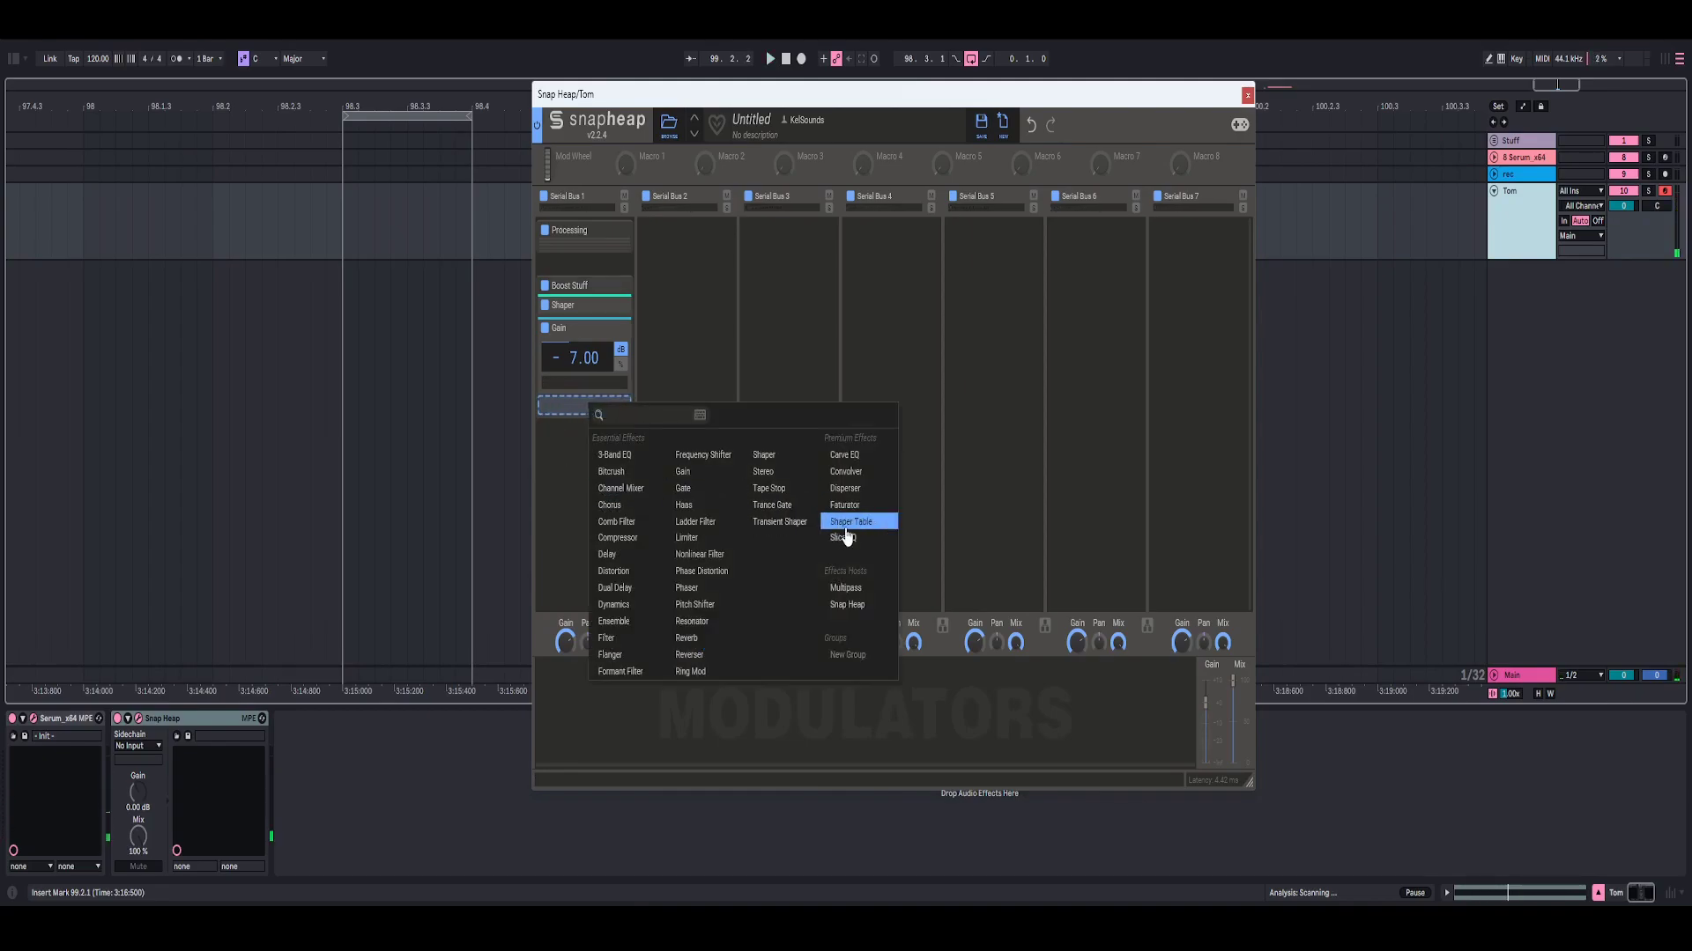
click(548, 446)
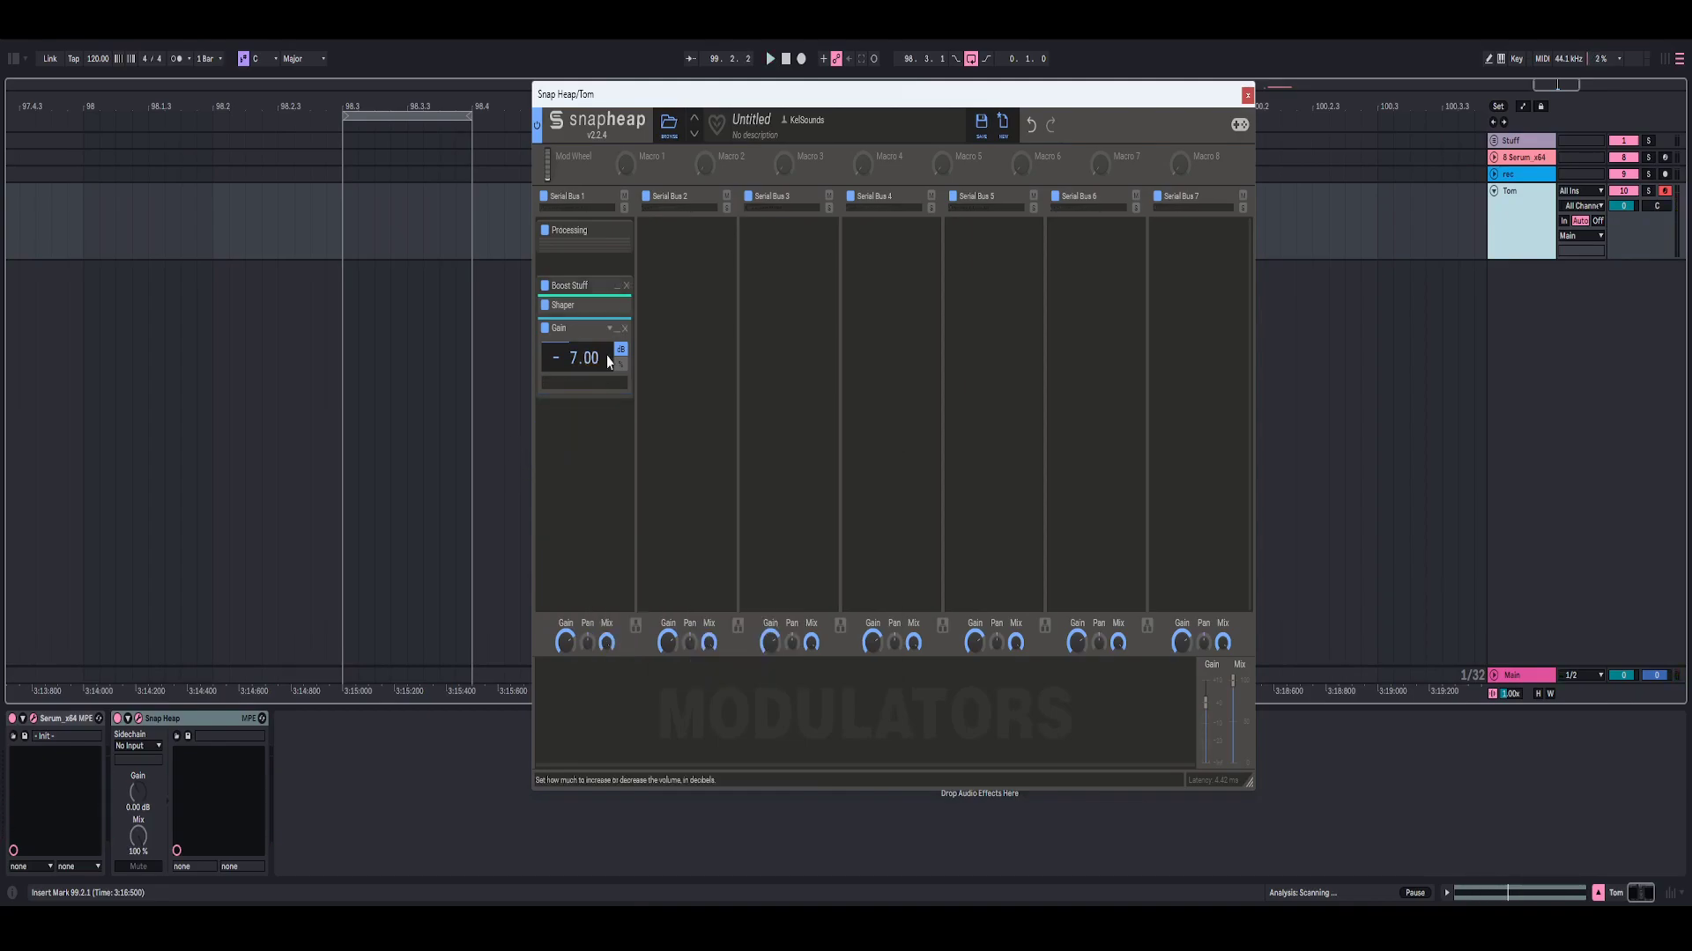
click(618, 306)
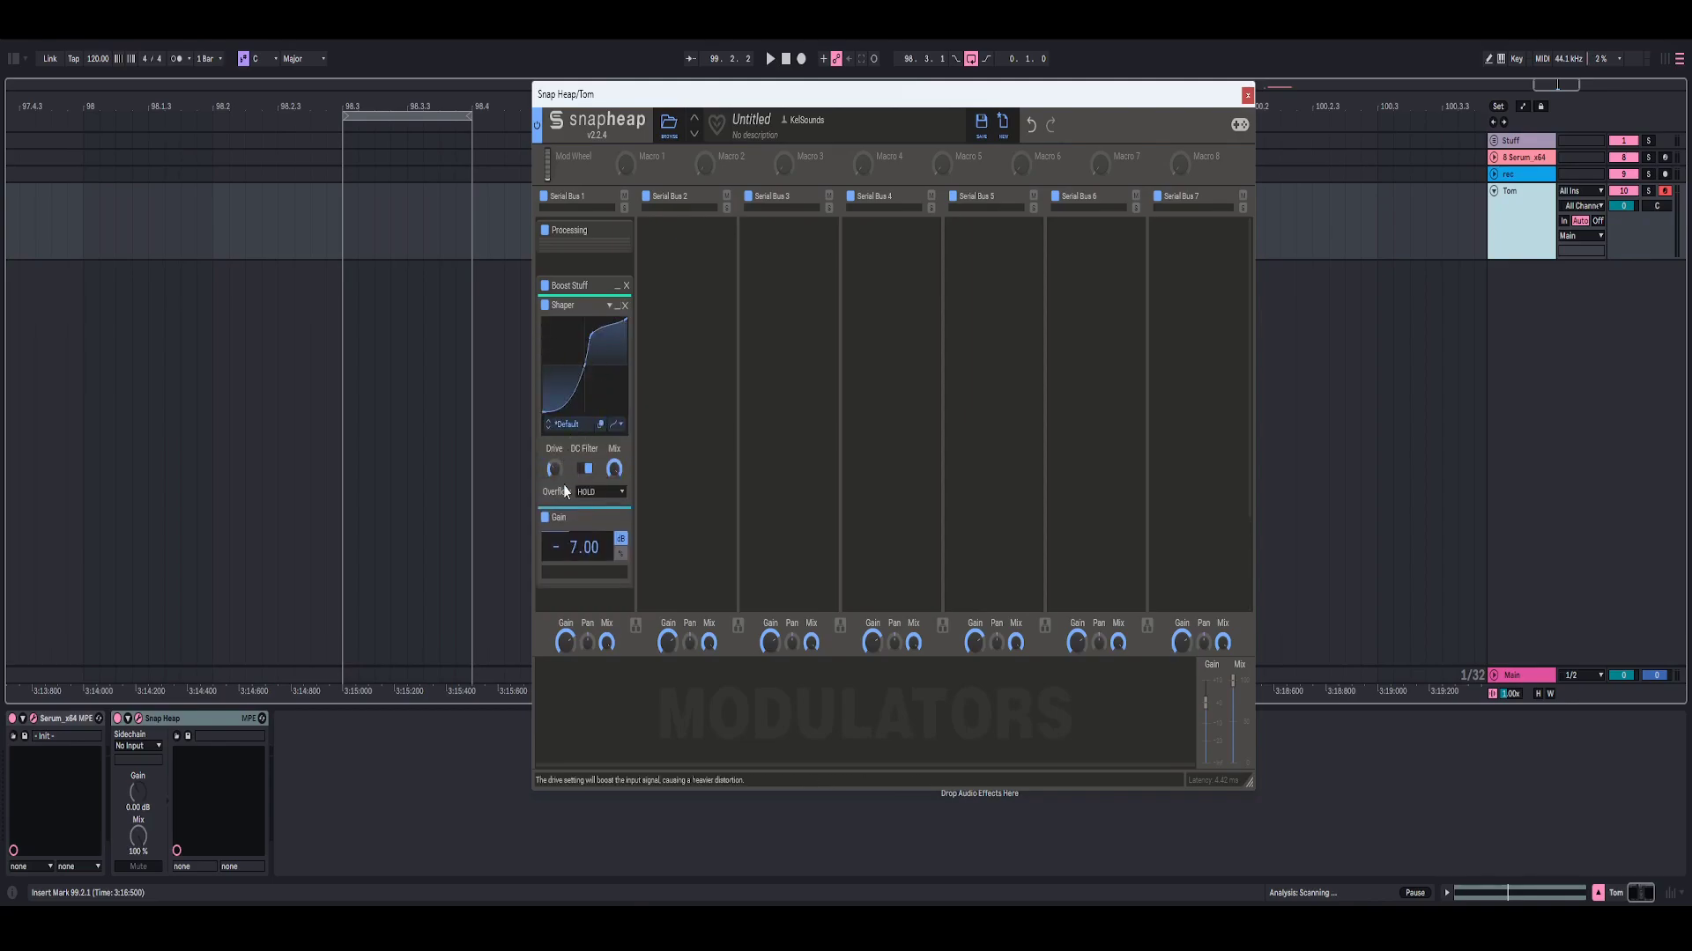
click(618, 305)
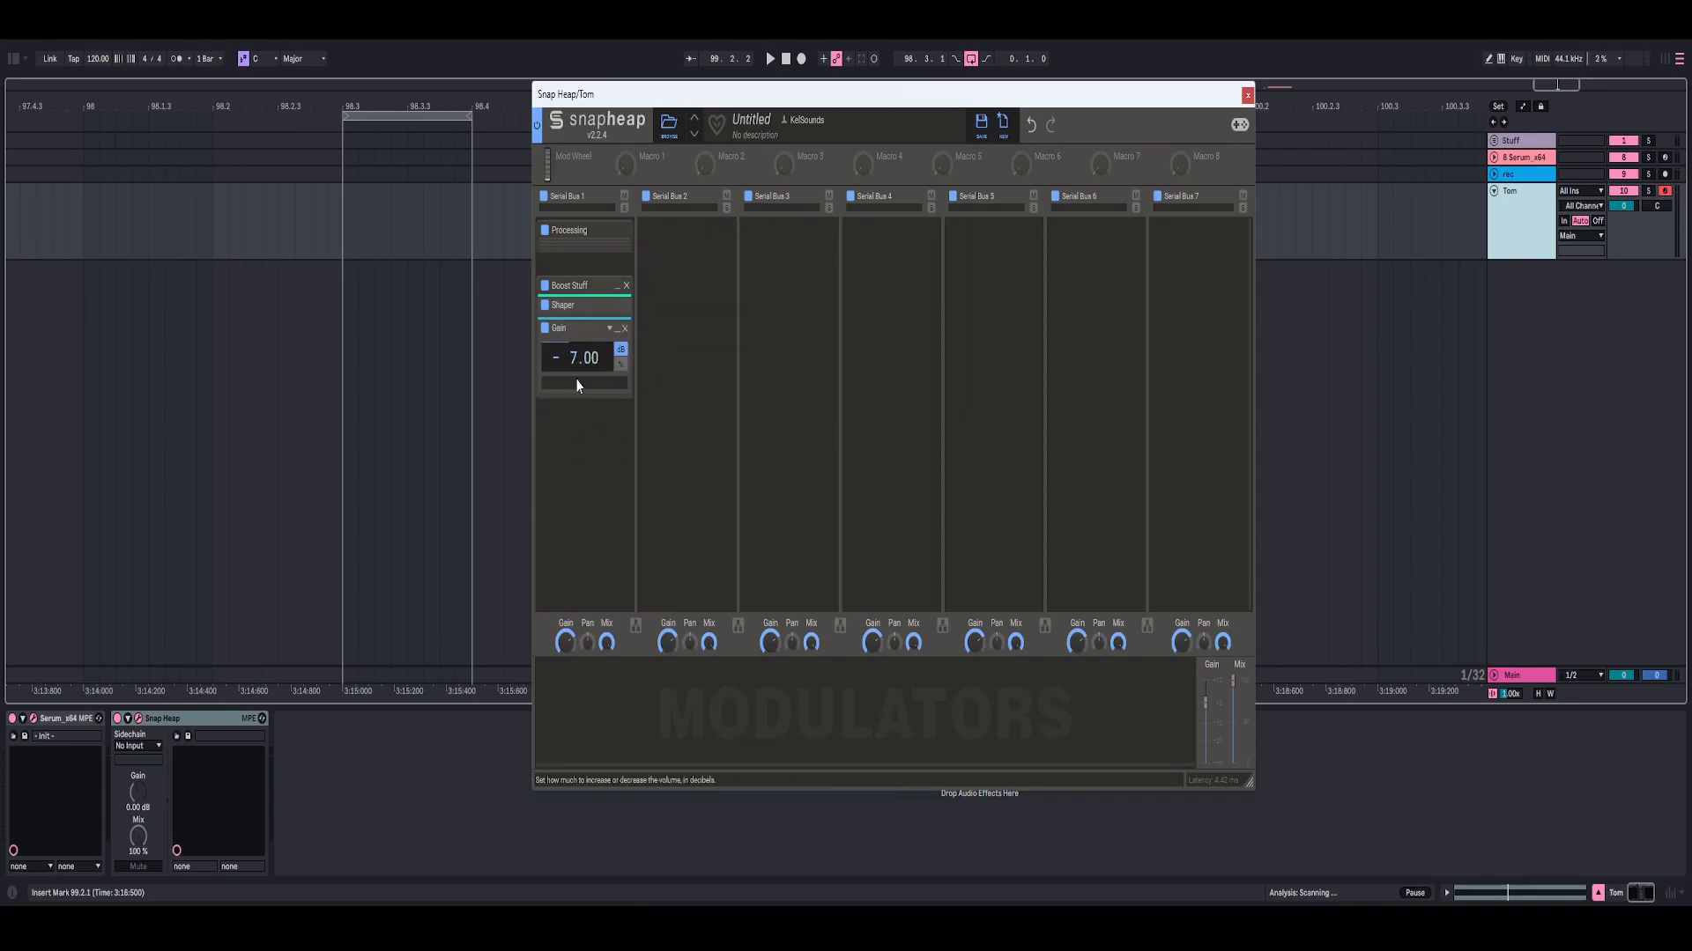
Add a Slice EQ below the Gain effect in Boost Stuff and open its full editor
click(595, 410)
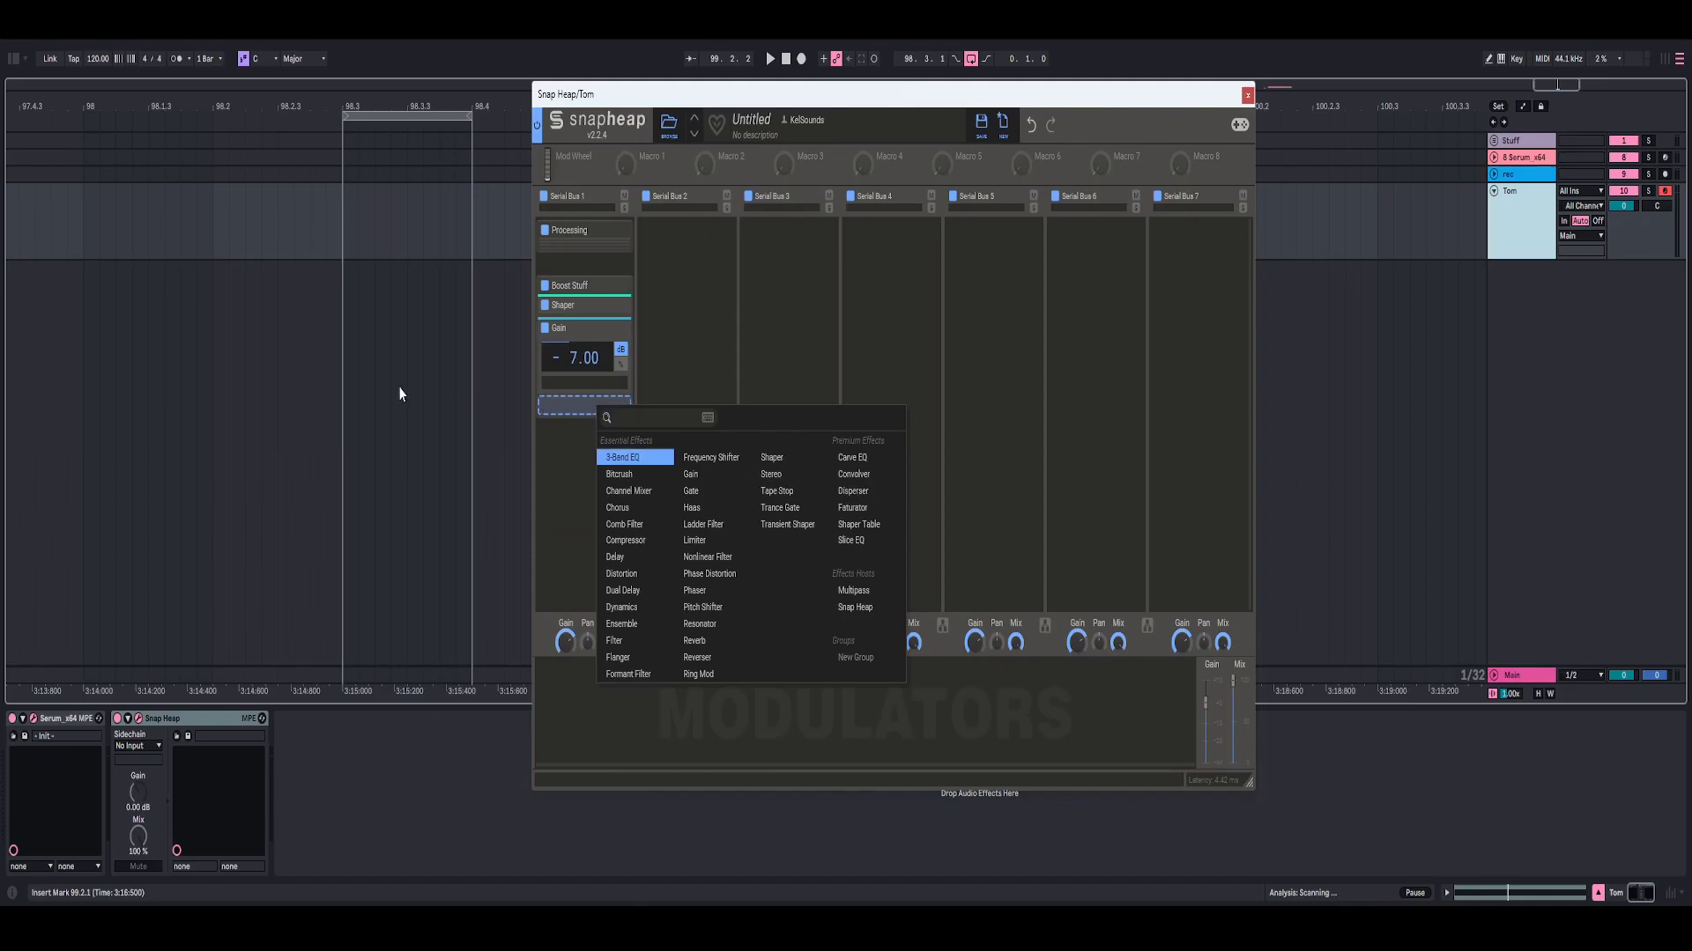
click(850, 540)
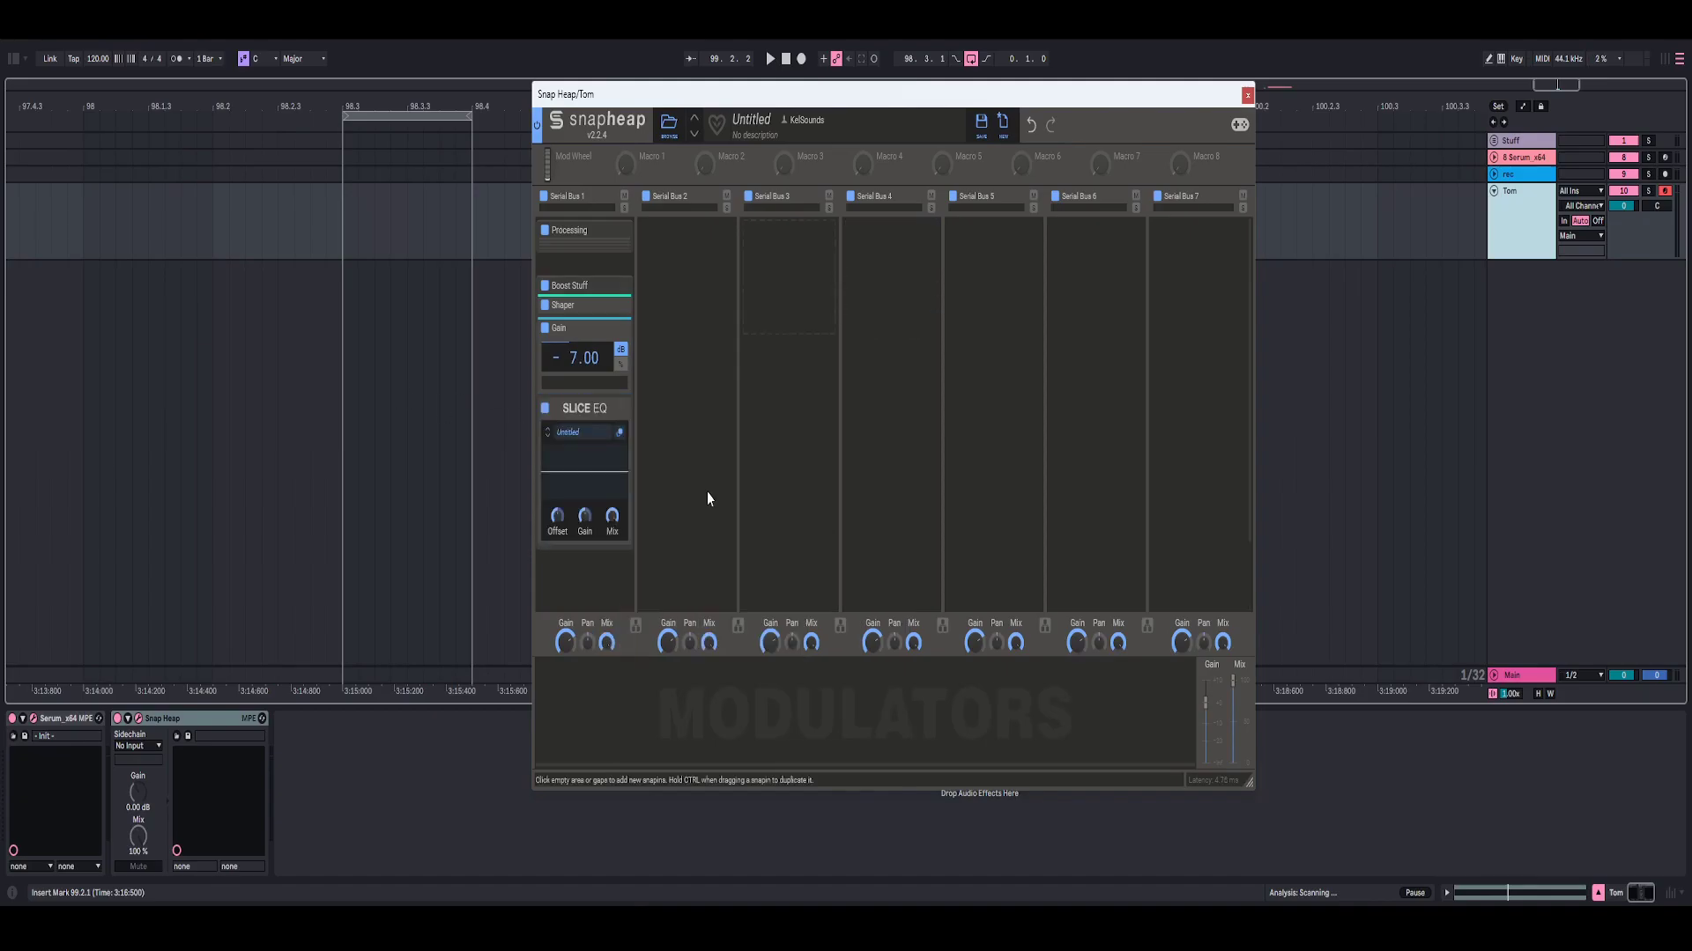
click(619, 434)
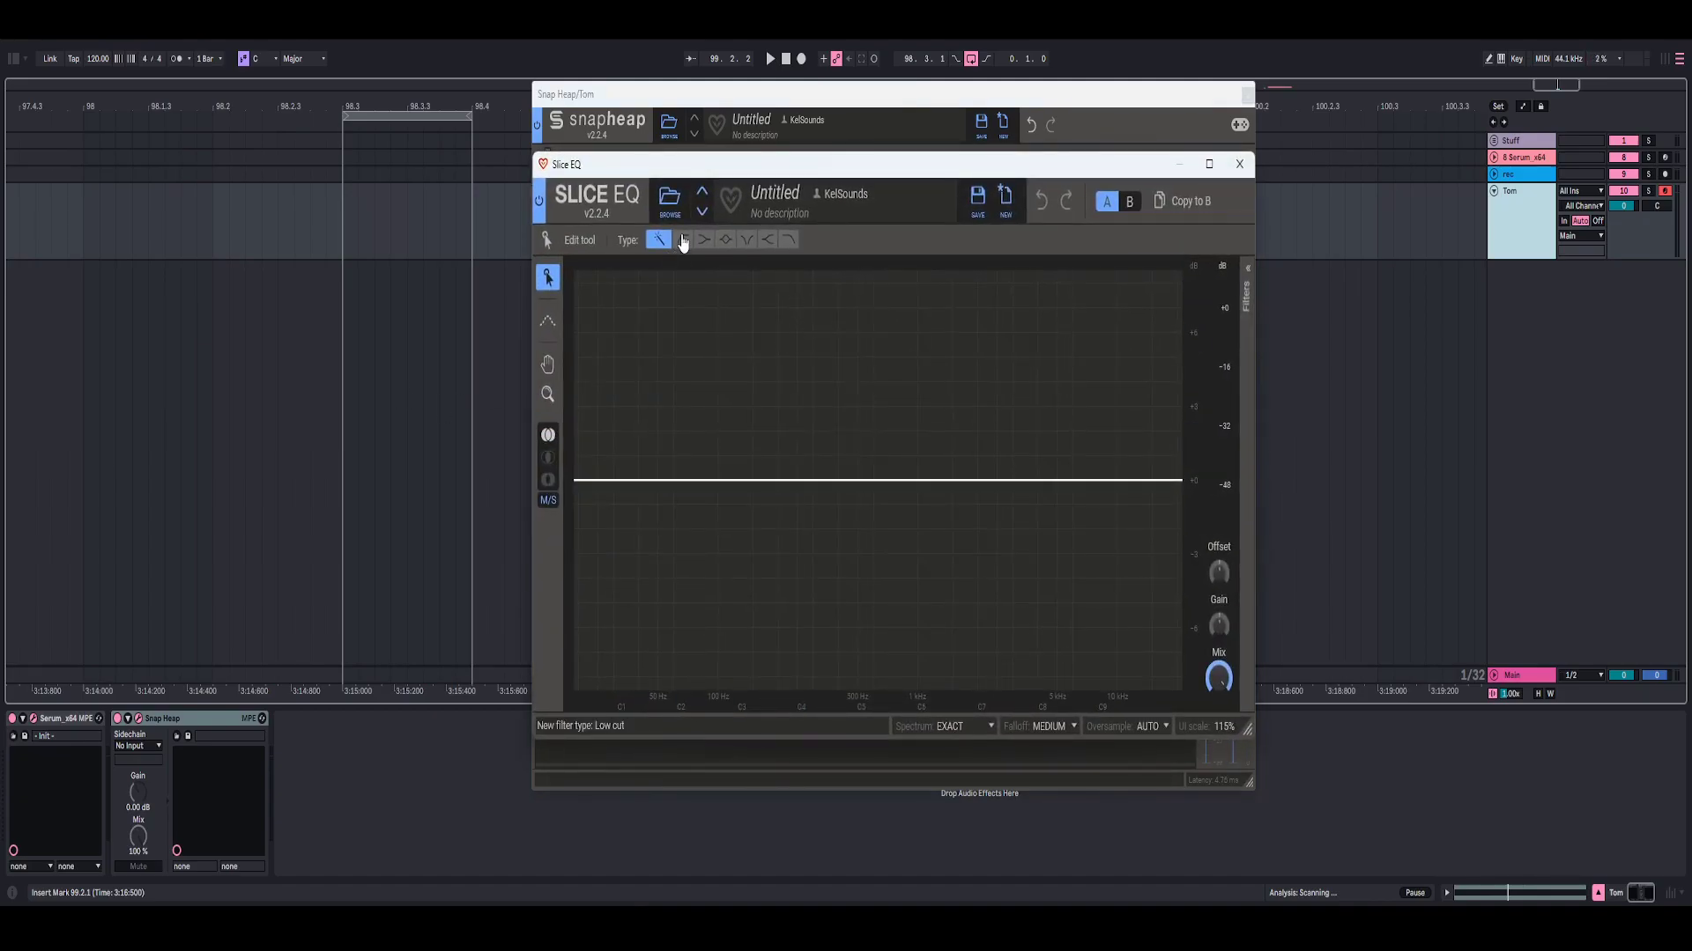
Add a low cut filter in Slice EQ with a 53.5 Hz cutoff and 6 dB/oct slope, and audition it
click(683, 239)
drag(603, 476, 602, 558)
click(1244, 305)
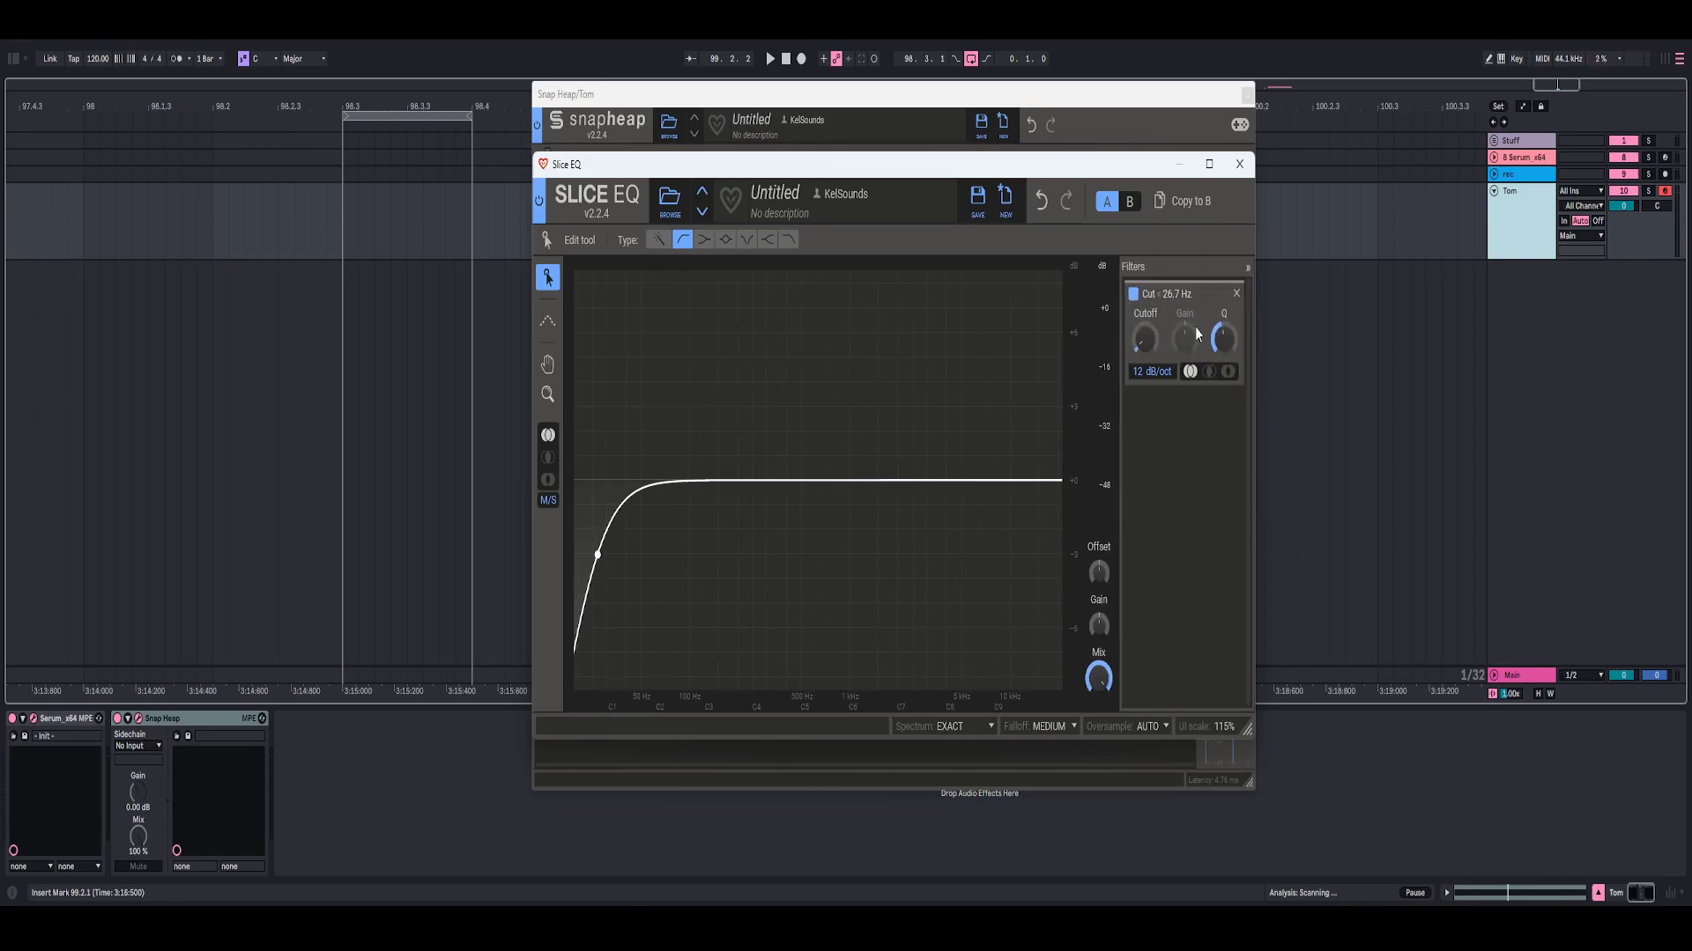
drag(1136, 373, 1144, 333)
key(space)
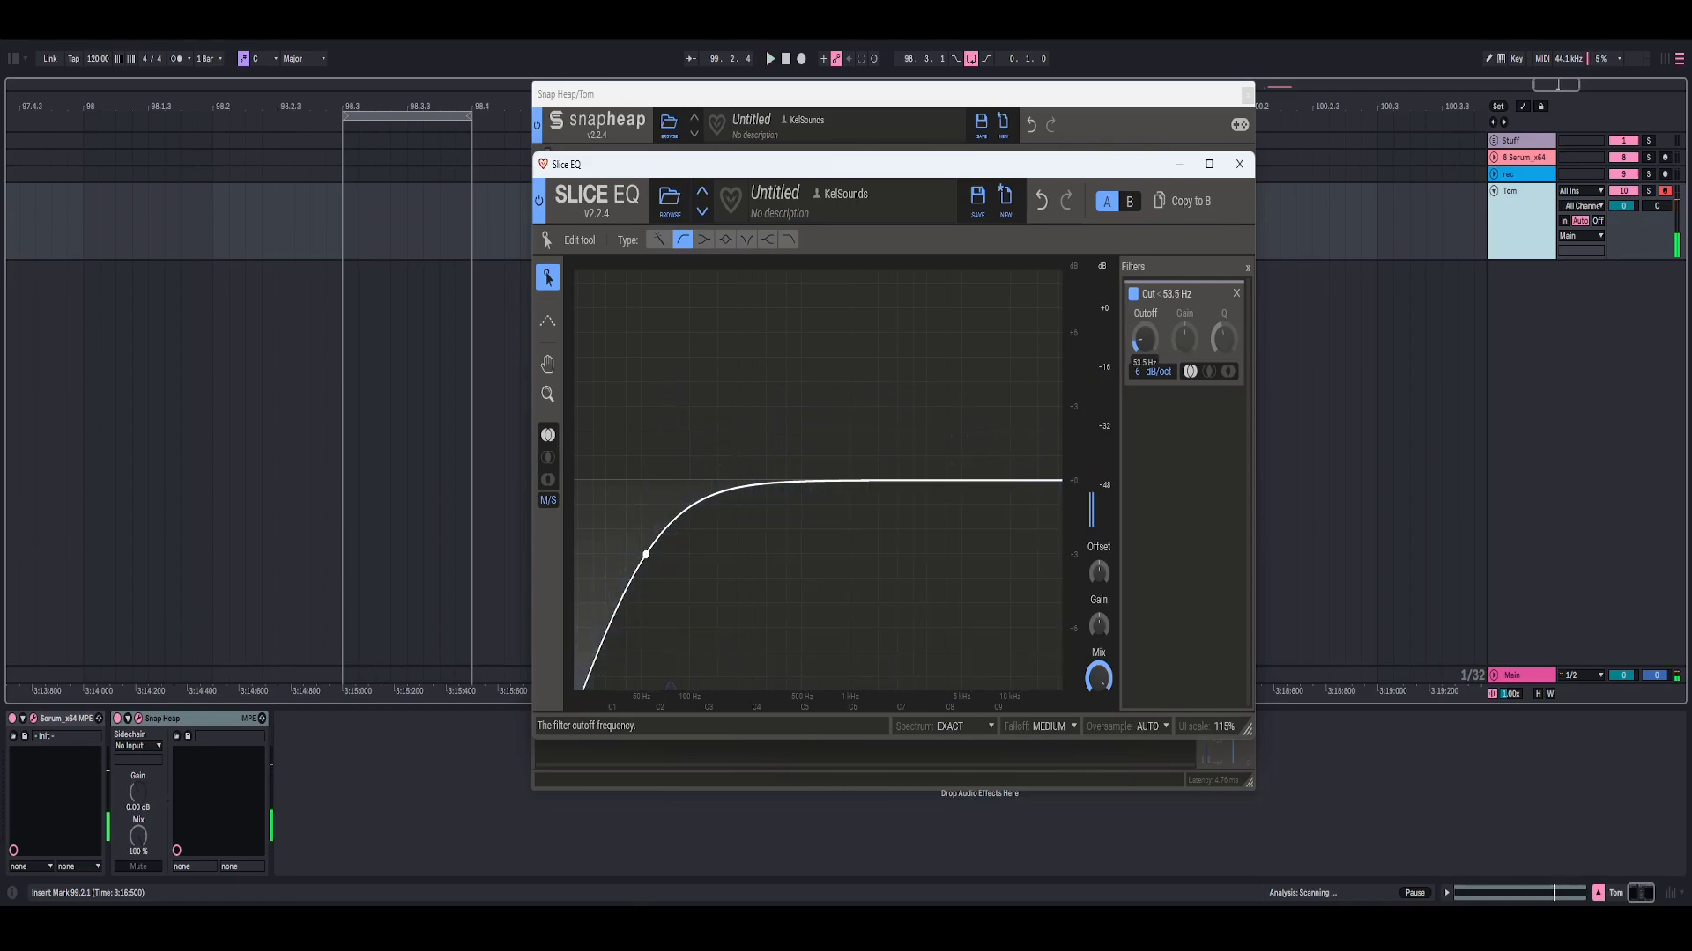
key(space)
key(space)
key(space)
key(space)
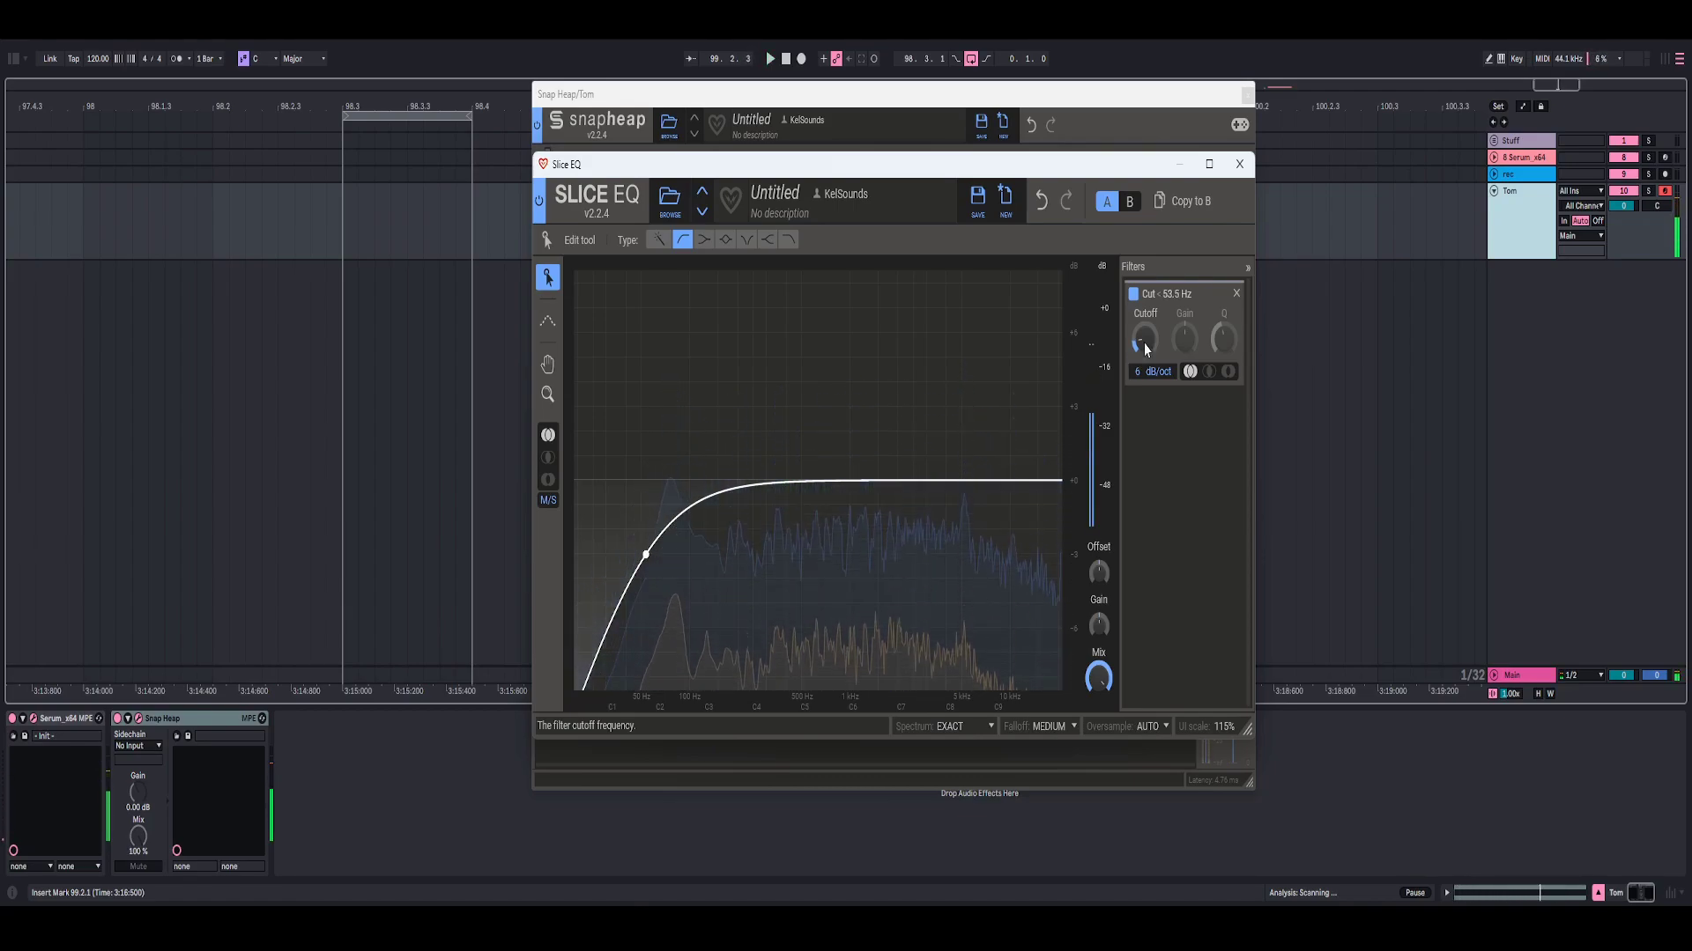
Add a boosting peak filter at about 2.09 kHz in Slice EQ and widen it by lowering its Q to about 0.38
click(730, 242)
mouse_move(907, 476)
mouse_down()
mouse_move(934, 456)
mouse_move(902, 443)
mouse_up()
drag(1223, 450, 1223, 490)
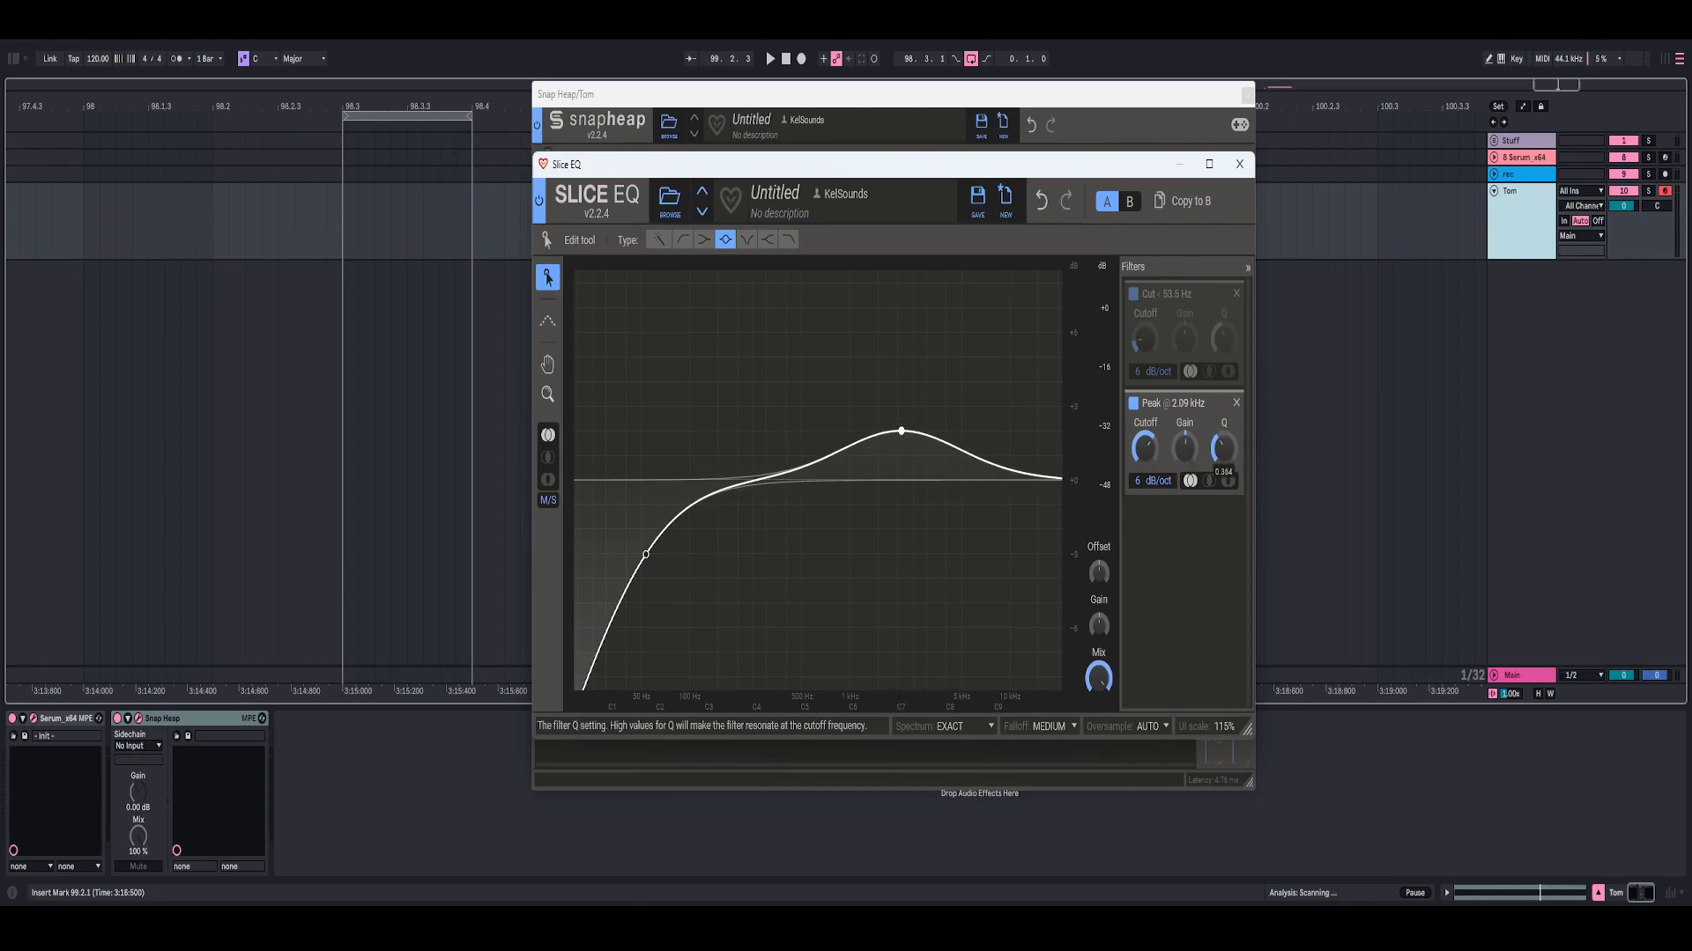
Sweep the peak filter's frequency during playback, set its cutoff to 3030 Hz, and audition the result
mouse_move(902, 430)
mouse_down()
mouse_move(917, 431)
mouse_move(809, 431)
mouse_move(1041, 431)
mouse_move(878, 431)
mouse_up()
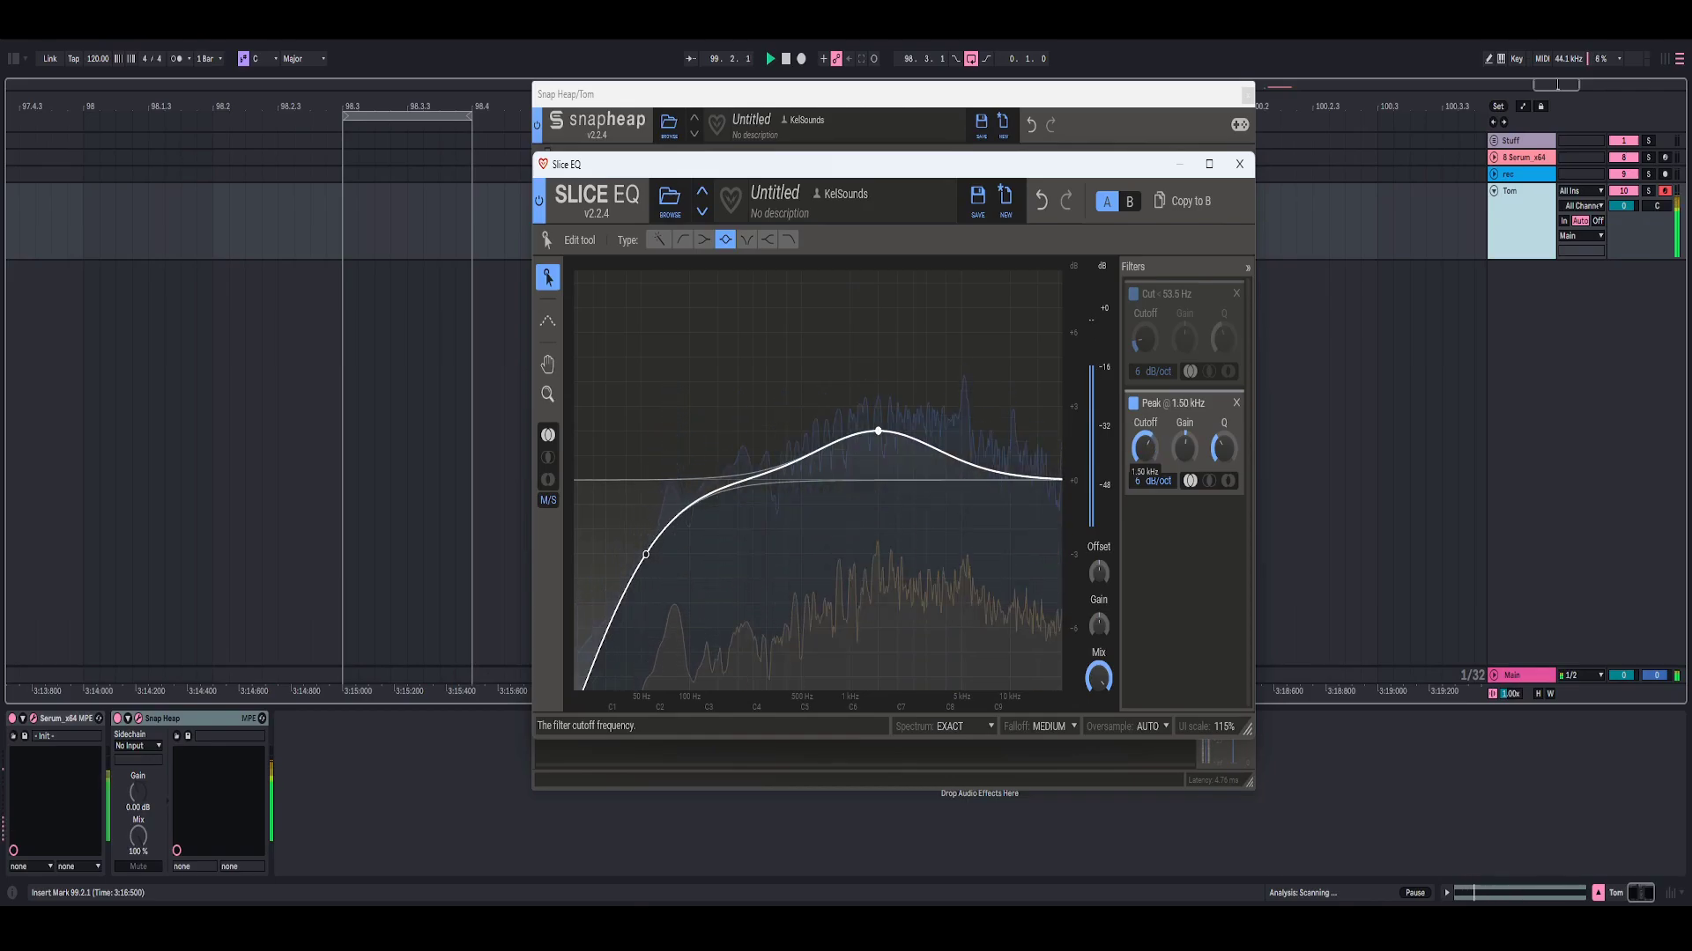
drag(1149, 452, 1149, 428)
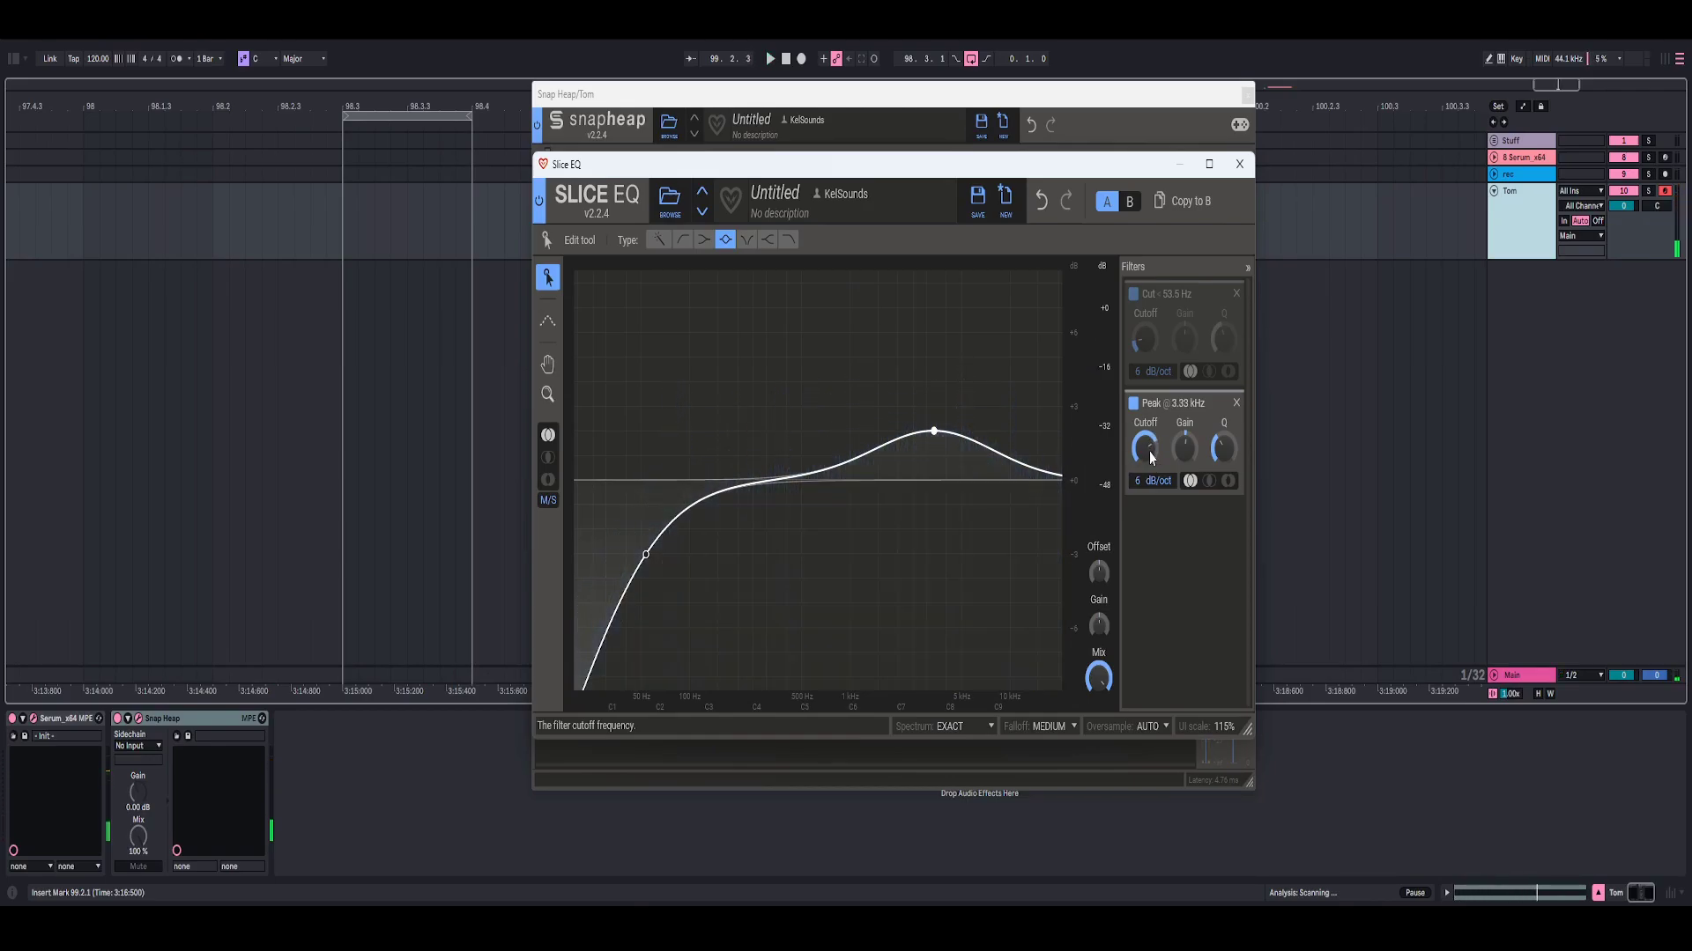
right_click(1150, 454)
text(3 Hz)
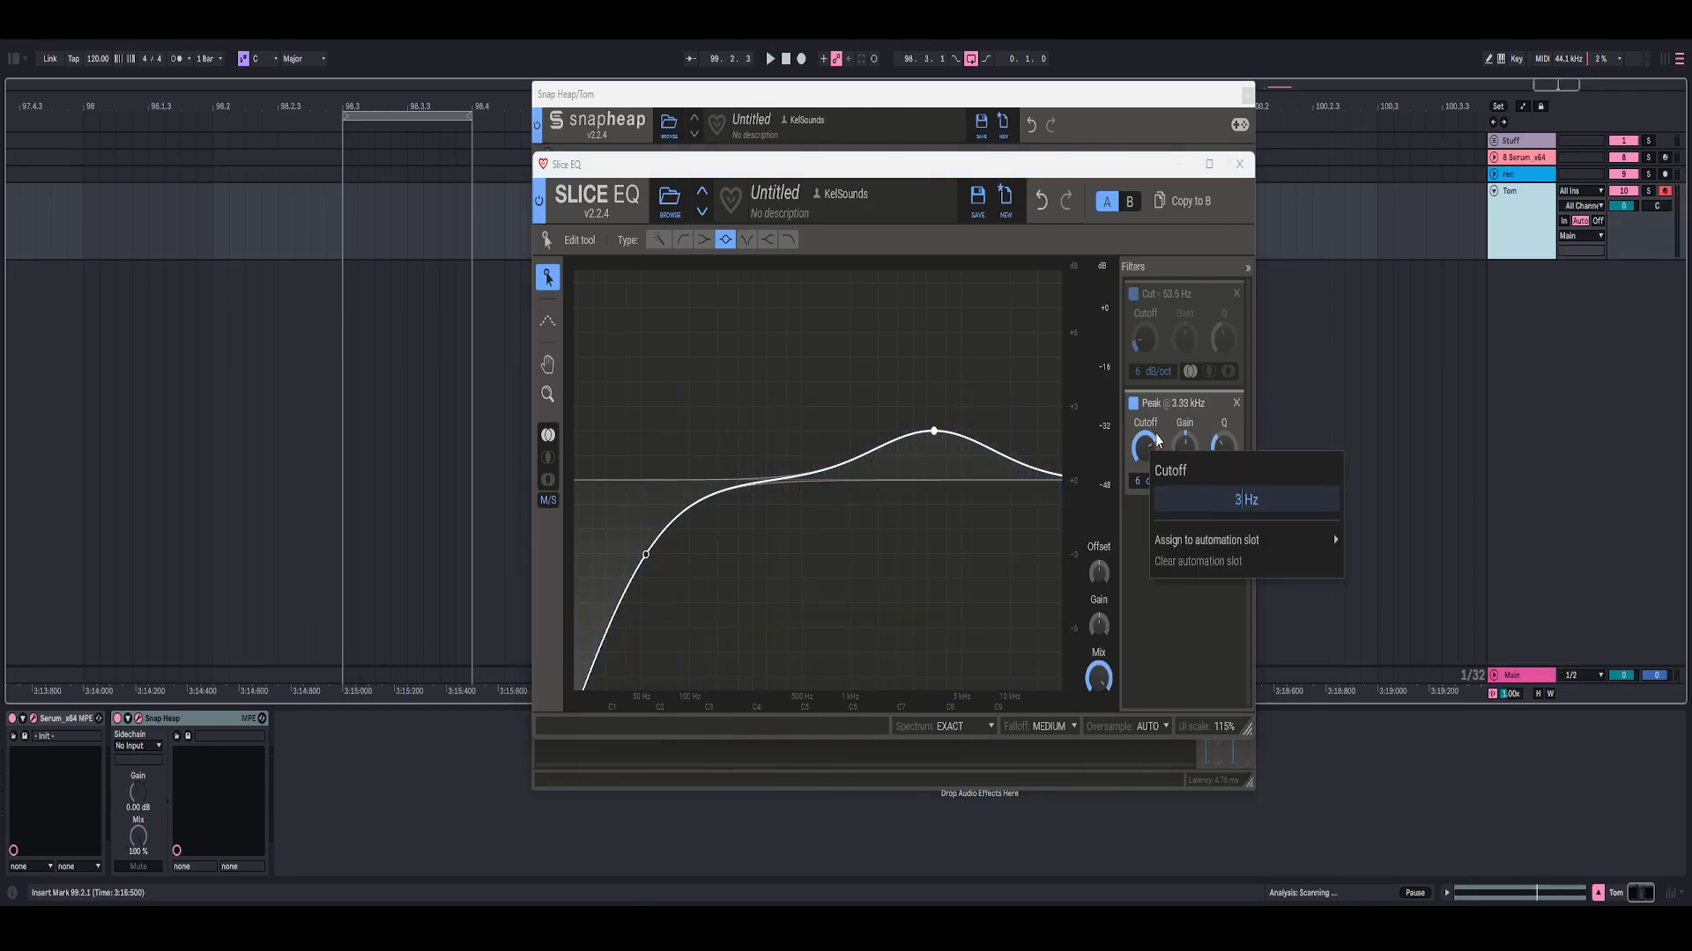
text(030)
key(Return)
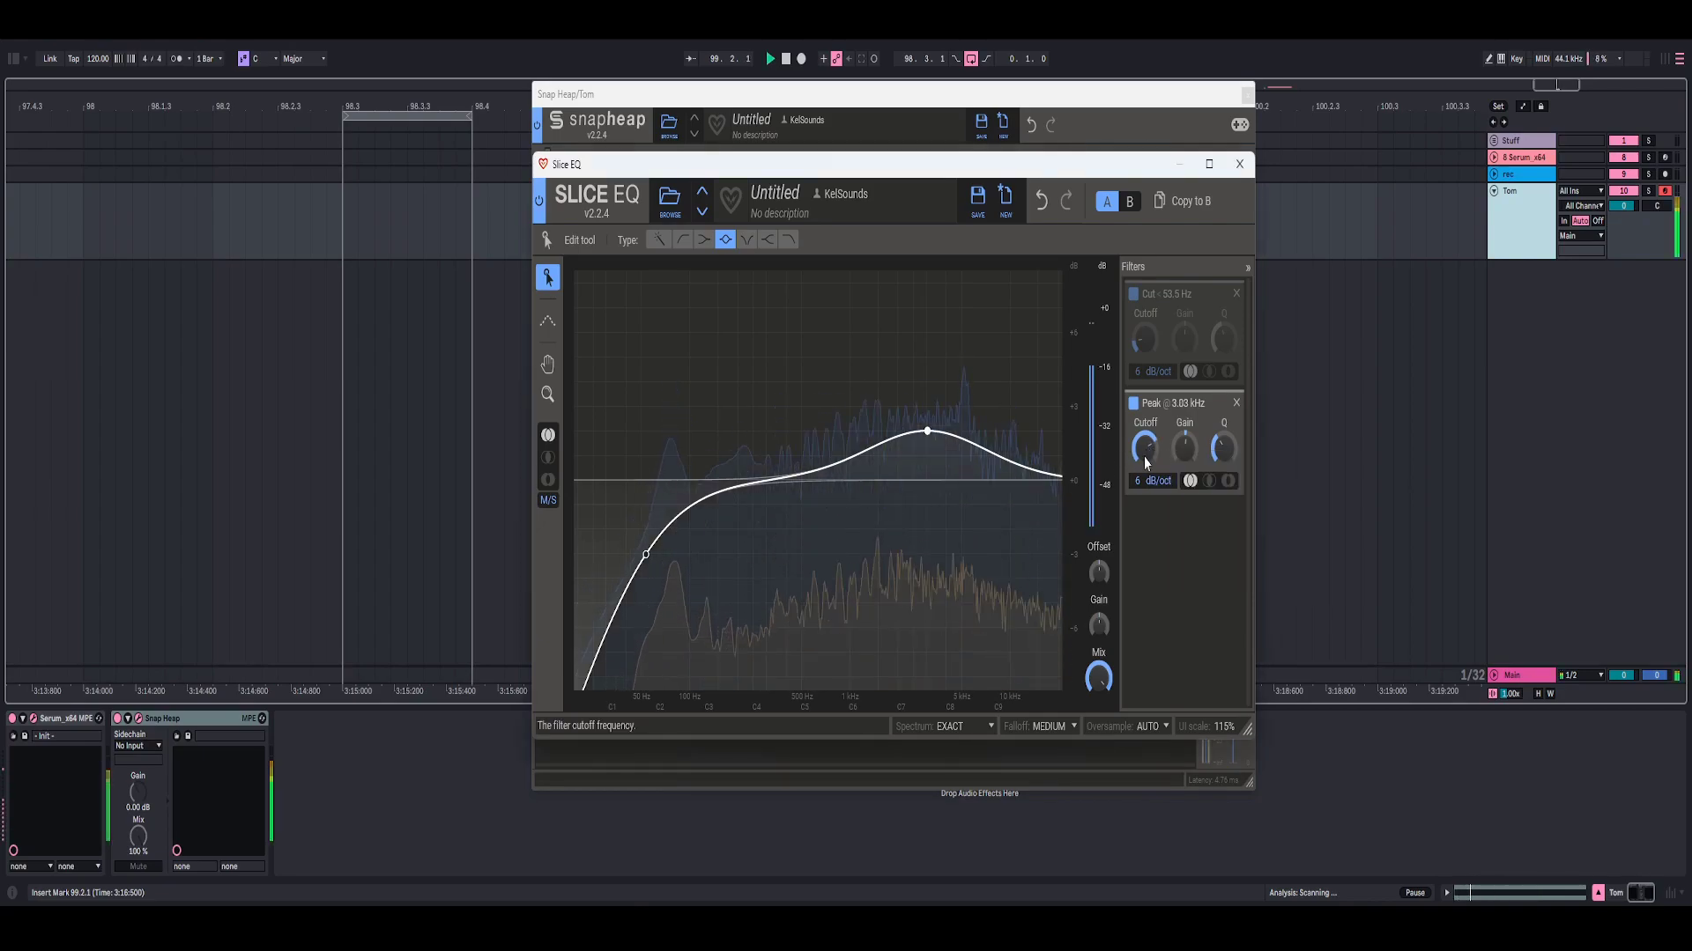
right_click(1144, 456)
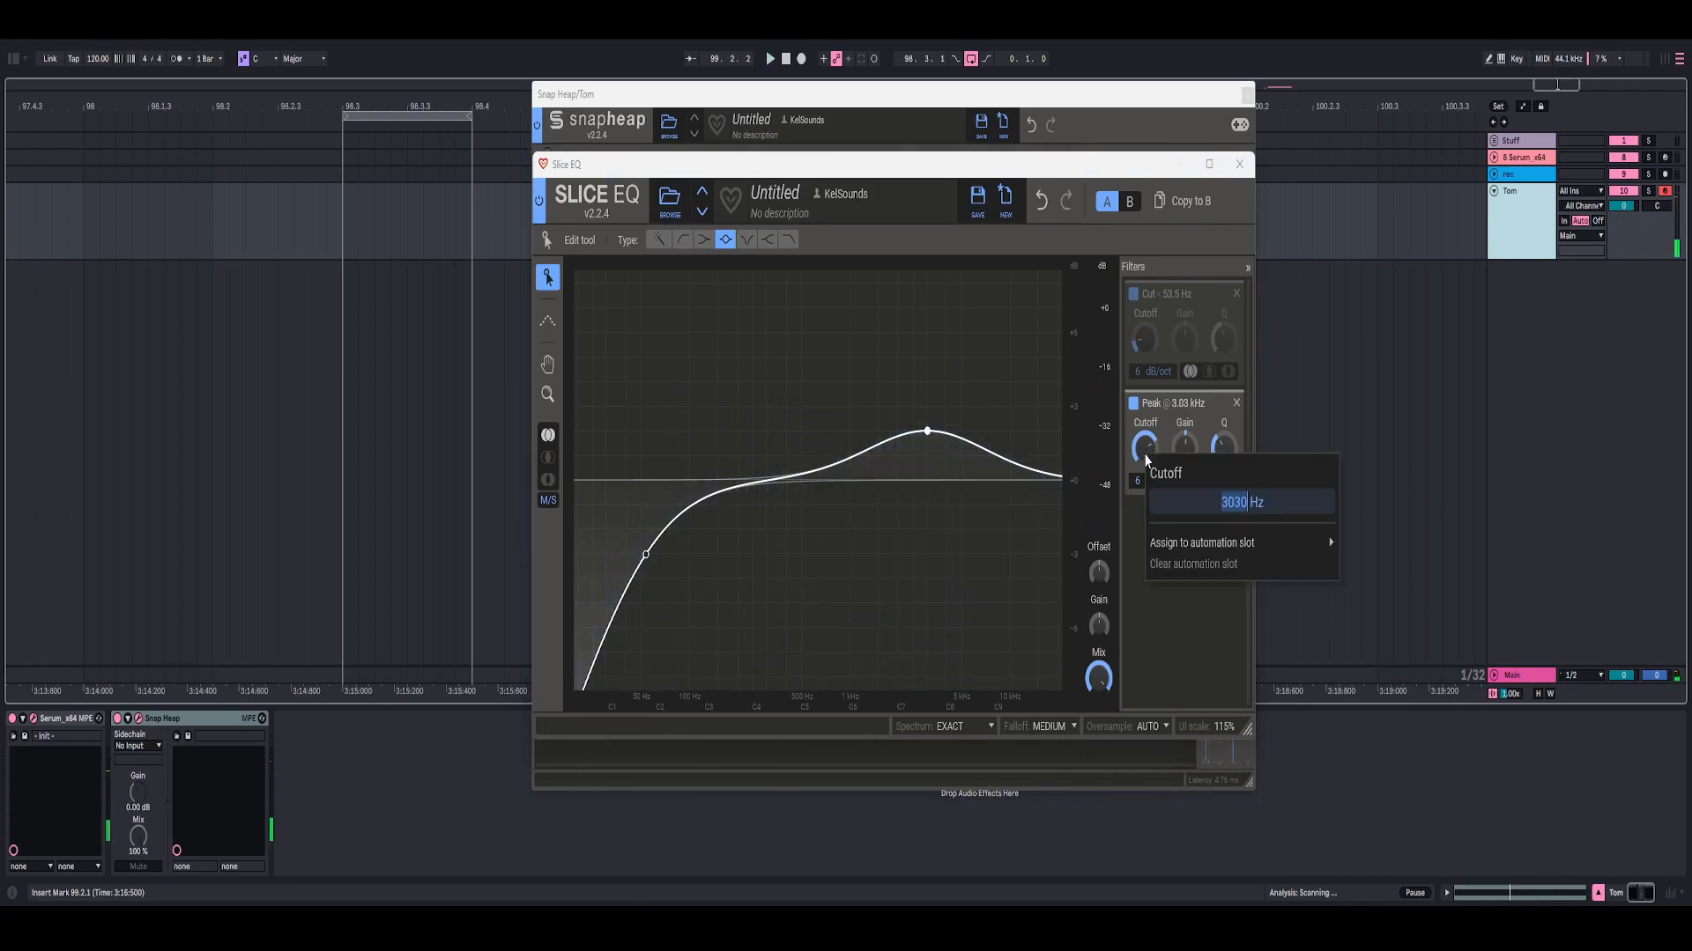
click(1136, 537)
key(space)
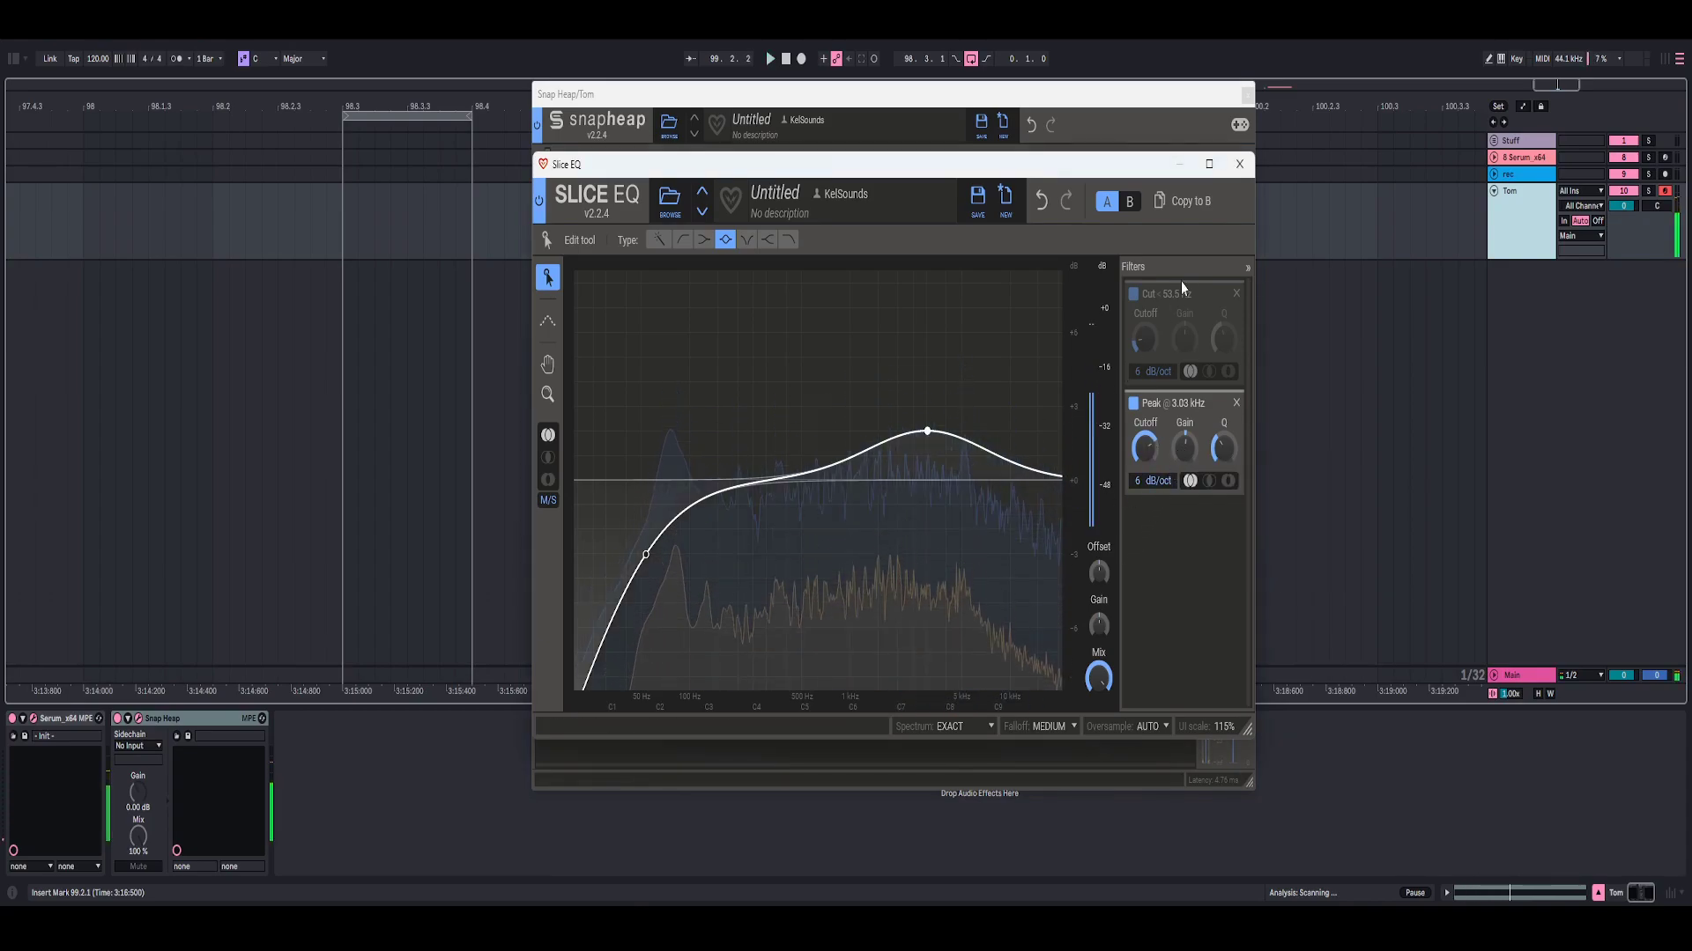
Close the Slice EQ editor, collapse the Boost Stuff group, and close the Snap Heap and Serum windows
click(1237, 173)
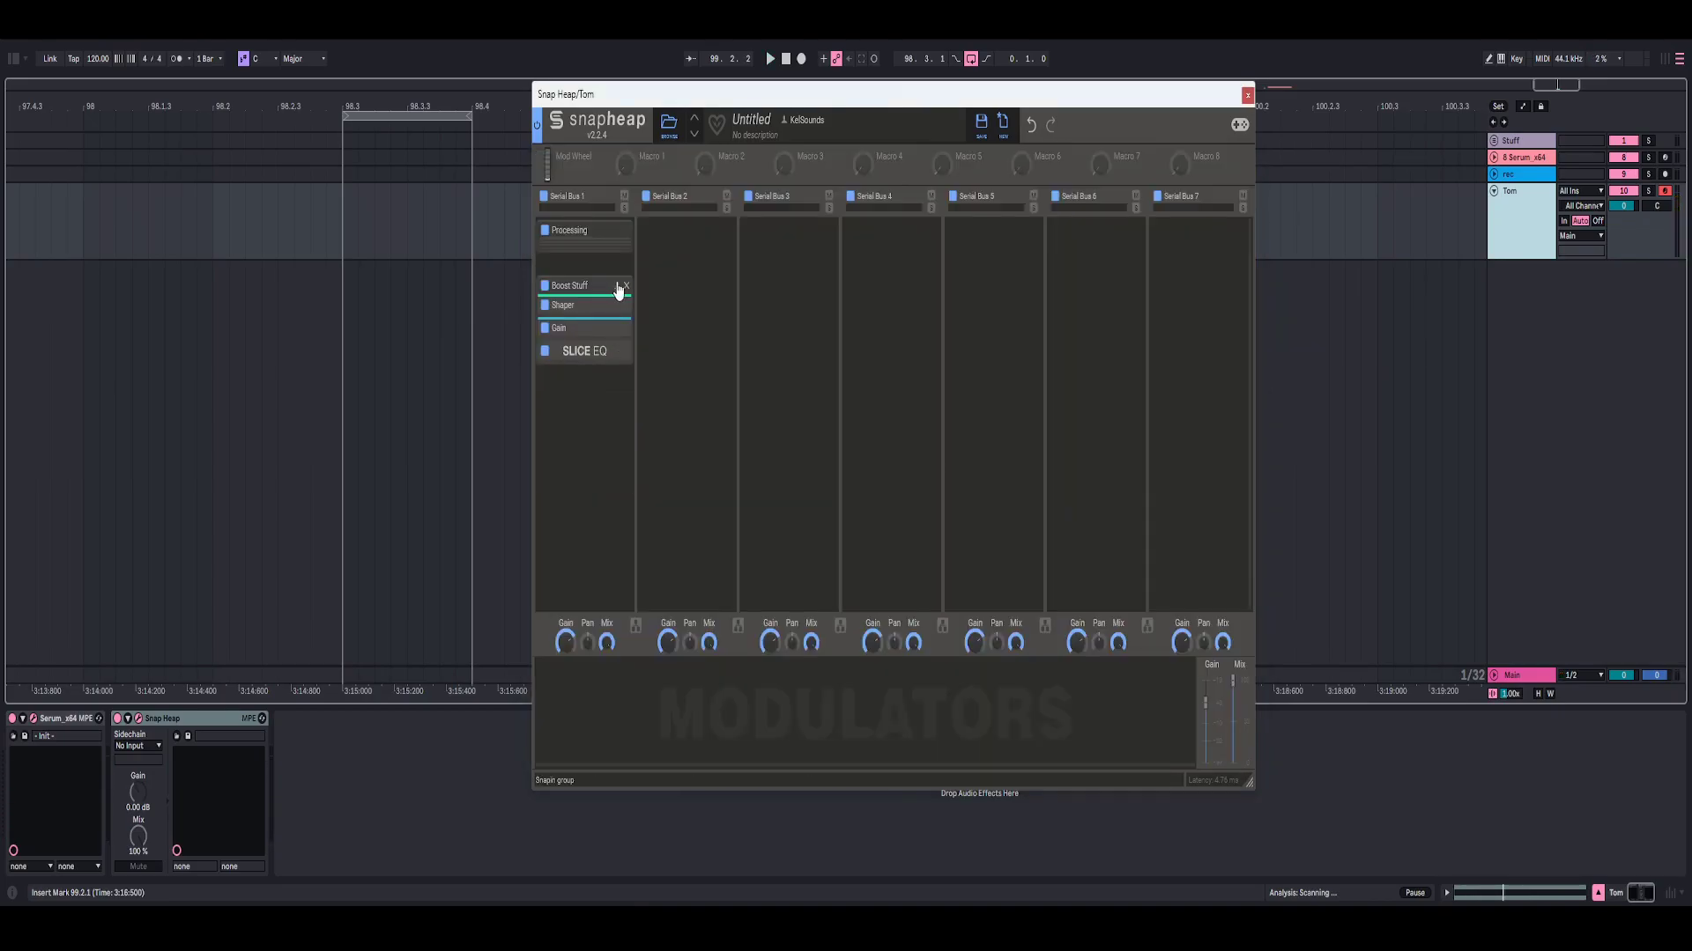
click(617, 290)
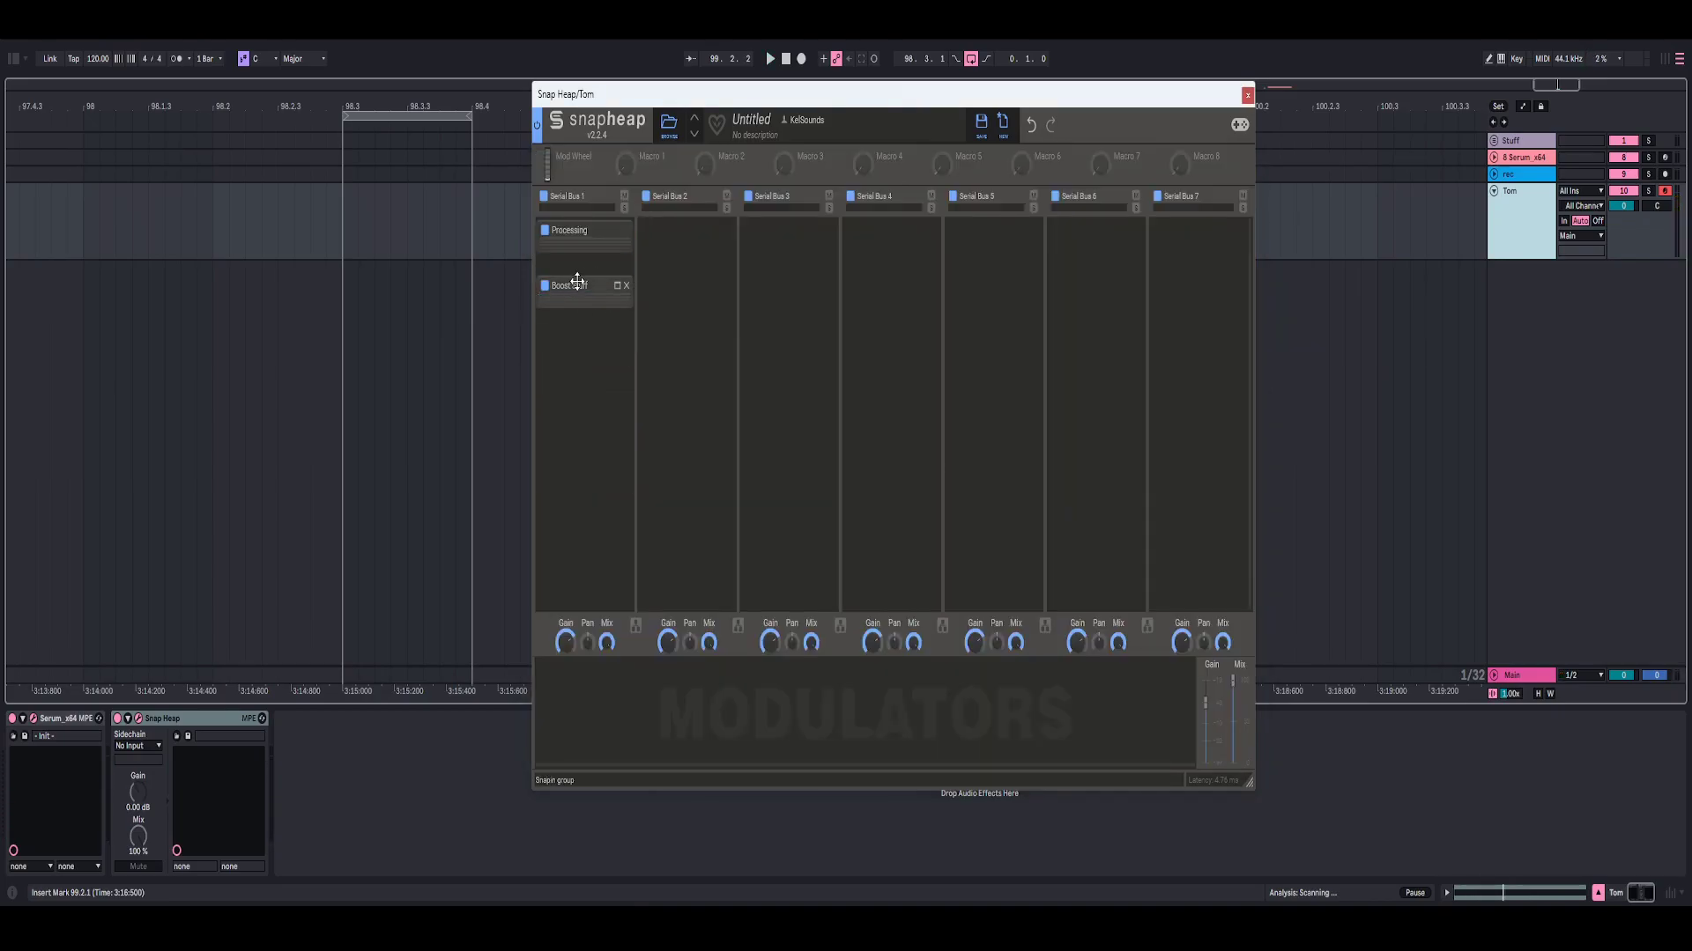
click(1246, 96)
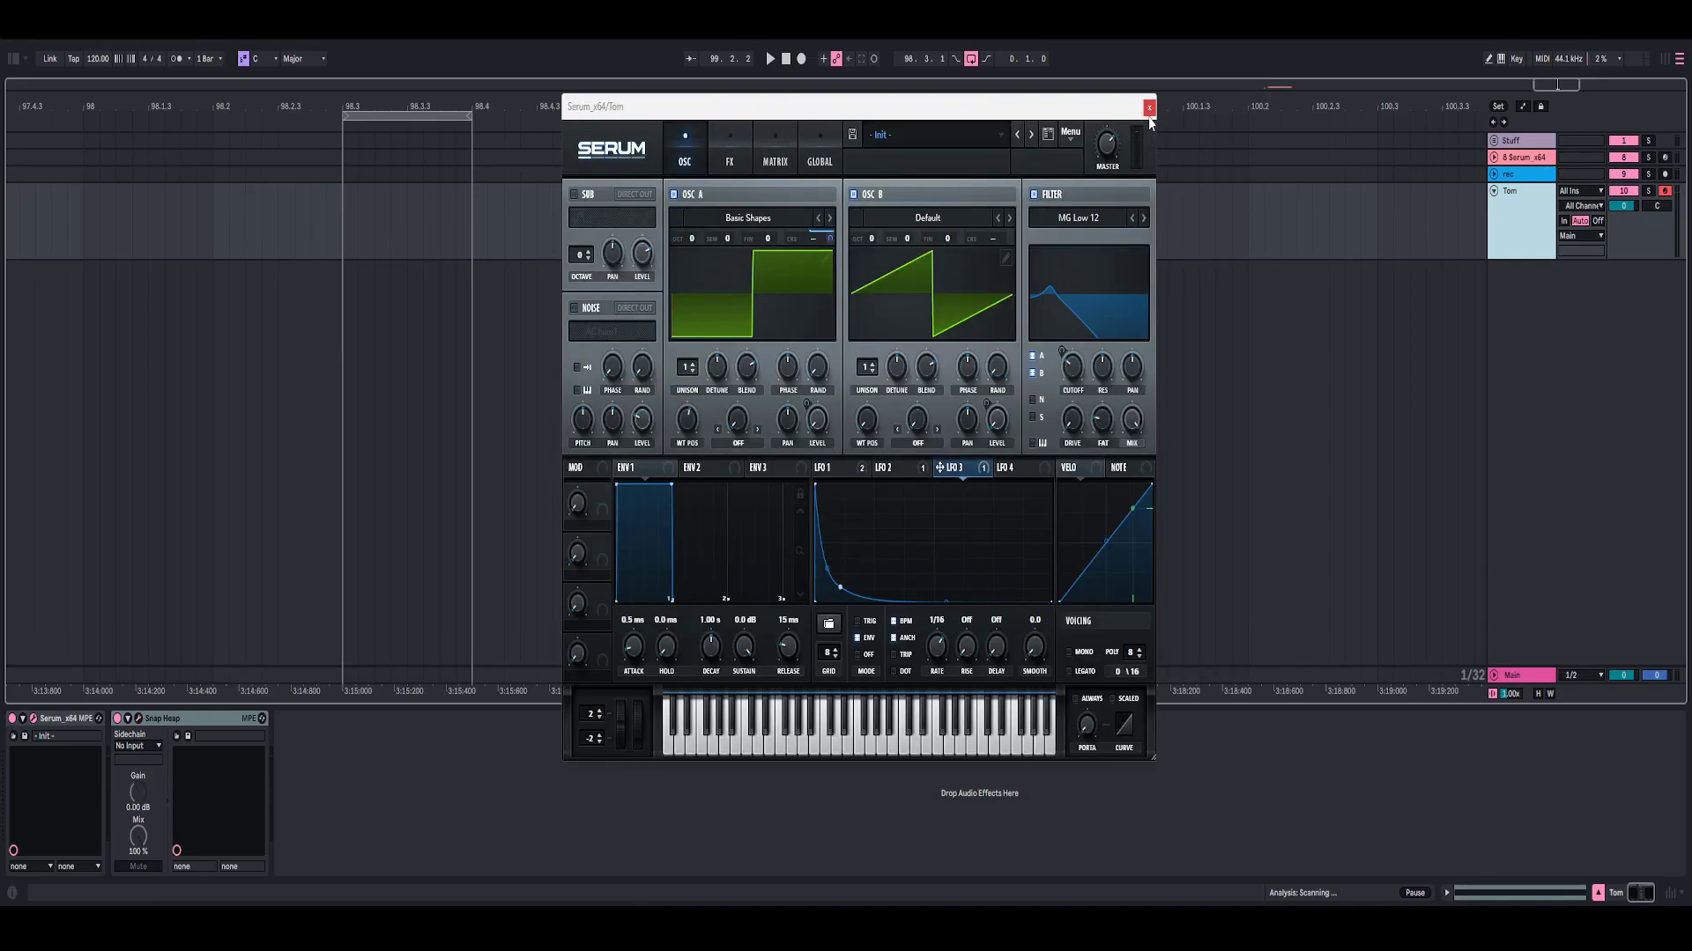
click(1148, 109)
Load the Roman (OTT) preset from the Purple collection after Snap Heap on the Tom track
click(13, 58)
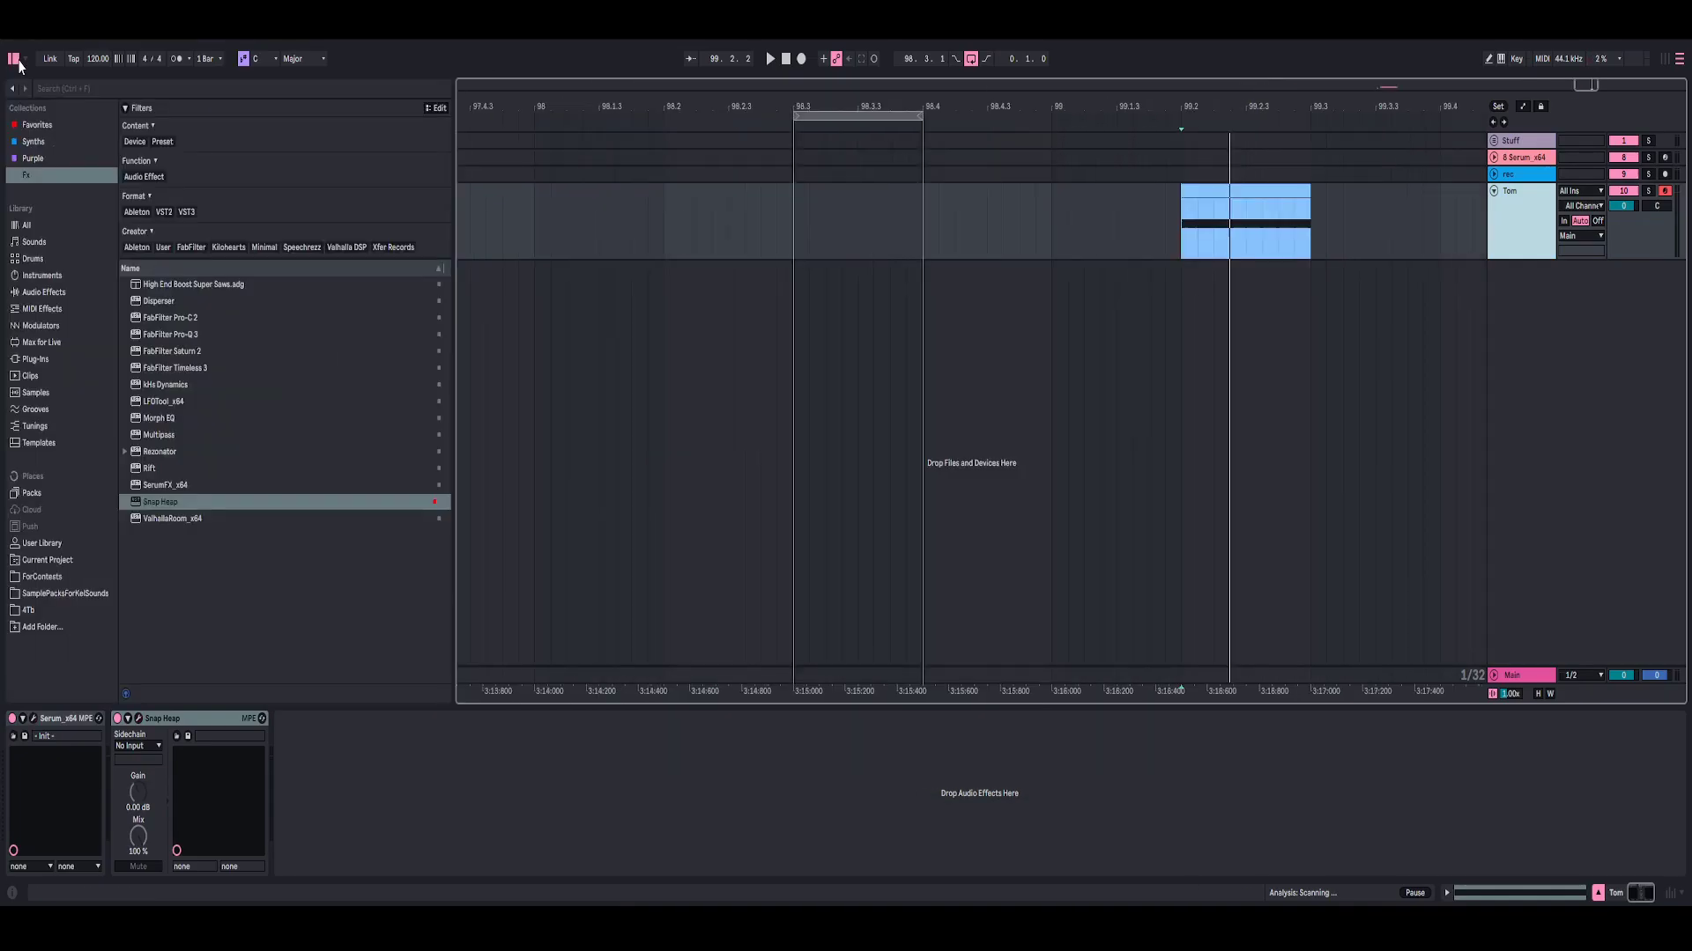
click(37, 159)
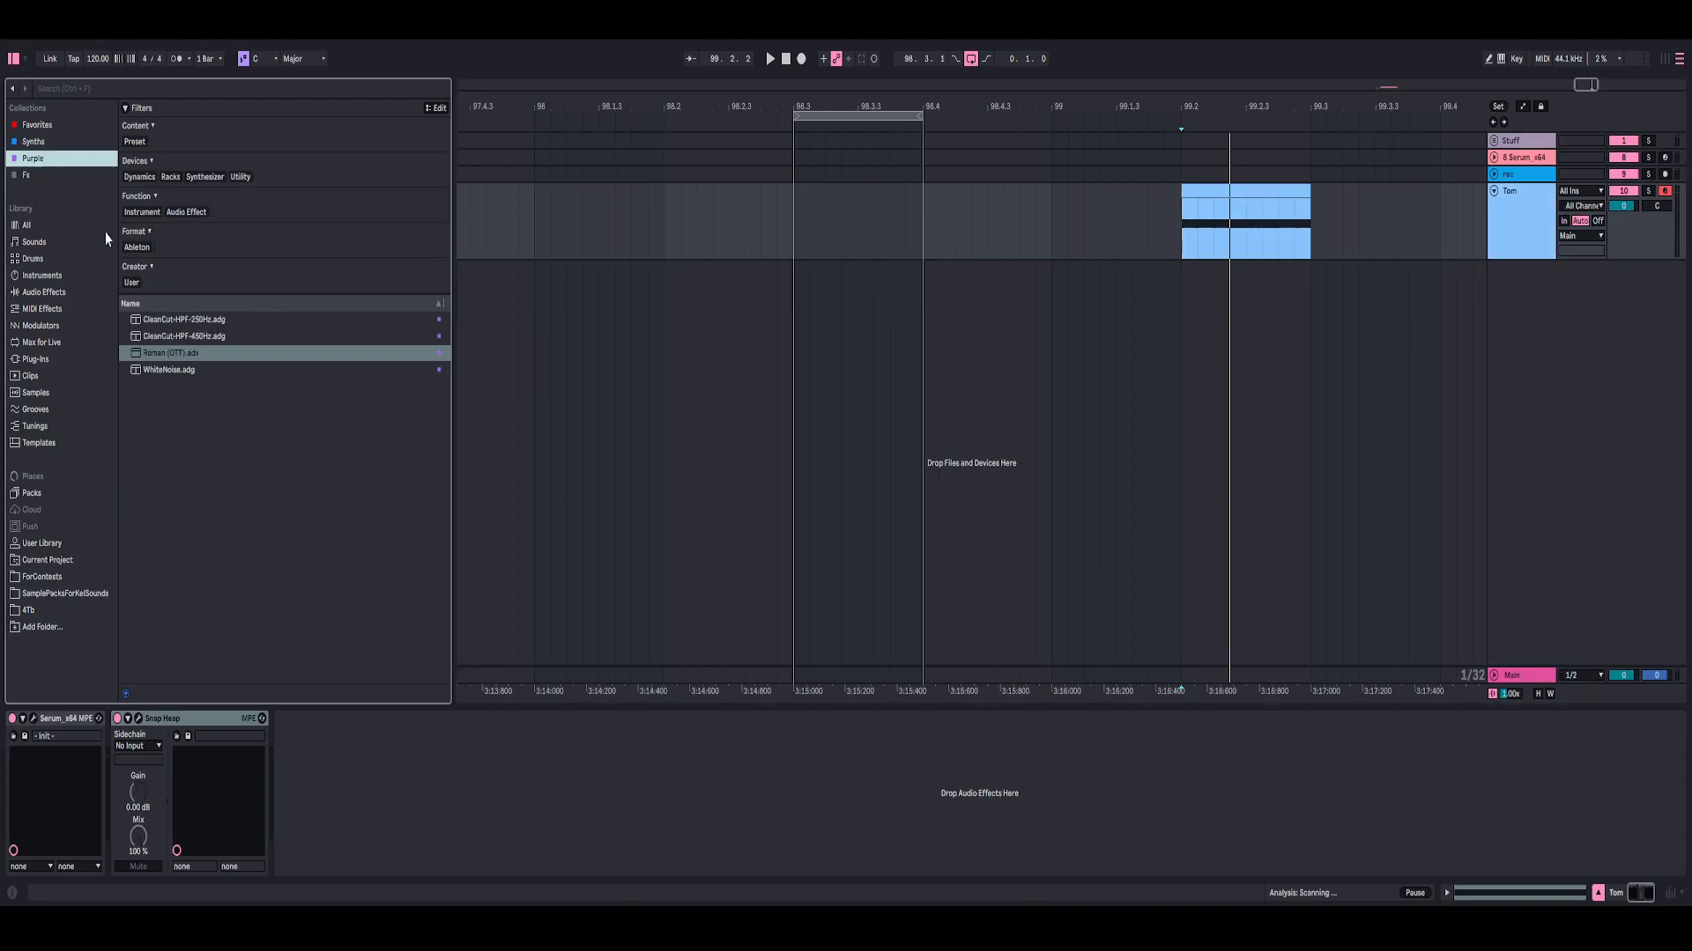
double_click(166, 354)
click(13, 60)
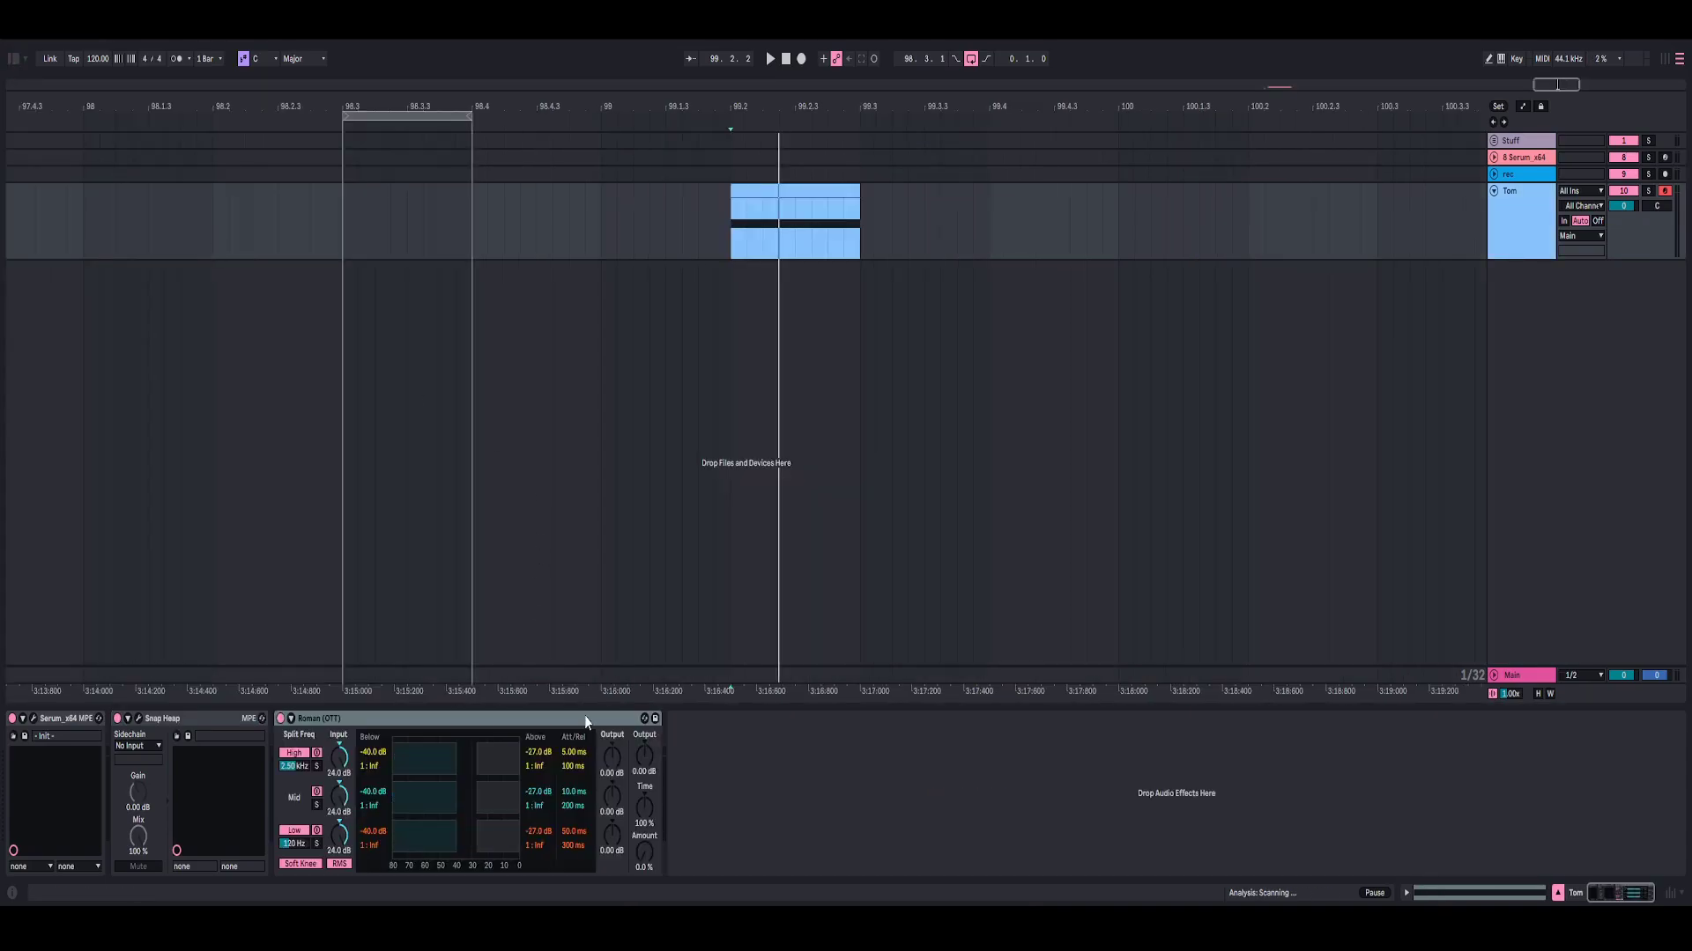
Set the Roman (OTT) compressor's Time to 311% and Amount to 12% while auditioning the tom
click(642, 857)
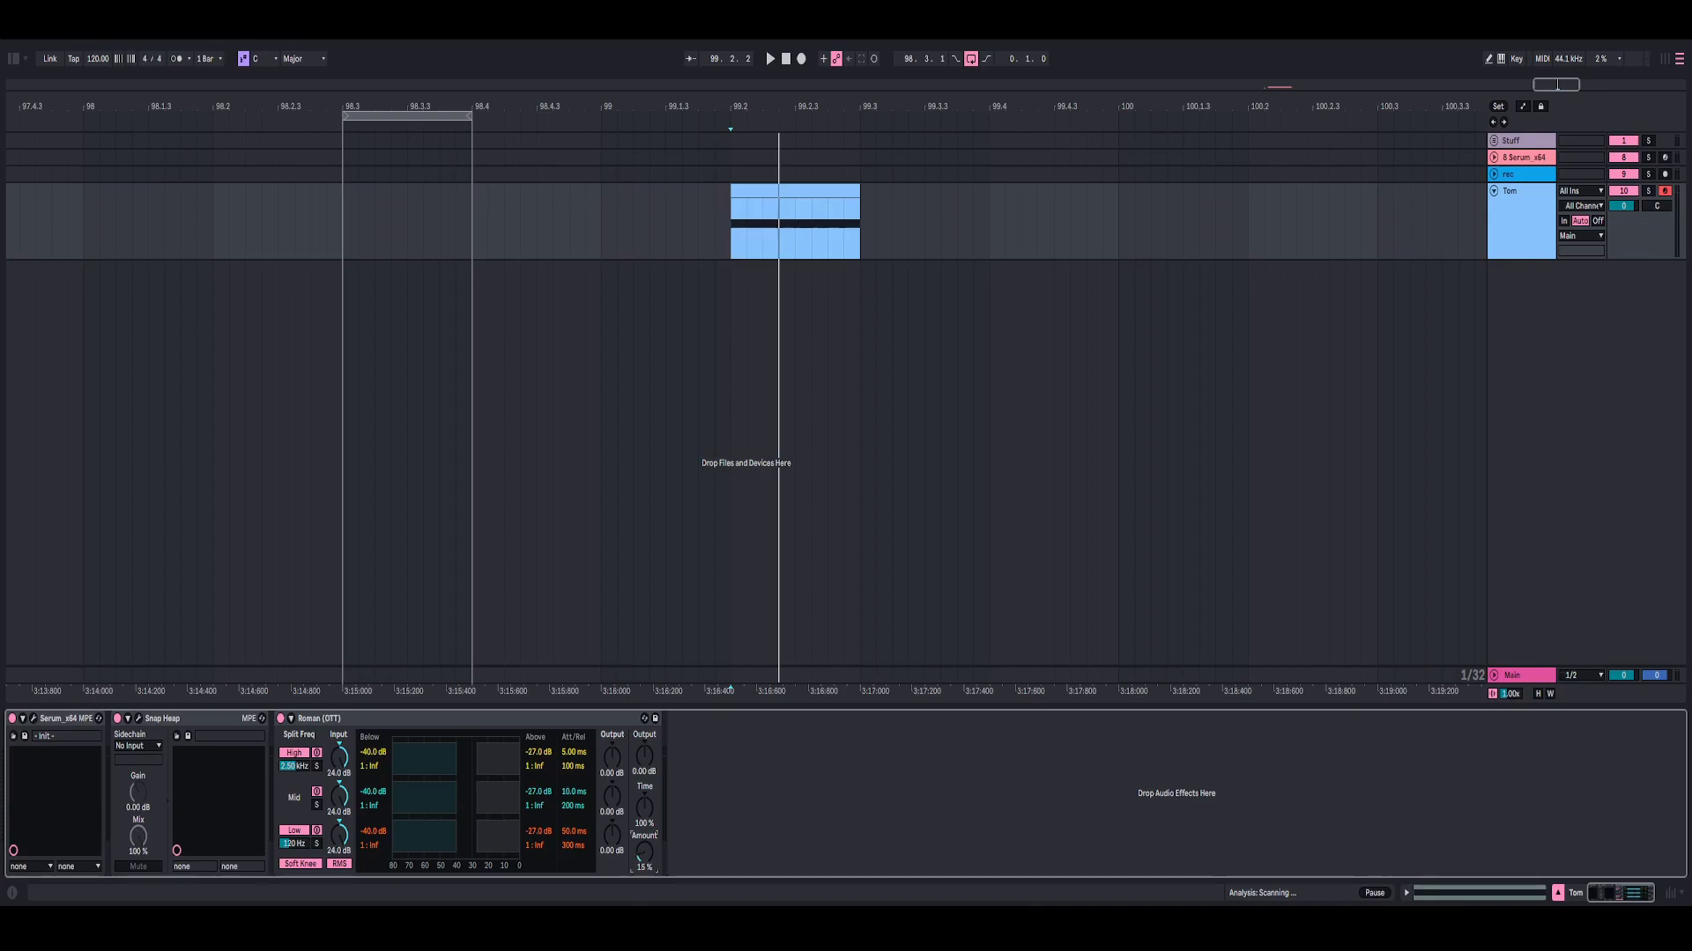
key(space)
drag(644, 853, 644, 788)
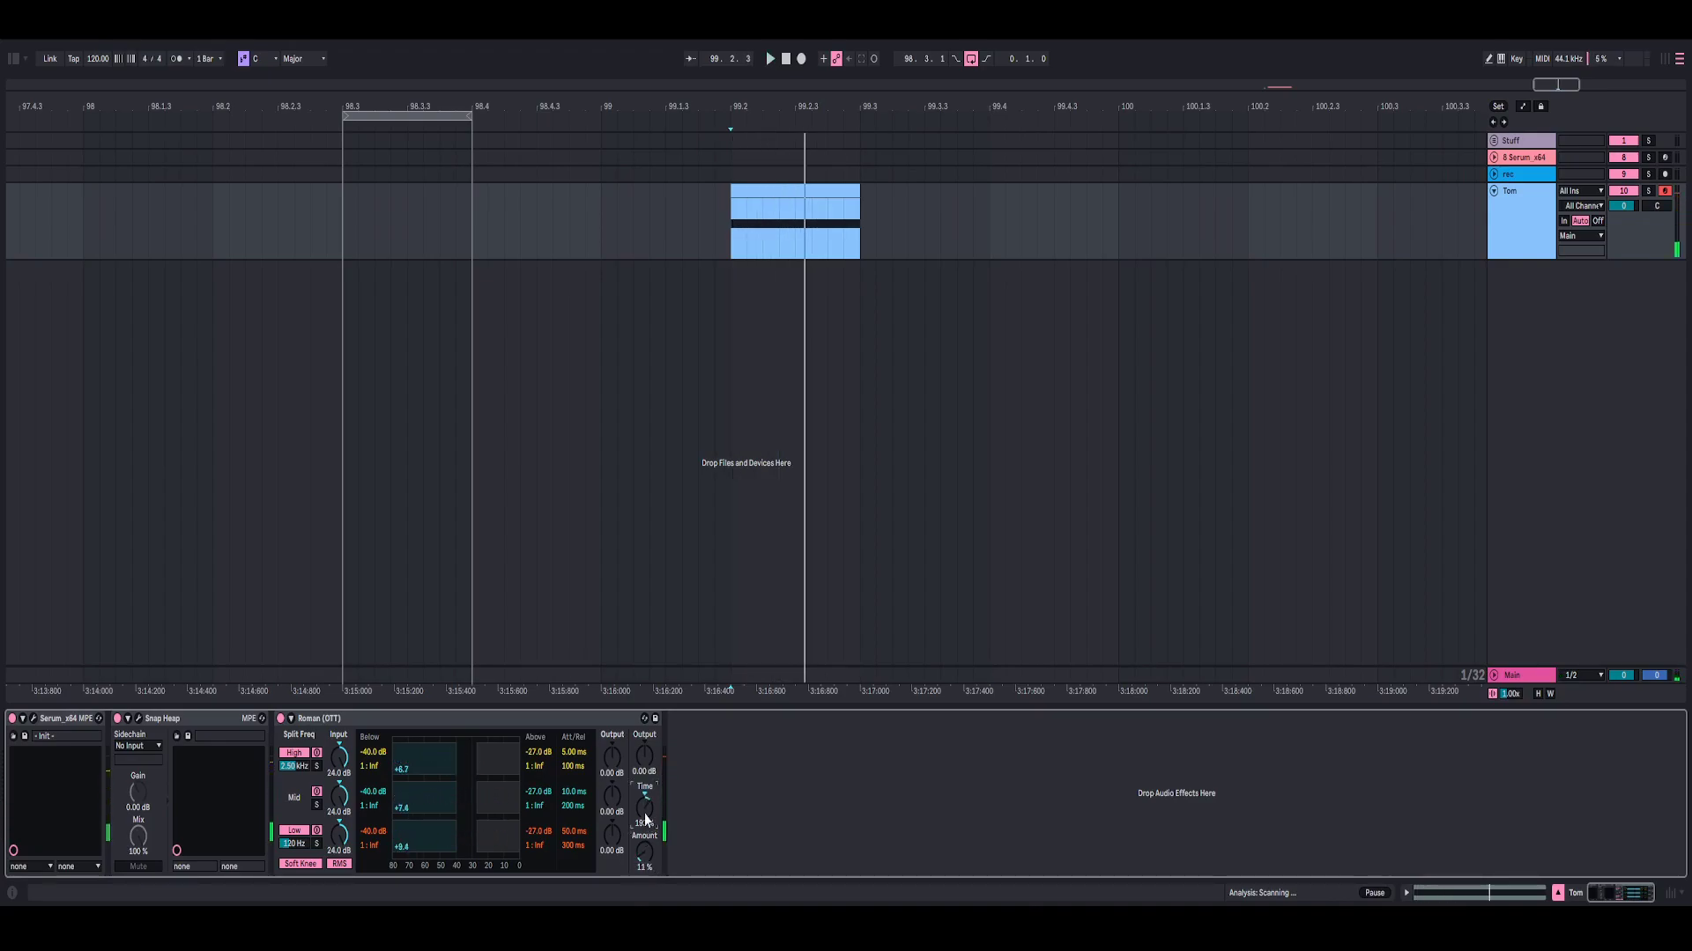
key(space)
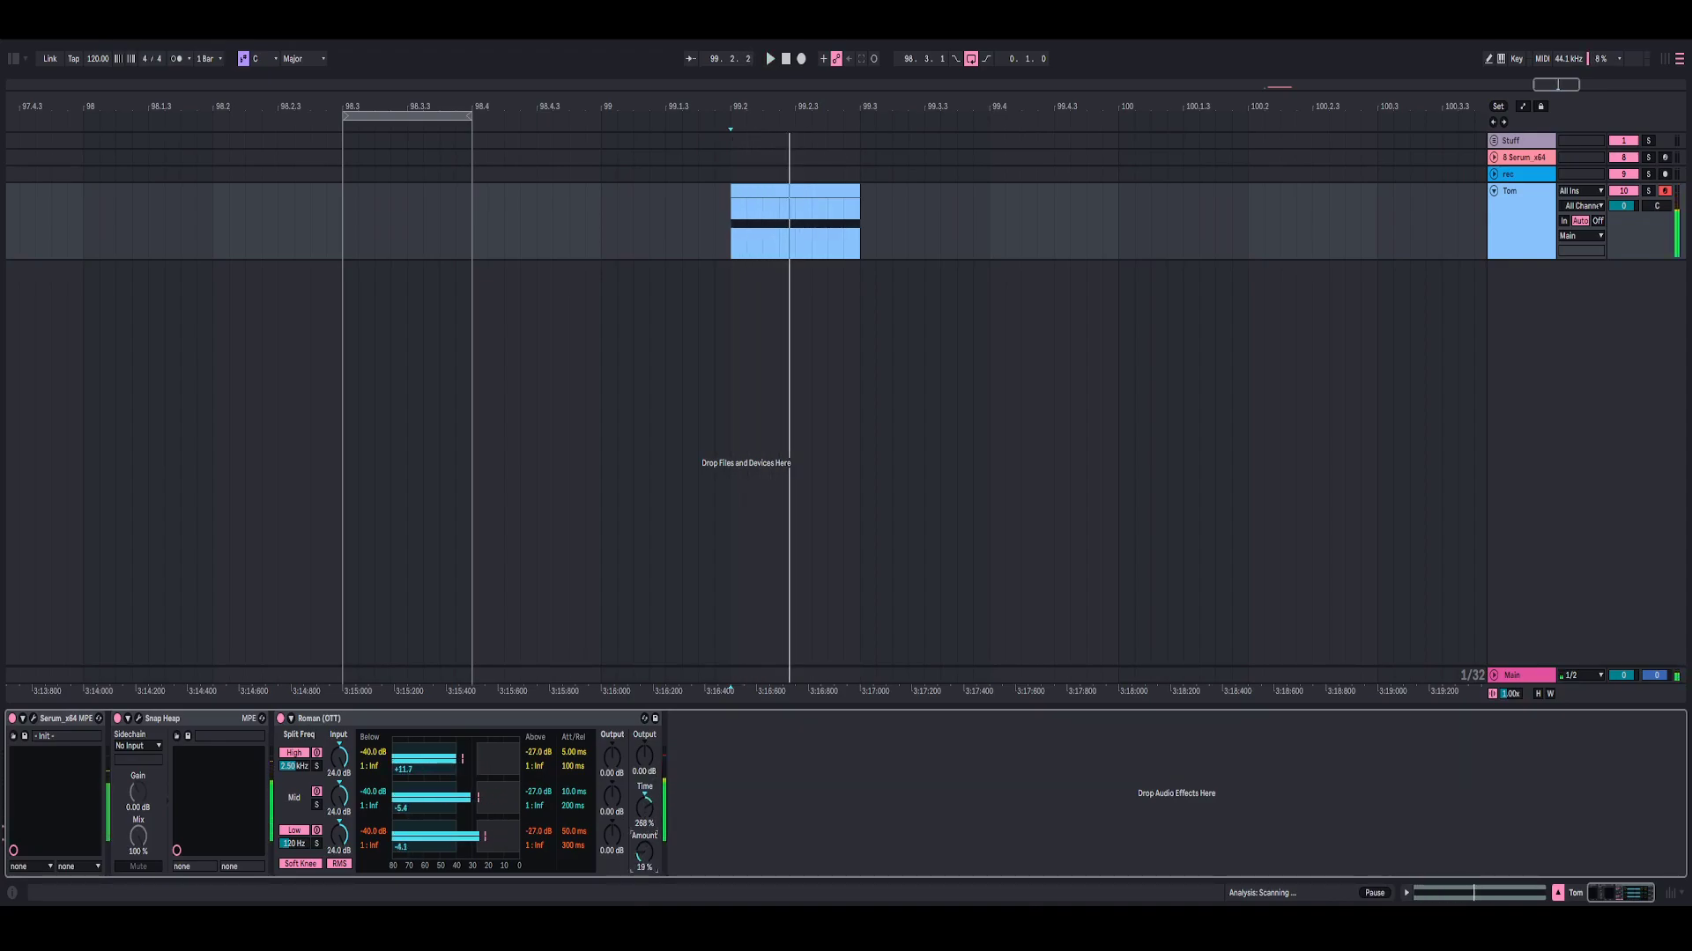
key(space)
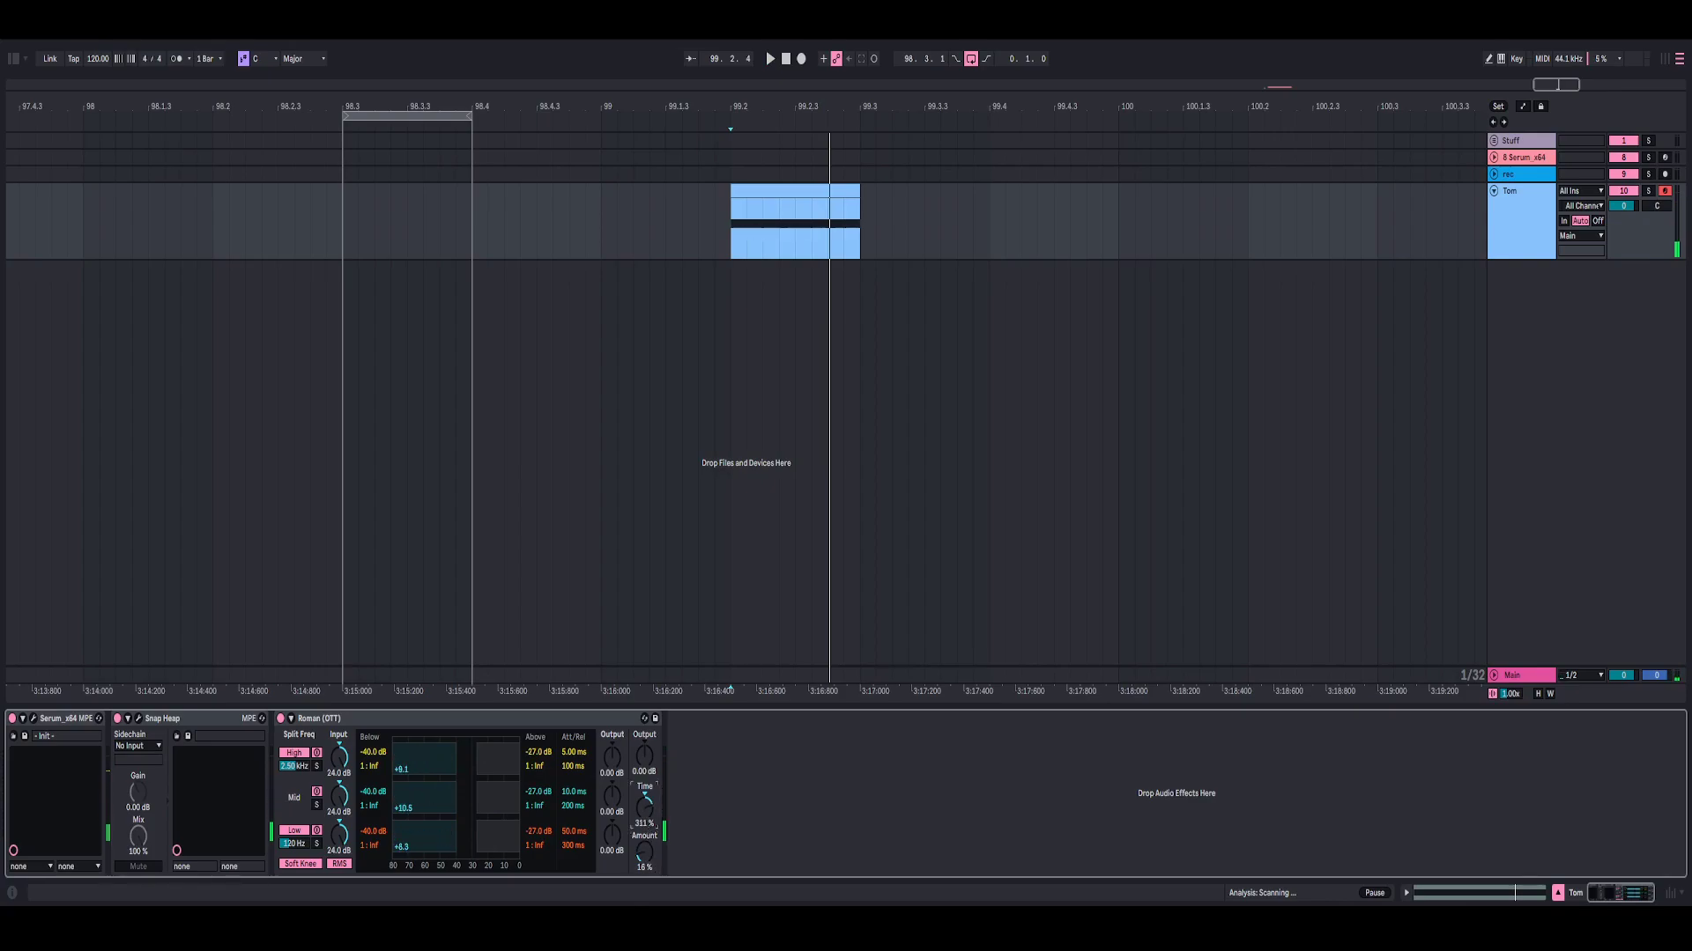
key(space)
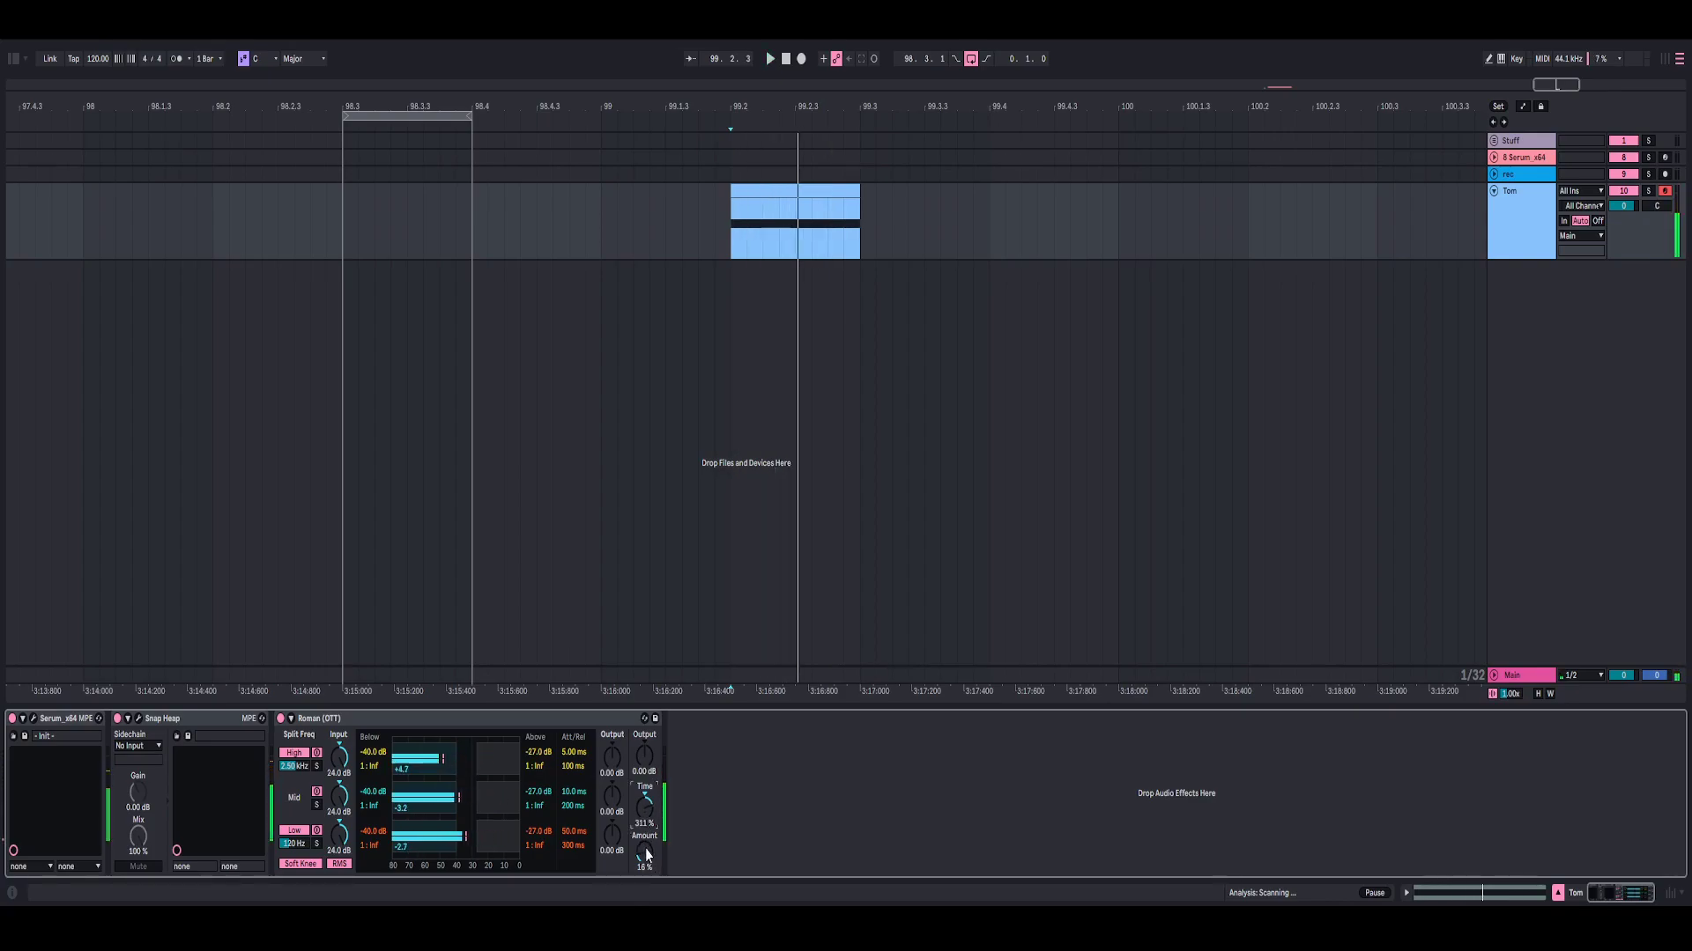
drag(646, 853, 647, 857)
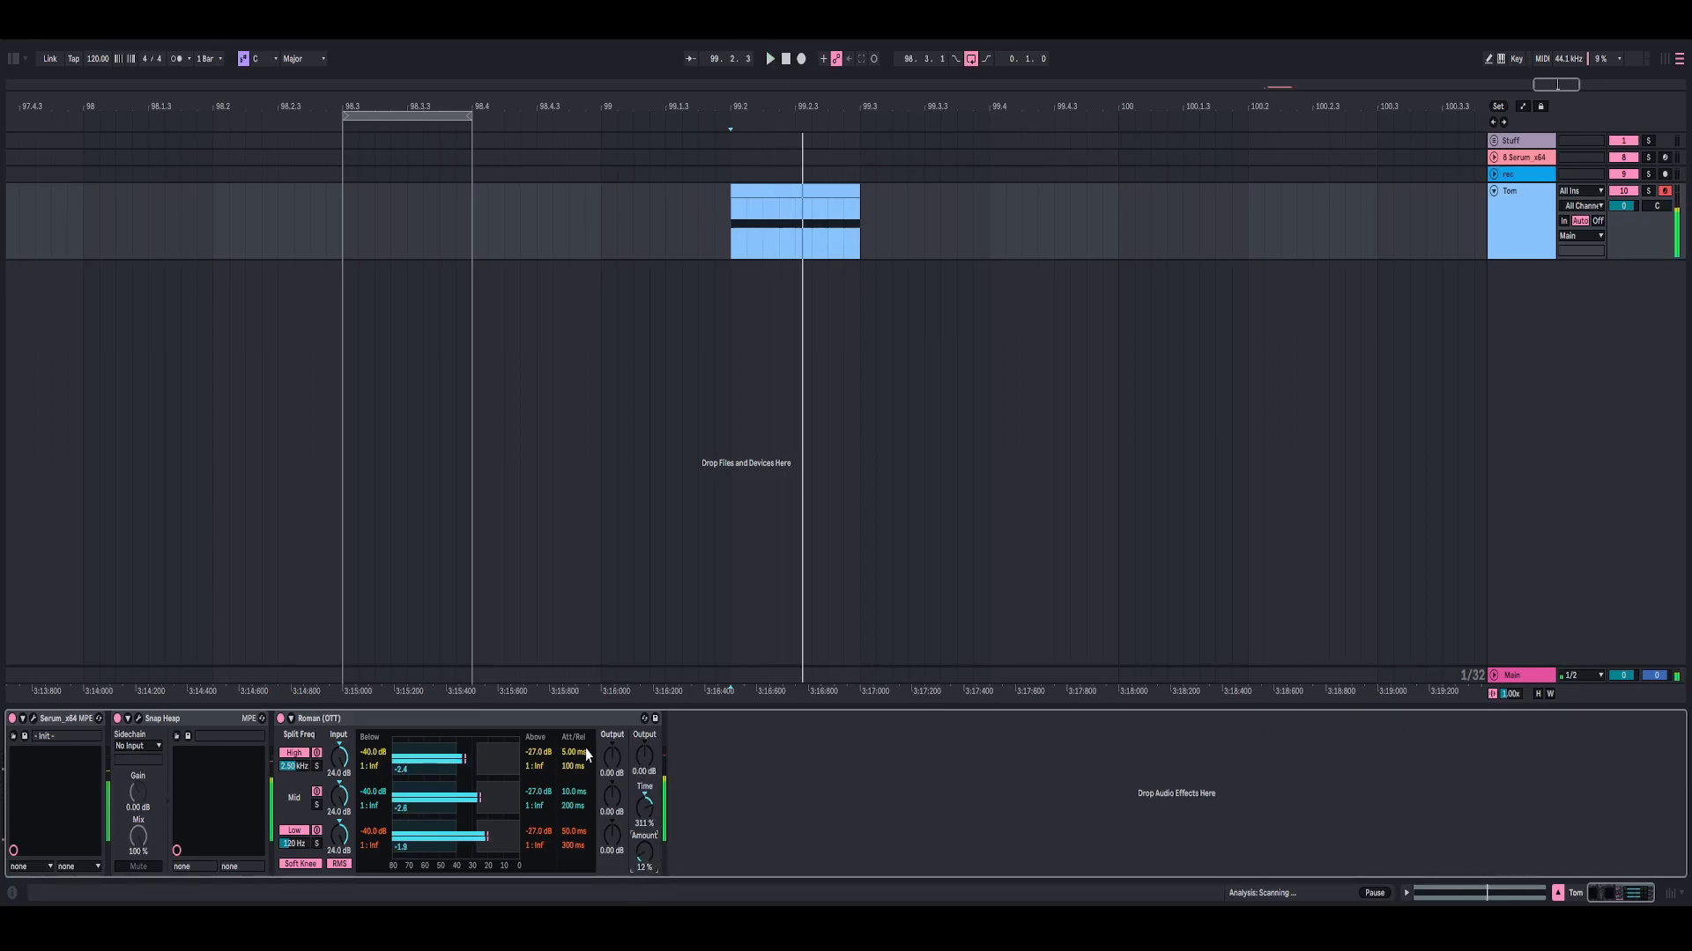
Add a Glue Compressor after Roman (OTT) on the Tom track, enable its Soft clip, and audition the tom
click(19, 59)
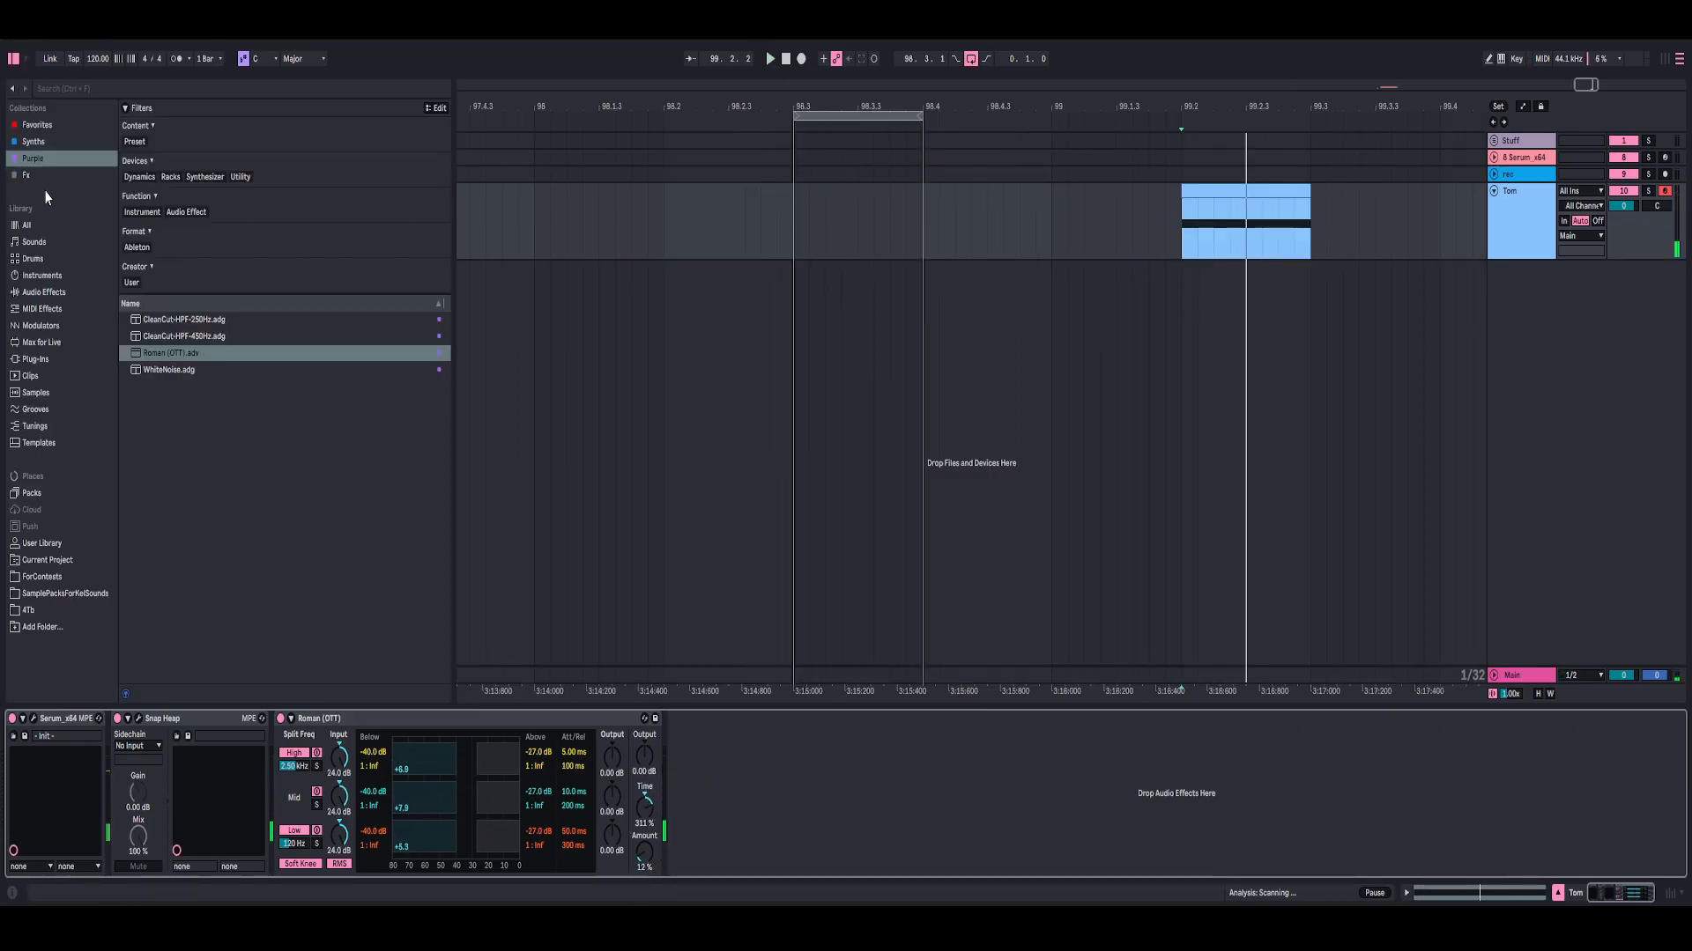
click(49, 292)
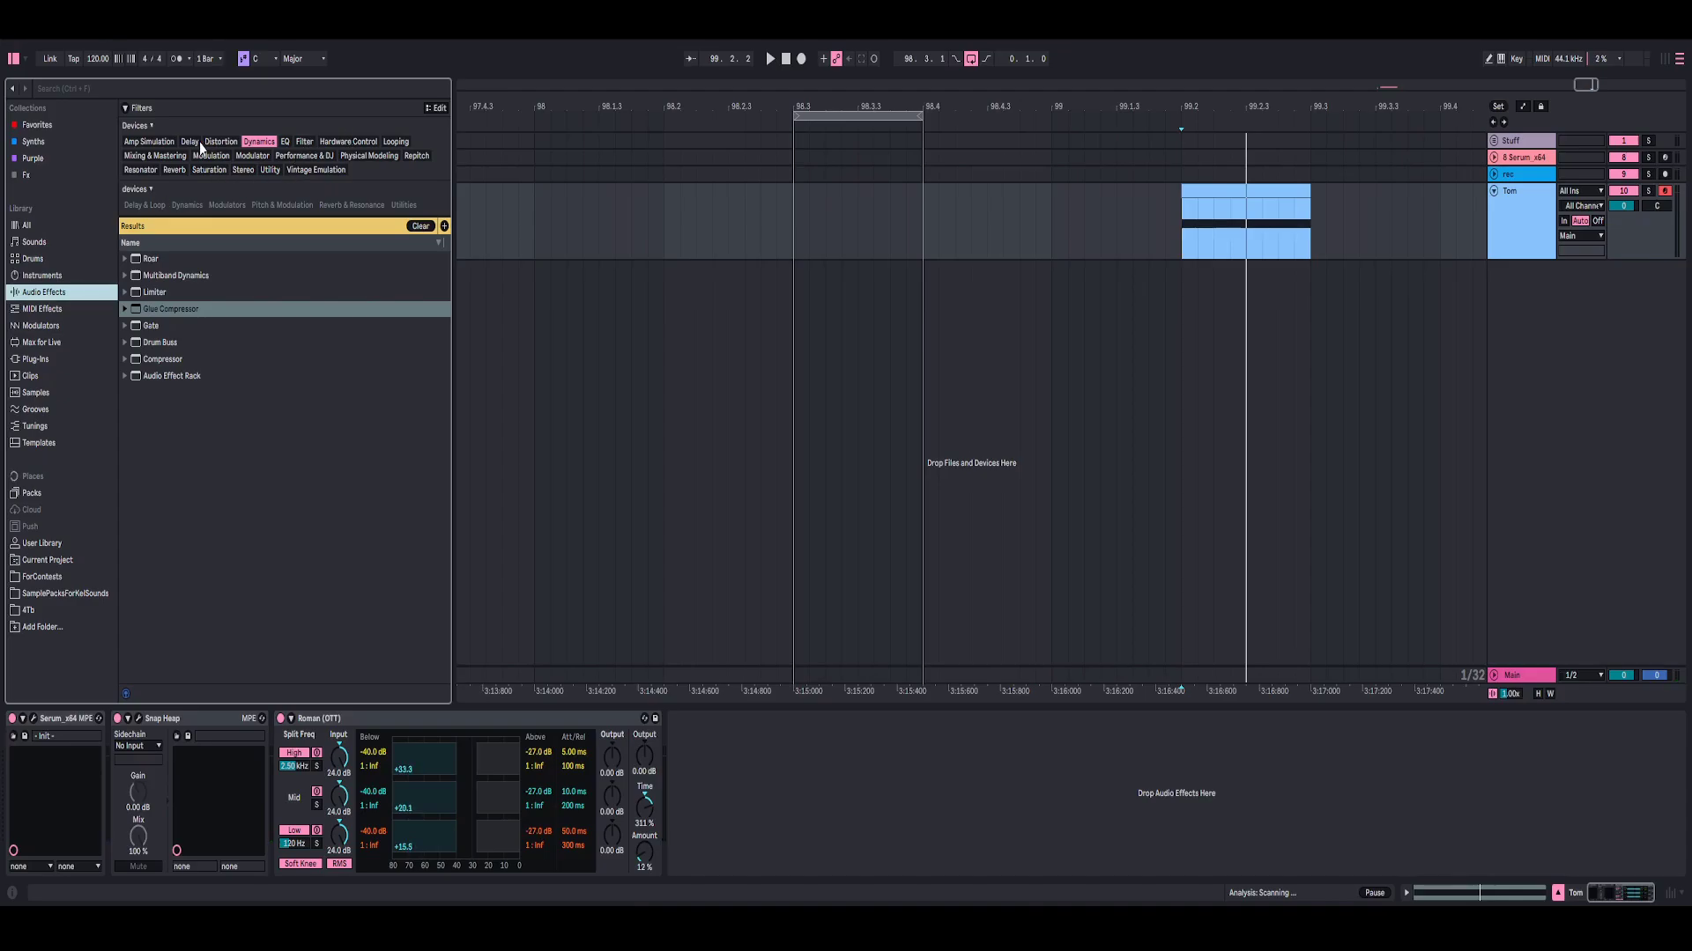
drag(162, 309, 937, 780)
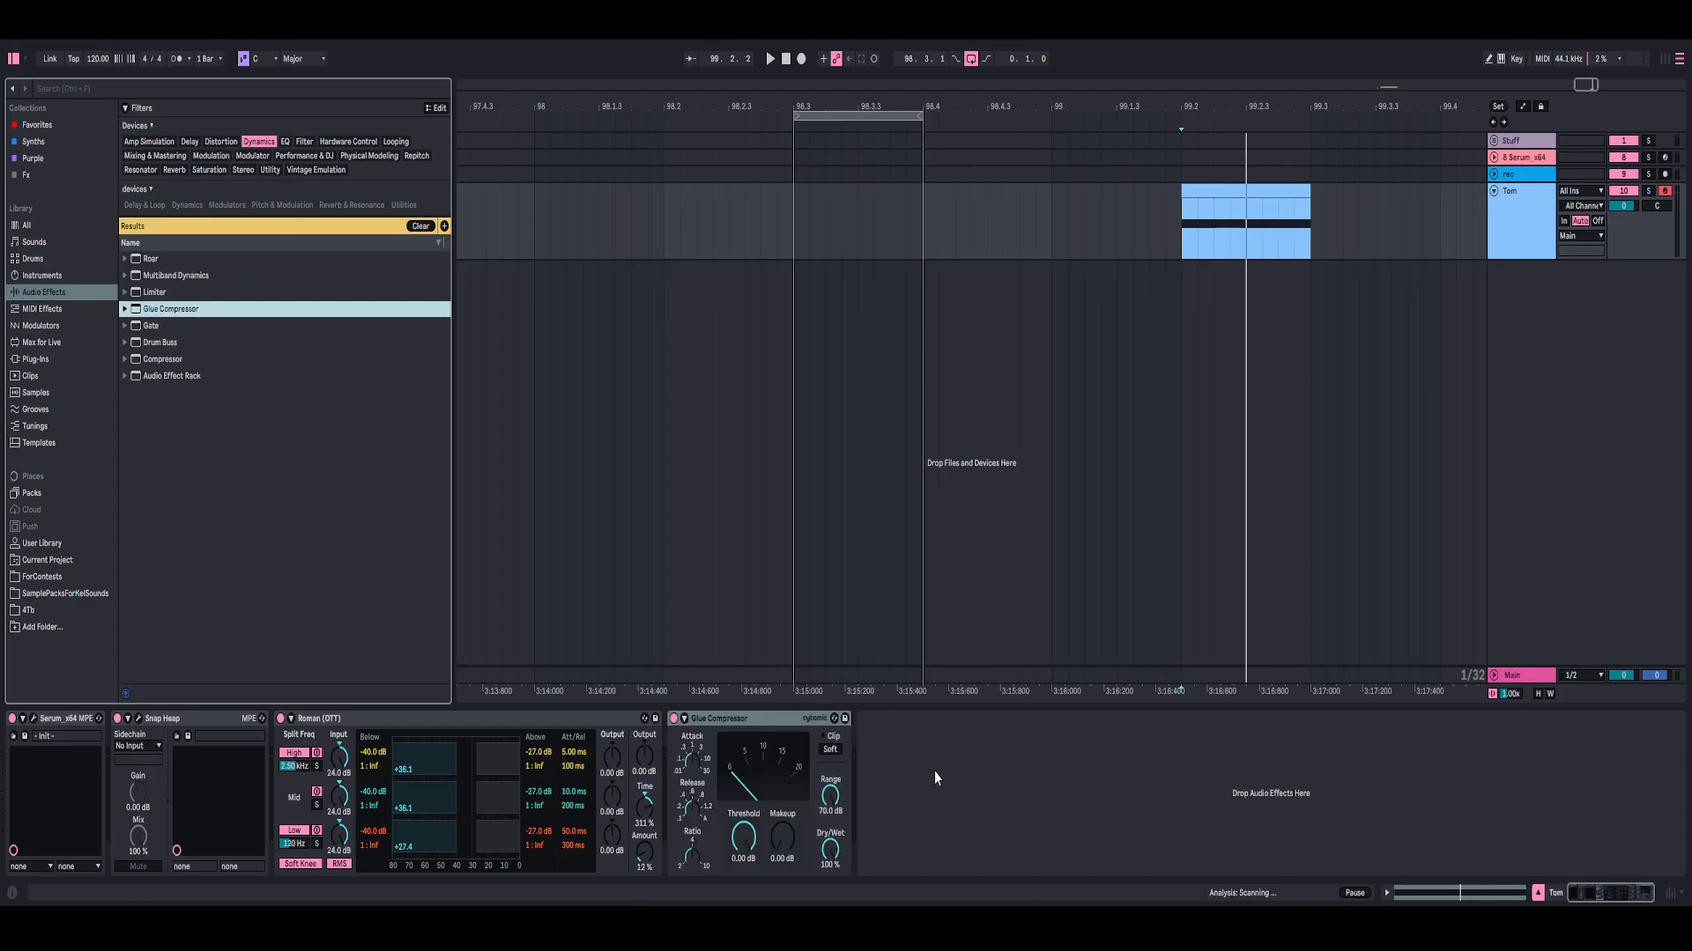
click(13, 64)
drag(805, 94, 888, 341)
key(space)
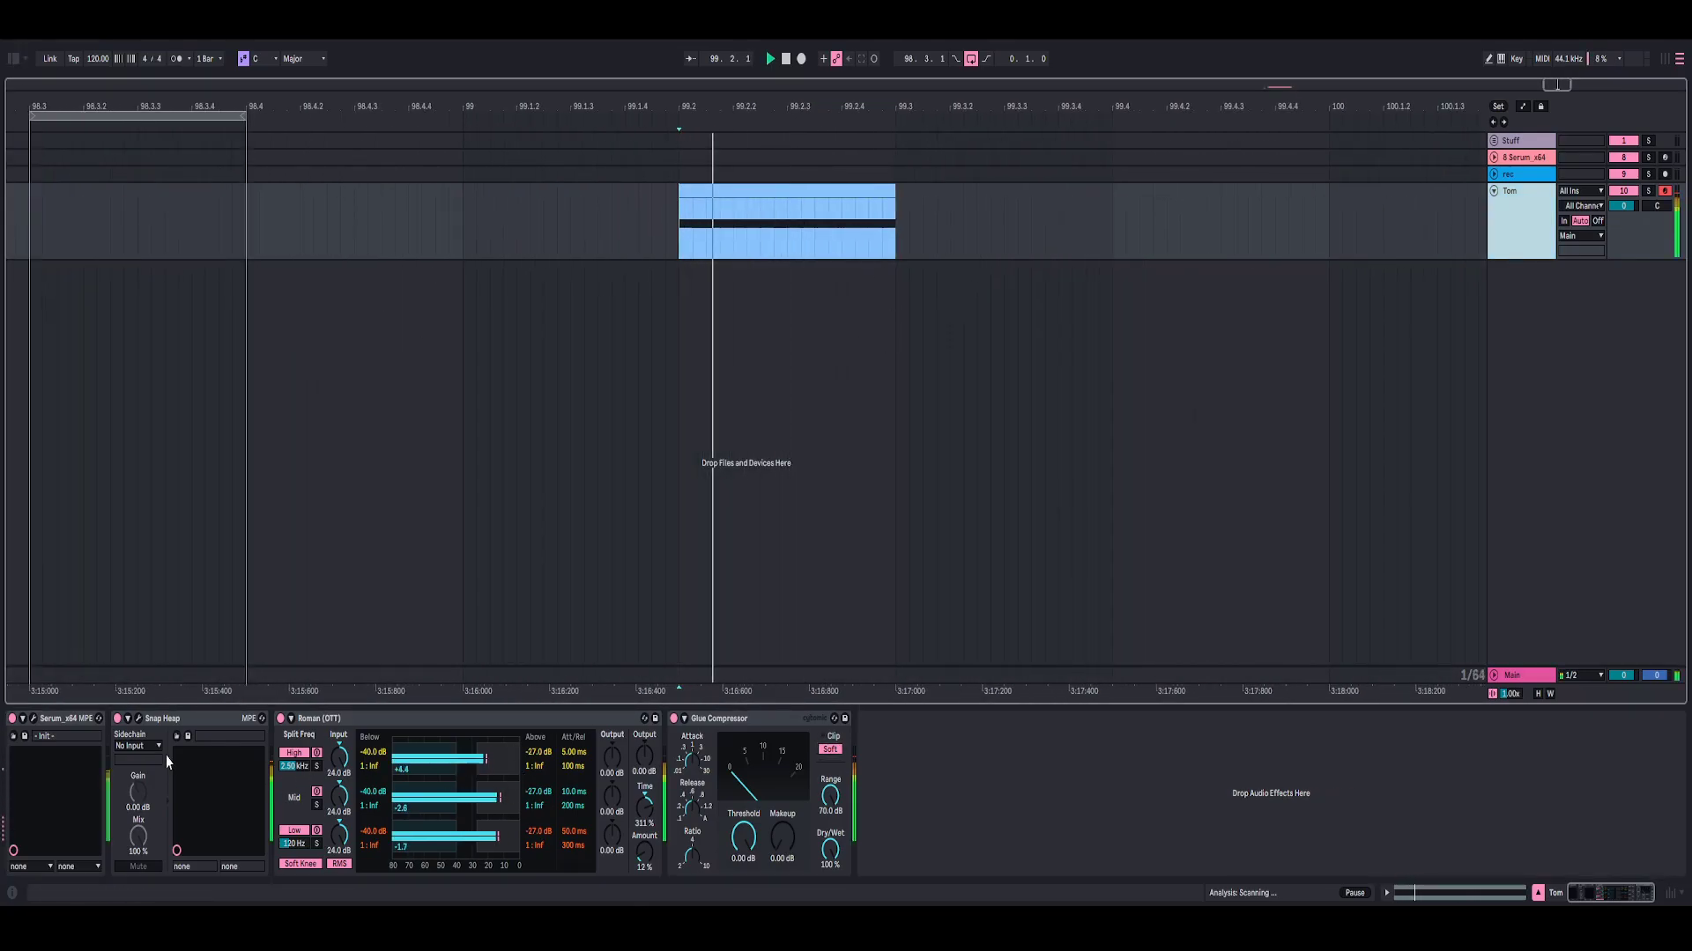
Review the Serum patch and the Snap Heap effect groups on the Tom track, closing each plugin window
click(34, 721)
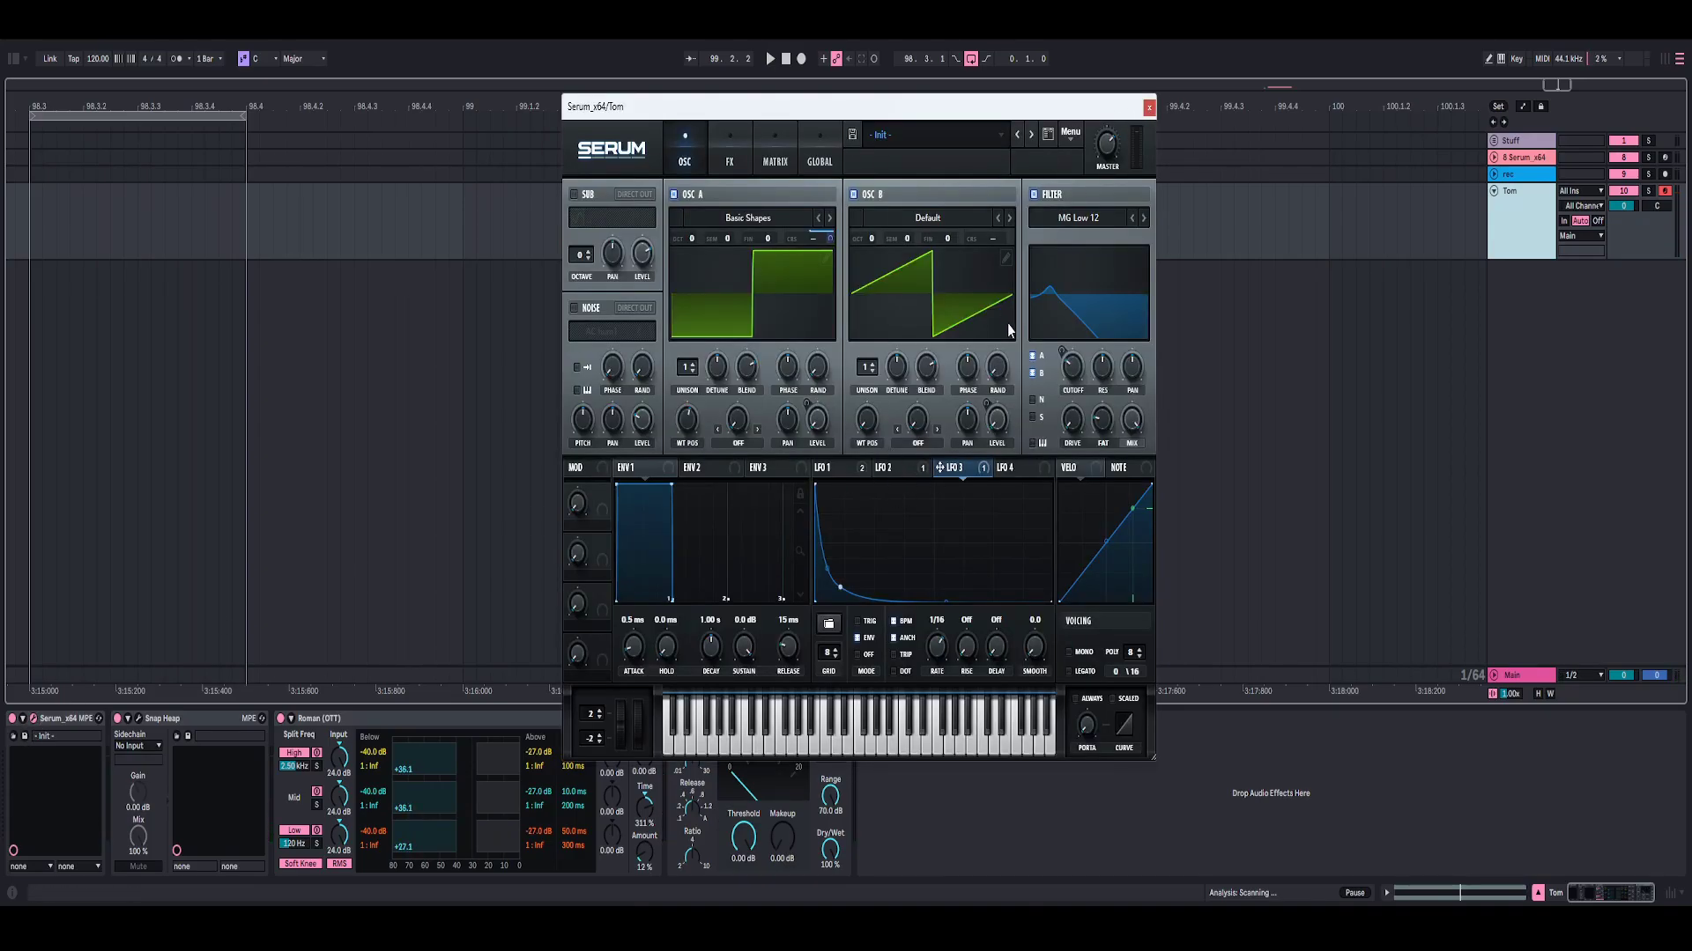
click(1149, 108)
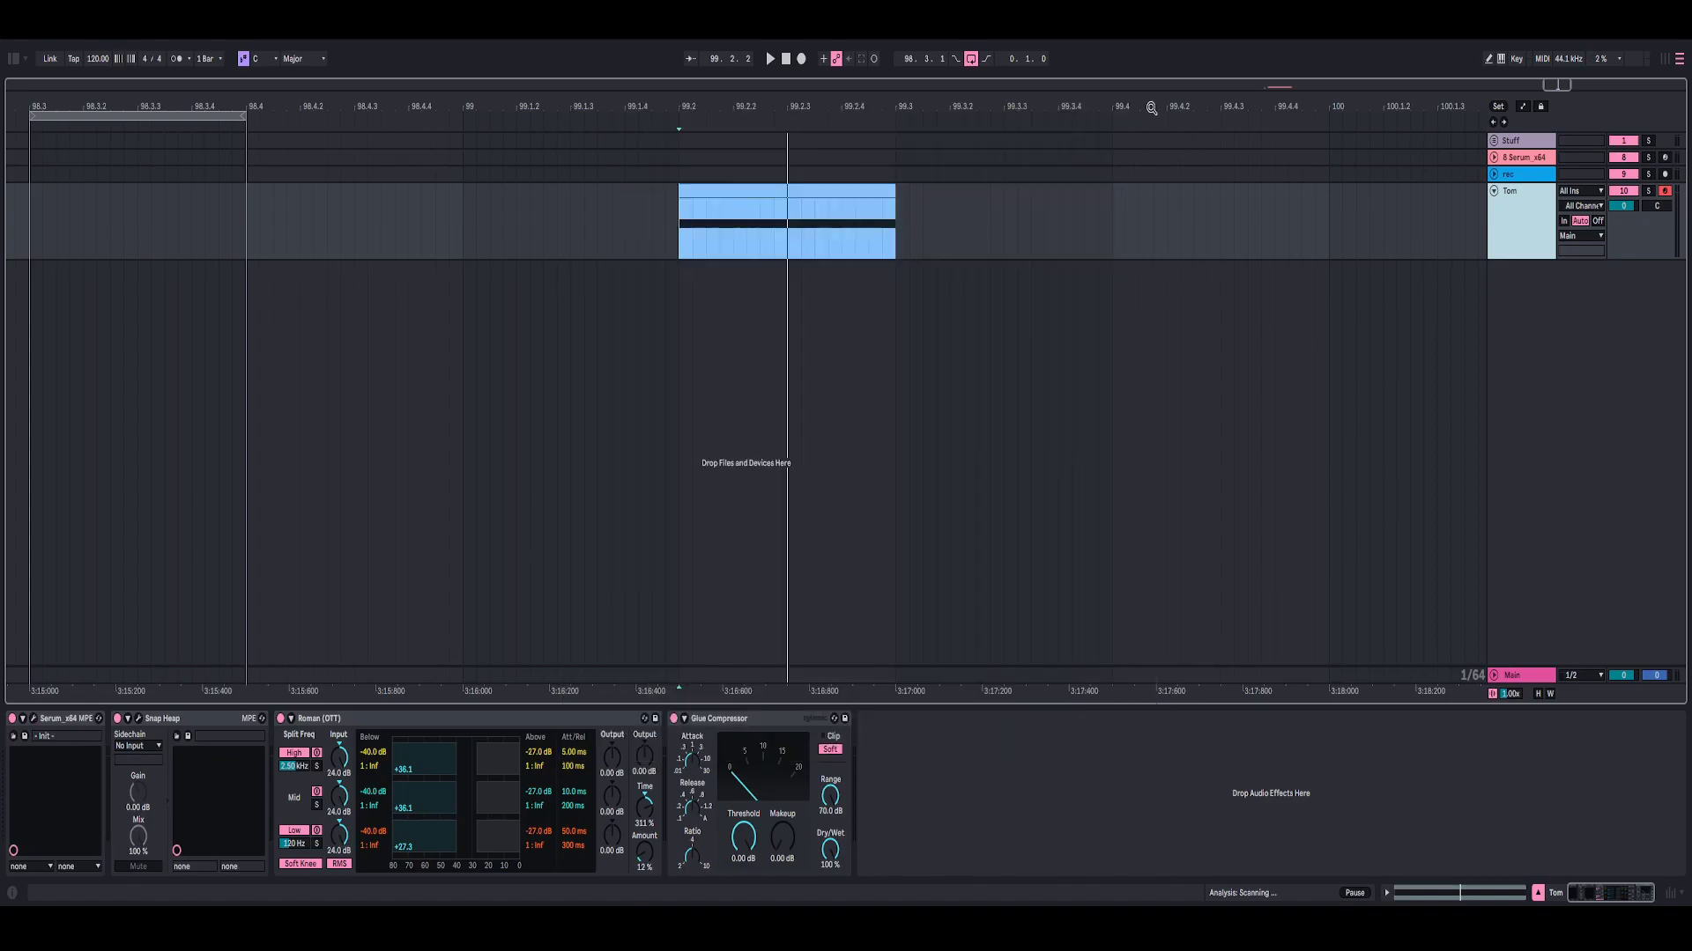
click(138, 720)
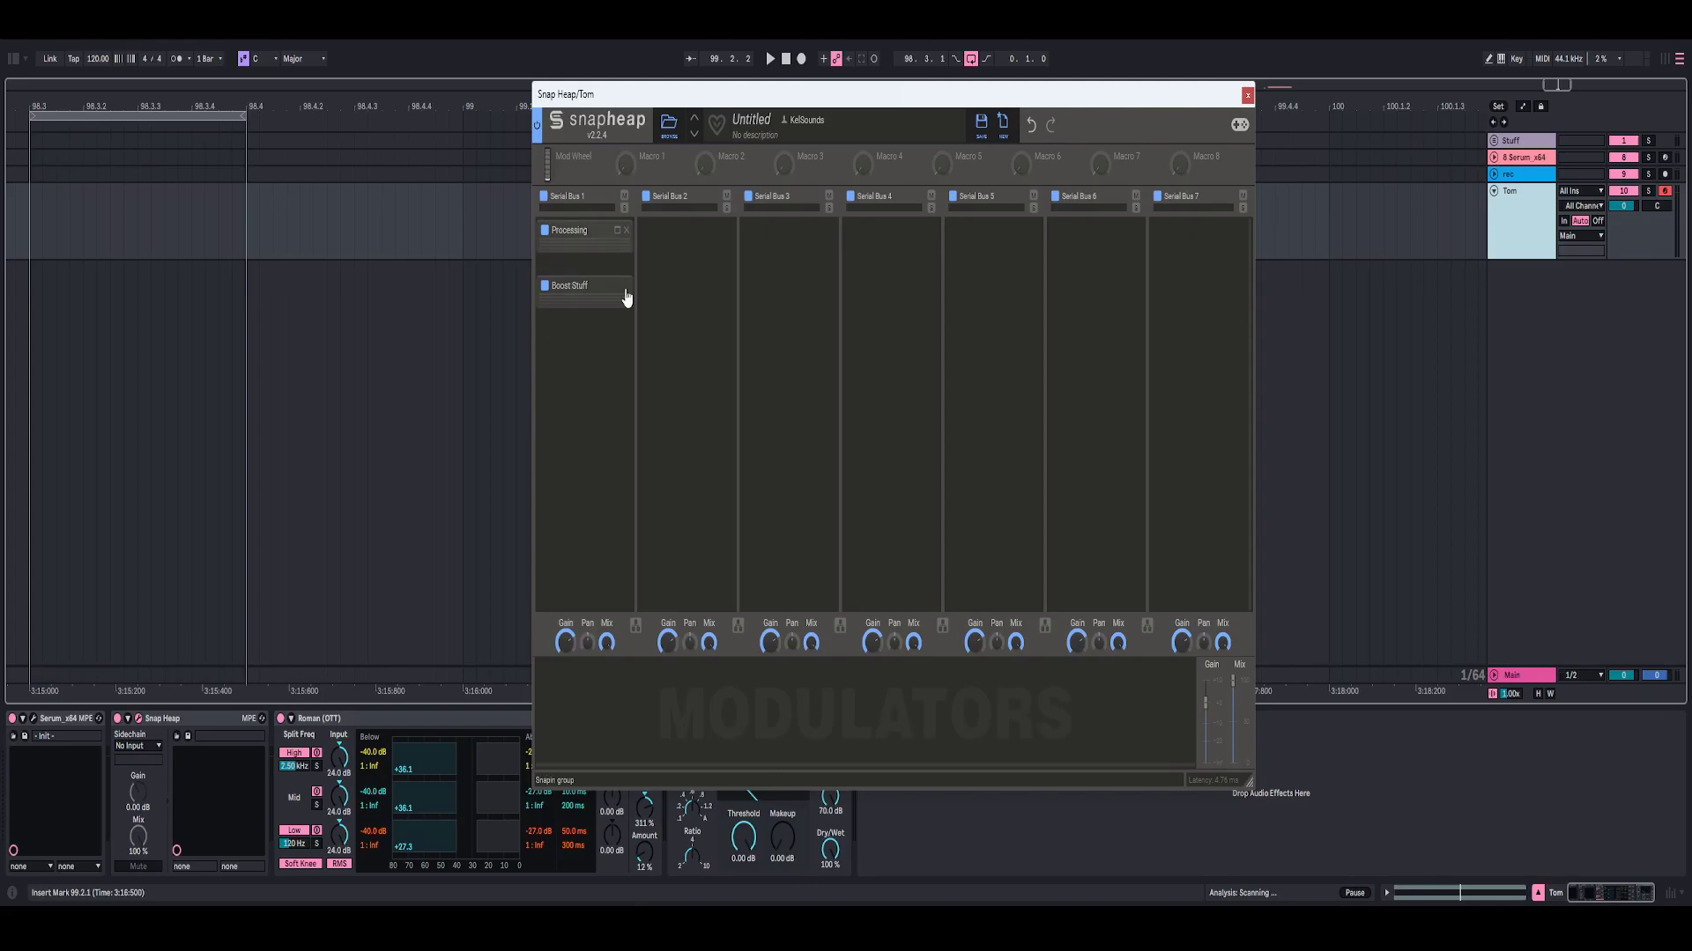
click(1247, 94)
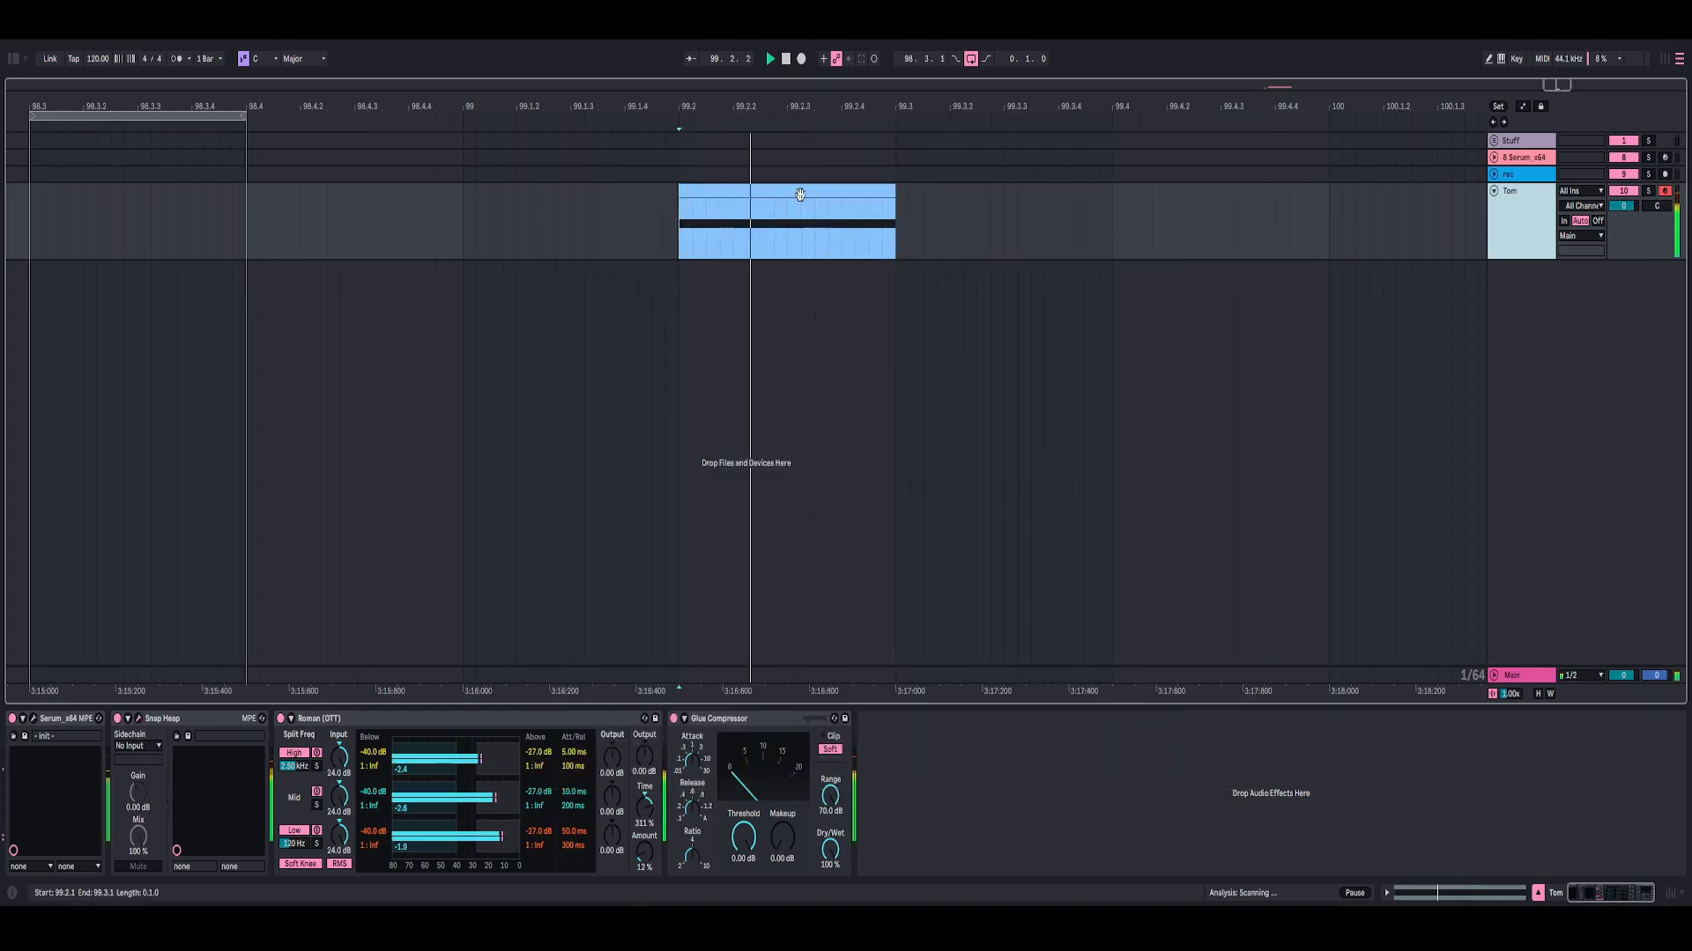
Audition the tom clip through the full device chain from just before 99.2
click(639, 308)
key(space)
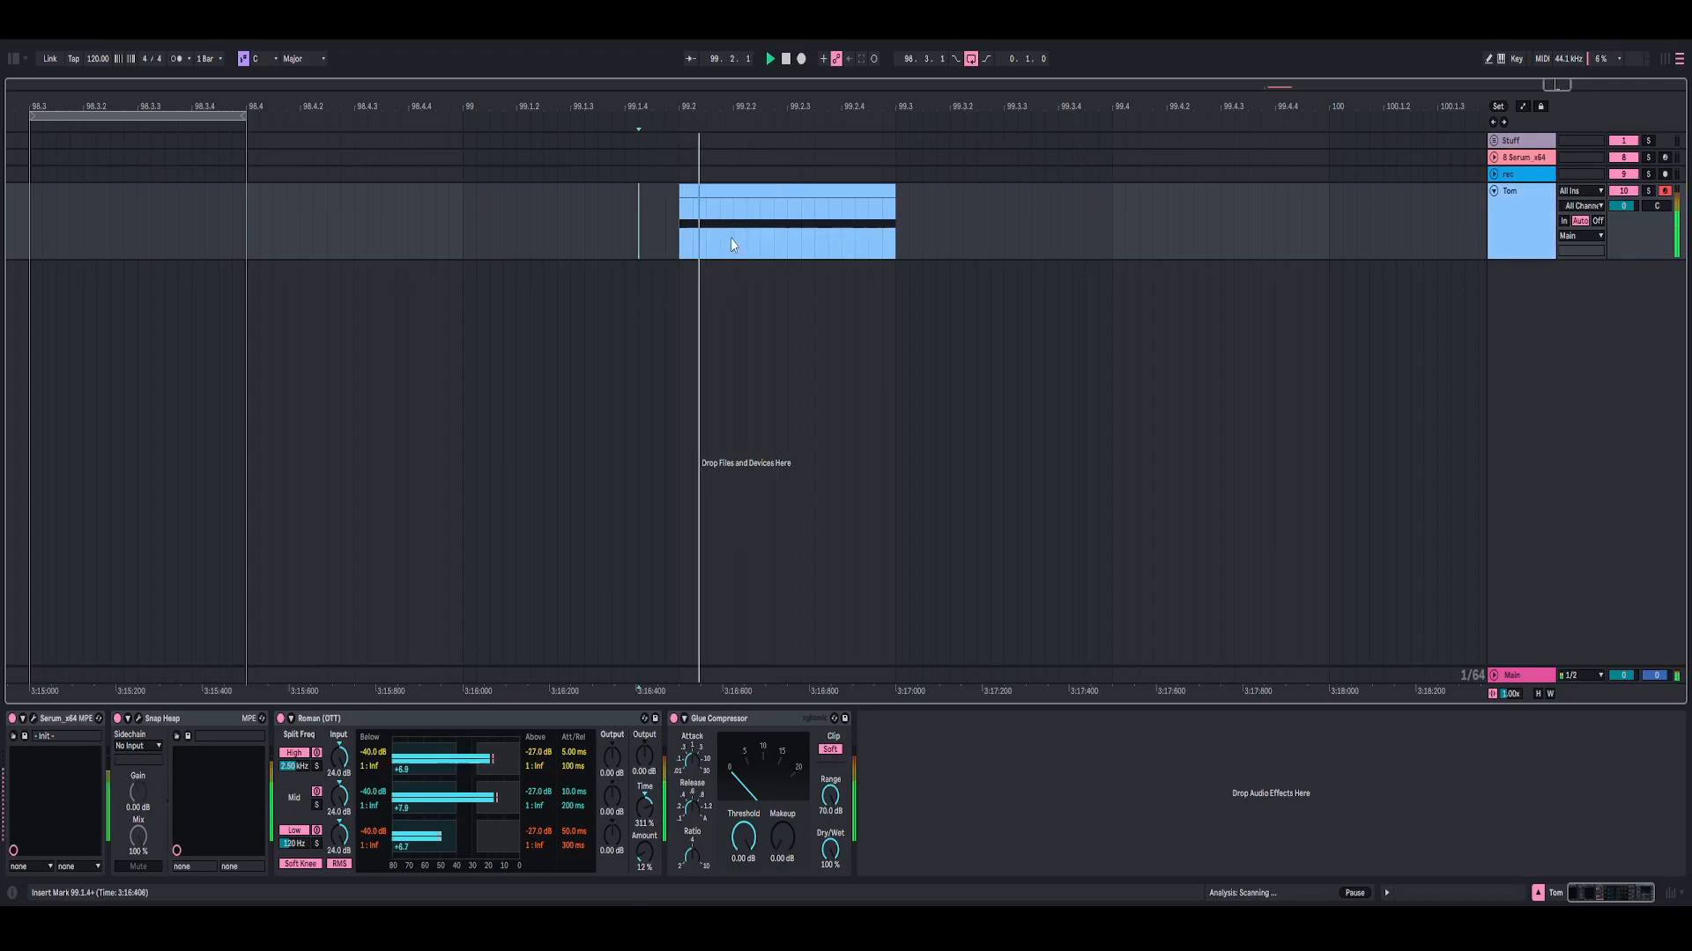
key(space)
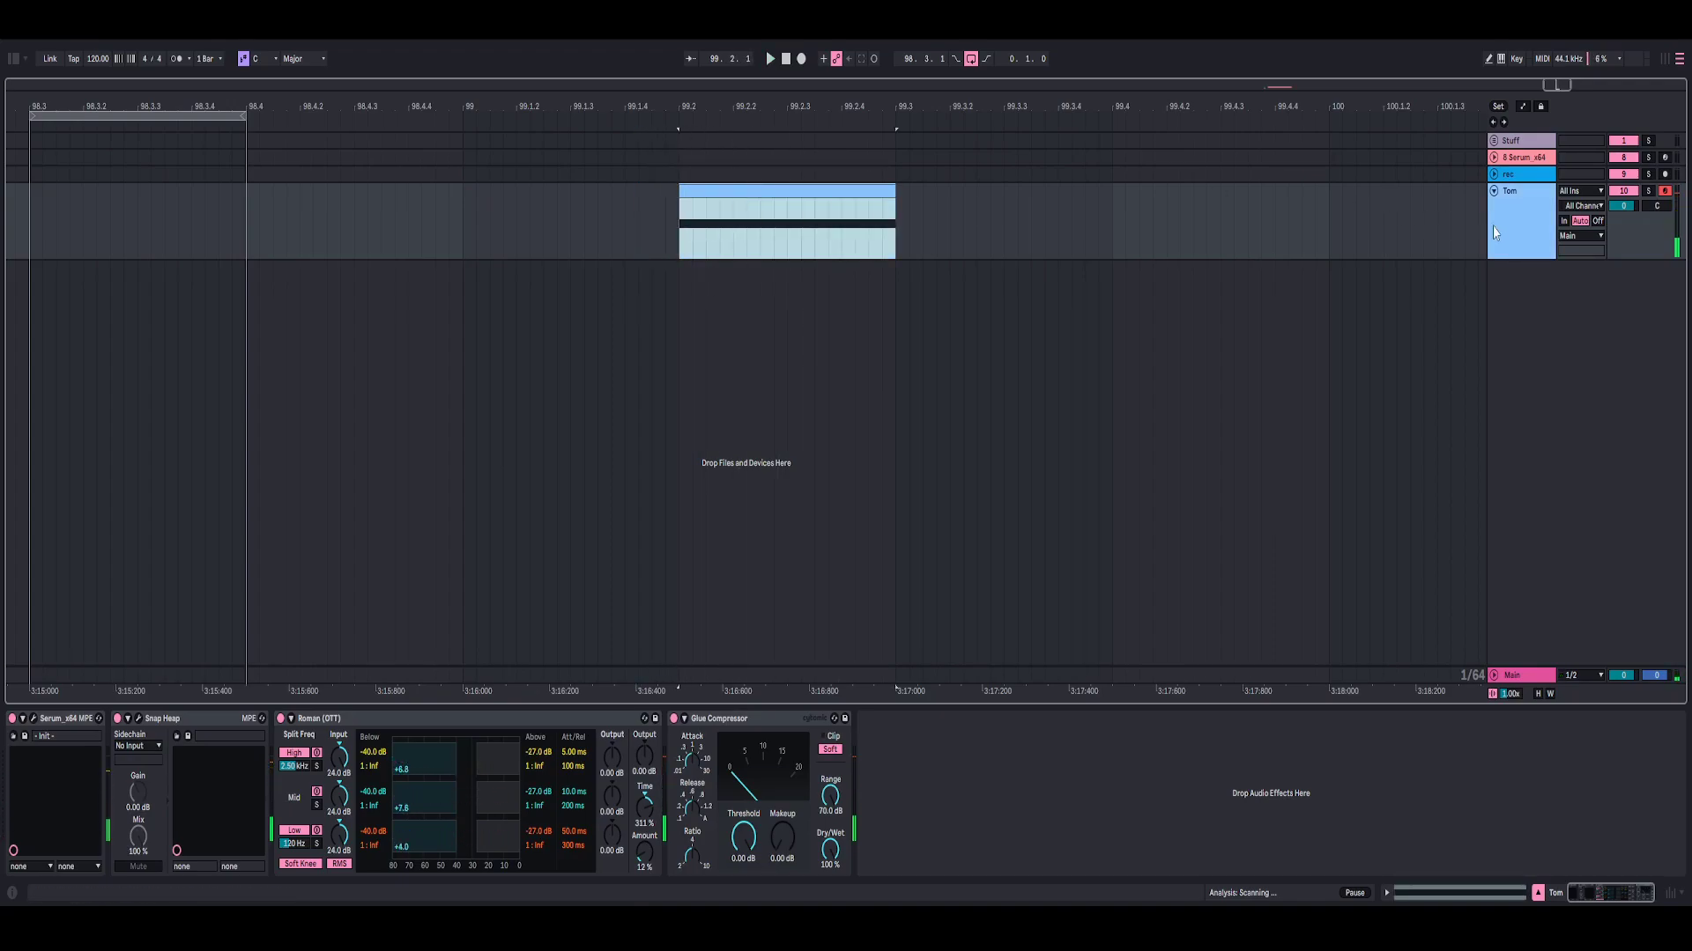
Insert an audio track below the Tom track and record the processed tom onto it
click(483, 342)
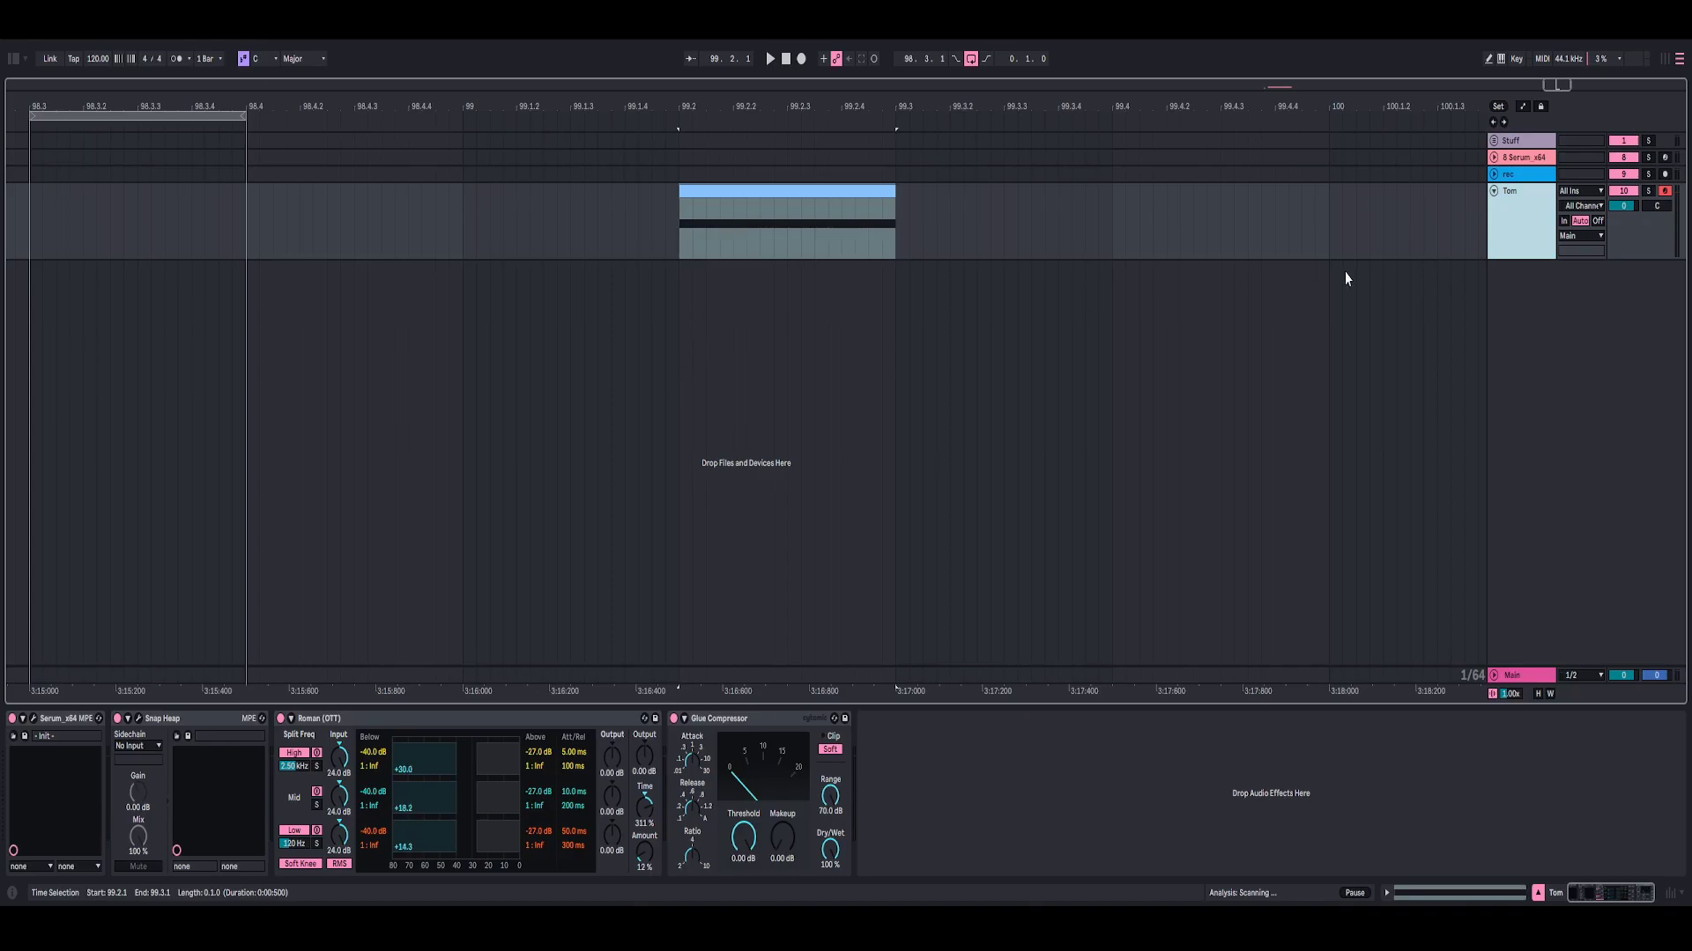
right_click(1536, 309)
click(1551, 307)
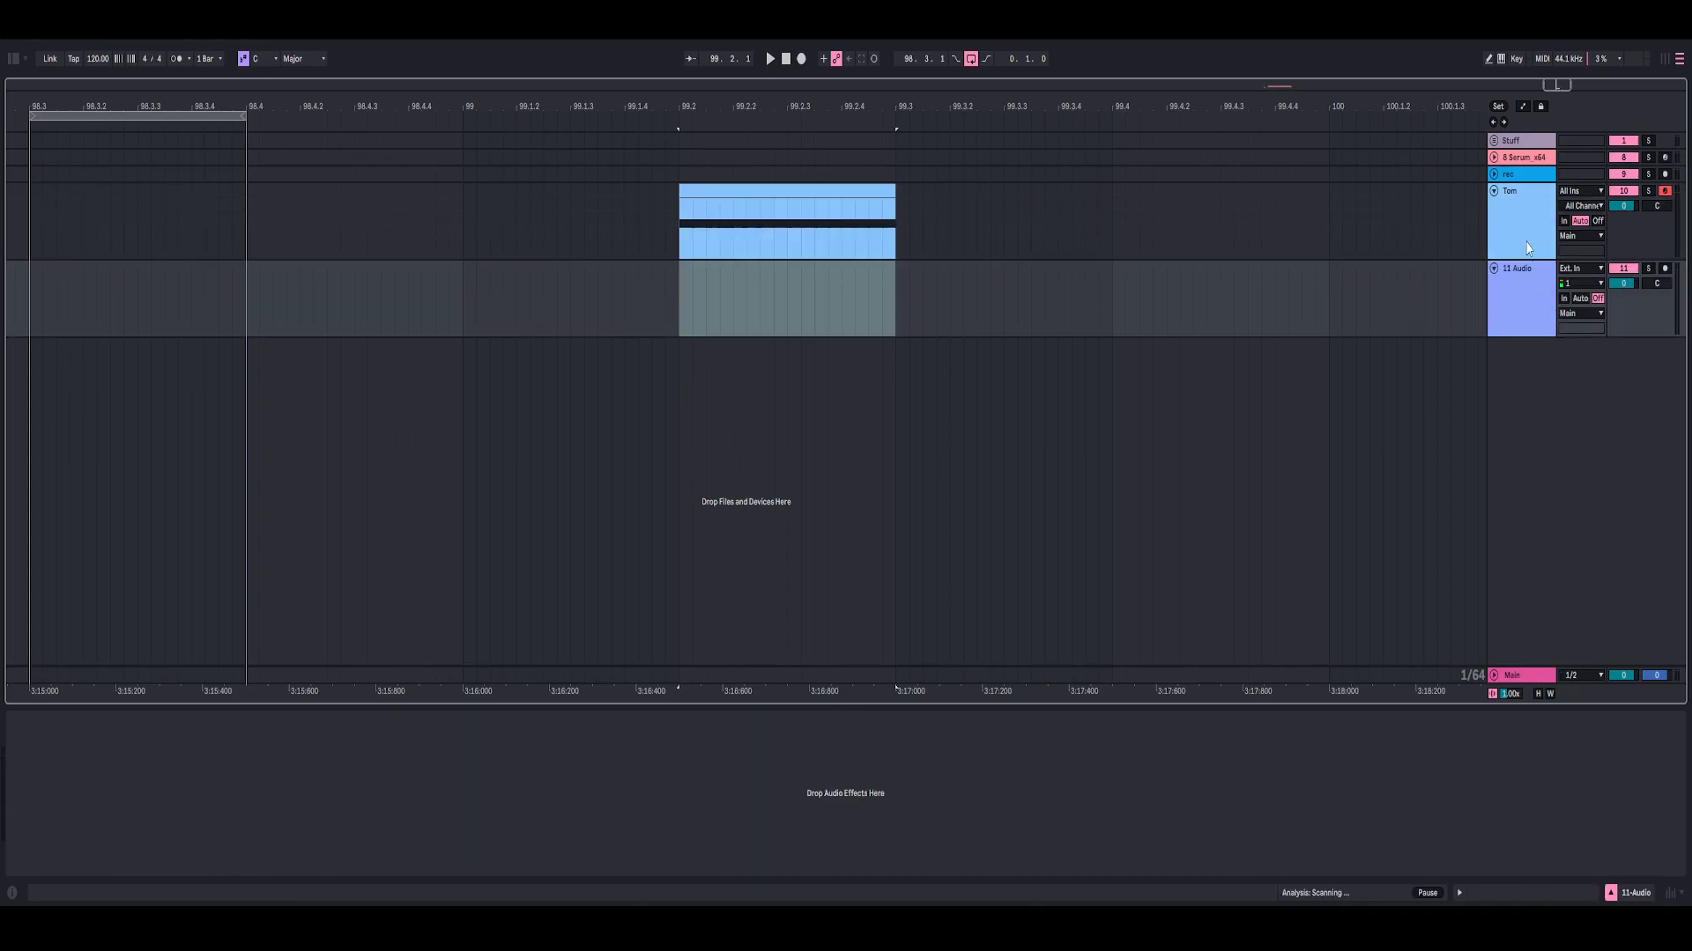
key(Up)
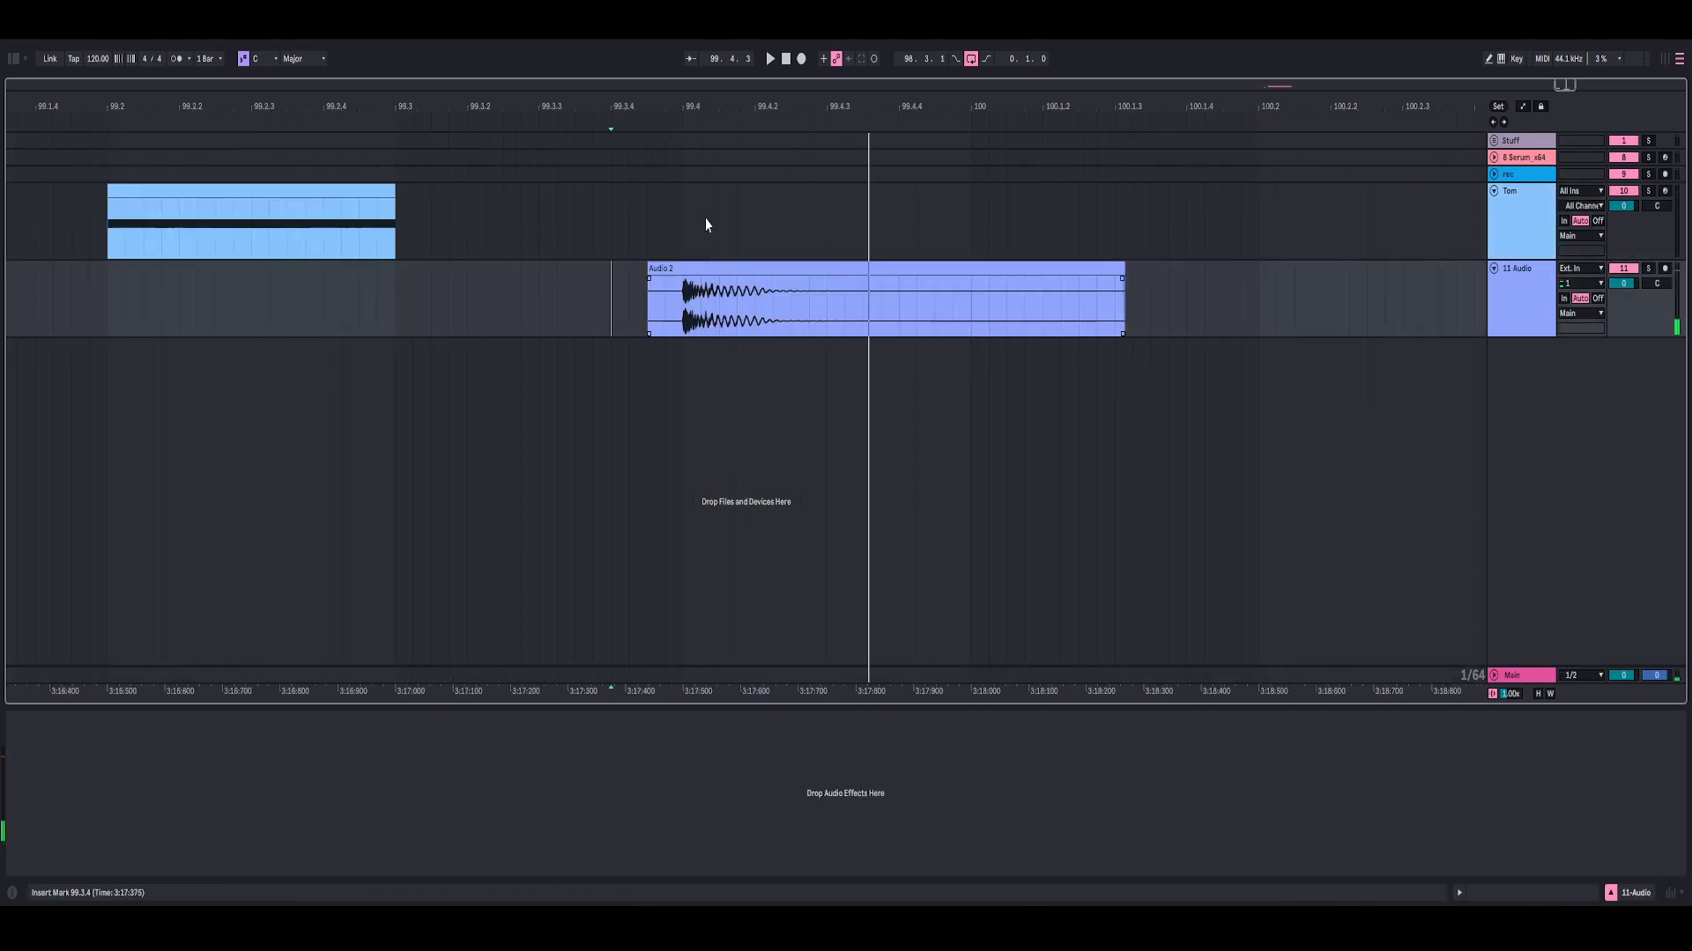
Audition the recorded tom clip and trim the silence before its transient so it starts at 99.4
drag(736, 106, 497, 114)
key(space)
key(space)
key(space)
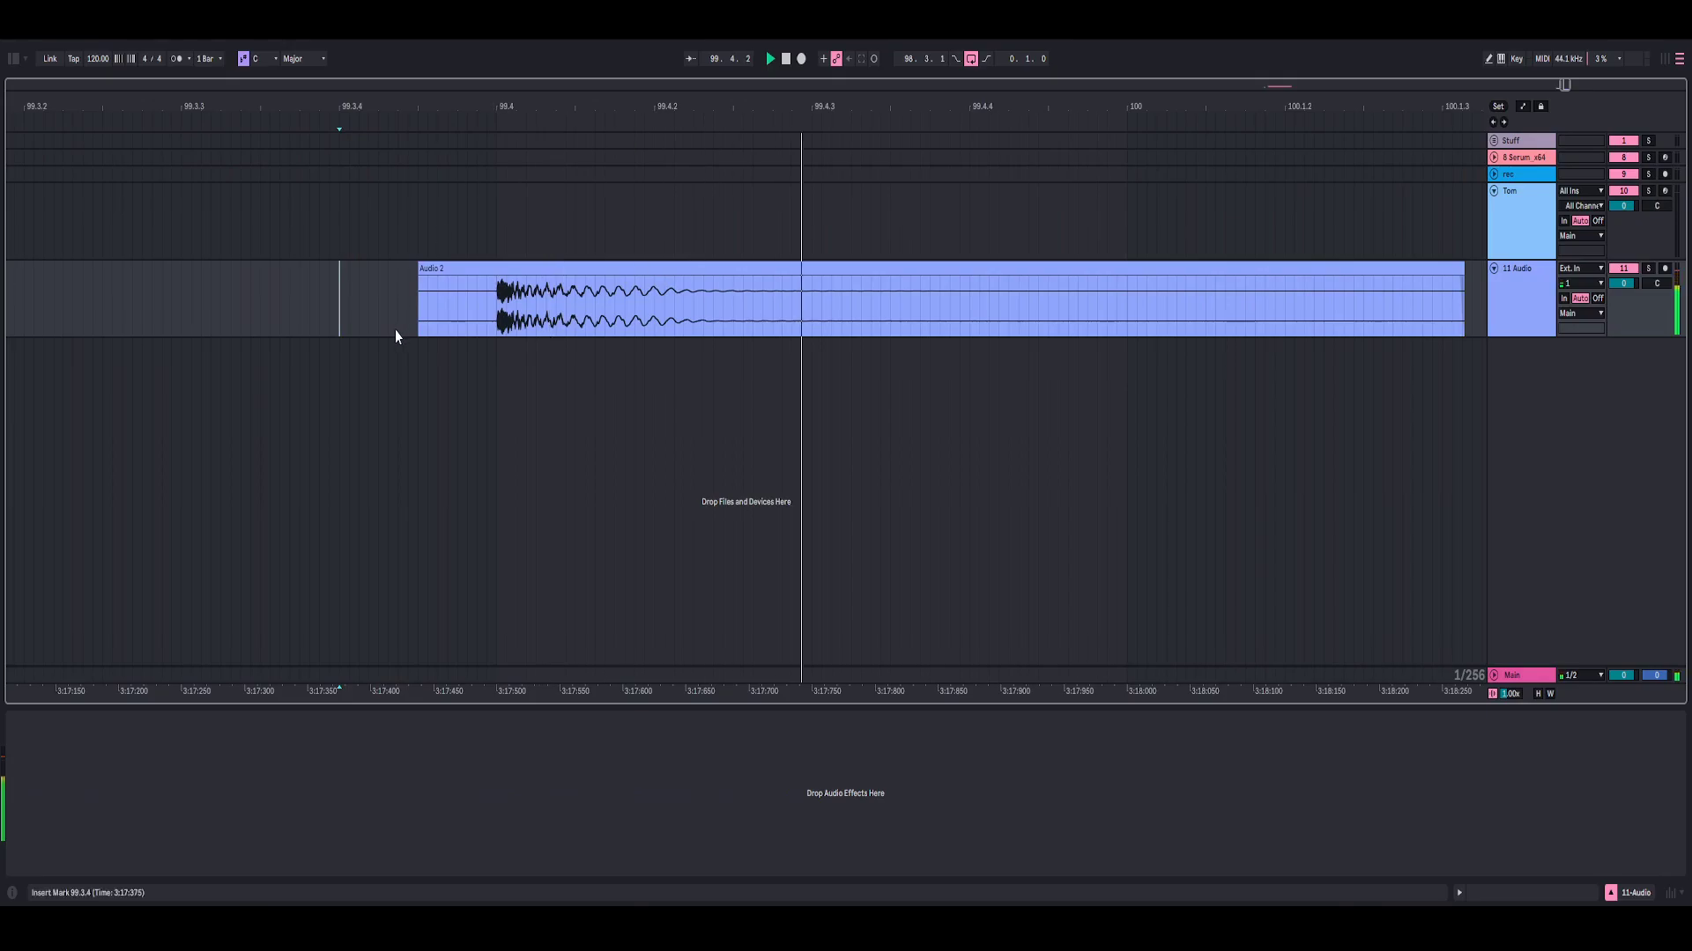
key(space)
drag(424, 263, 502, 265)
Open the recorded clip's sample view and move its start marker slightly past the transient's onset, auditioning the result
click(1575, 898)
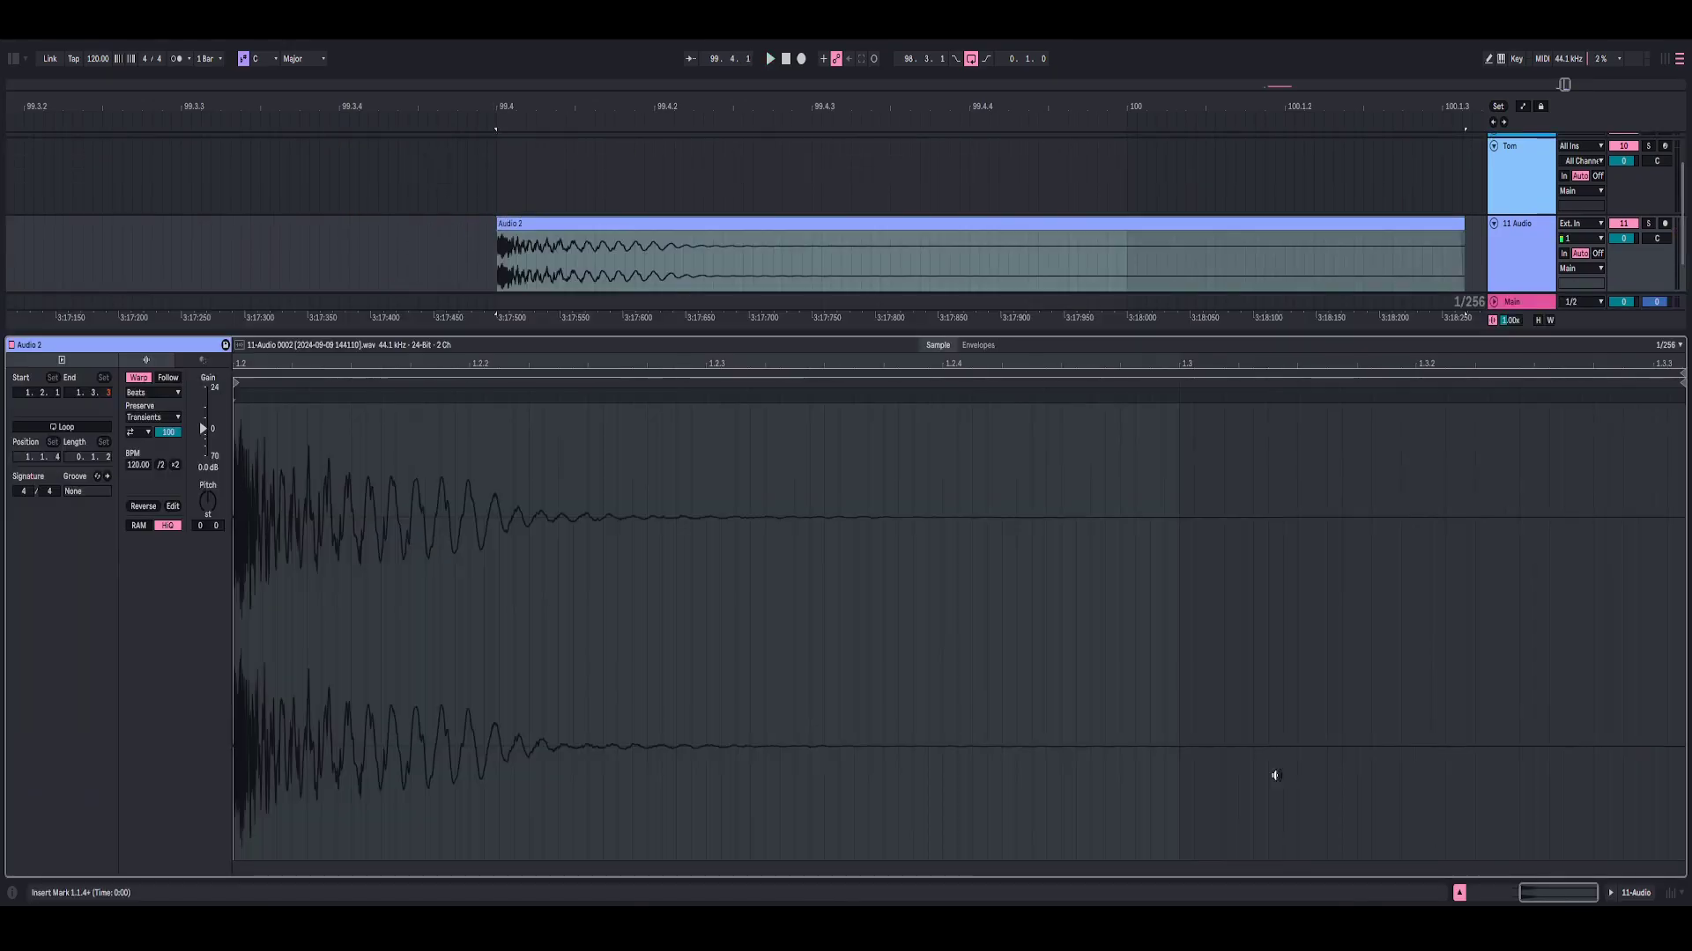
drag(328, 365, 589, 366)
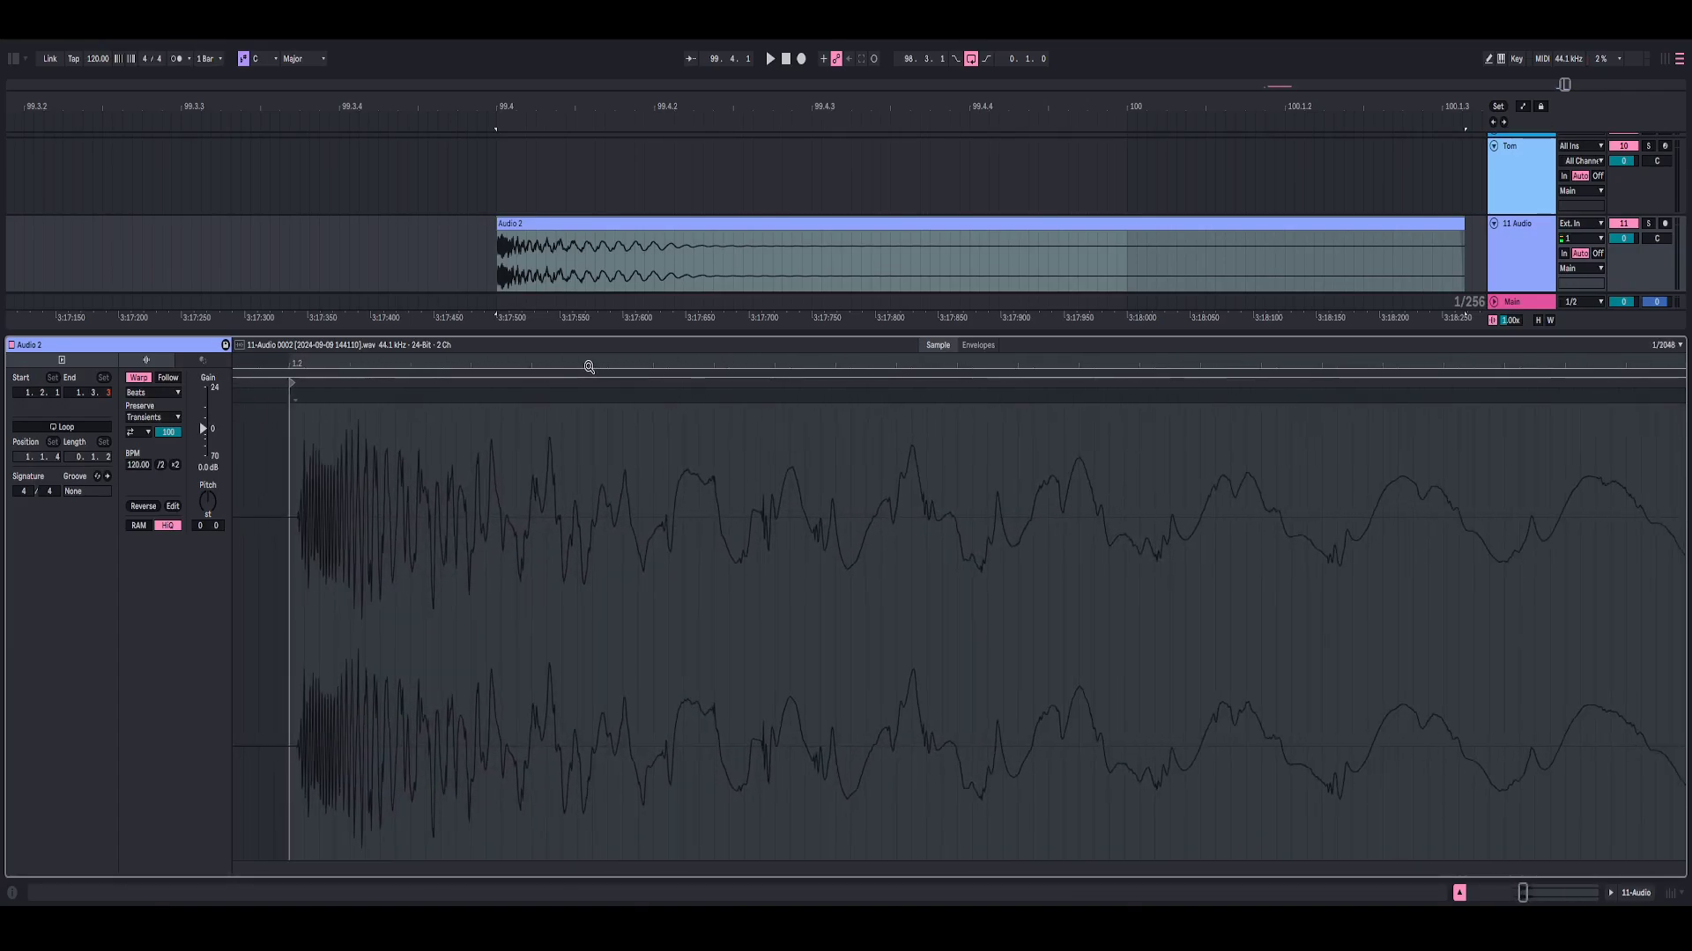
drag(348, 362, 414, 379)
mouse_move(516, 383)
mouse_down()
mouse_move(941, 410)
mouse_move(555, 400)
mouse_up()
key(space)
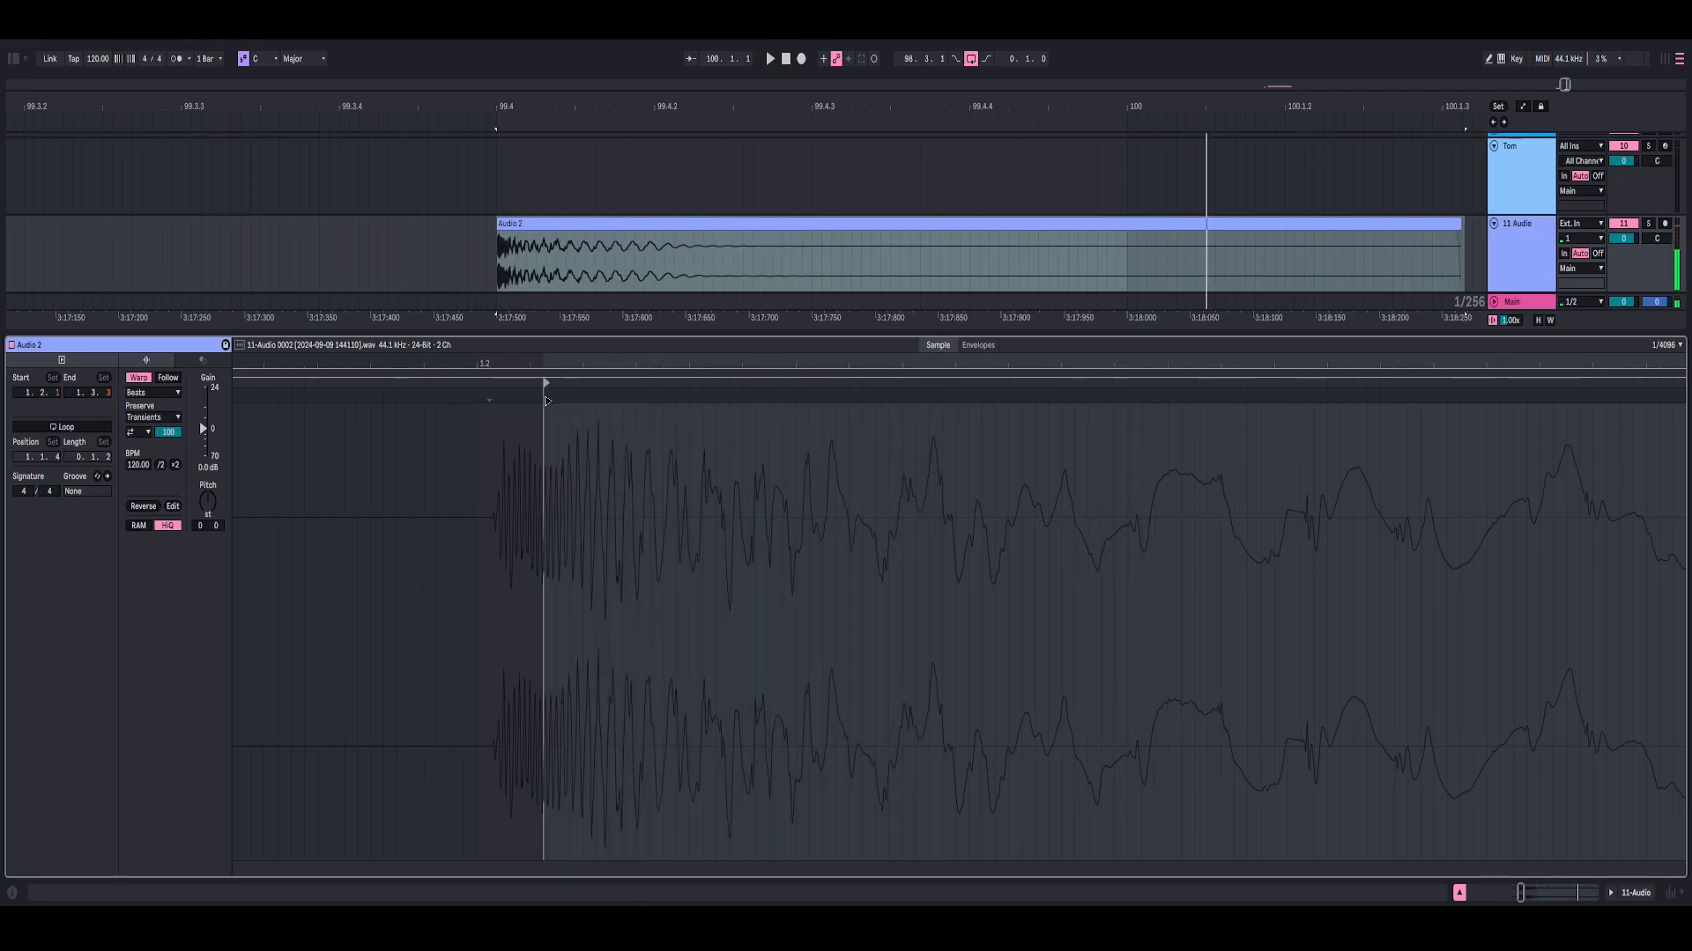
key(space)
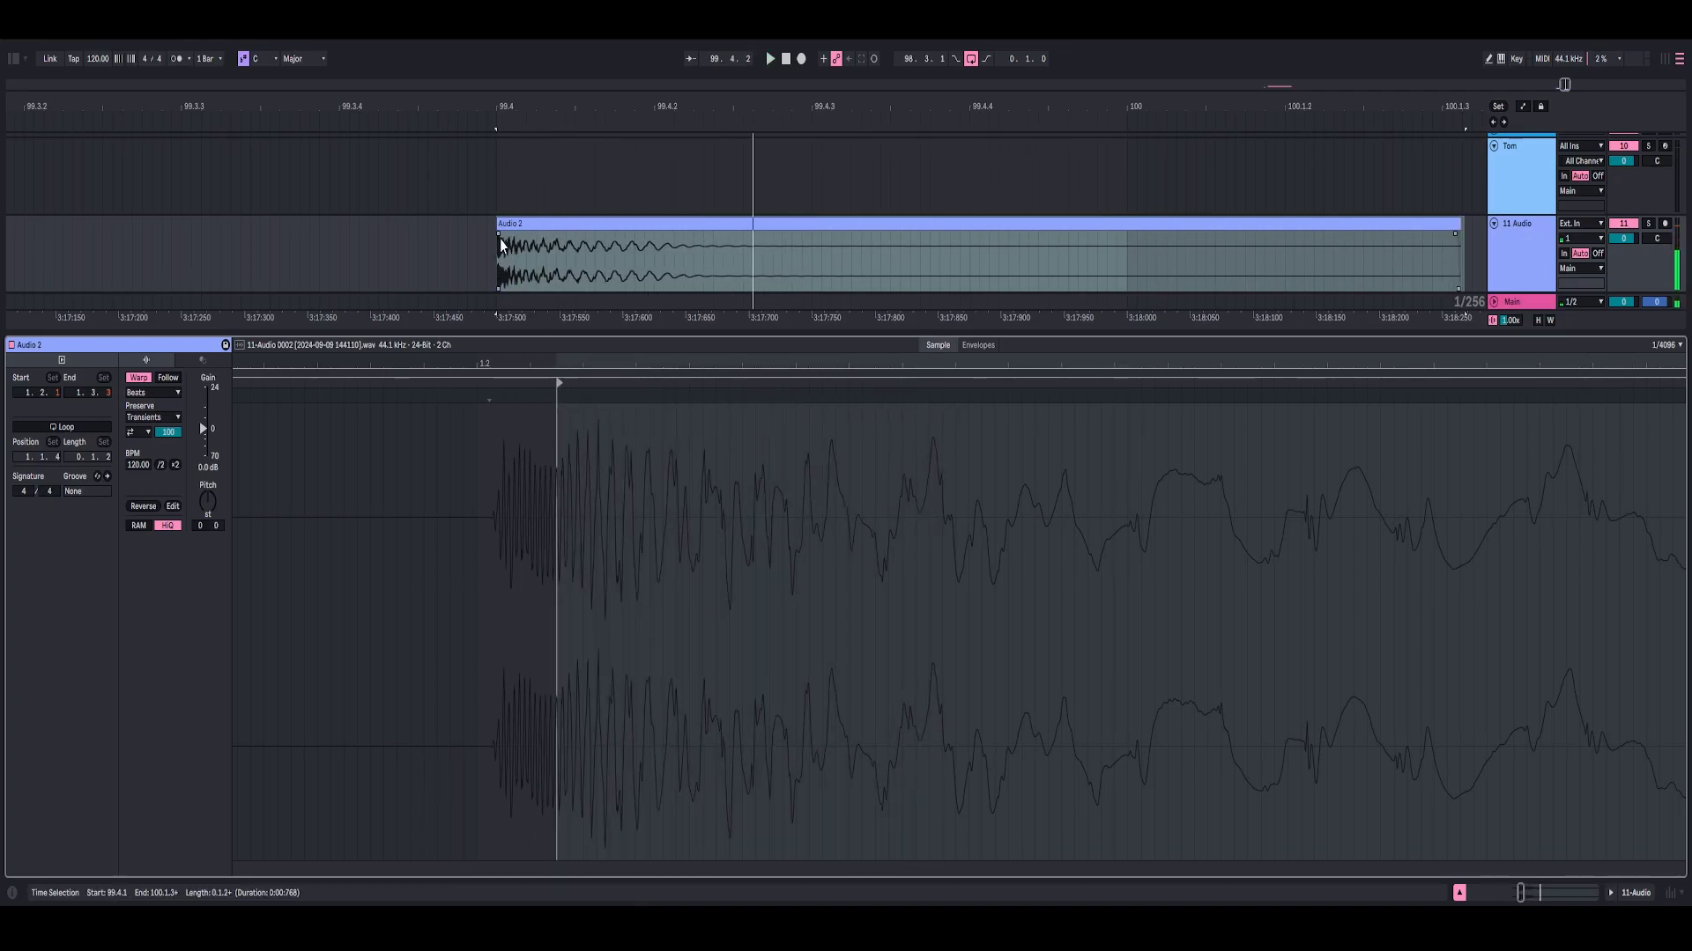
Shorten the recorded tom clip to about 156 ms, add a long fade-out over its tail, and audition it
click(592, 257)
drag(623, 106, 761, 81)
drag(1010, 259, 795, 259)
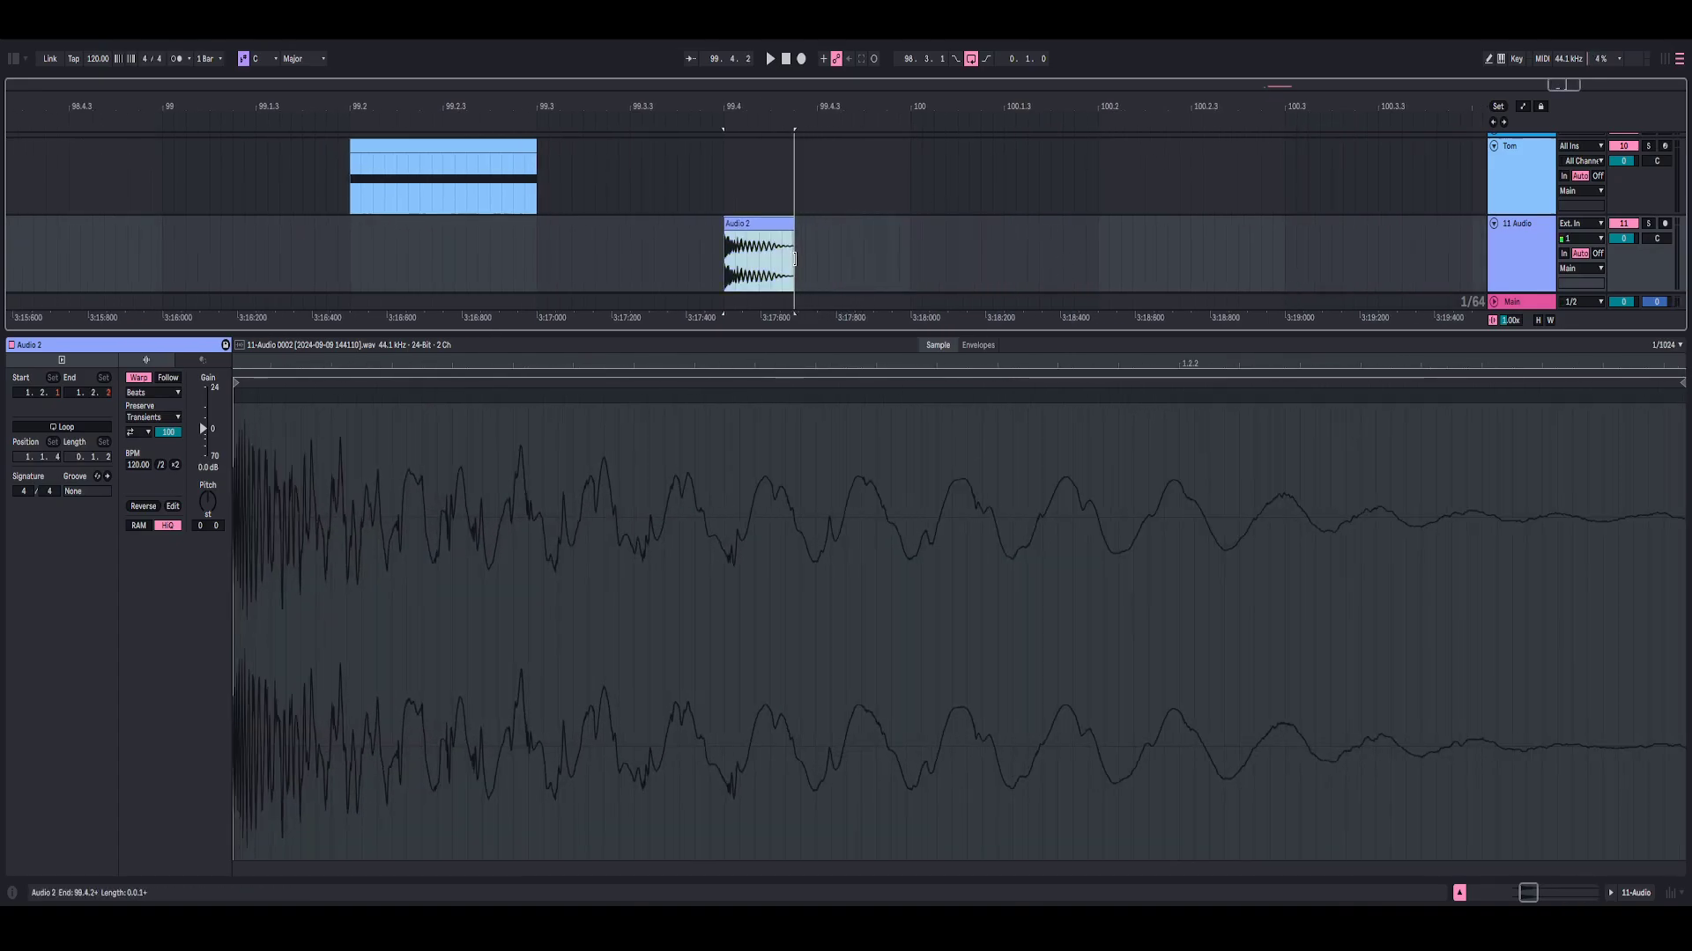
drag(789, 132, 676, 232)
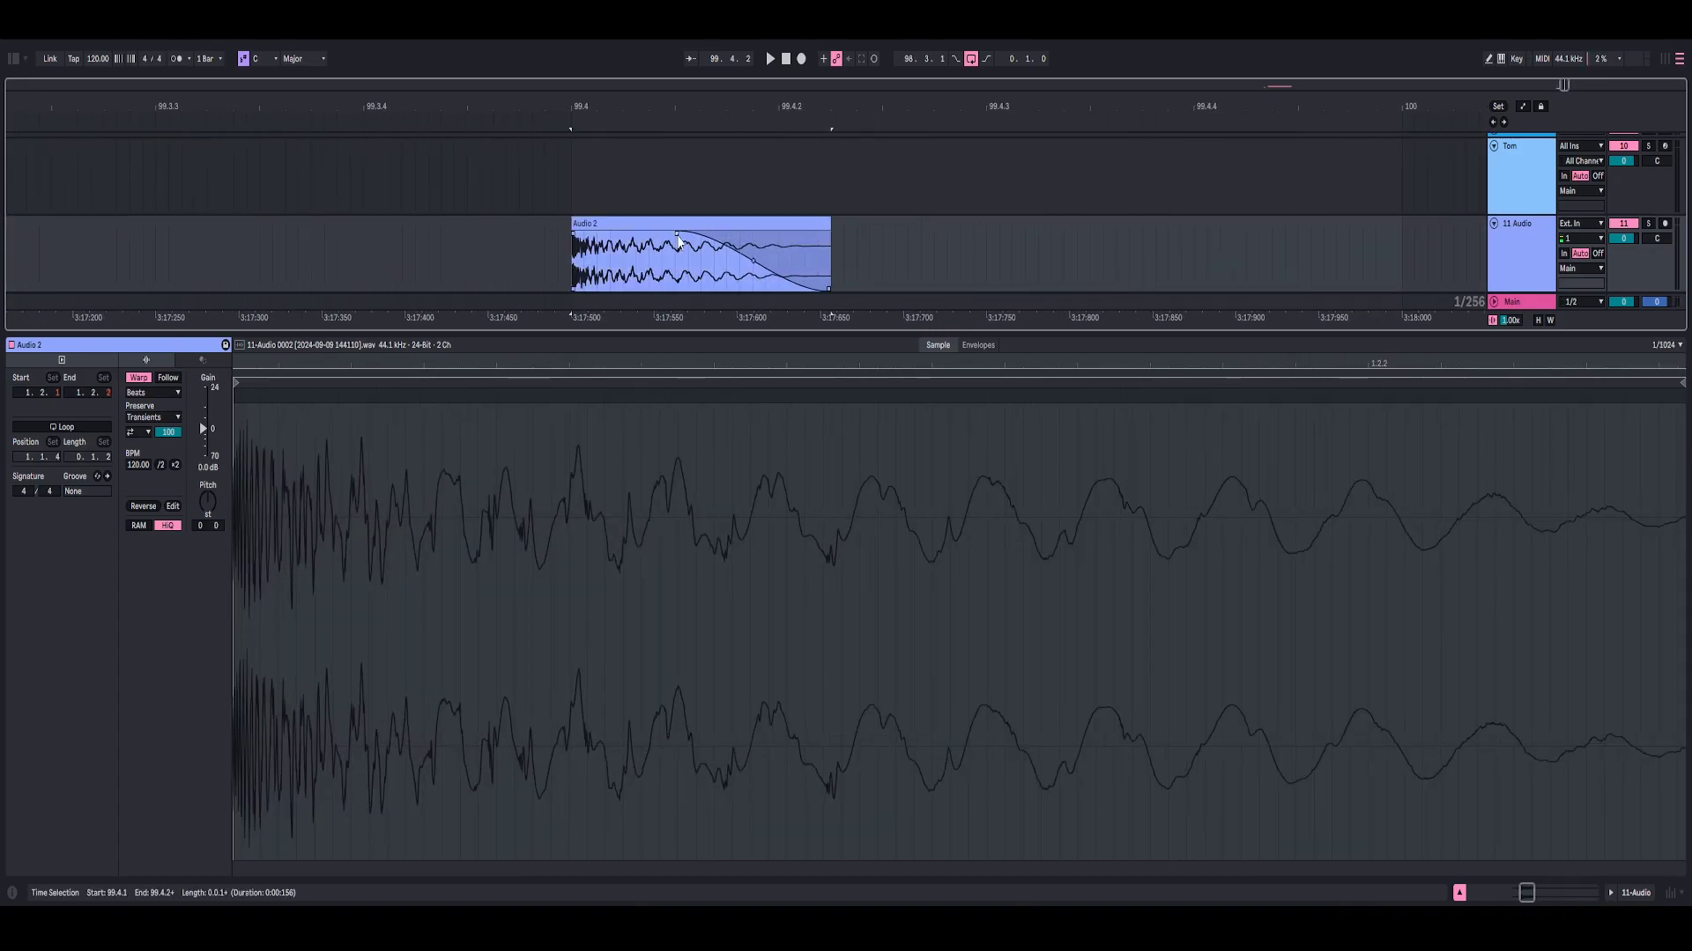
drag(569, 235, 561, 238)
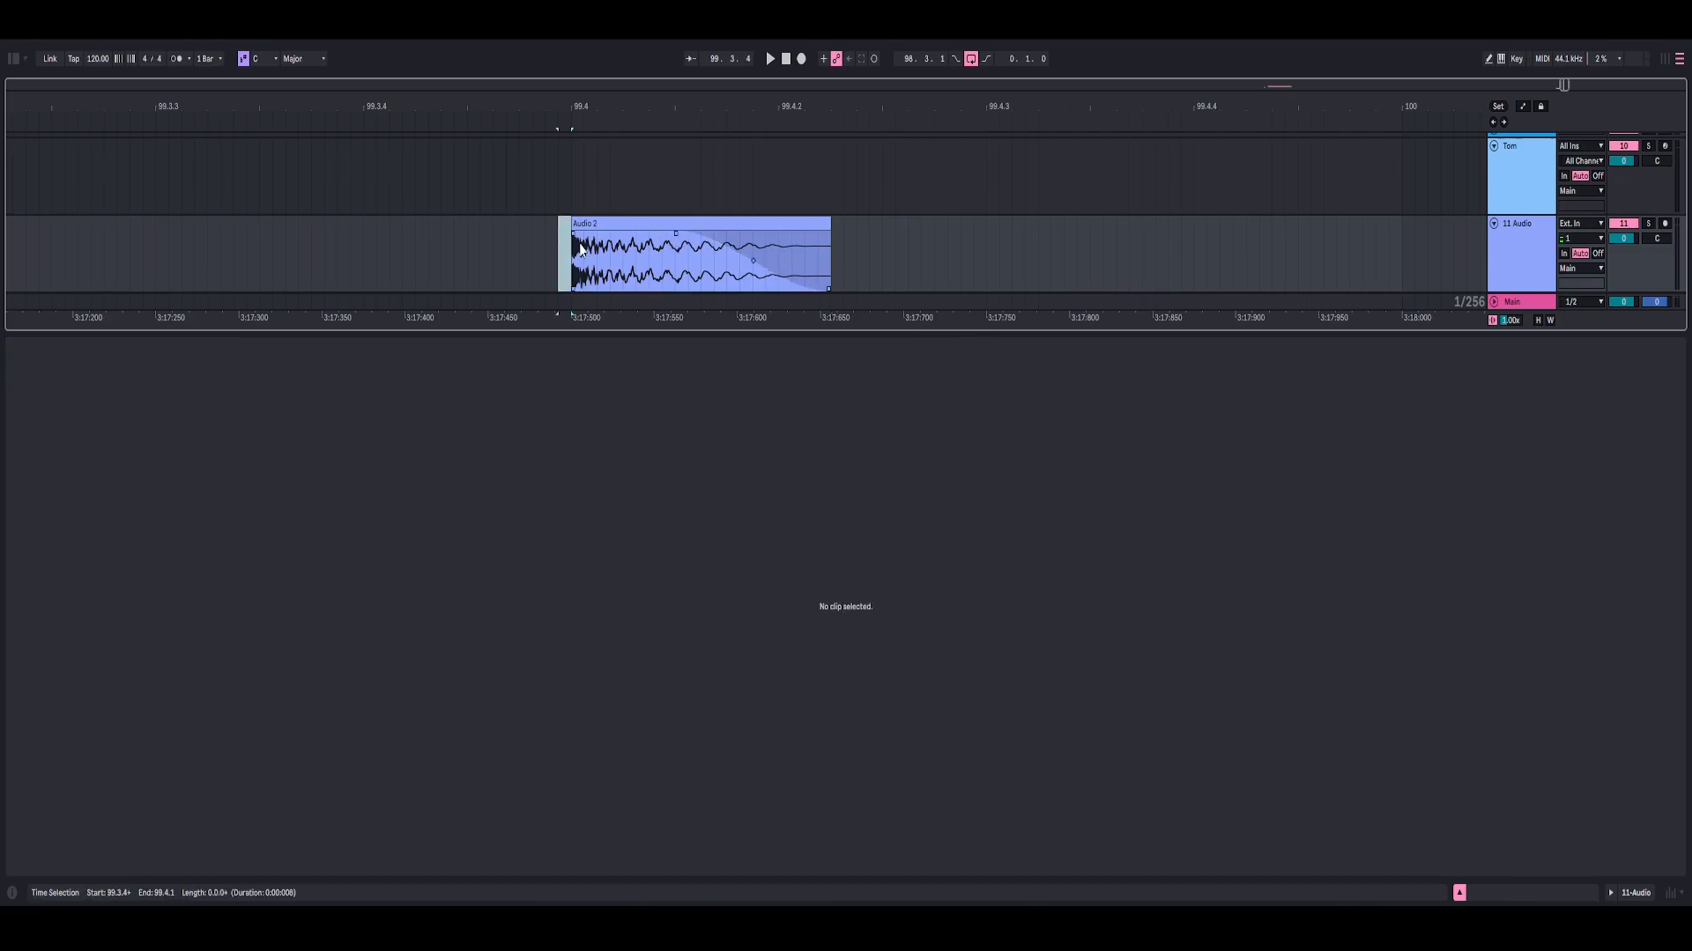
click(573, 237)
key(space)
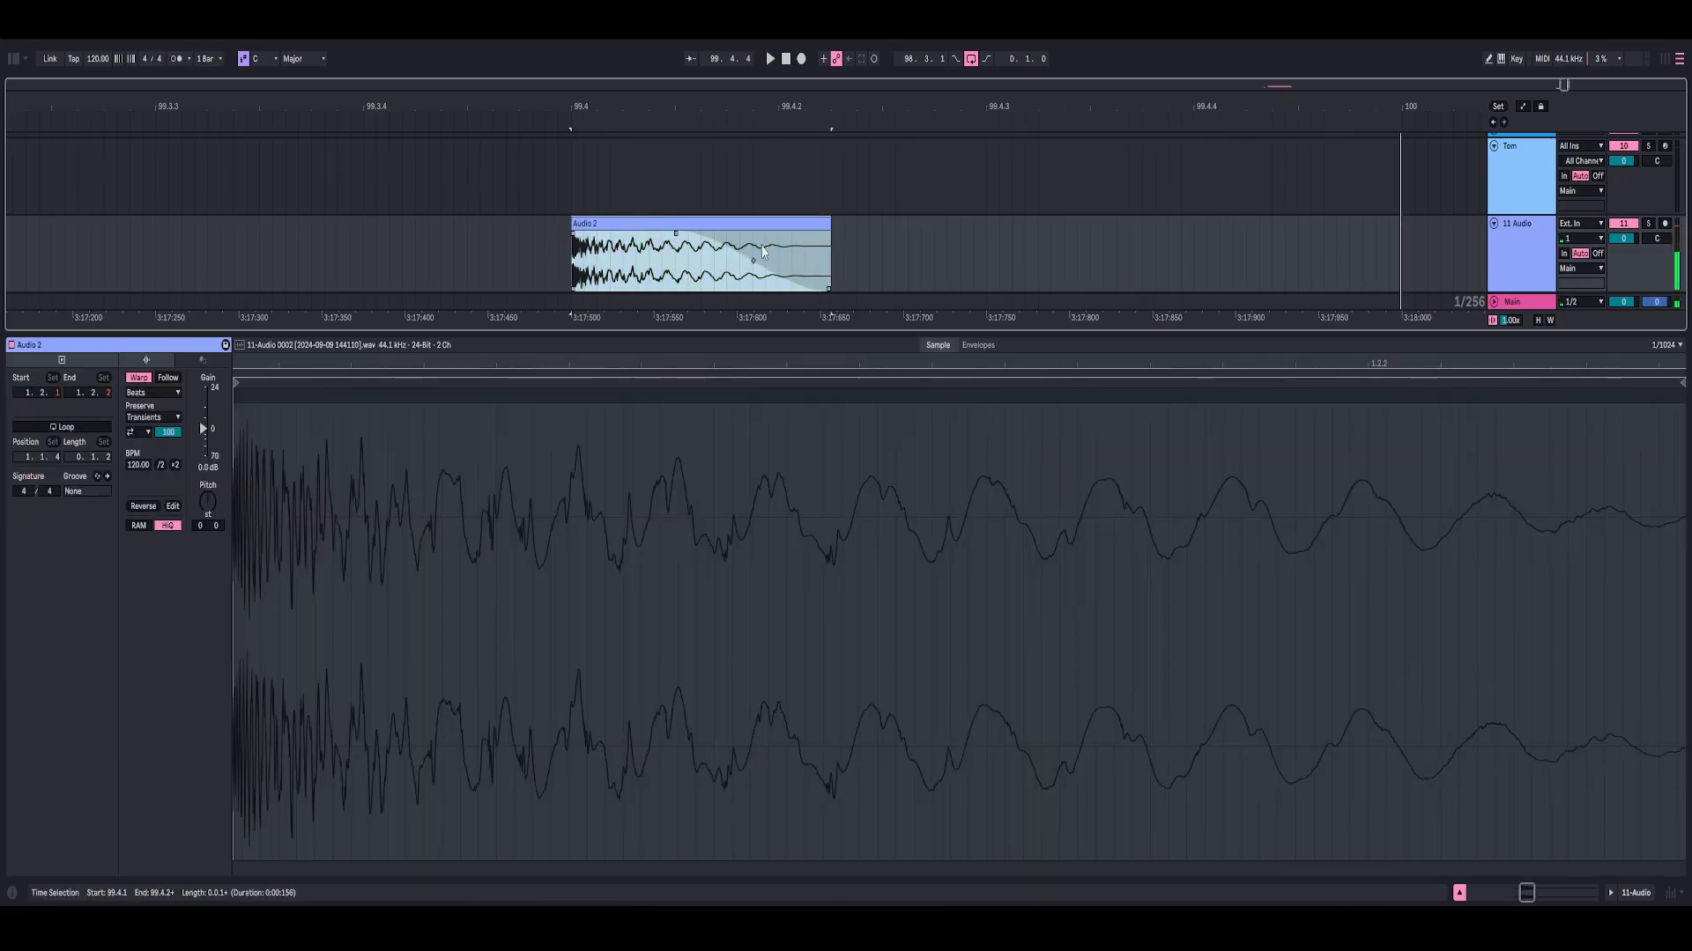
Extend the recorded clip's end to 99.4.3 and lengthen its fade-out to start just before 99.4.2
drag(830, 240, 985, 240)
key(space)
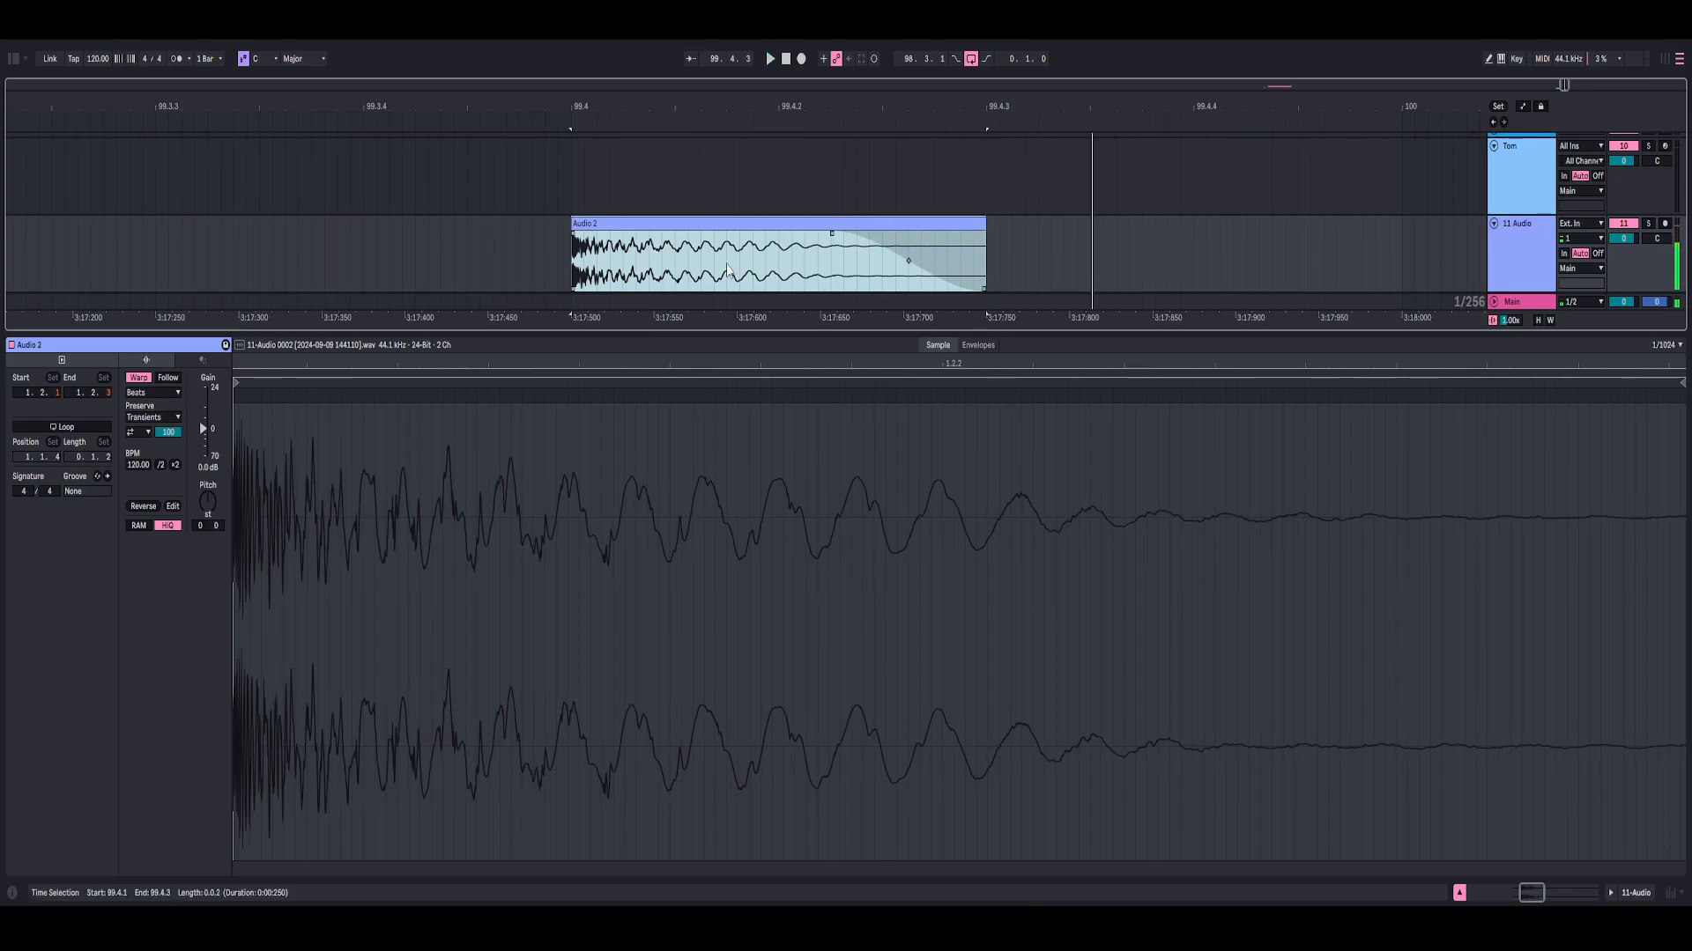
drag(845, 230, 758, 231)
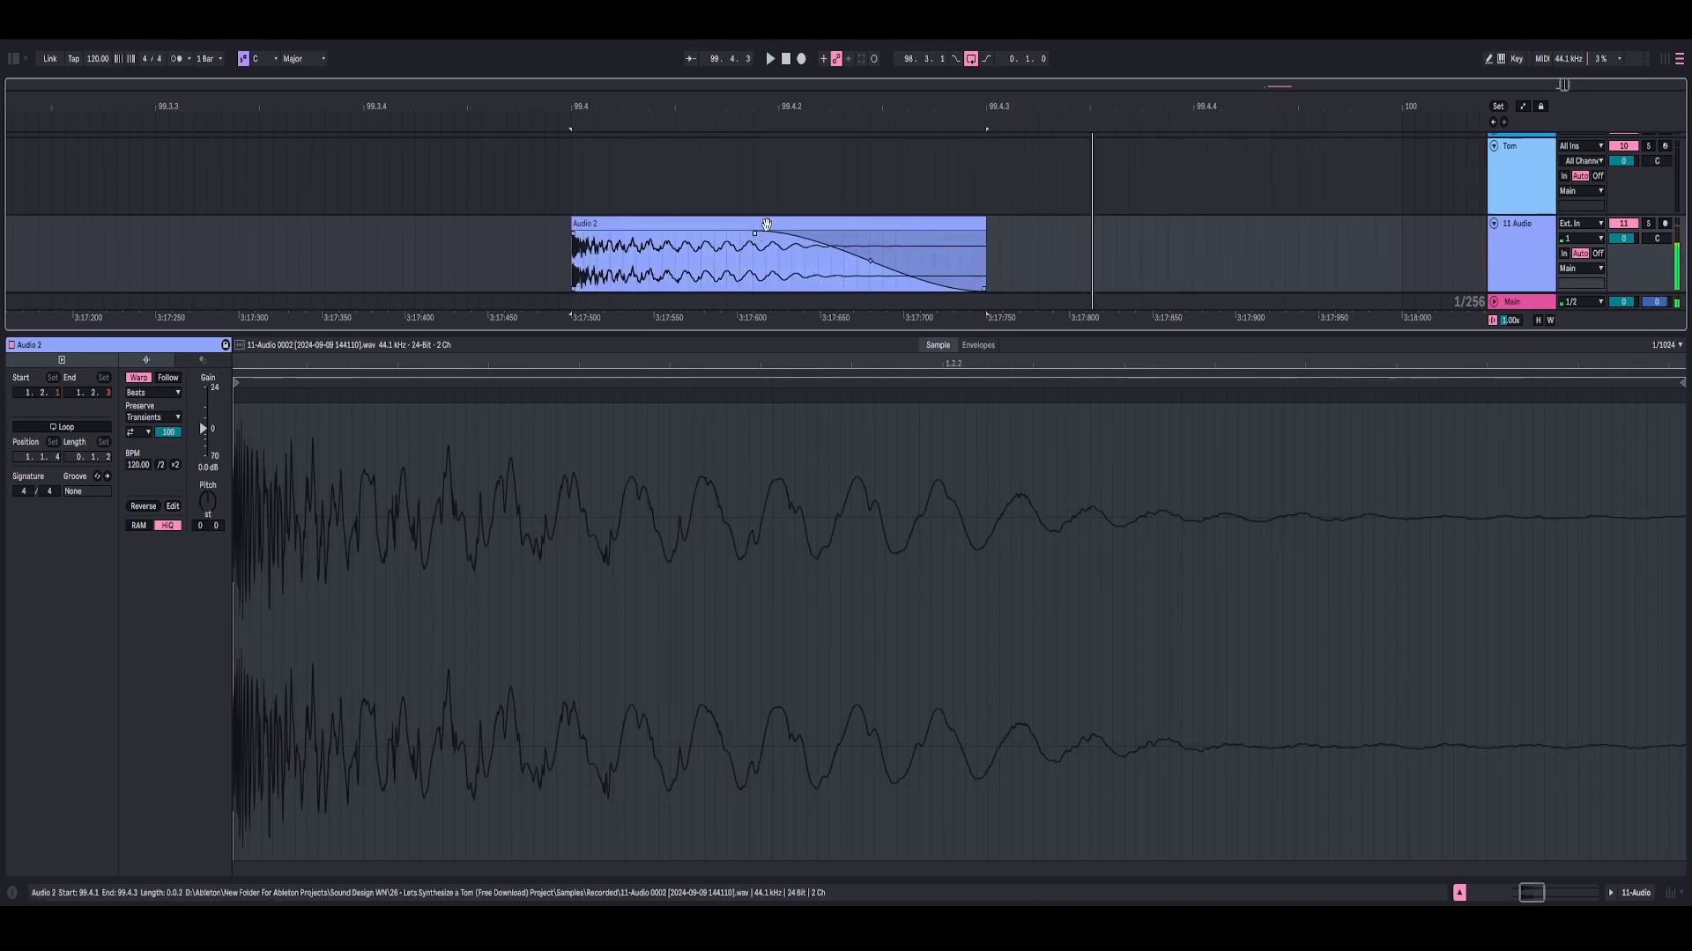
Turn off Warp for the recorded tom clip and try its Pitch control while auditioning
click(139, 379)
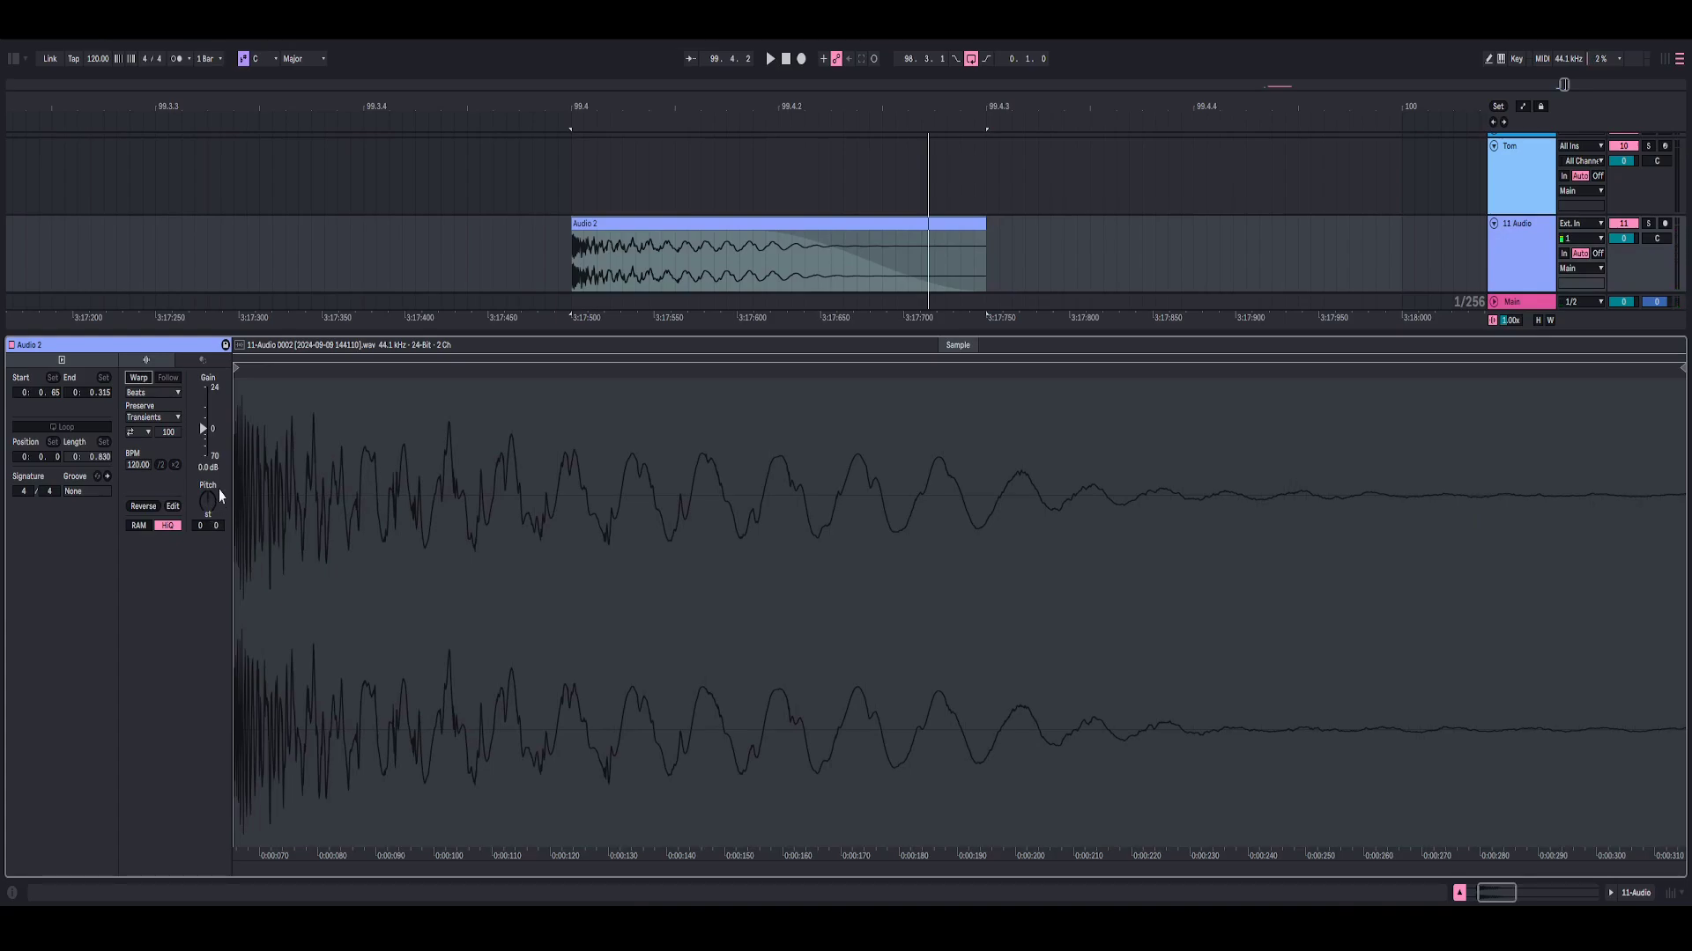
mouse_move(208, 502)
mouse_down()
mouse_move(209, 449)
mouse_move(209, 529)
mouse_move(209, 429)
mouse_move(209, 510)
mouse_up()
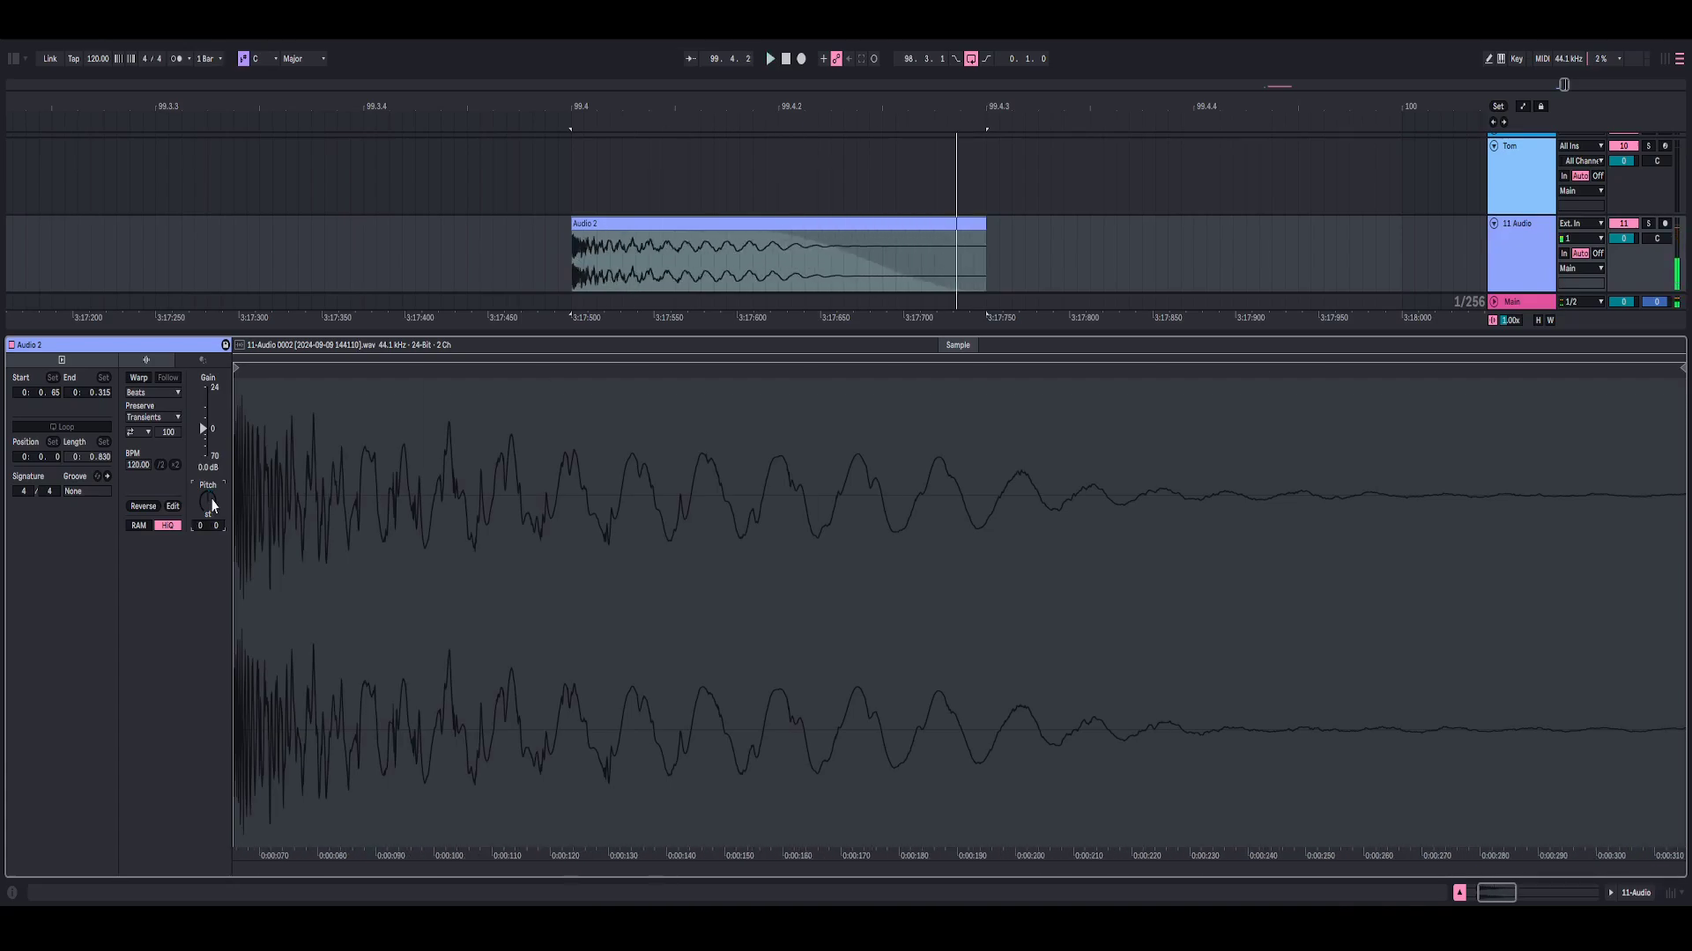
click(574, 243)
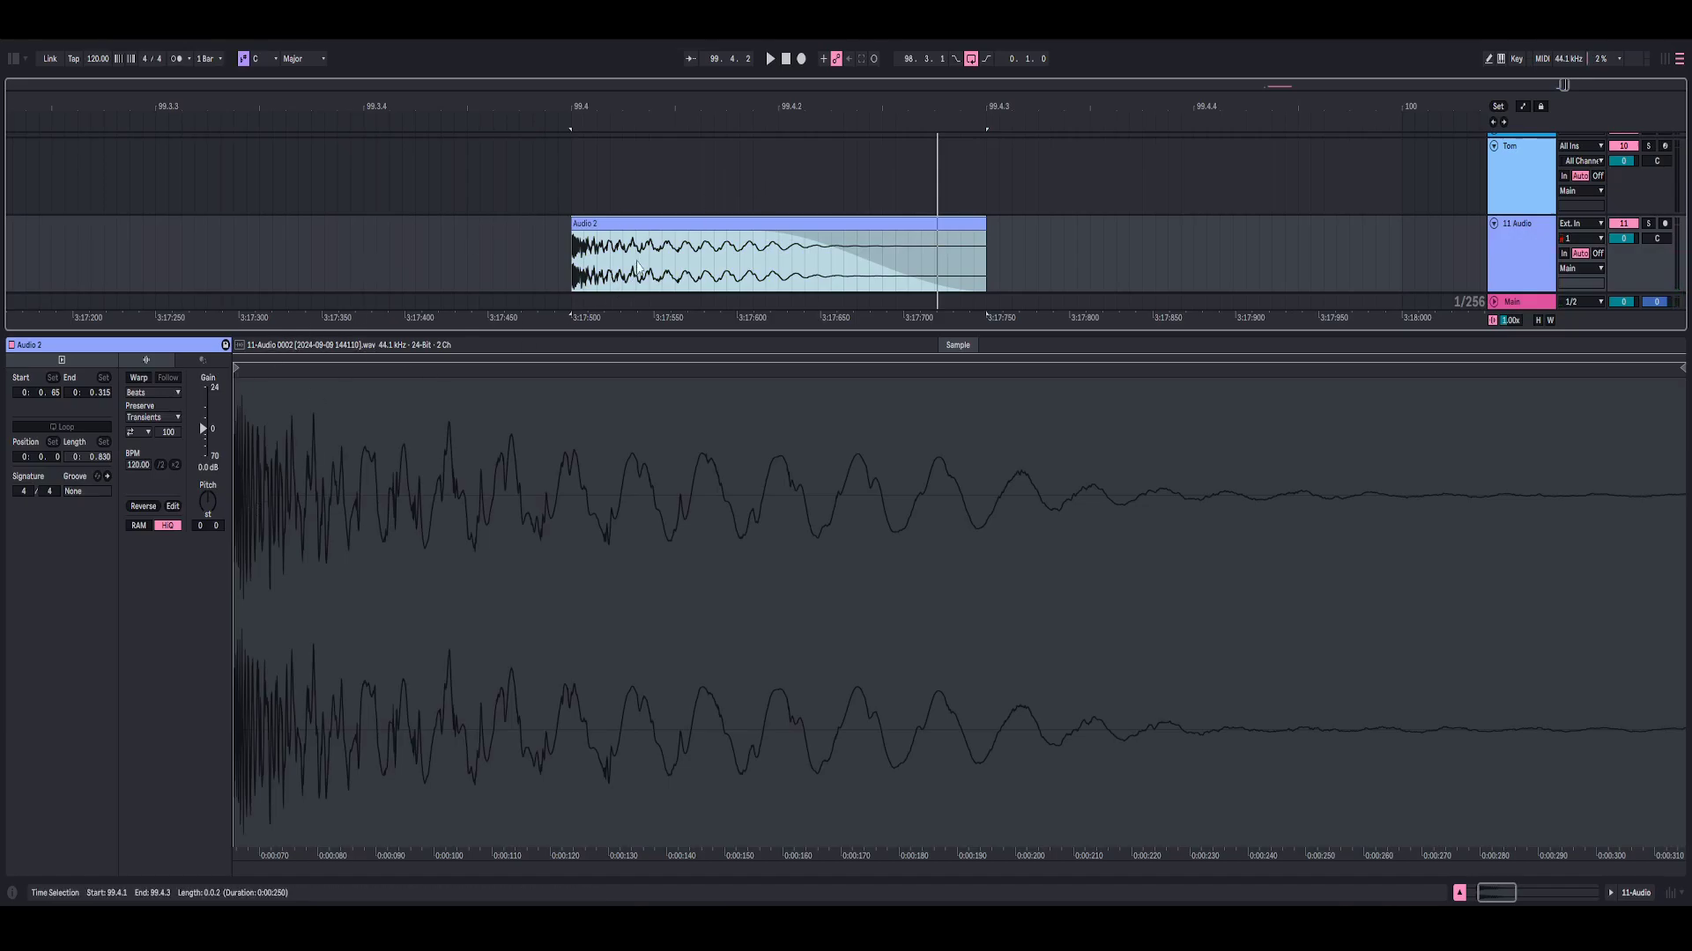
Consolidate the trimmed and faded tom clip into a new sample and audition it
right_click(667, 226)
click(700, 368)
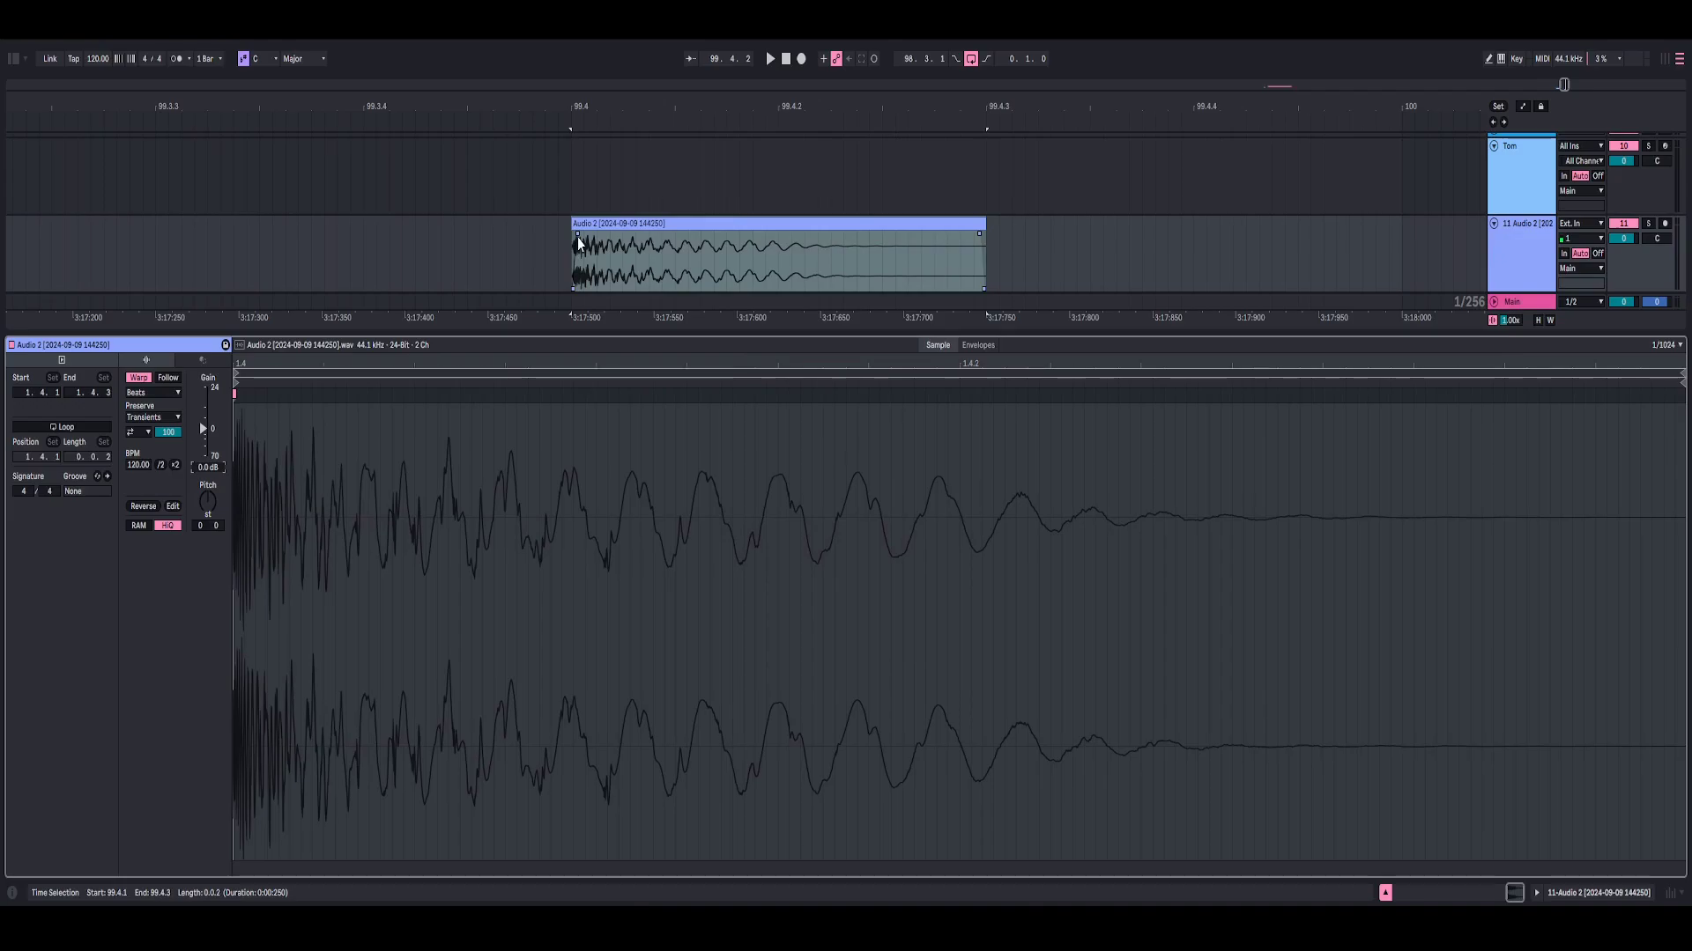
drag(577, 234, 572, 234)
key(space)
key(space)
key(space)
key(space)
key(space)
Hide the clip's sample view and play the consolidated tom repeatedly
click(634, 222)
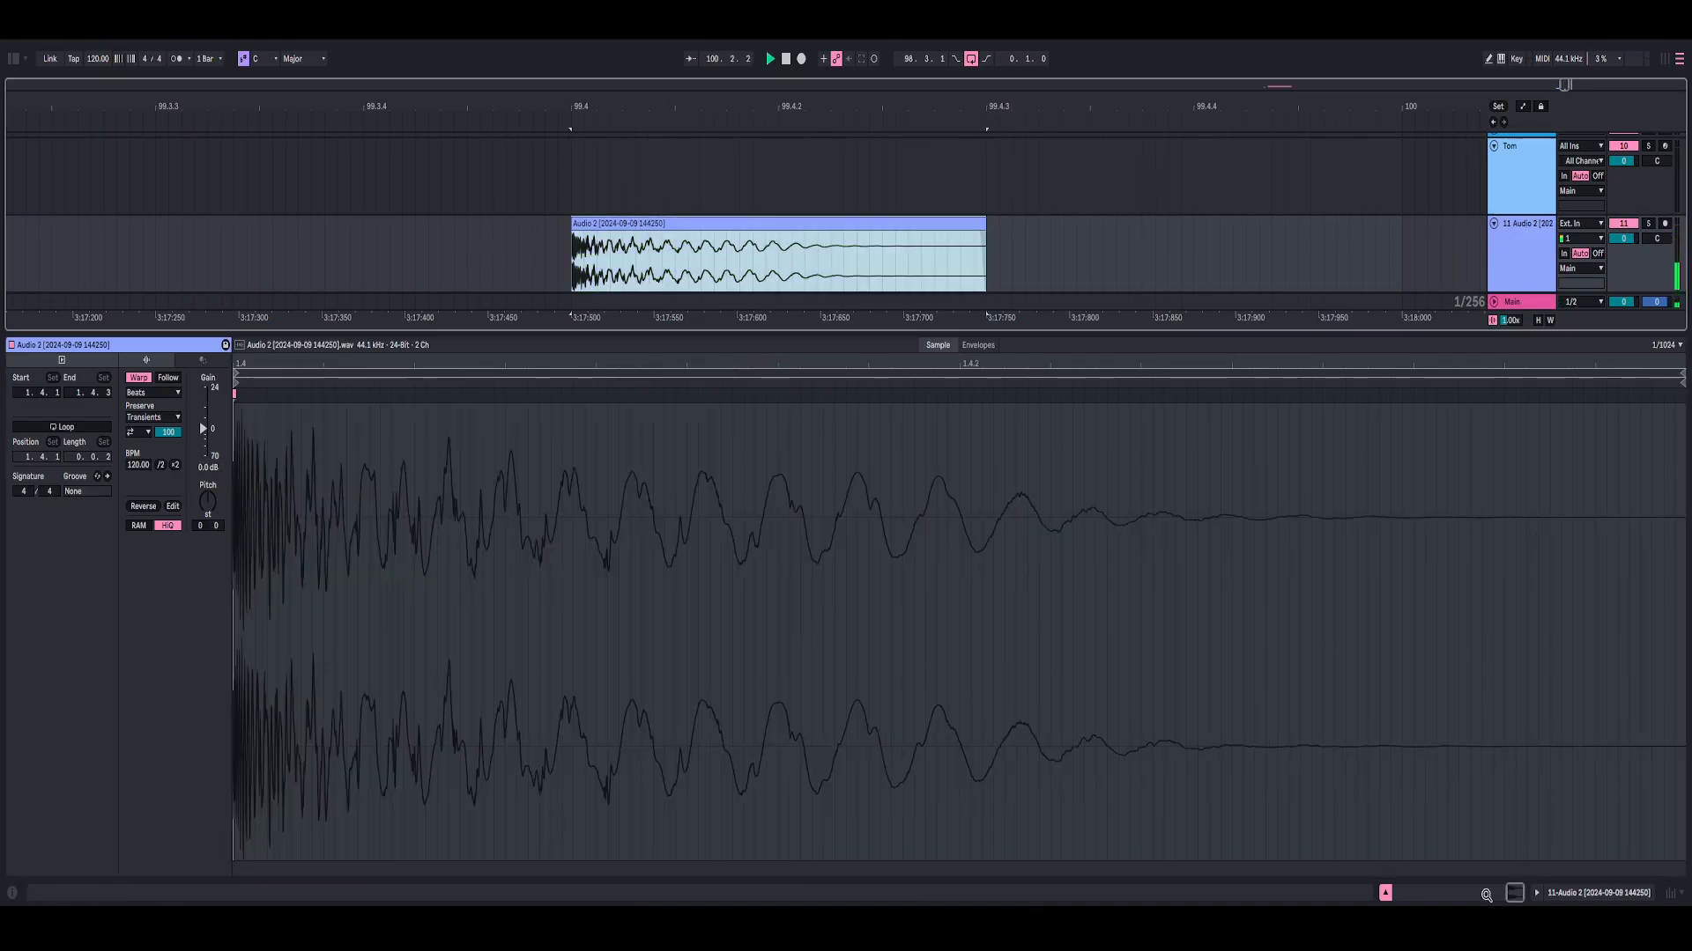
key(space)
key(space)
click(1386, 894)
key(space)
key(space)
key(space)
key(space)
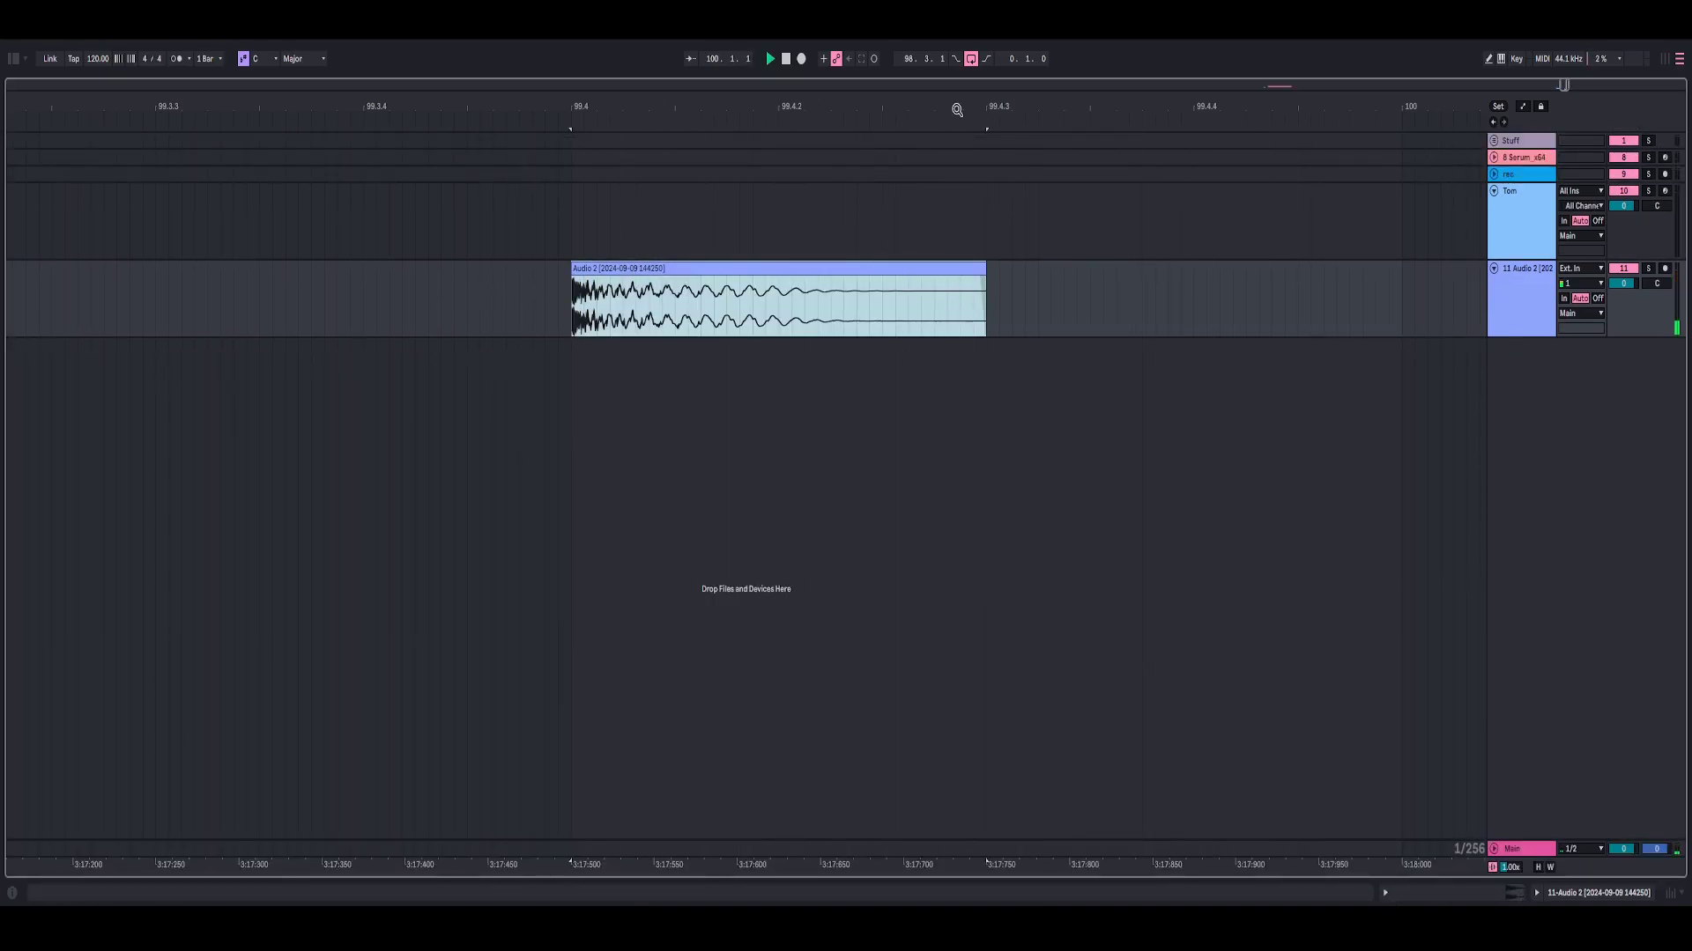
key(space)
Select the original Tom clip, show its device chain, and review the Serum patch before closing its window
drag(957, 109, 957, 40)
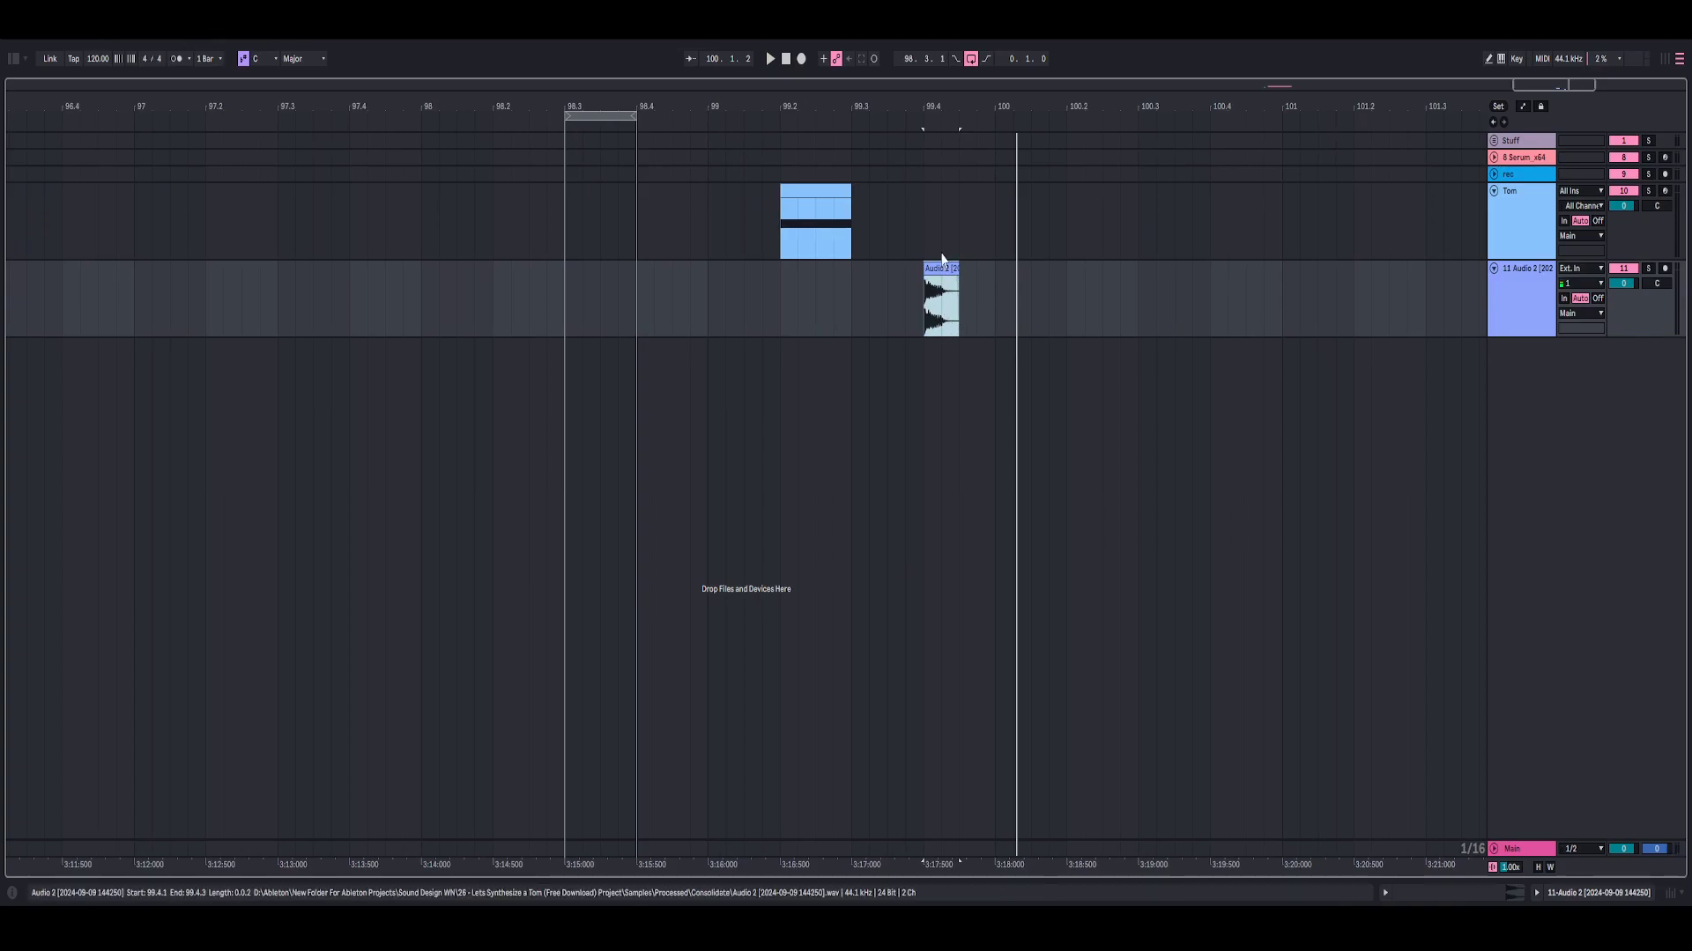
click(941, 264)
key(z)
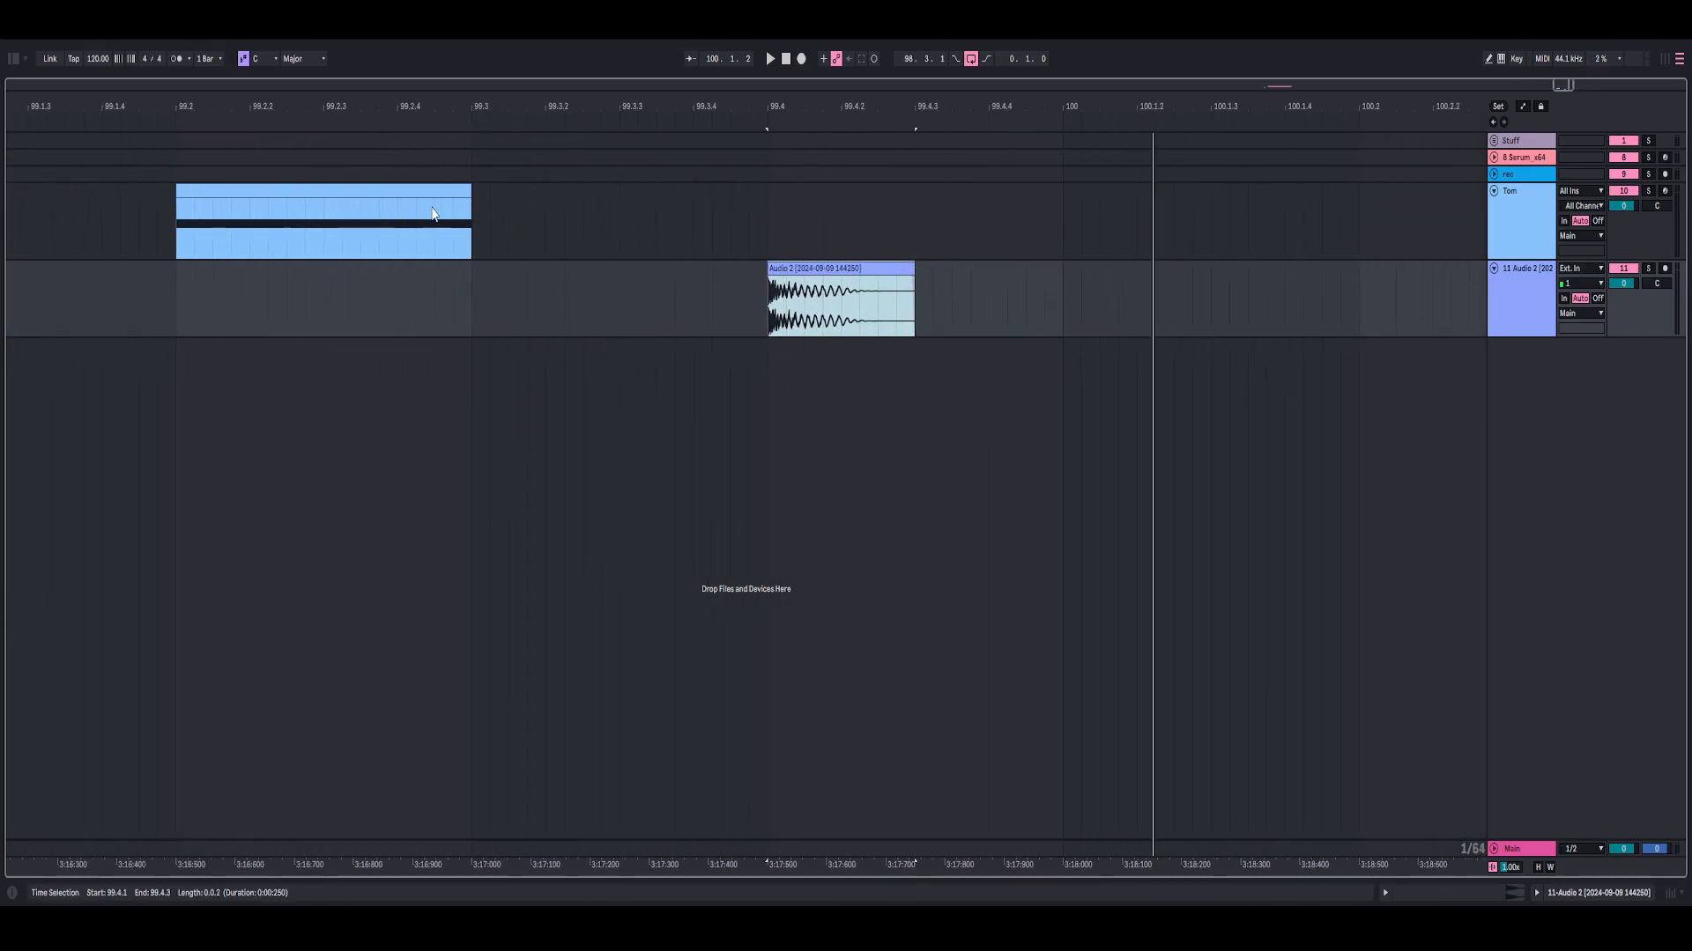
click(432, 214)
key(ctrl+alt+l)
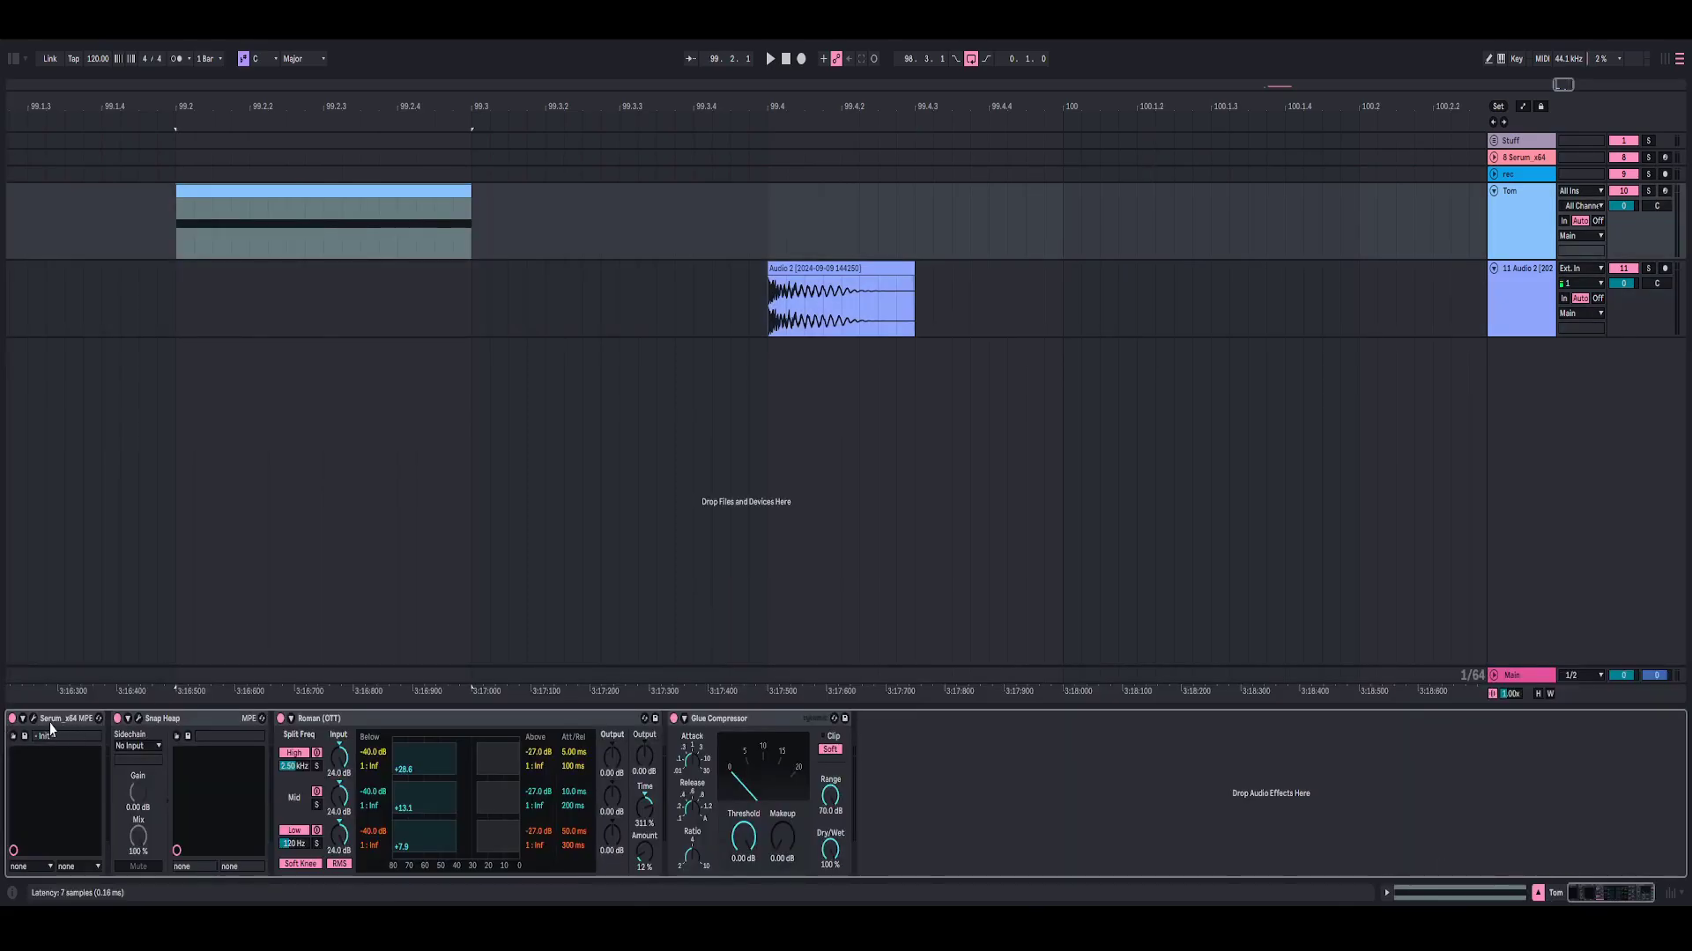
click(34, 720)
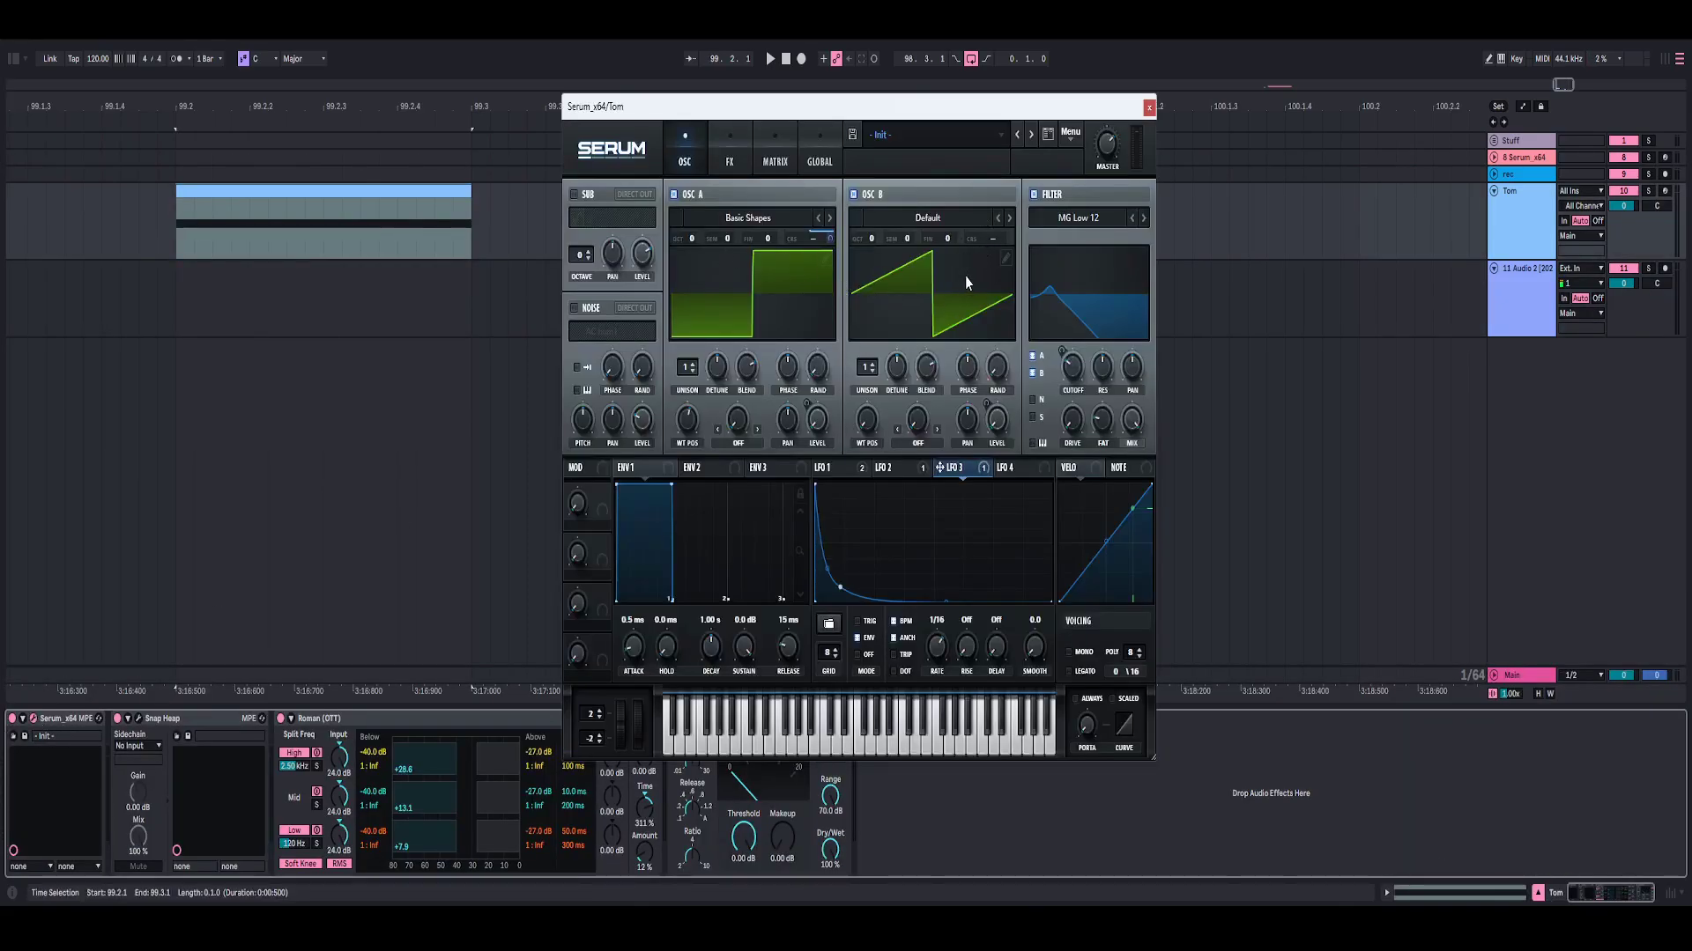
click(1150, 108)
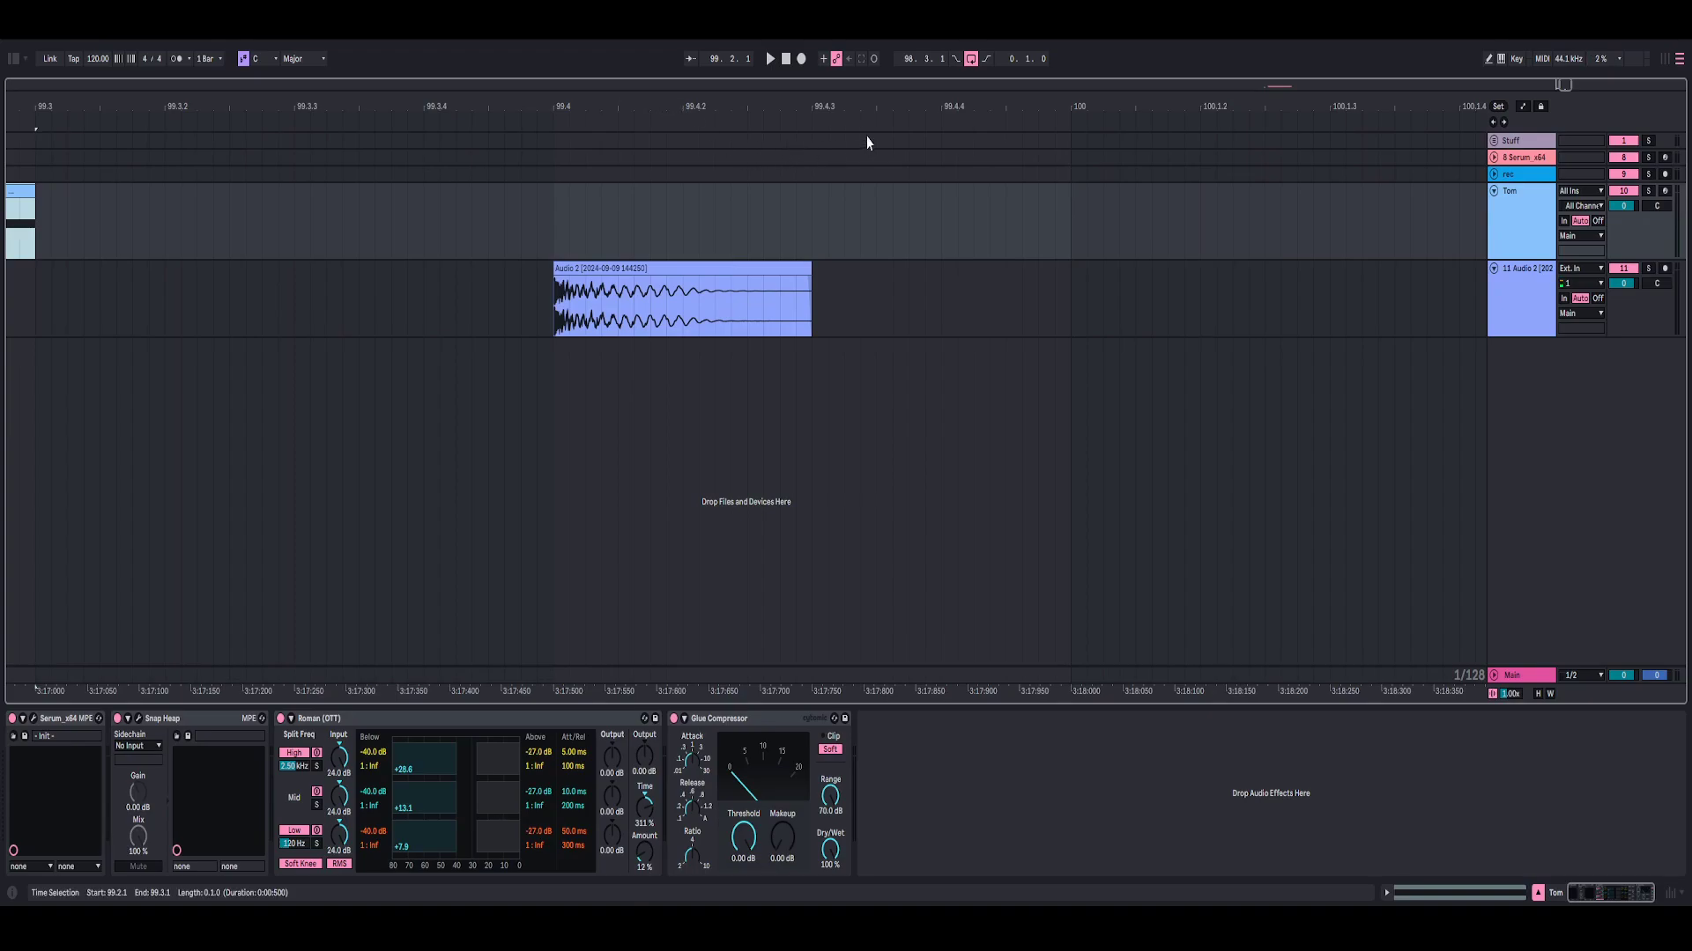
mouse_move(735, 108)
mouse_down()
mouse_move(897, 145)
mouse_move(759, 144)
mouse_move(742, 114)
mouse_up()
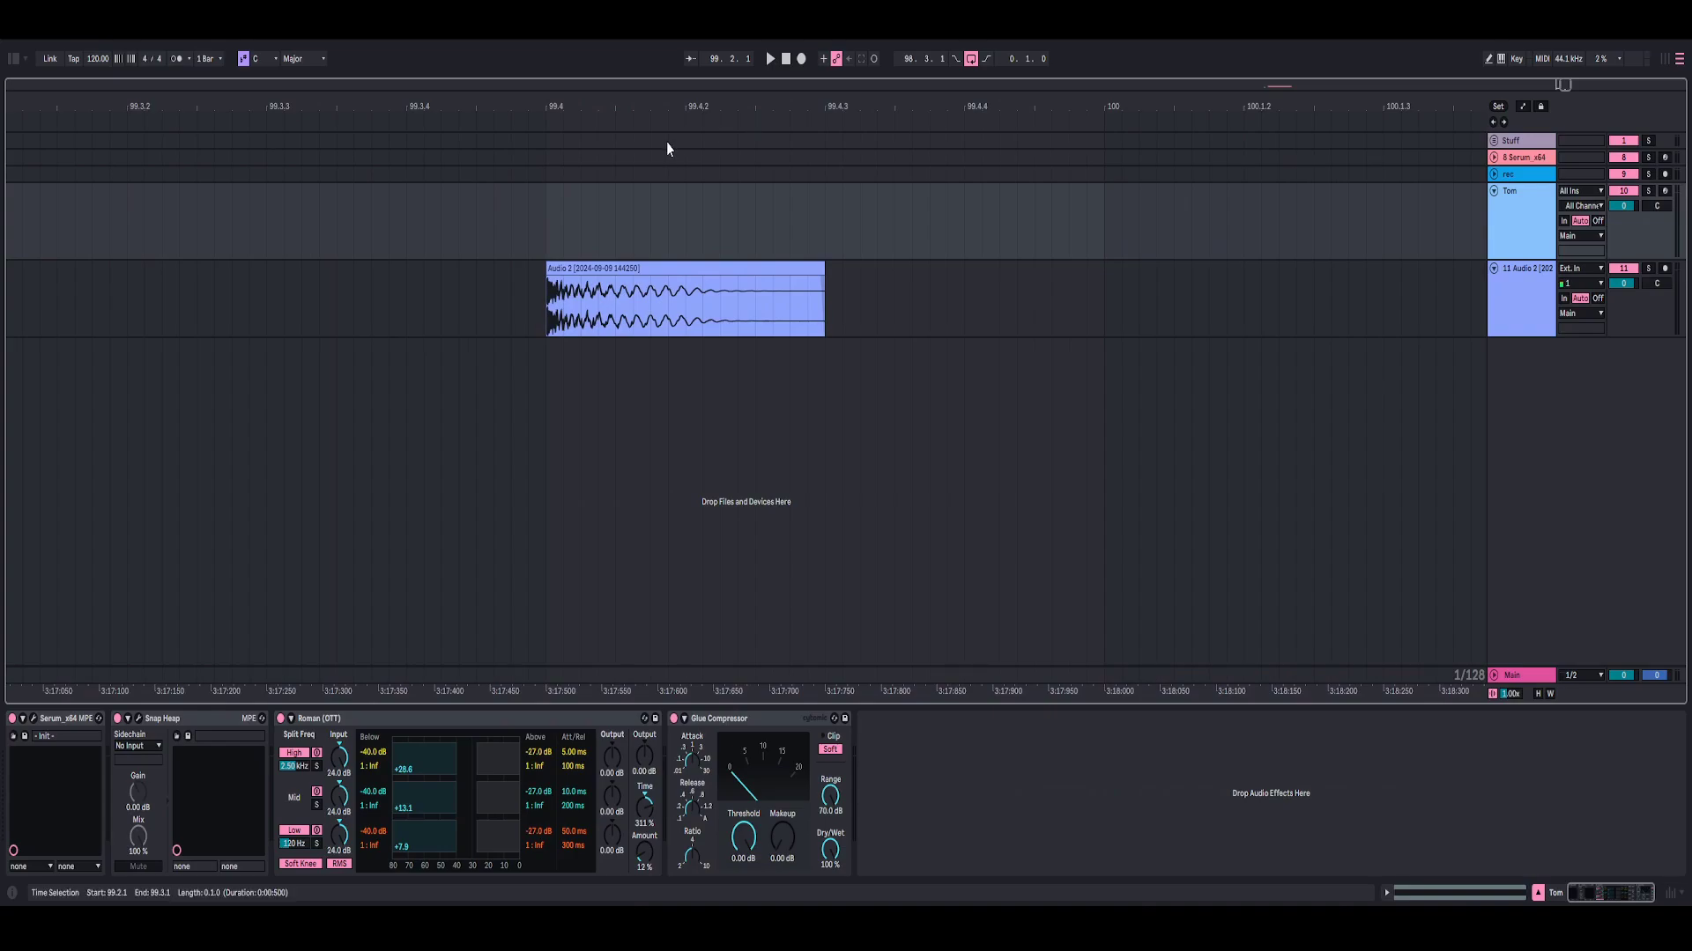
scroll(785, 165, down, 5)
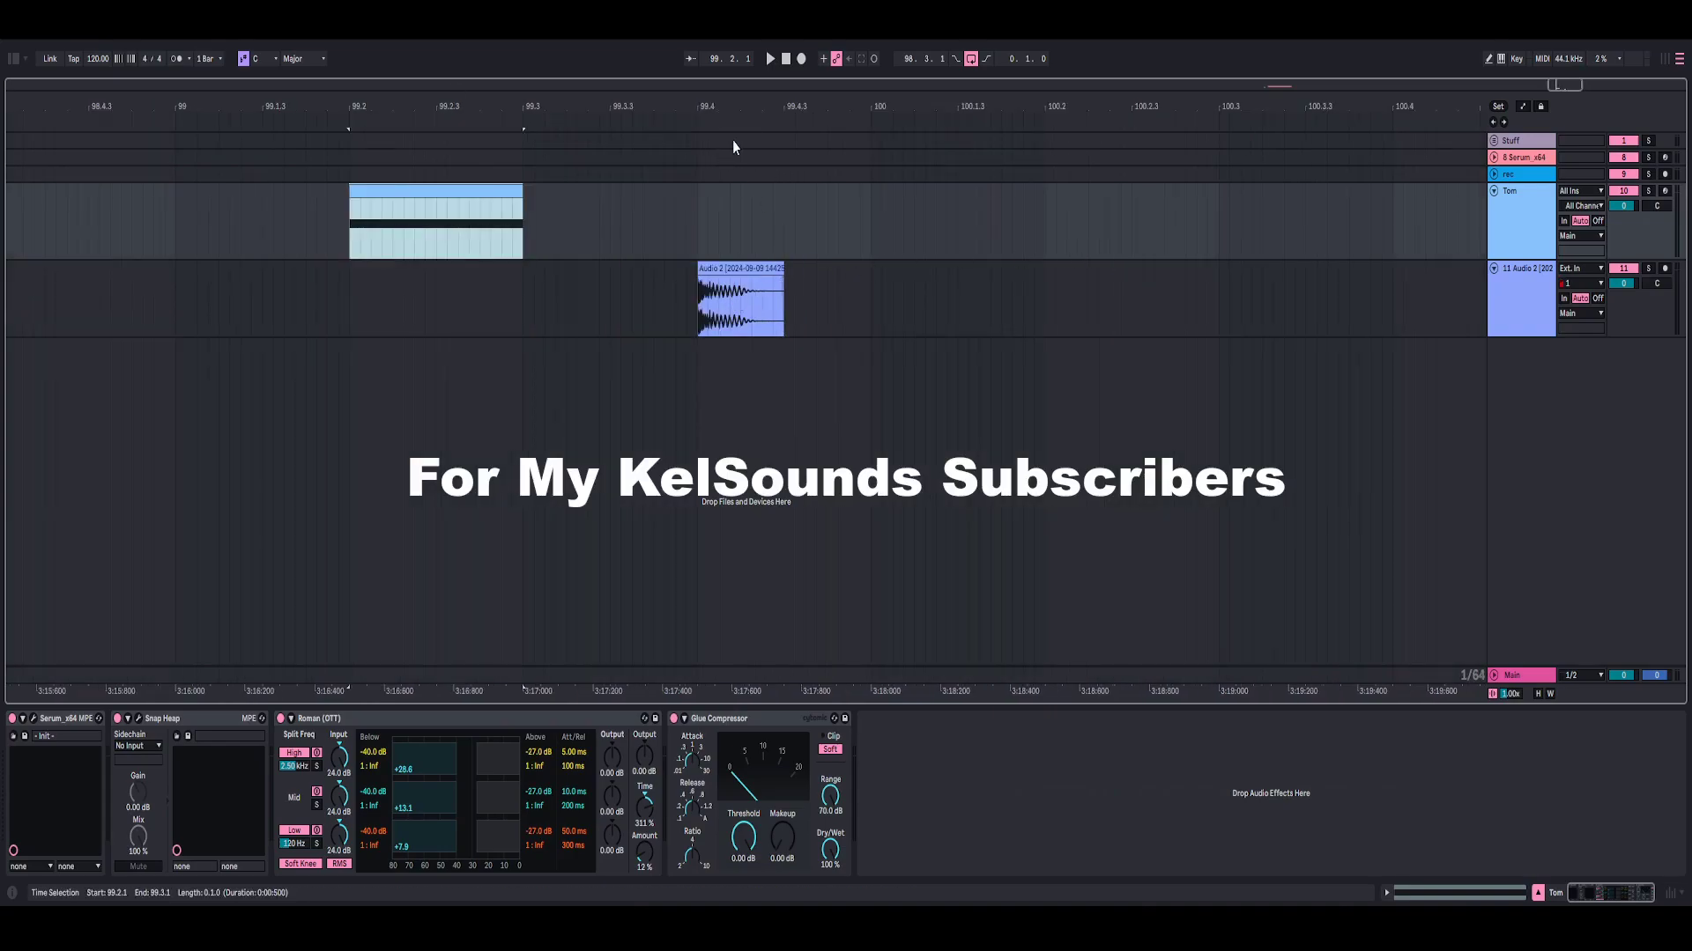